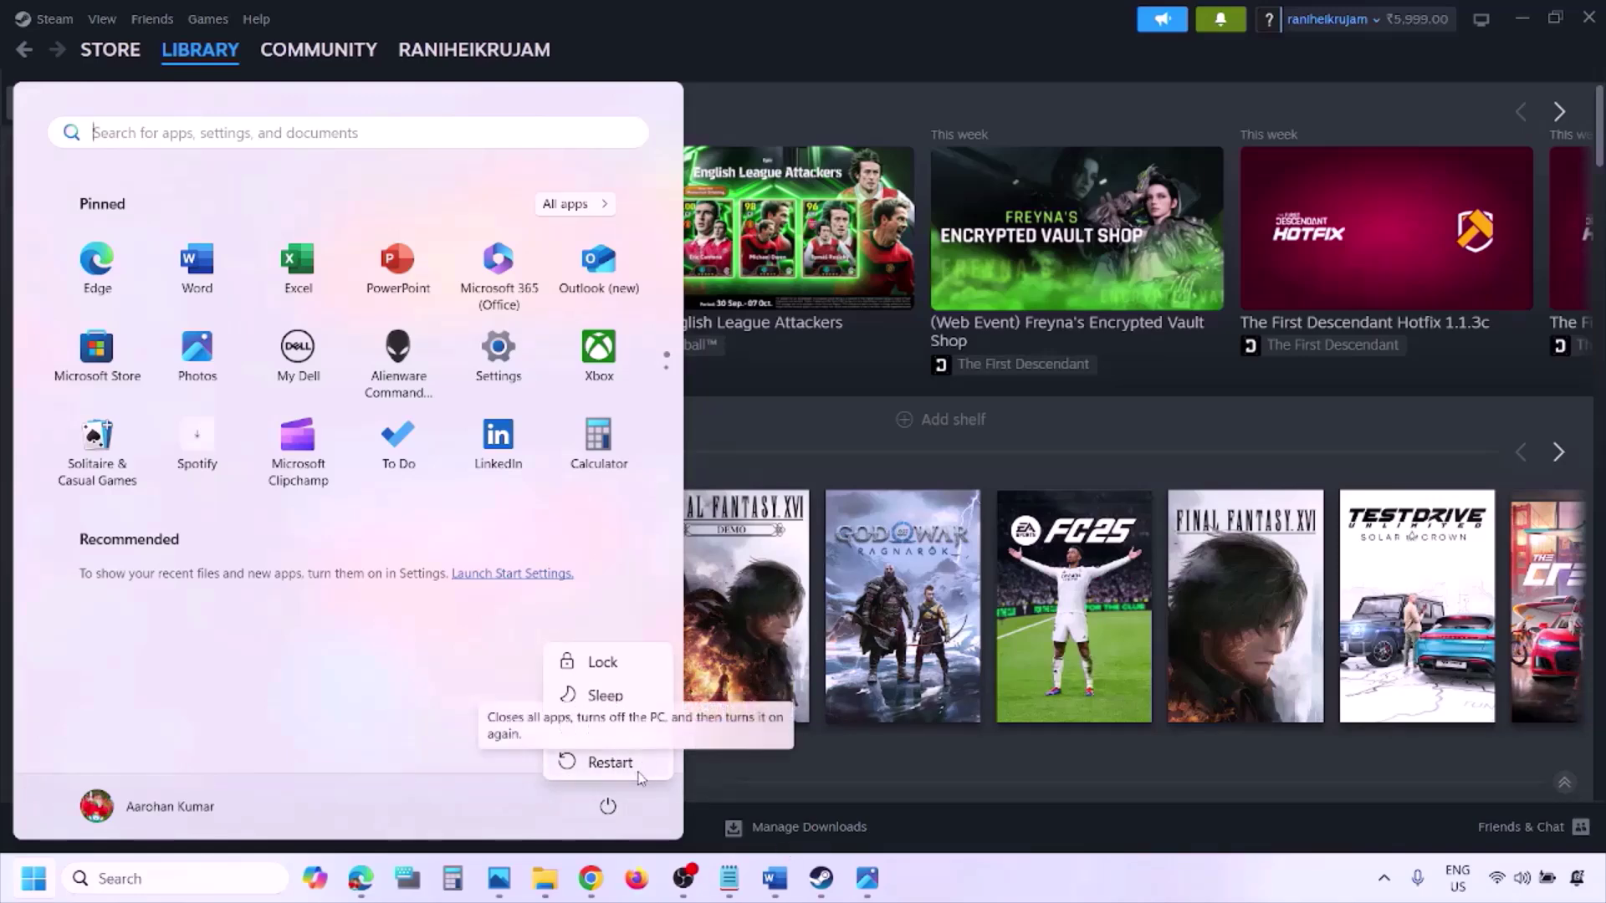
Step: Switch to the Word document and highlight the Step 2 instruction about running the game as an administrator
click(781, 892)
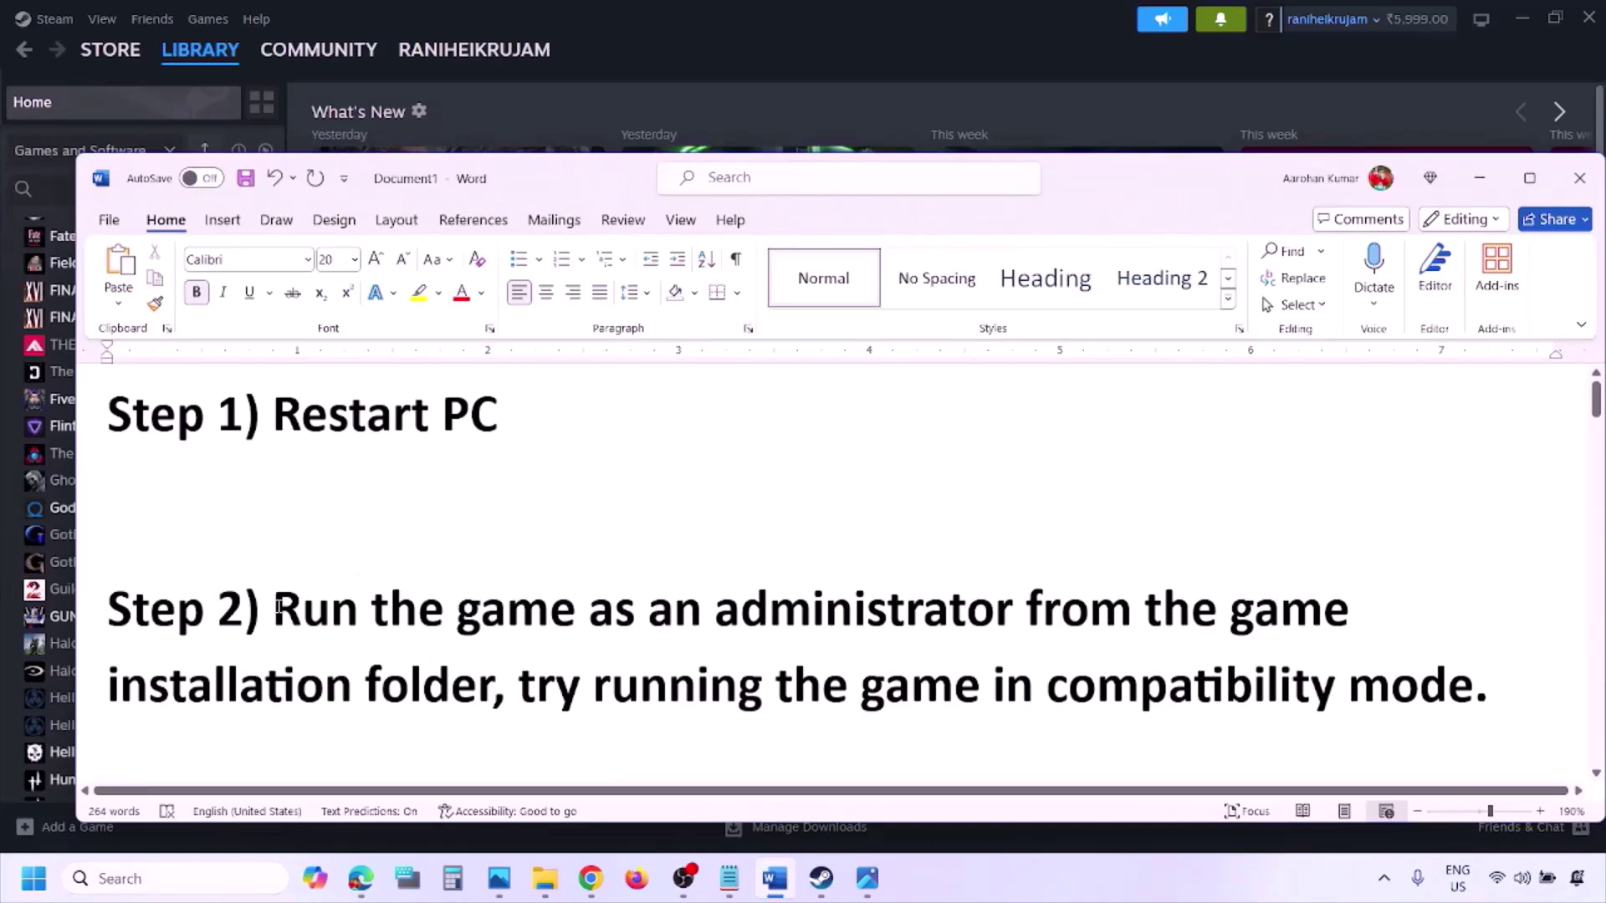
drag(279, 605, 454, 661)
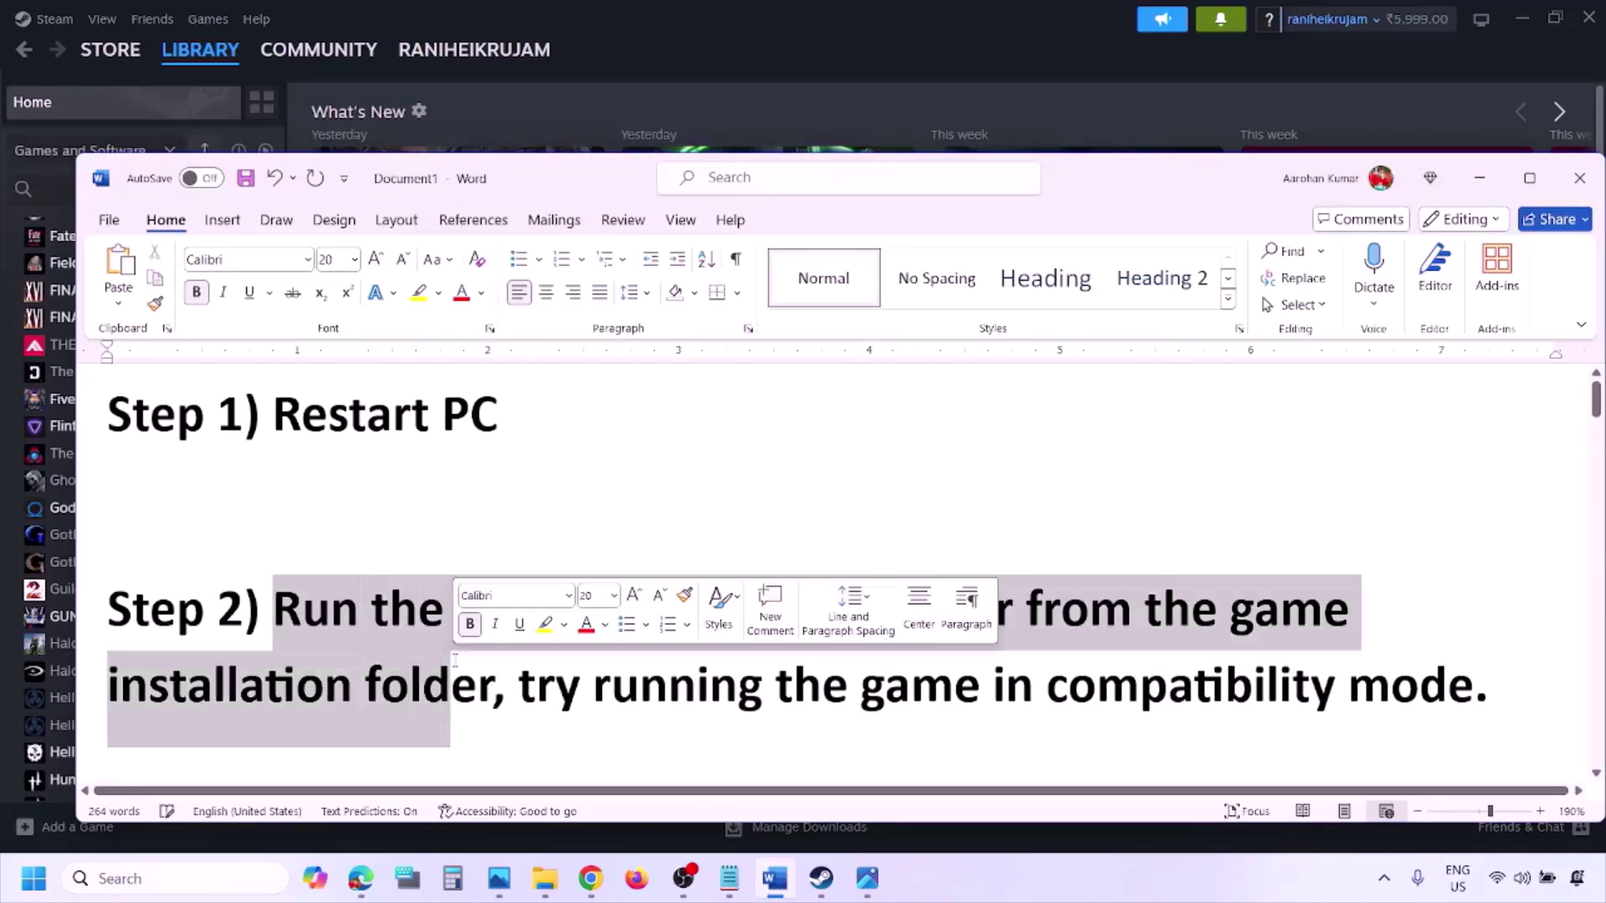
click(1017, 882)
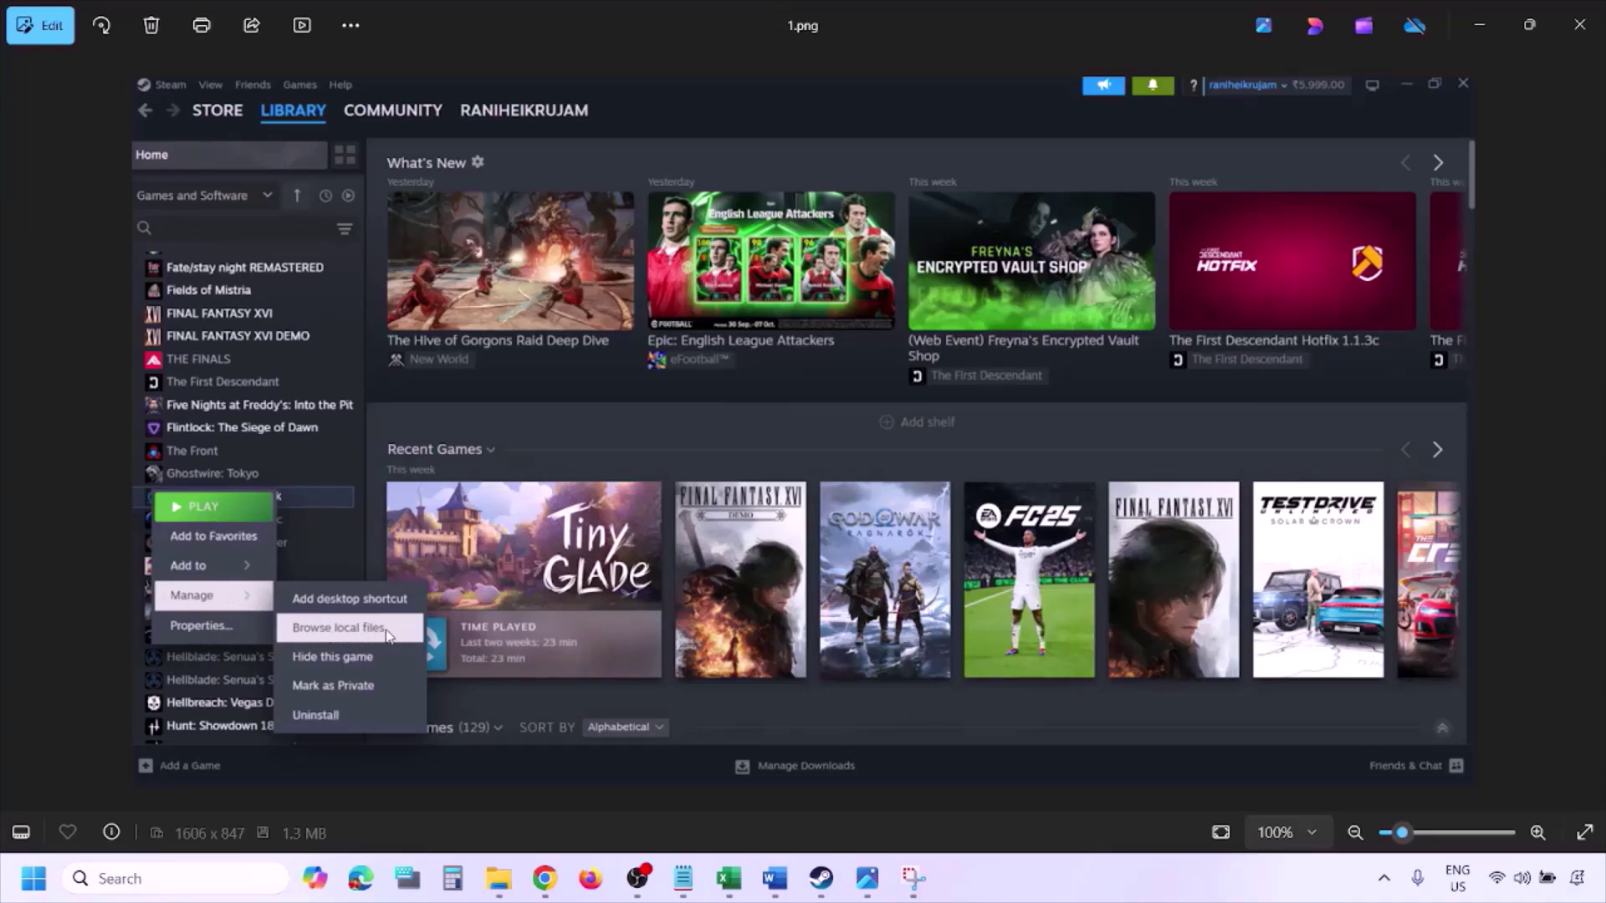
Step: Examine 1.png and 2.png for how to browse the game's local files and open the executable's properties
scroll(345, 633, up, 1)
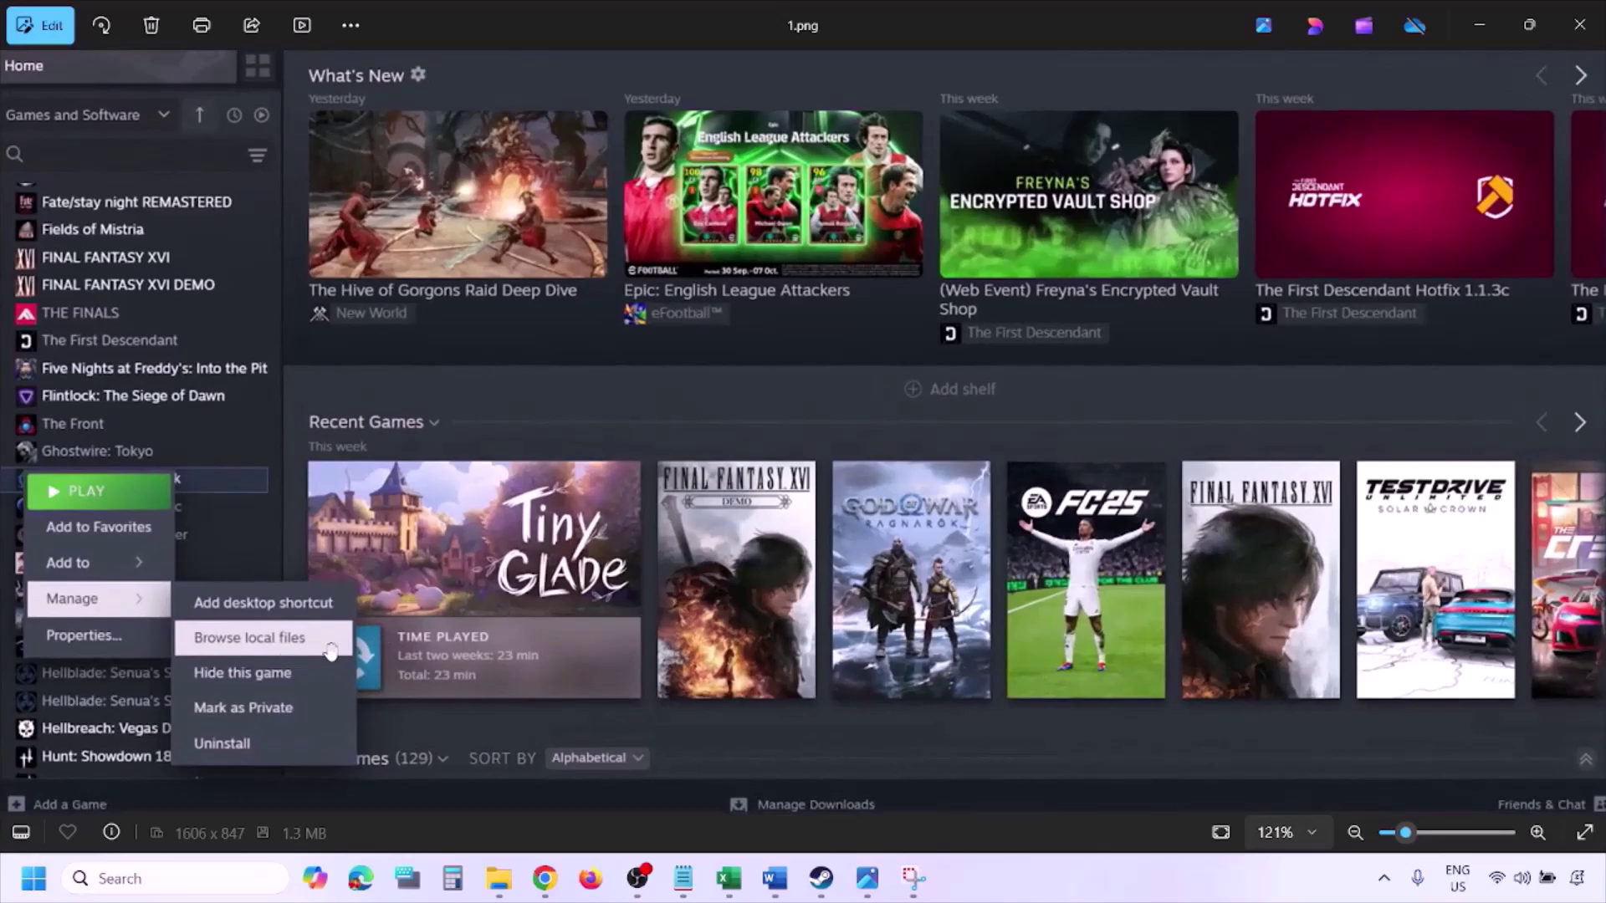
scroll(322, 646, down, 1)
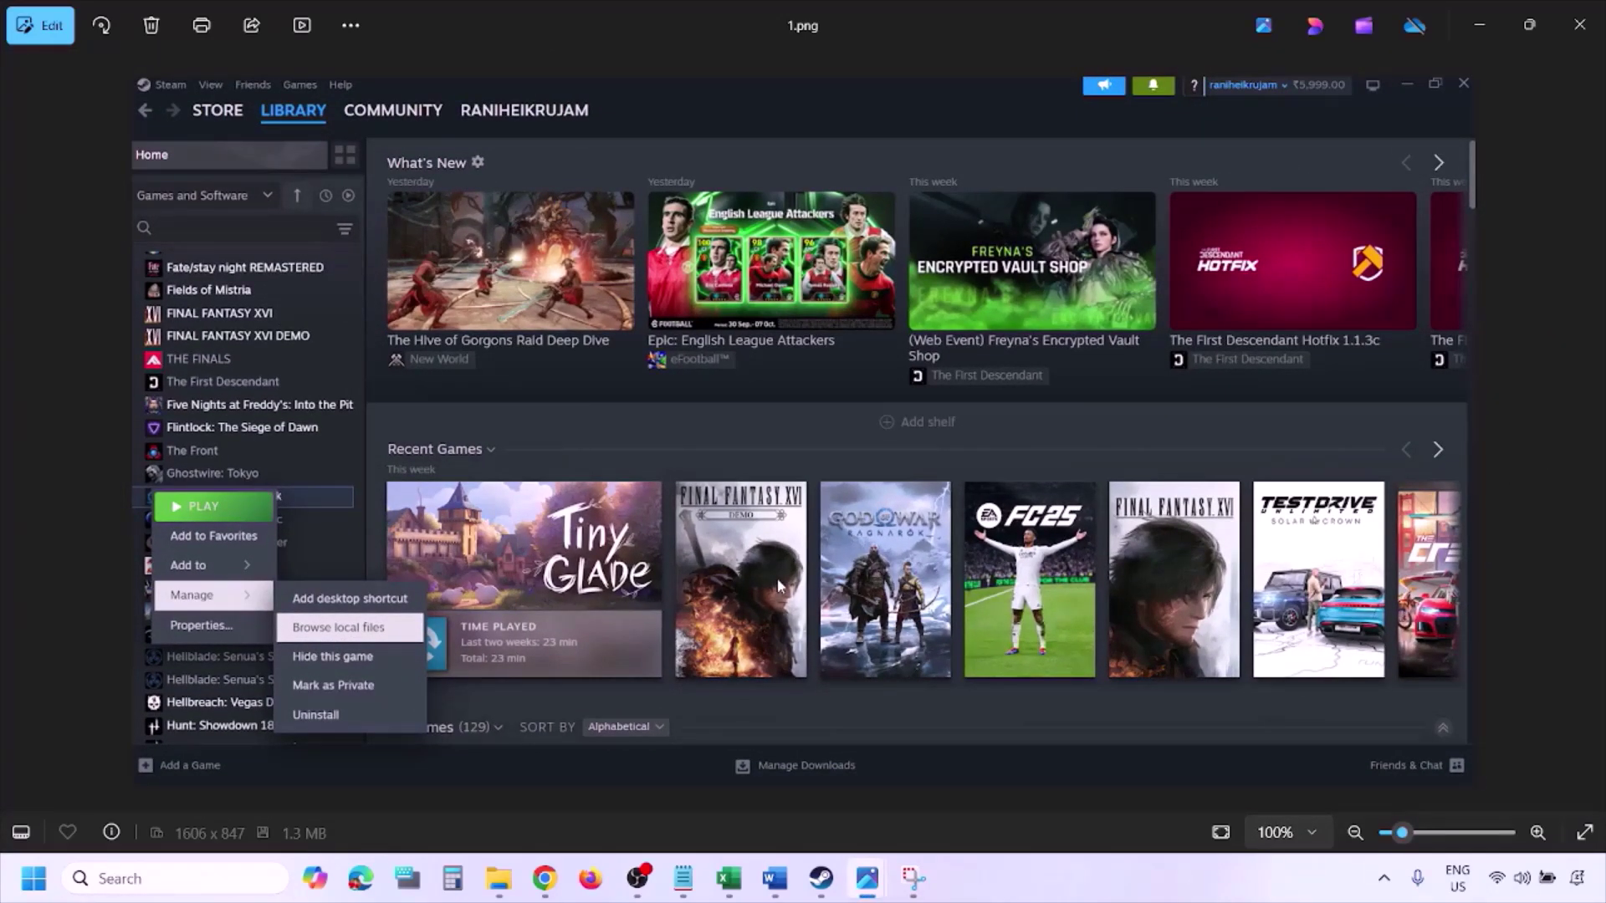
key(Right)
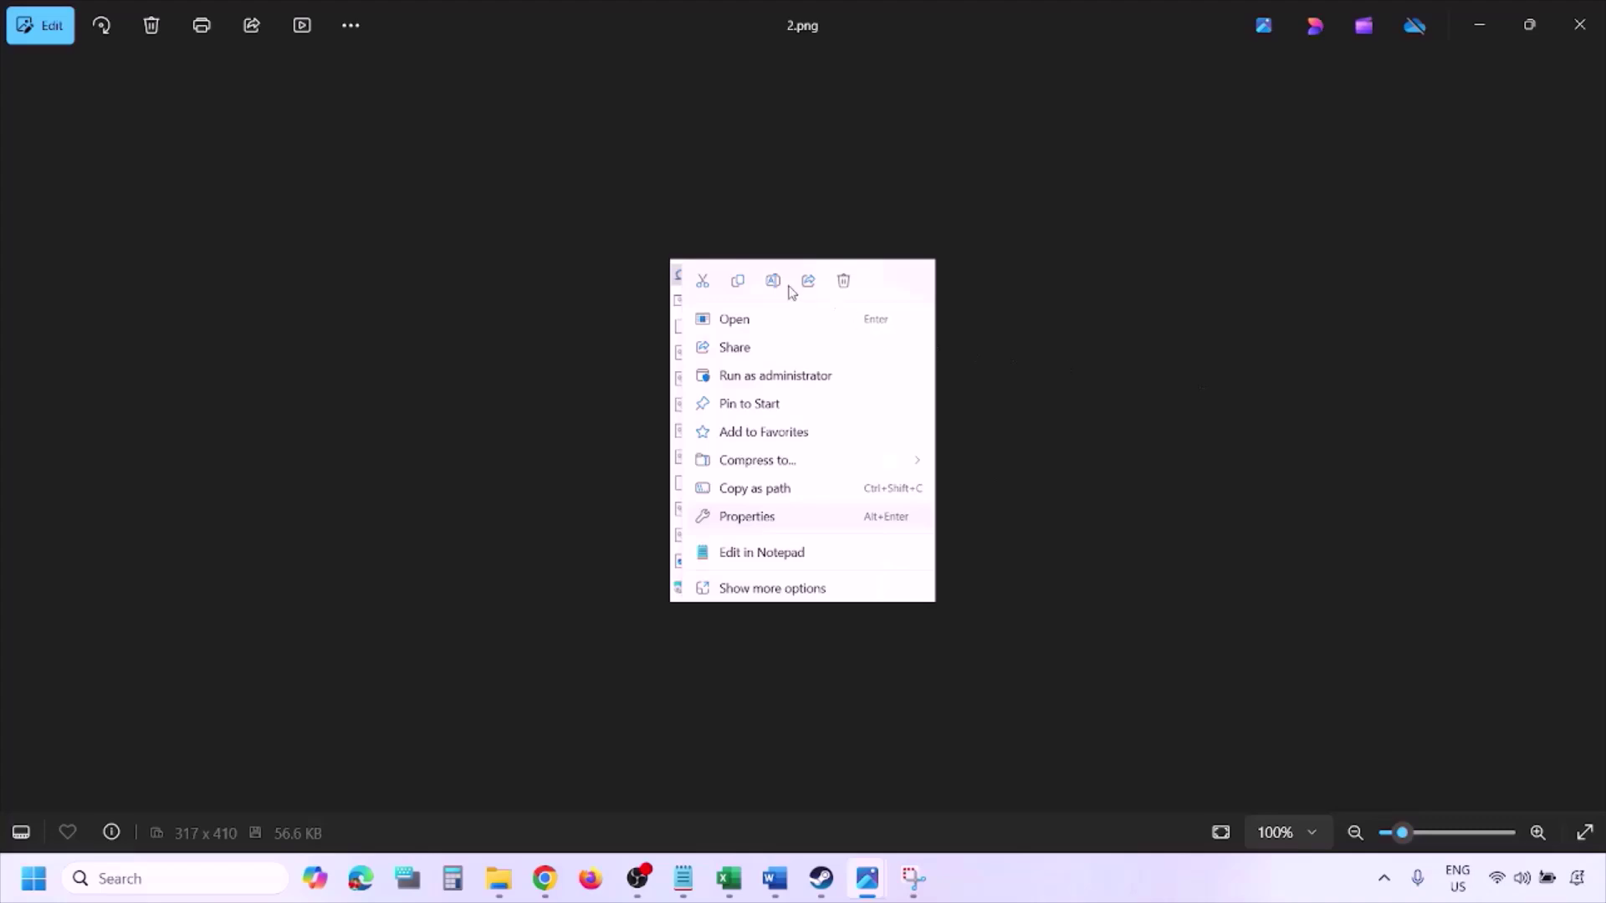
scroll(792, 506, up, 3)
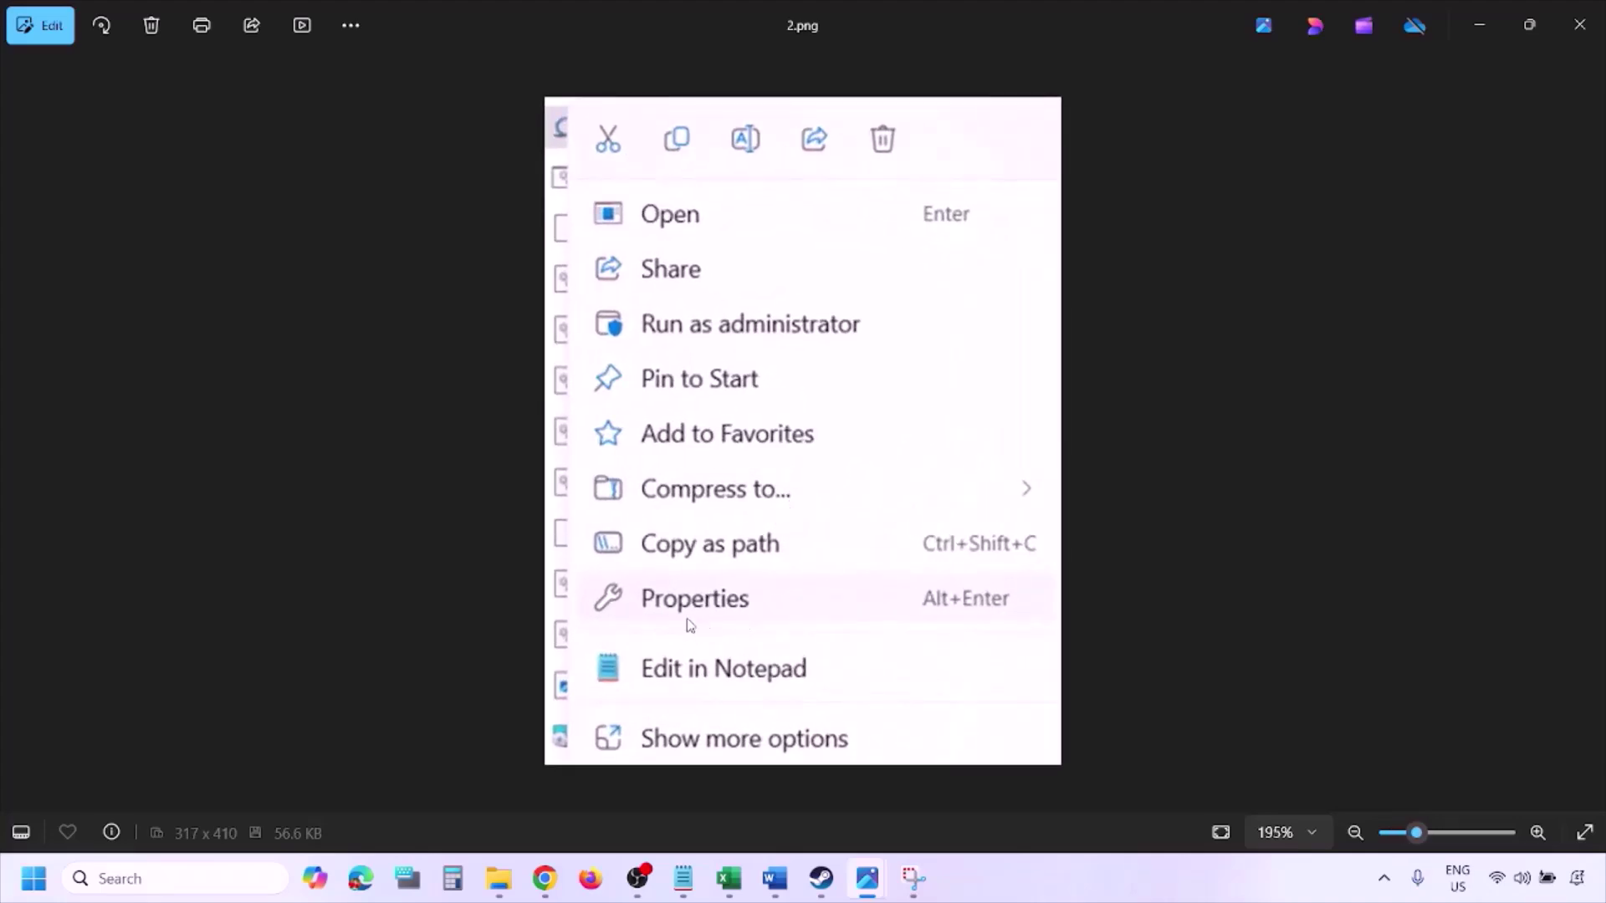
scroll(740, 617, down, 3)
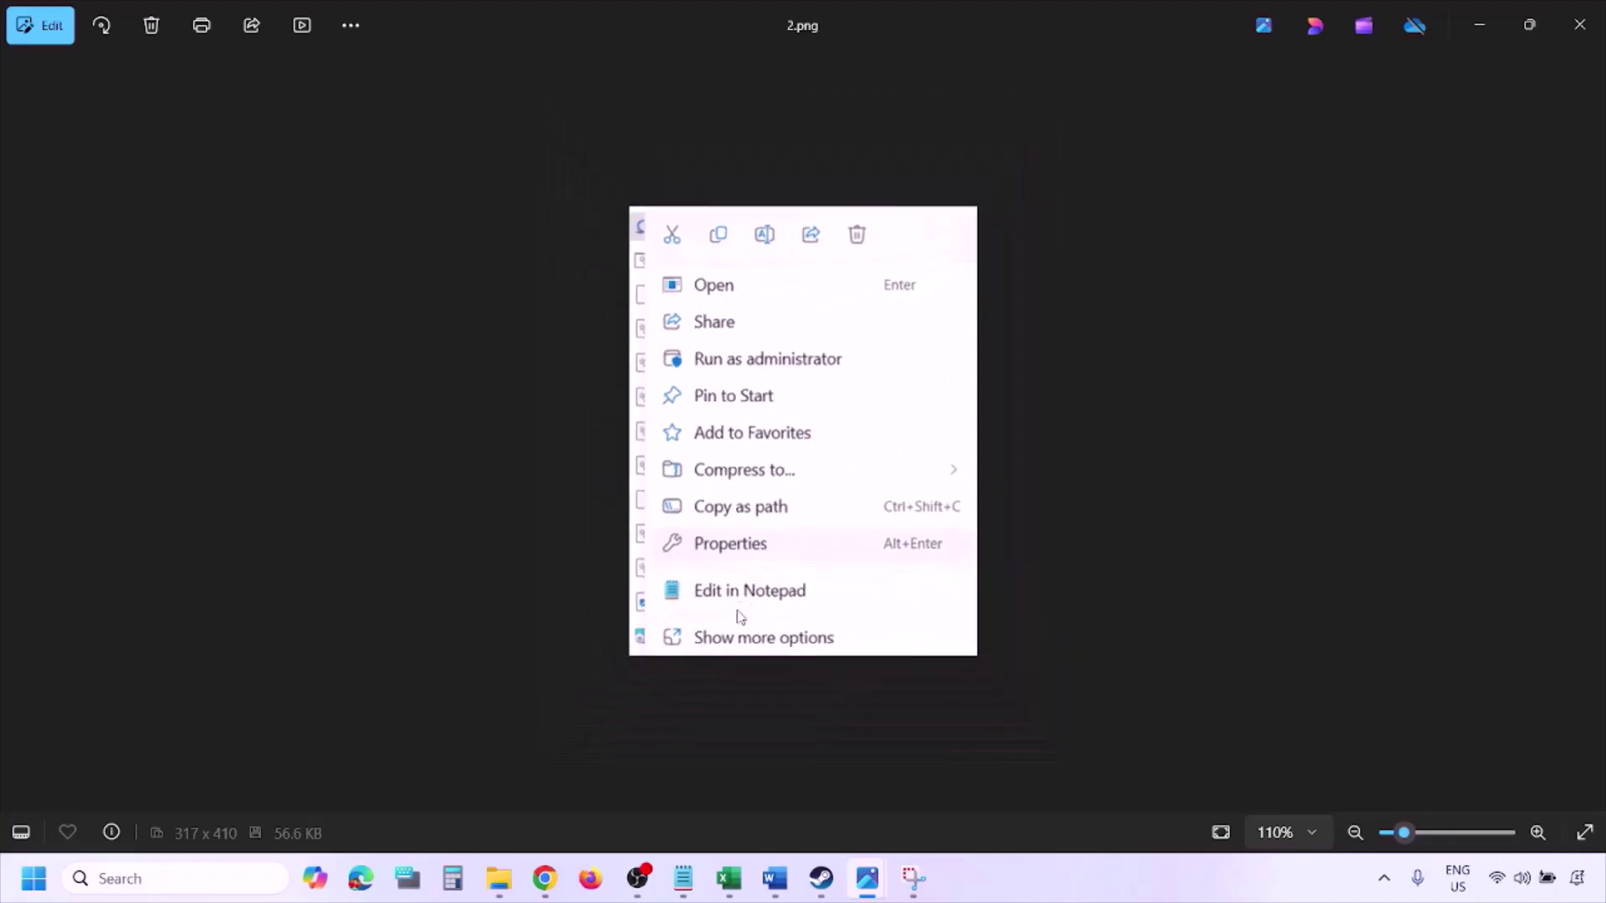
key(Right)
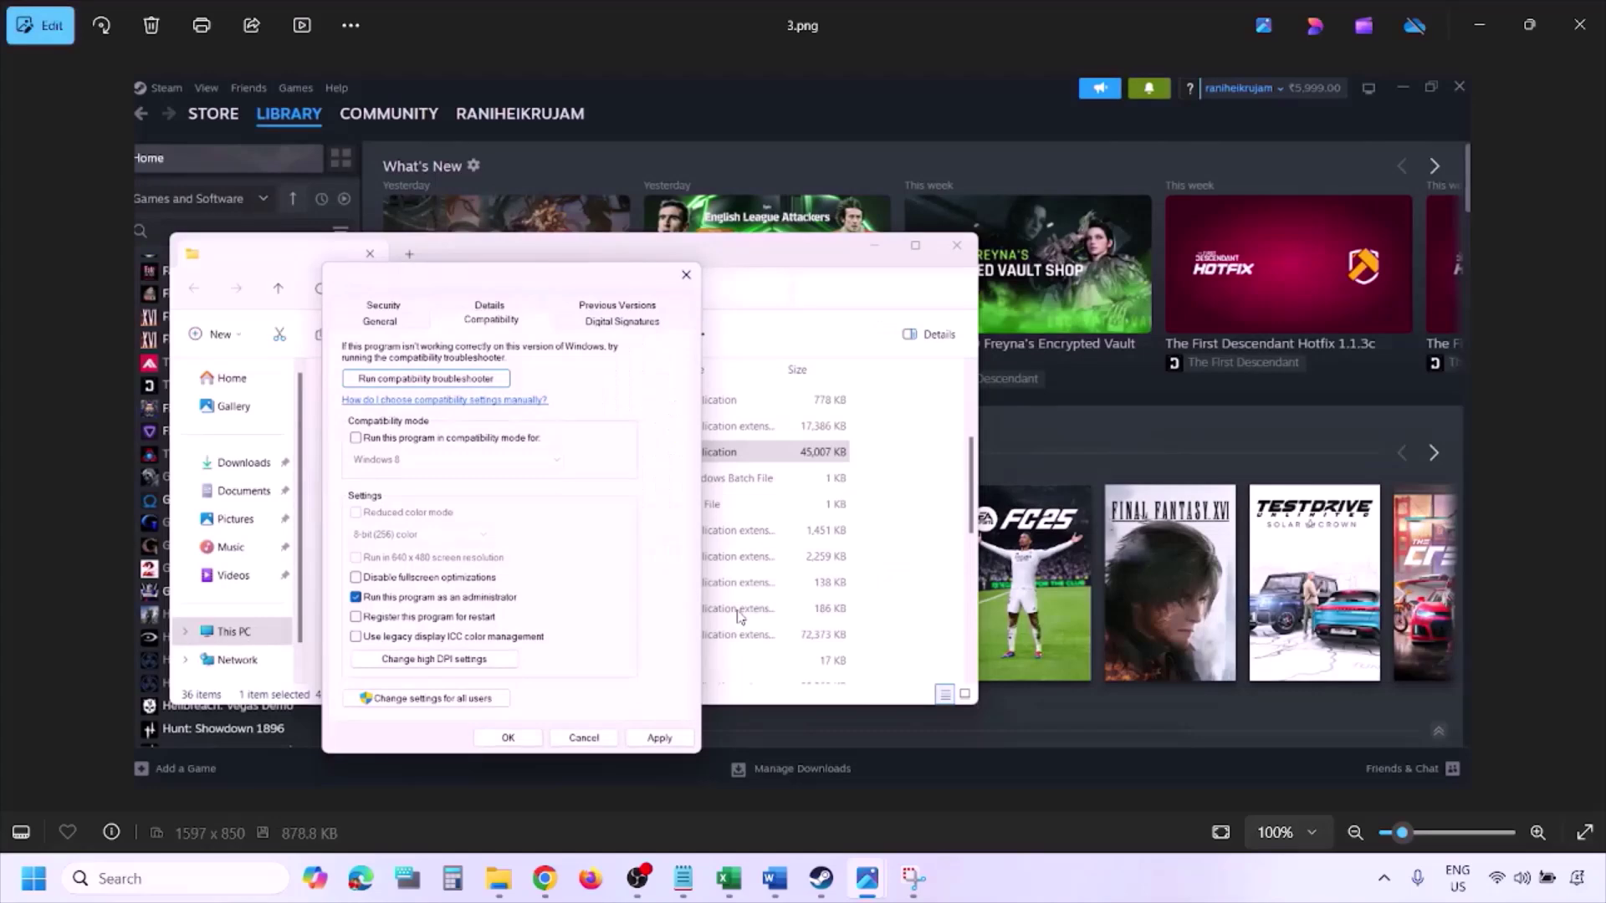
Step: Examine 3.png up close for the Compatibility setting that runs the program as an administrator
scroll(479, 474, up, 2)
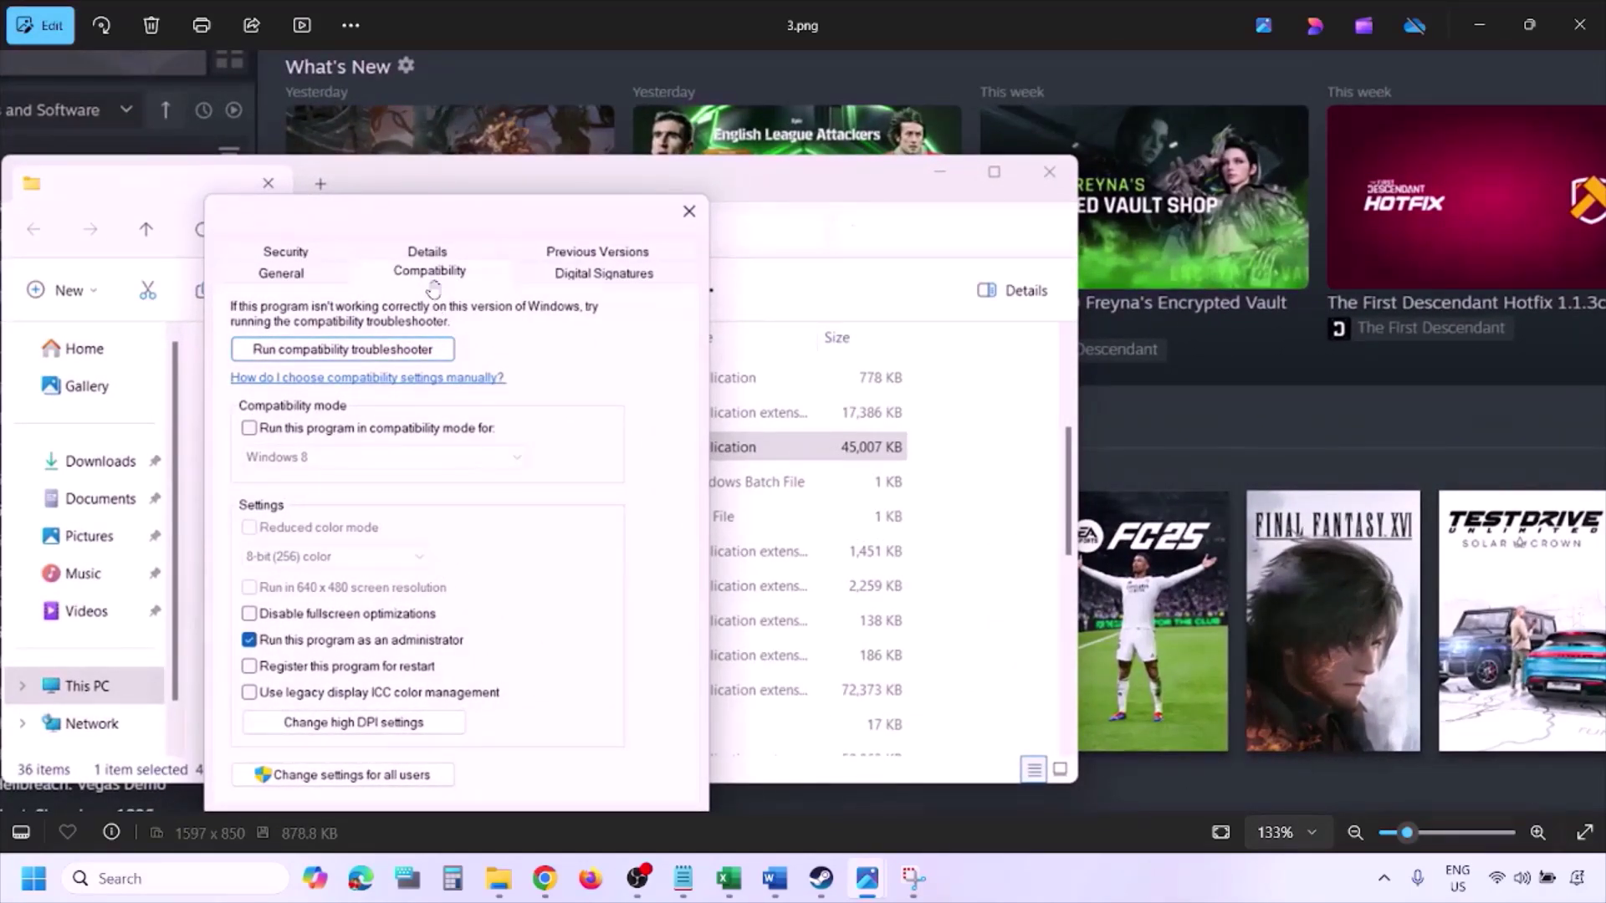
drag(355, 627, 347, 553)
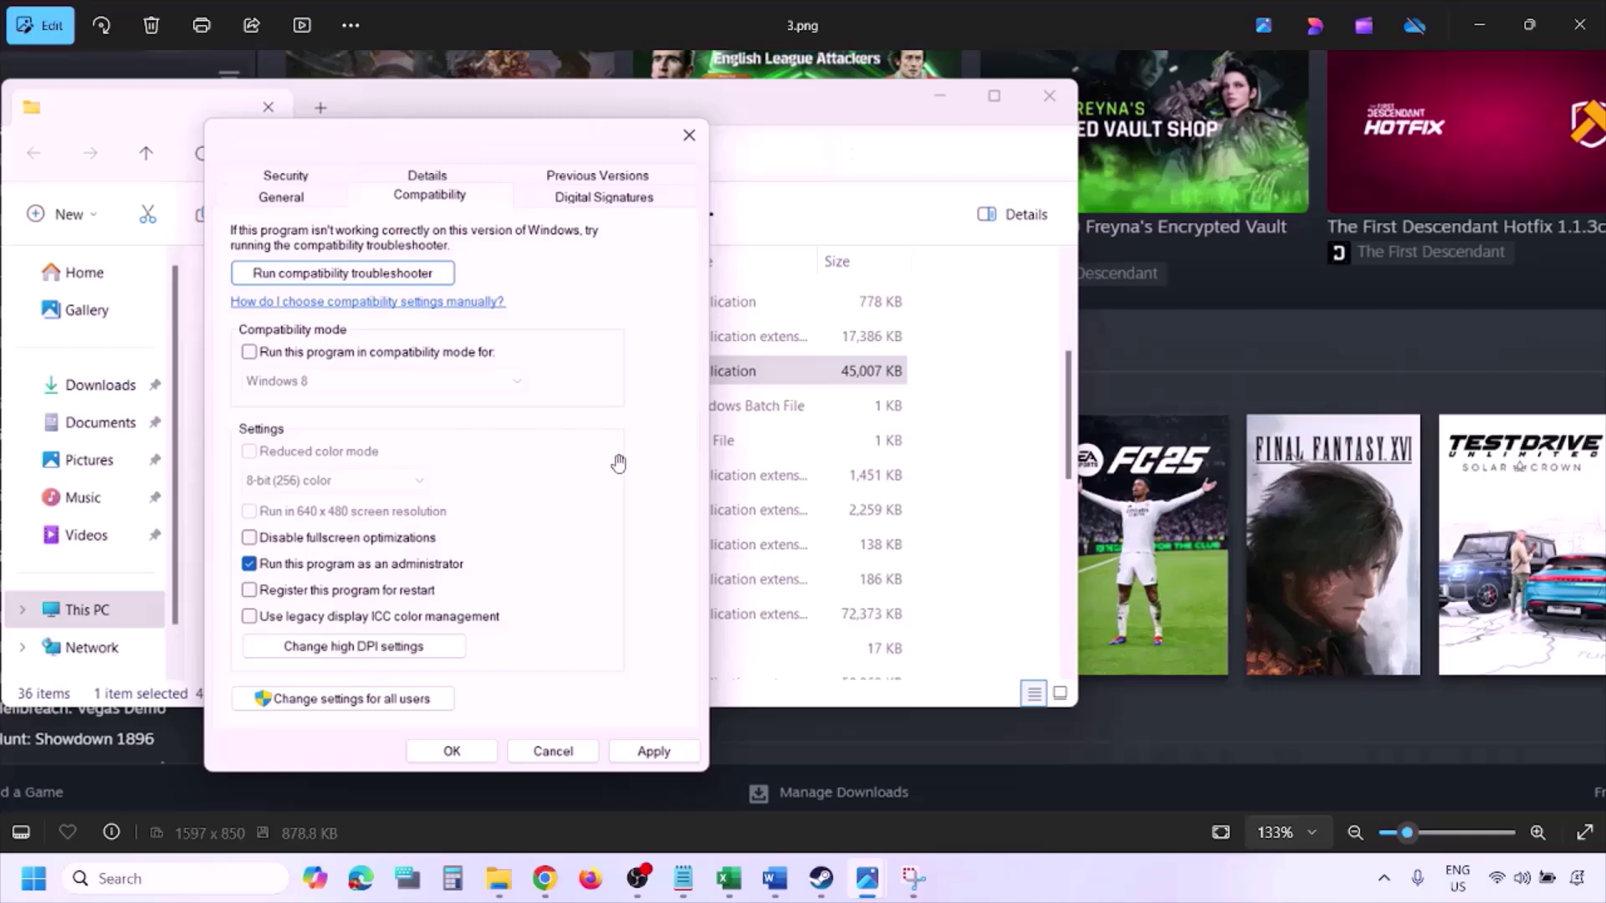
scroll(618, 463, down, 3)
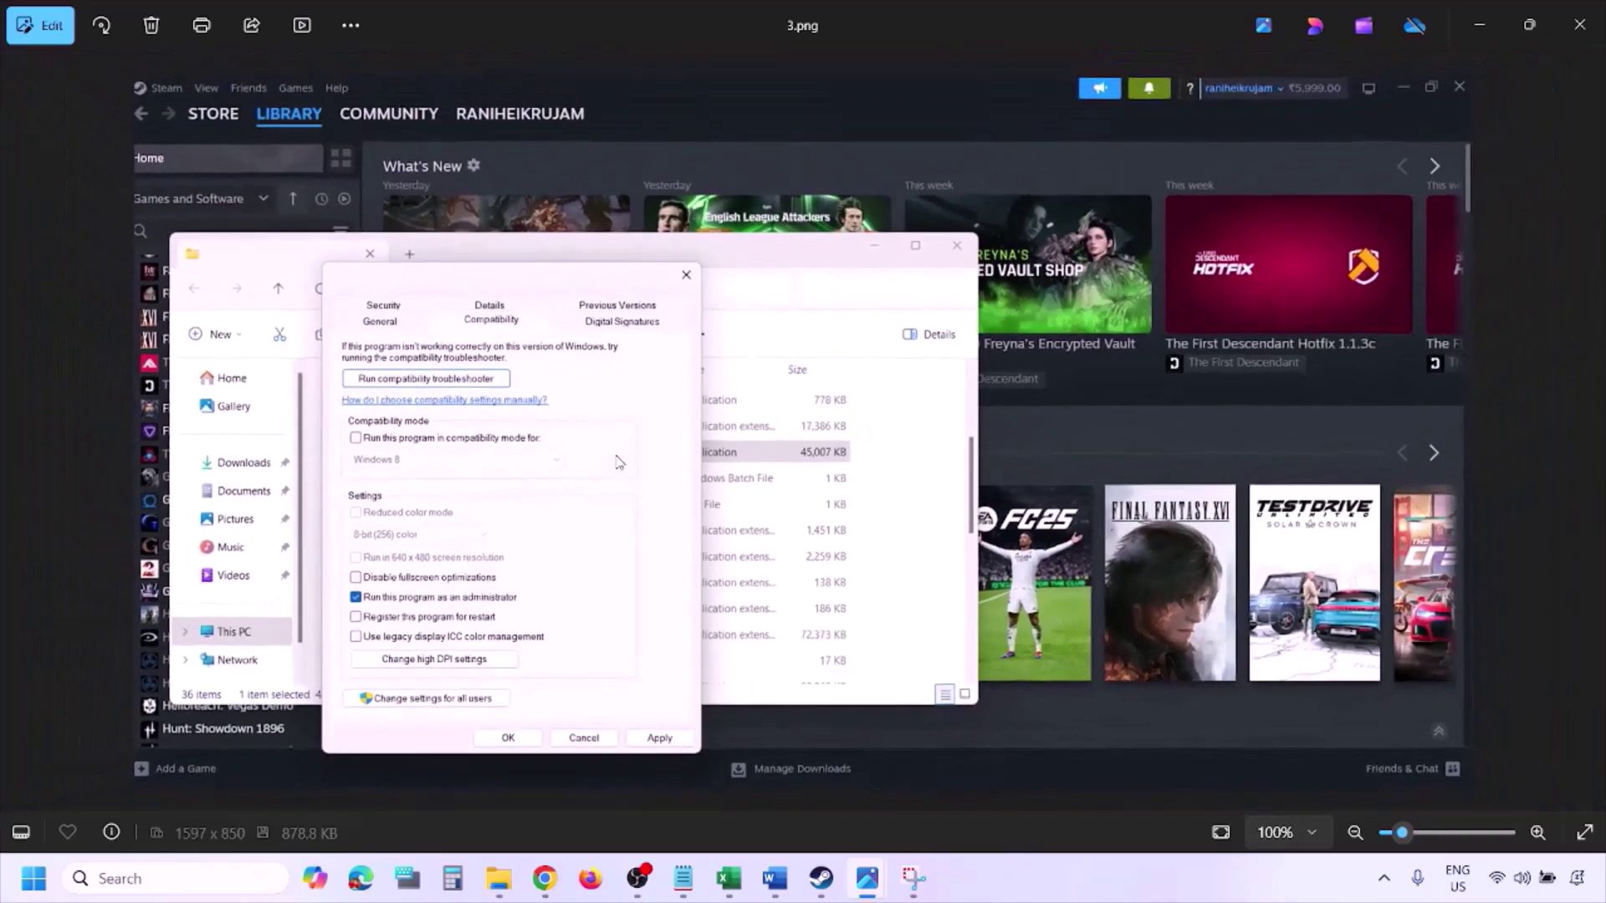
key(Right)
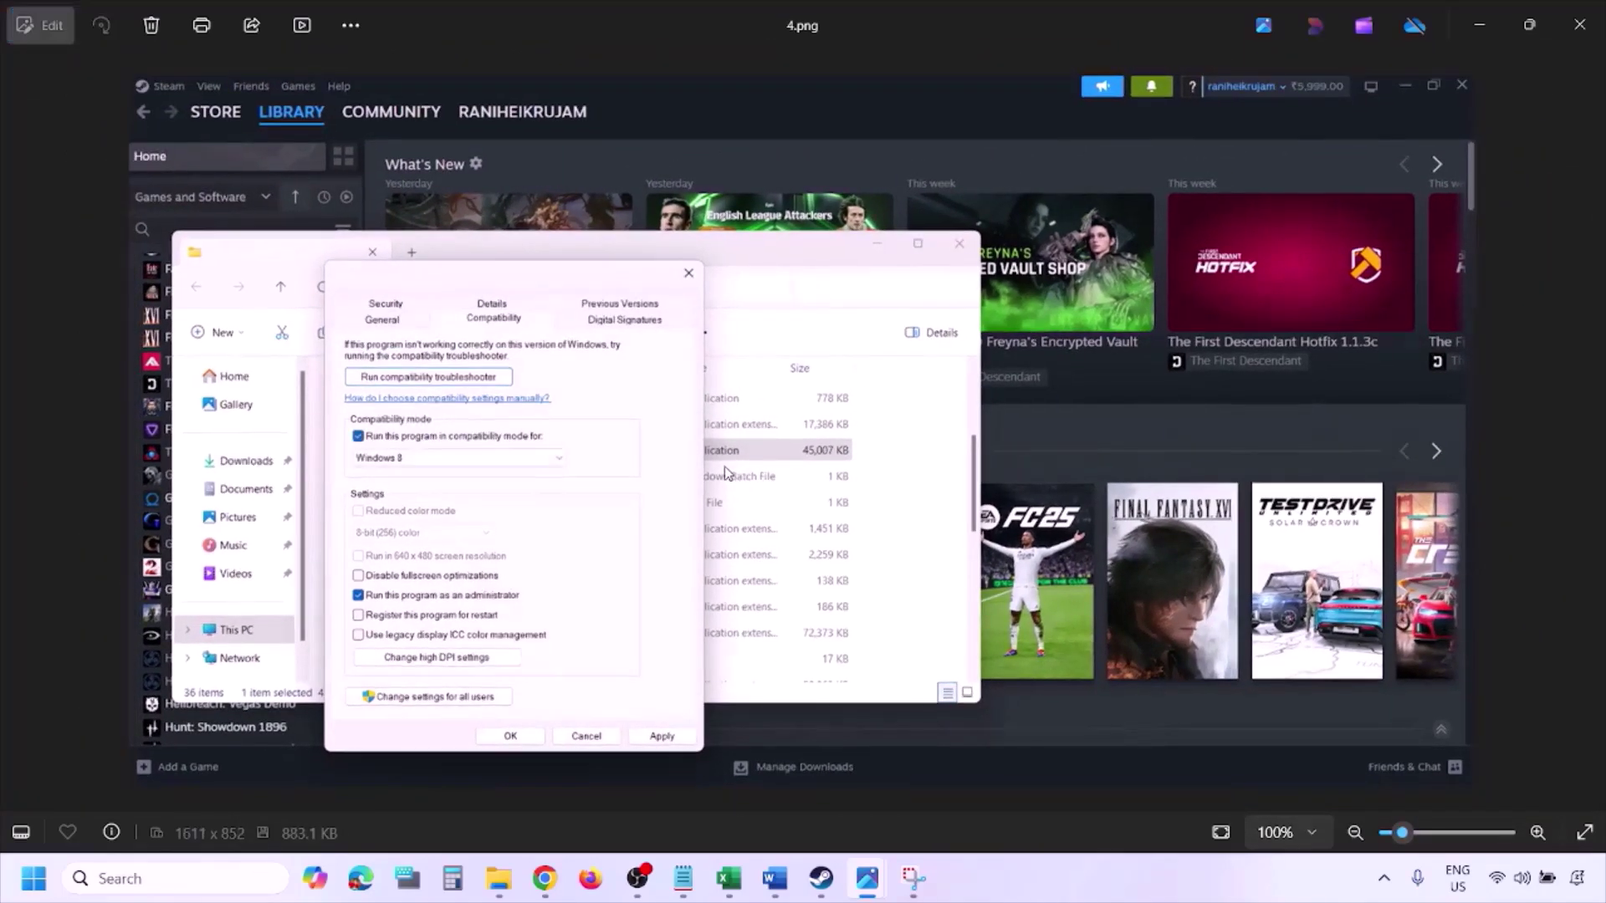
Step: Examine 4.png and 5.png for the compatibility mode option and its Windows 8 and Windows 7 choices
scroll(726, 474, up, 3)
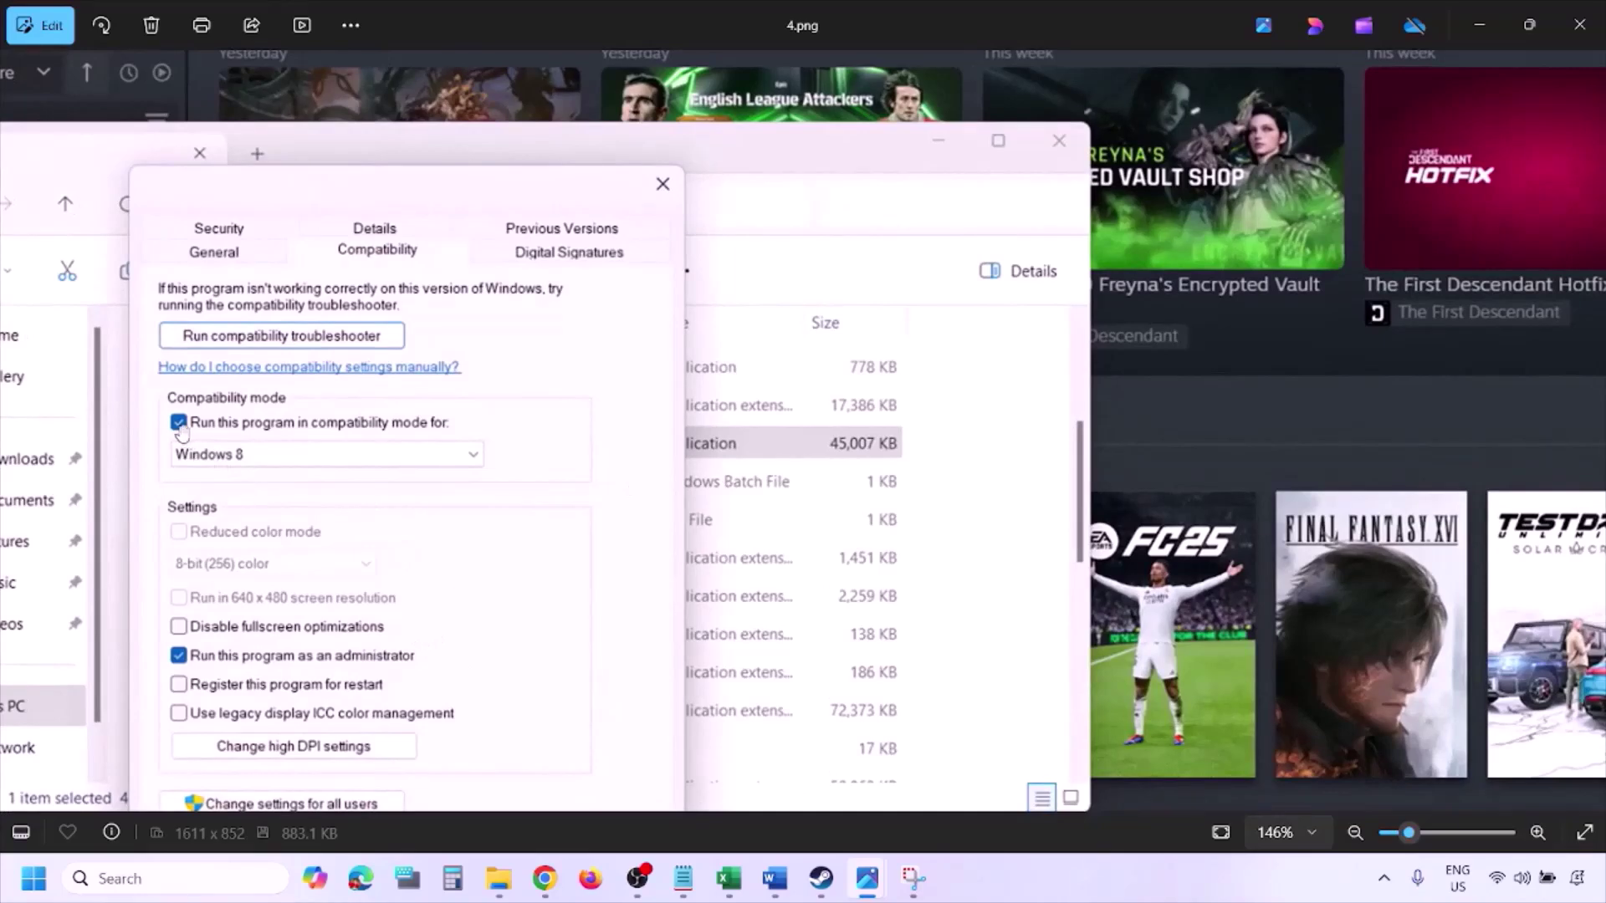
drag(197, 431, 224, 380)
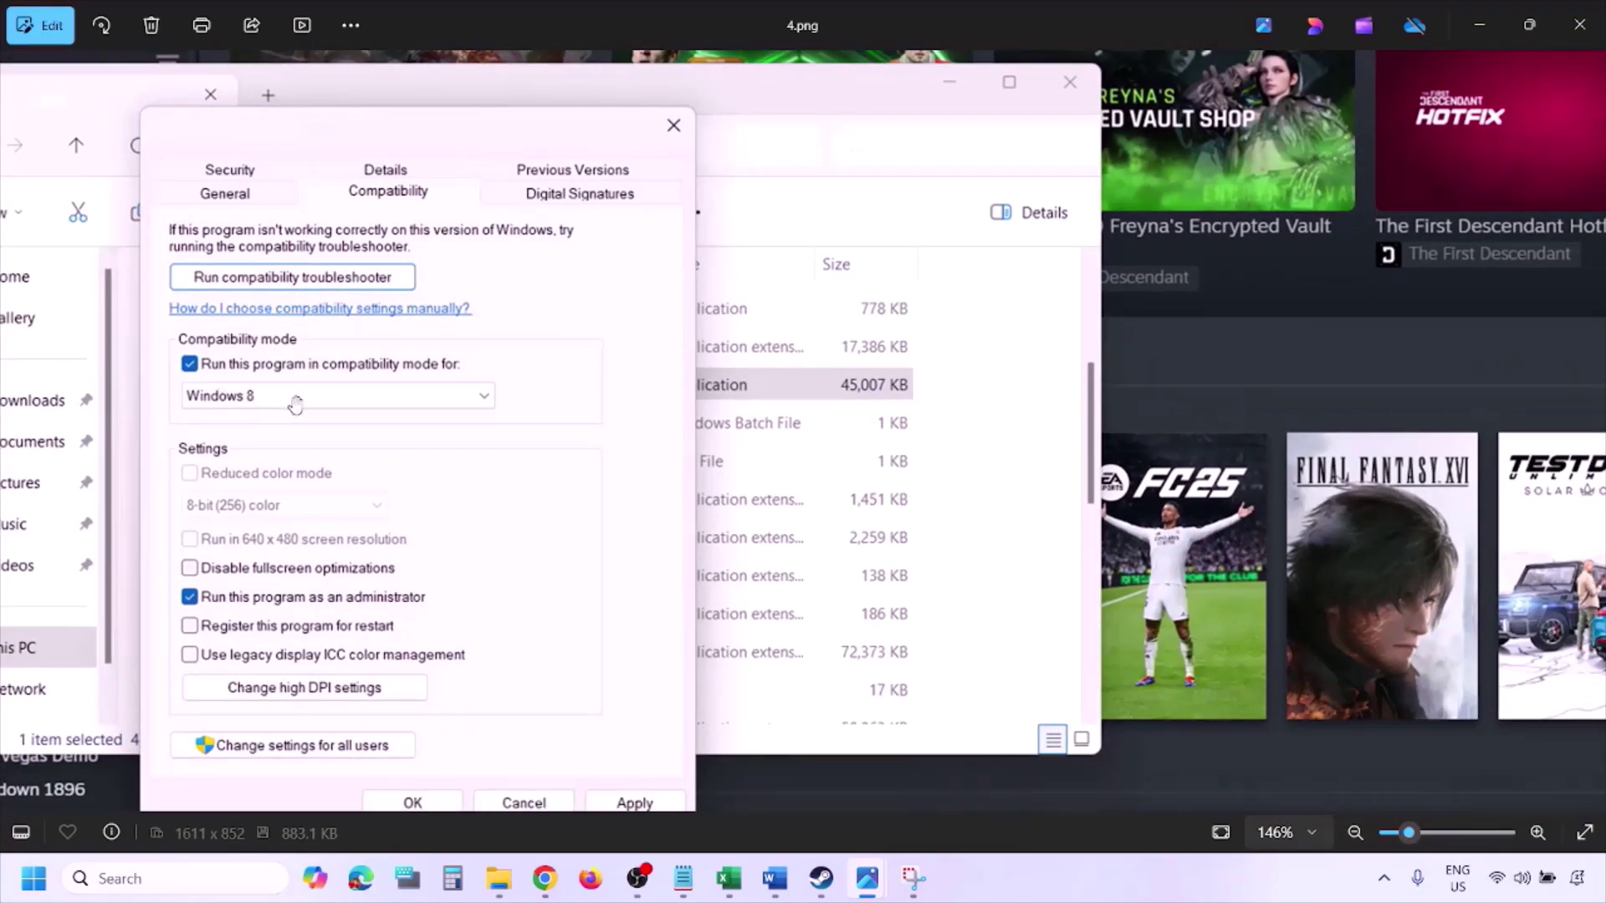
drag(616, 620, 624, 566)
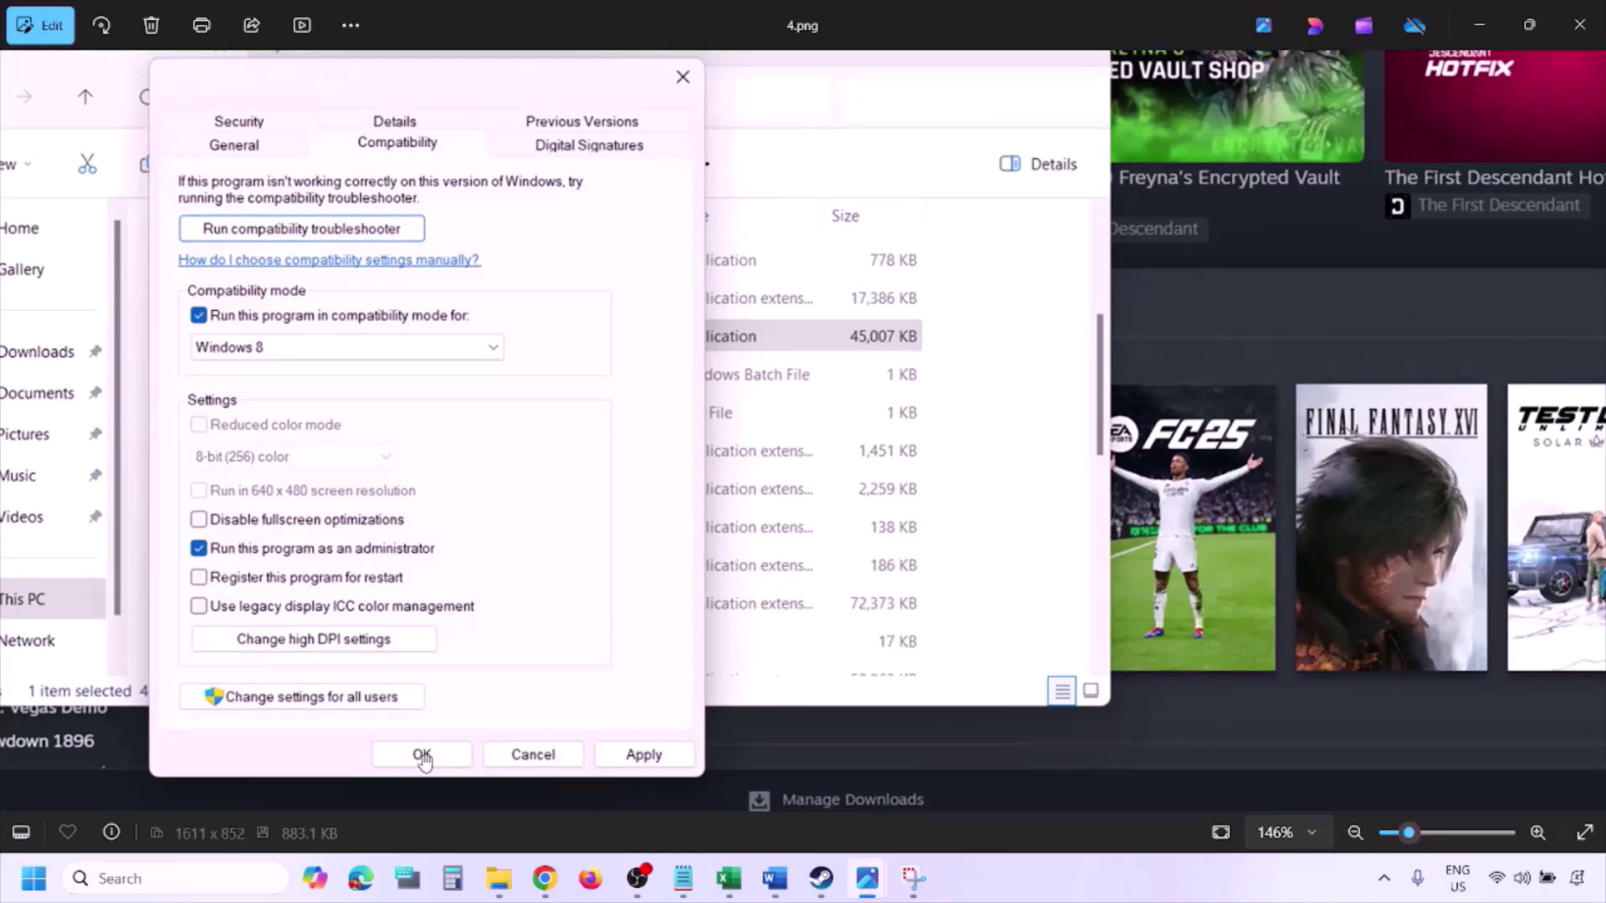
key(Right)
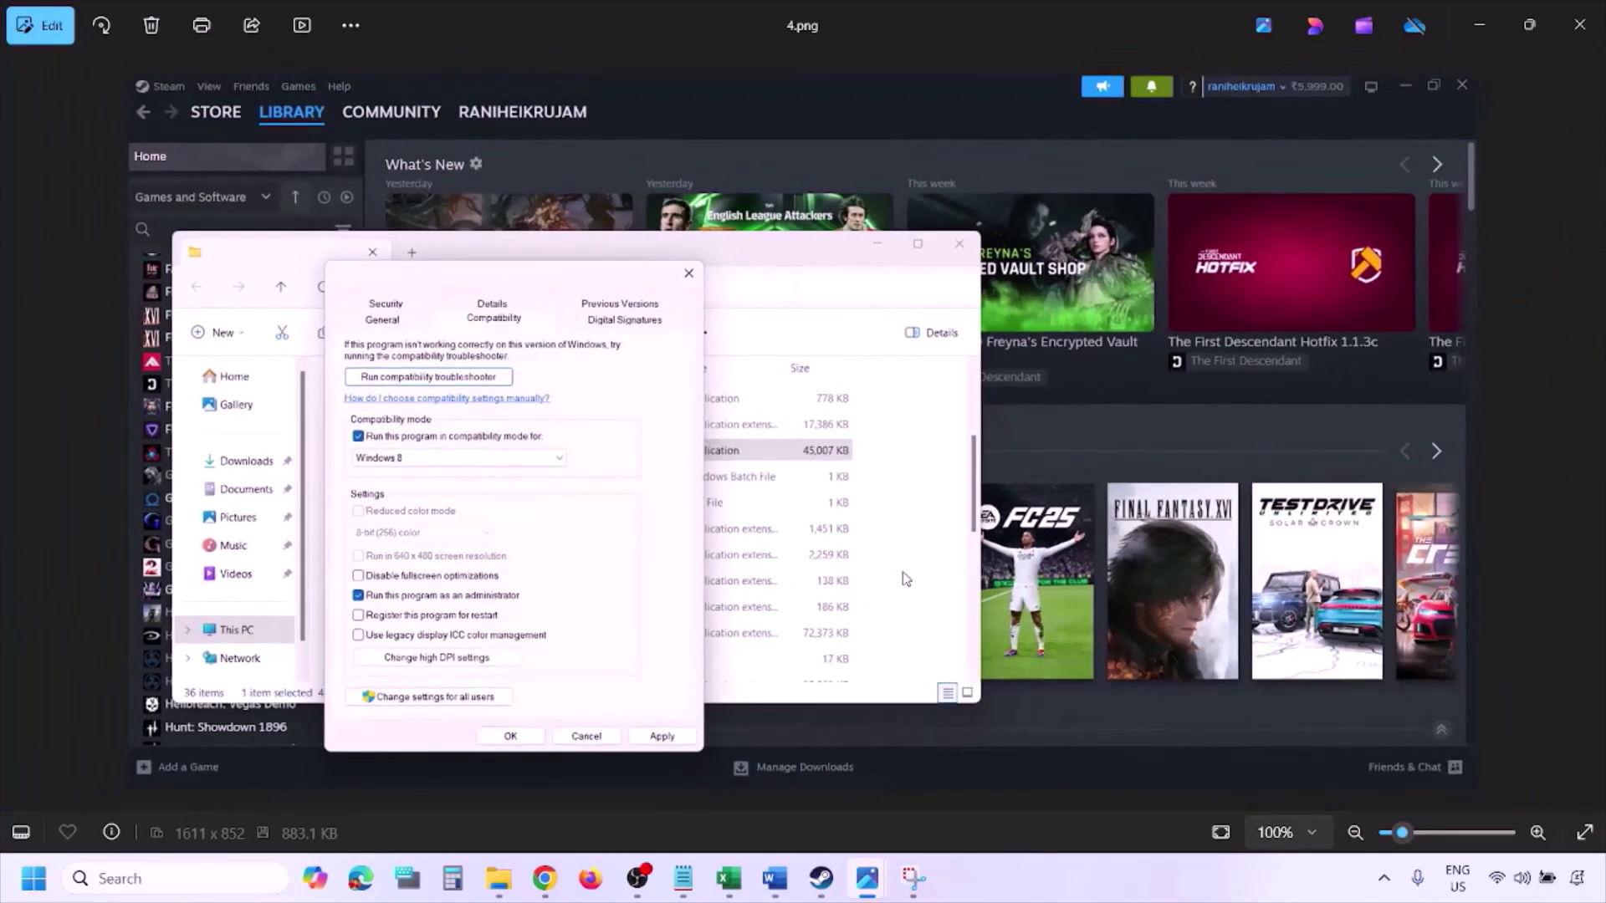
scroll(663, 494, up, 3)
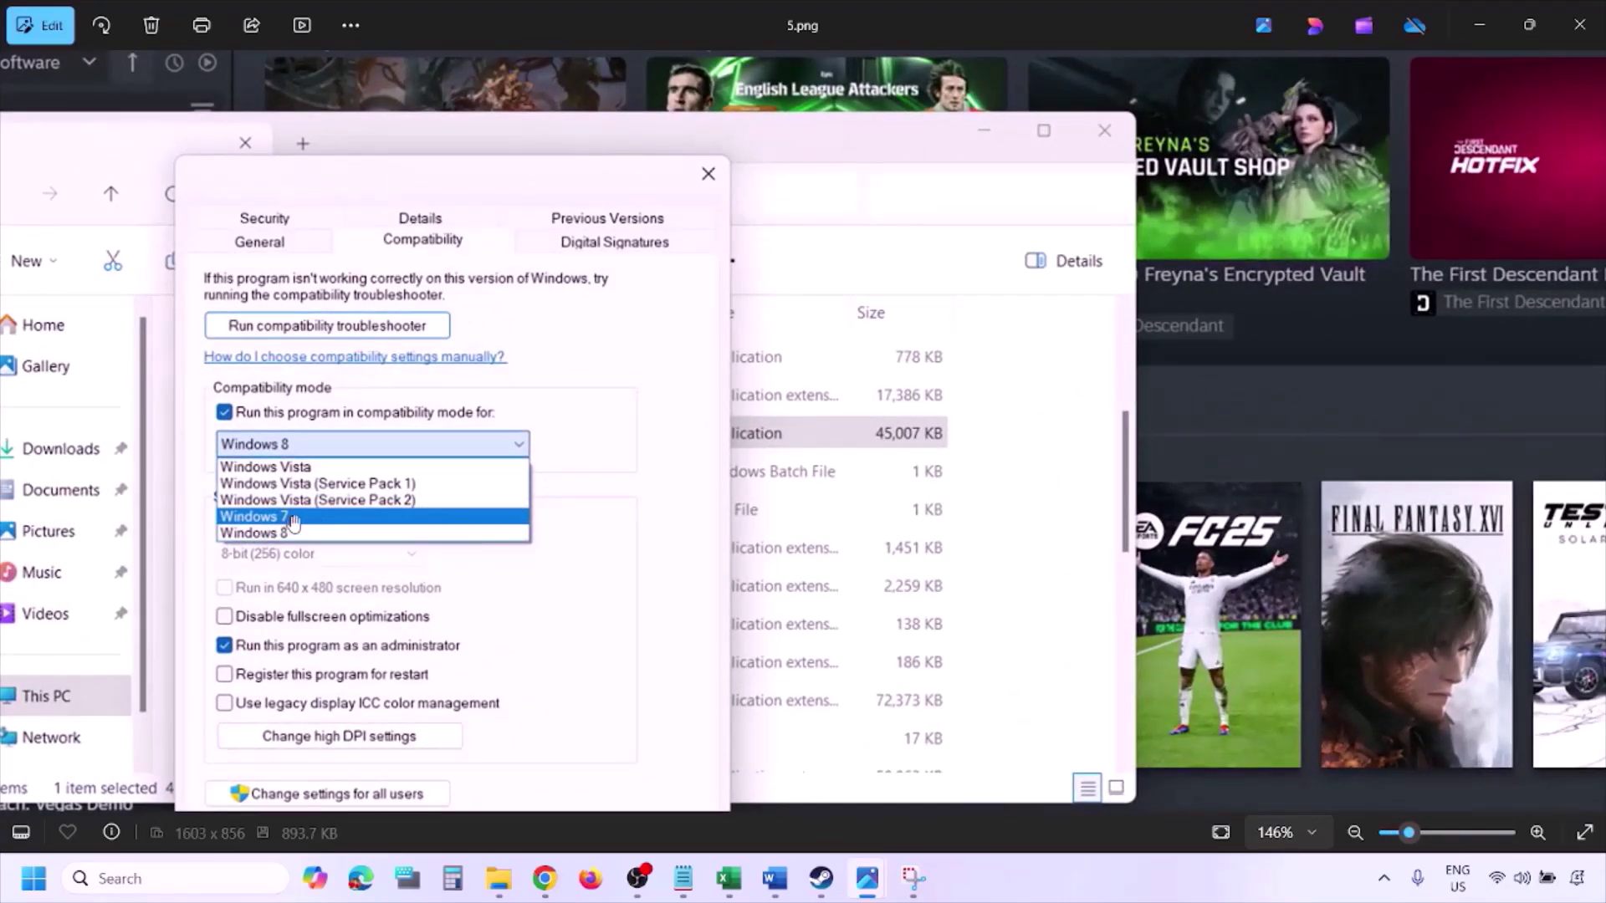
scroll(652, 744, down, 3)
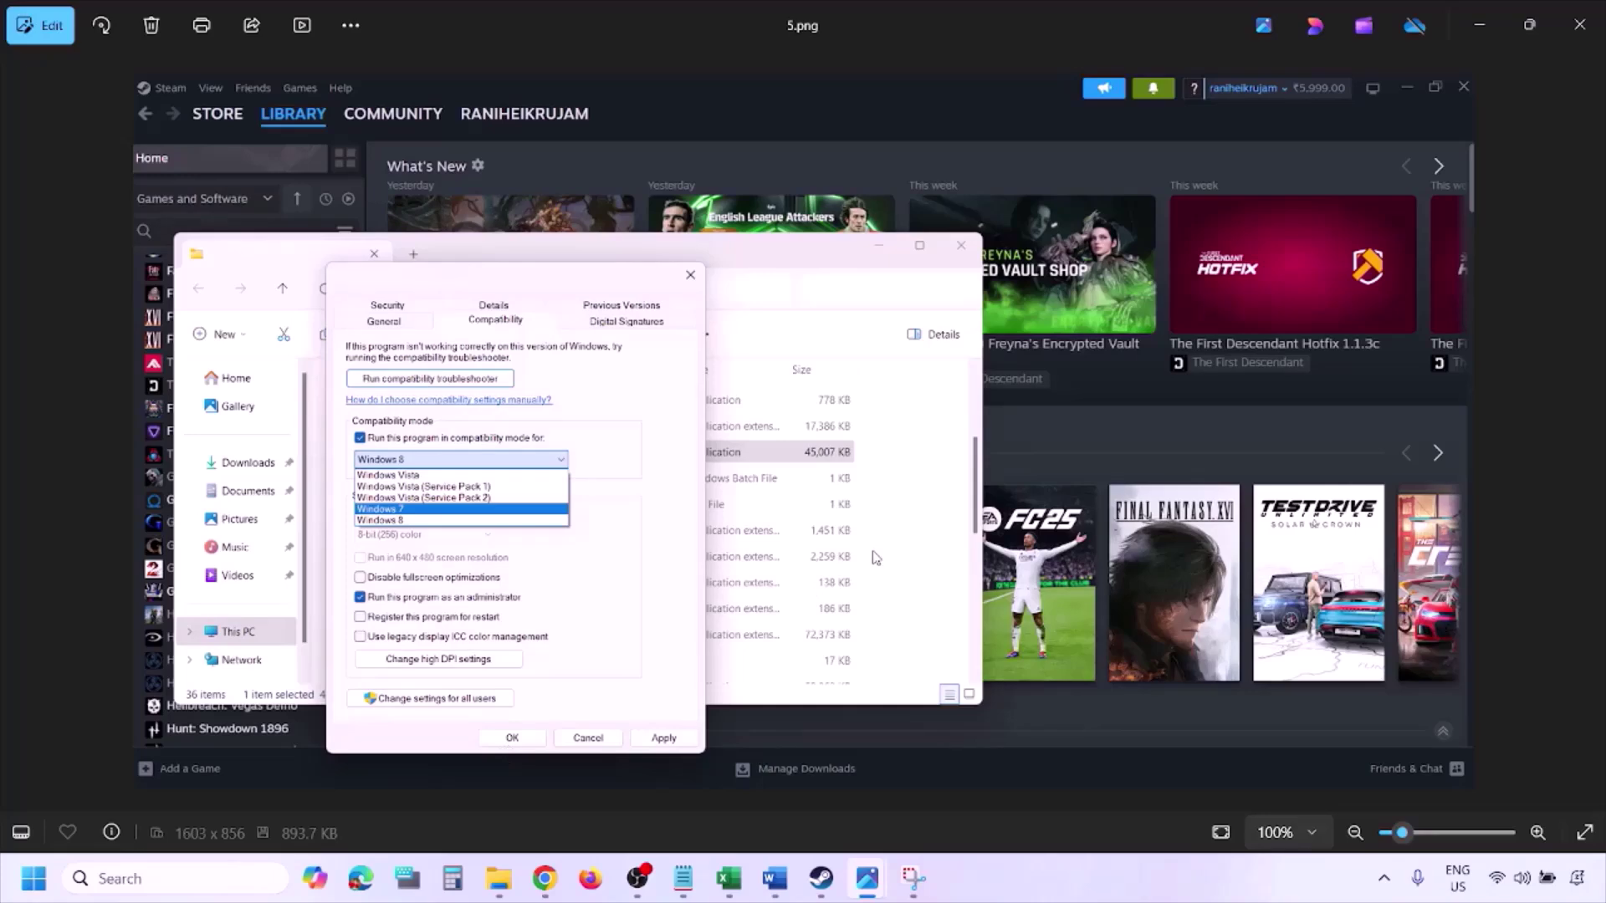
key(Right)
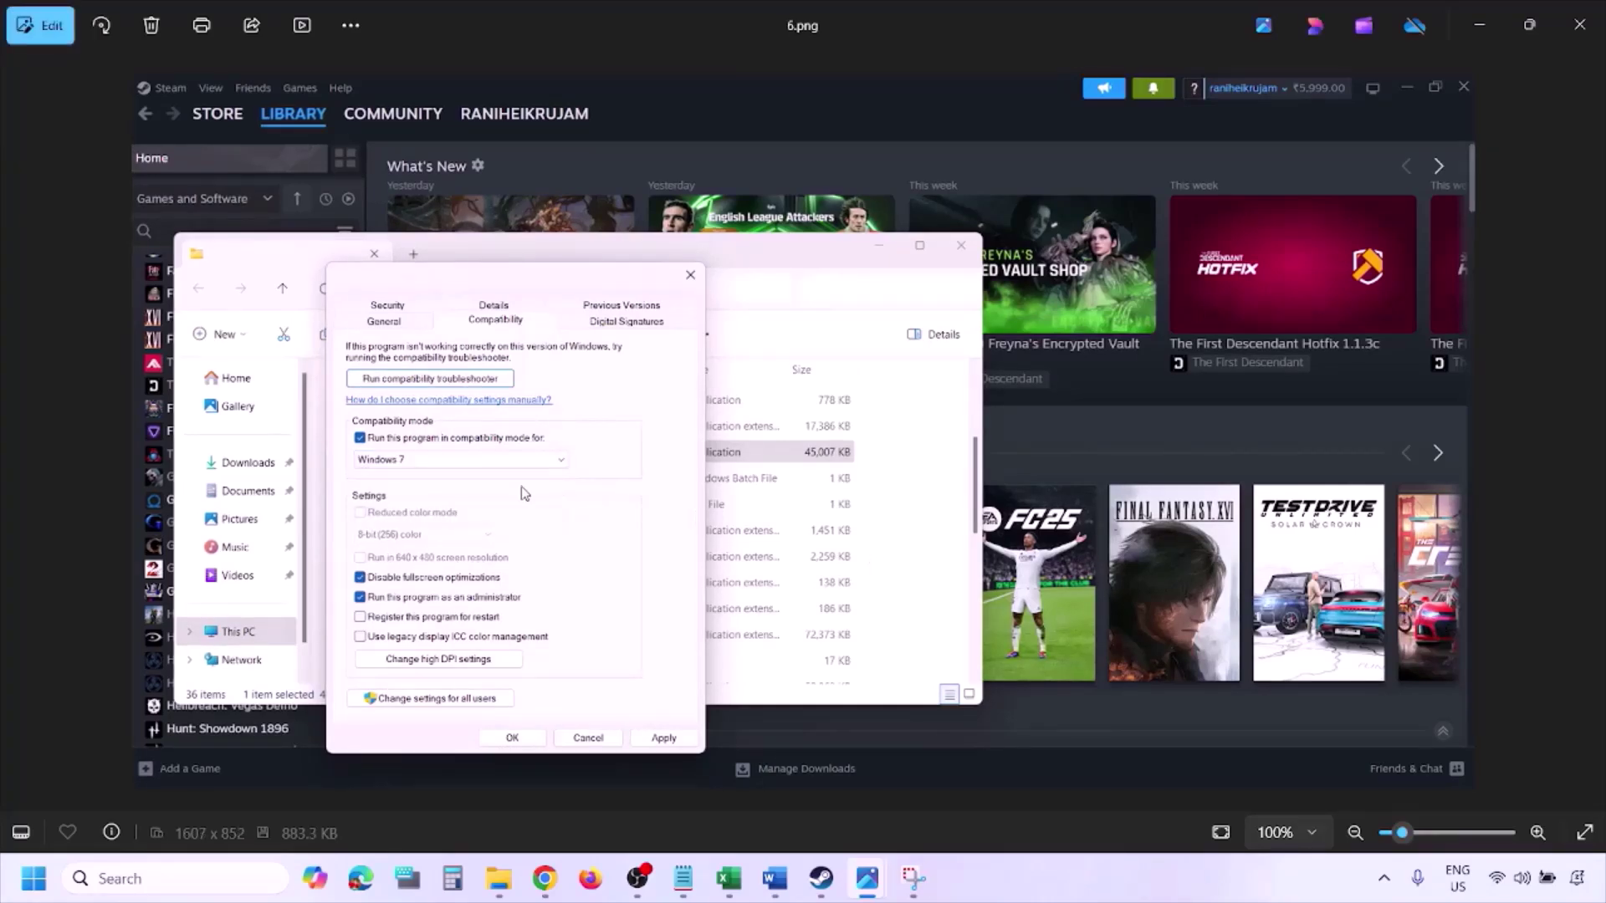
Step: Examine 6.png for the Windows 7 compatibility mode combined with disabled fullscreen optimizations and administrator rights
scroll(525, 496, up, 3)
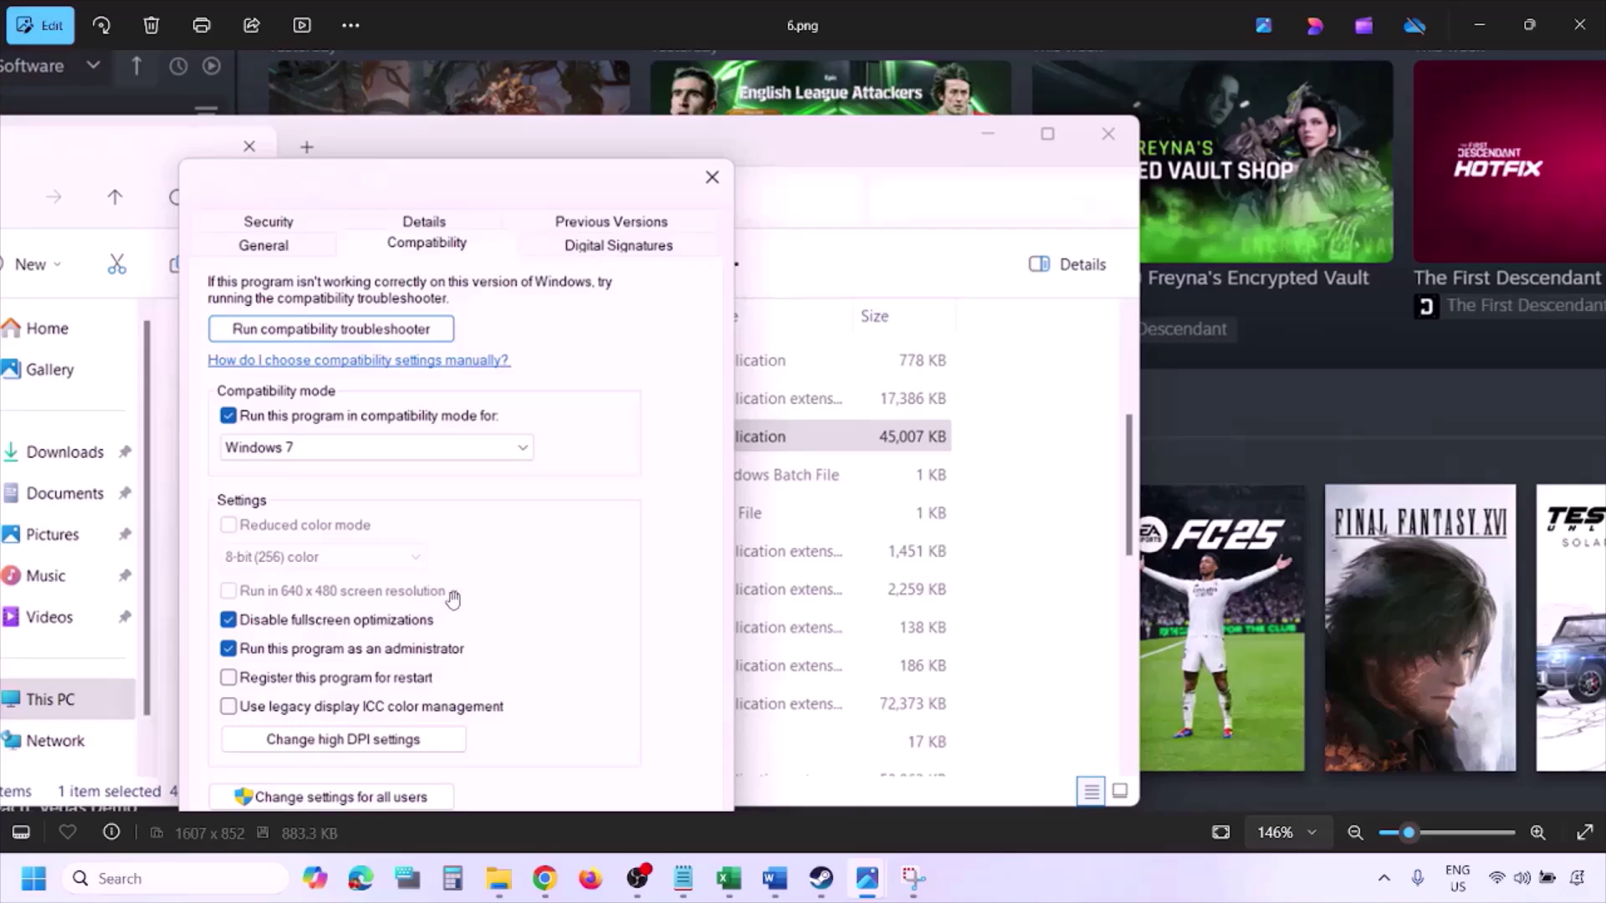
drag(489, 528, 529, 431)
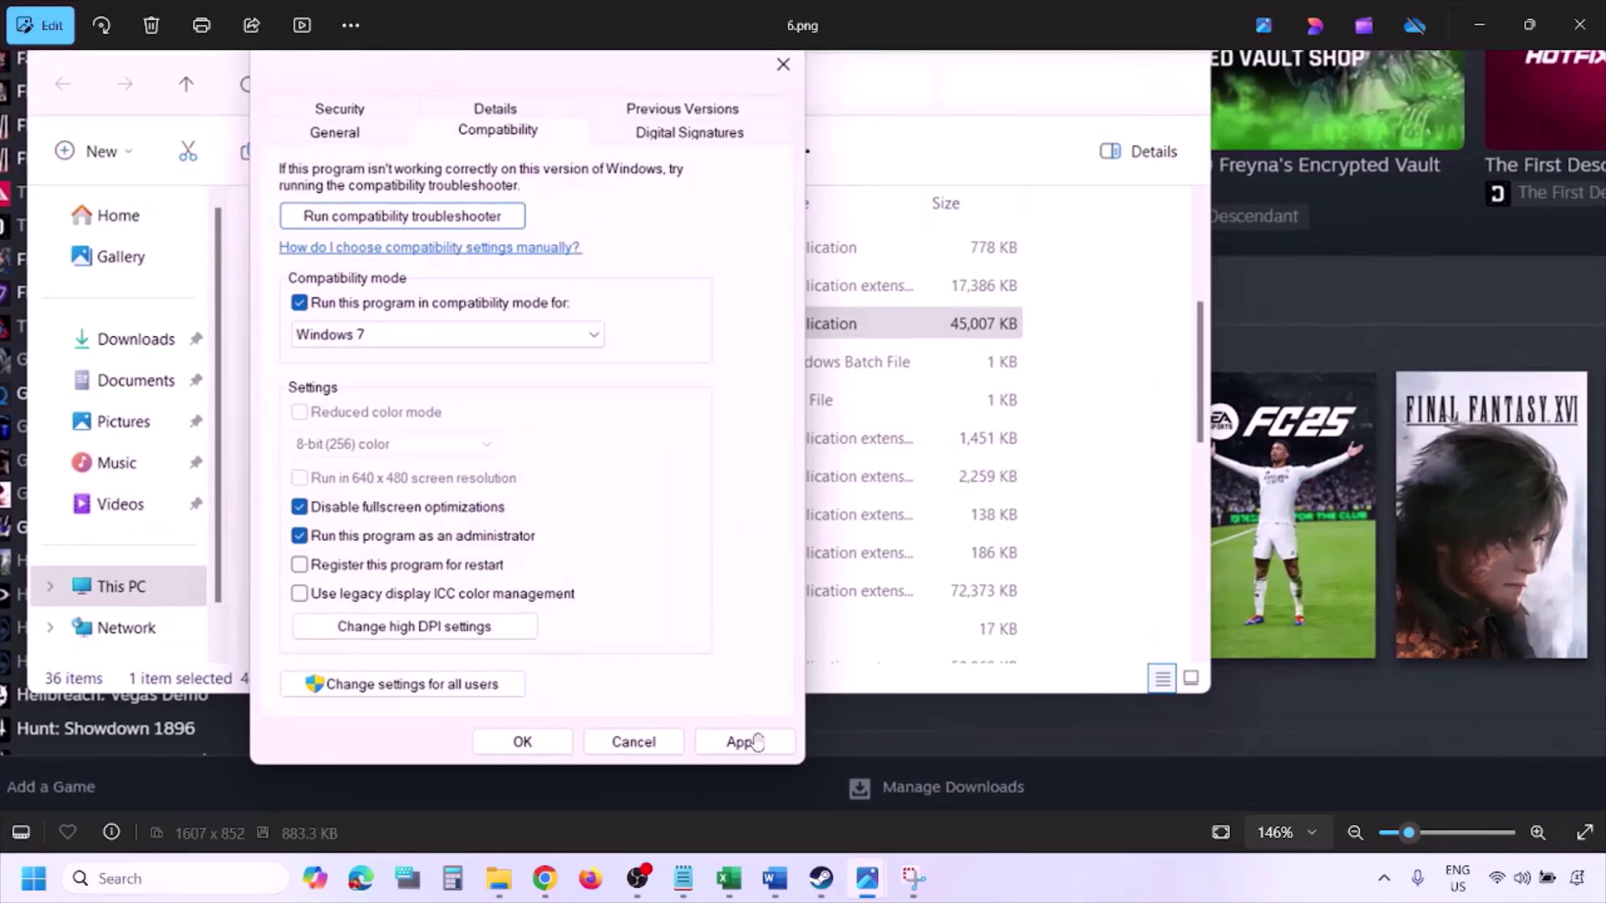
scroll(558, 742, down, 2)
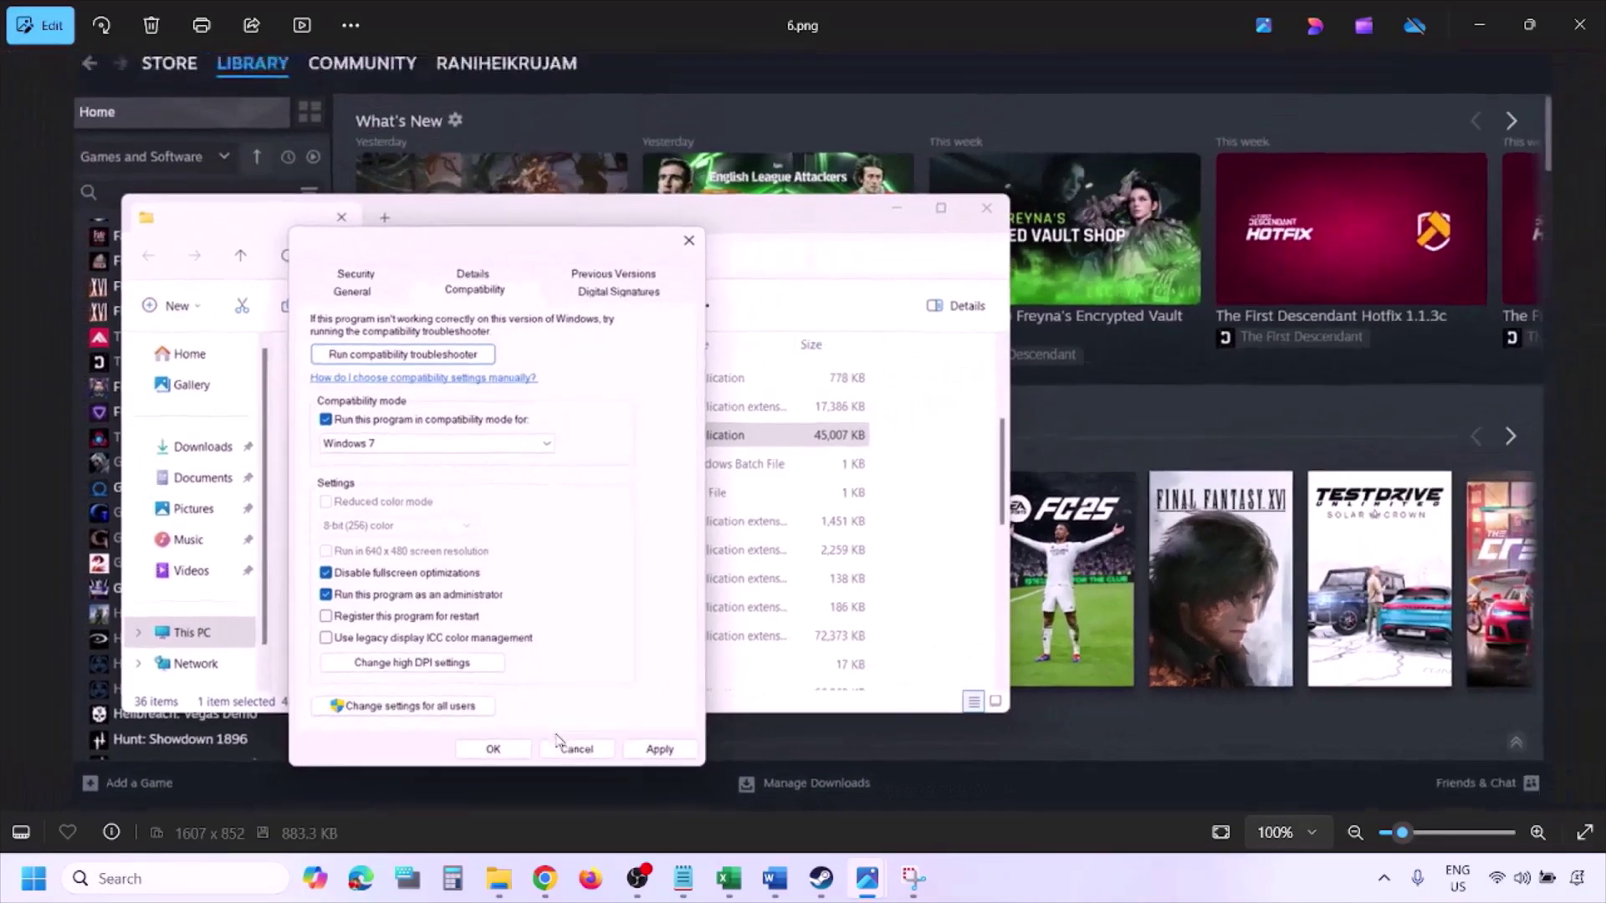
scroll(443, 575, up, 3)
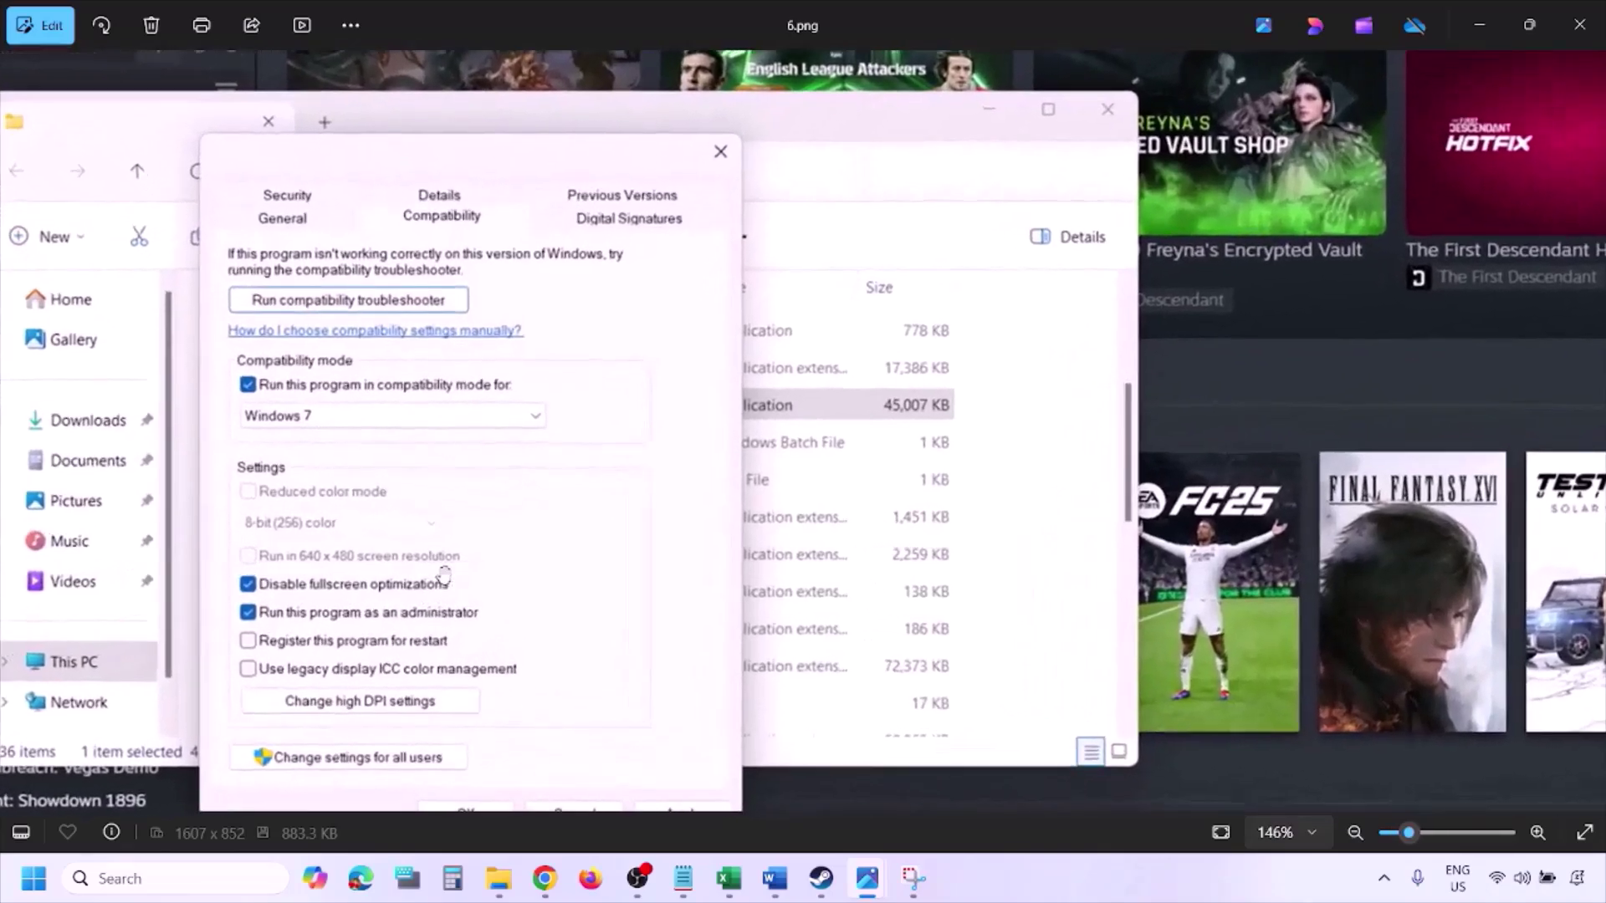
drag(315, 556, 398, 537)
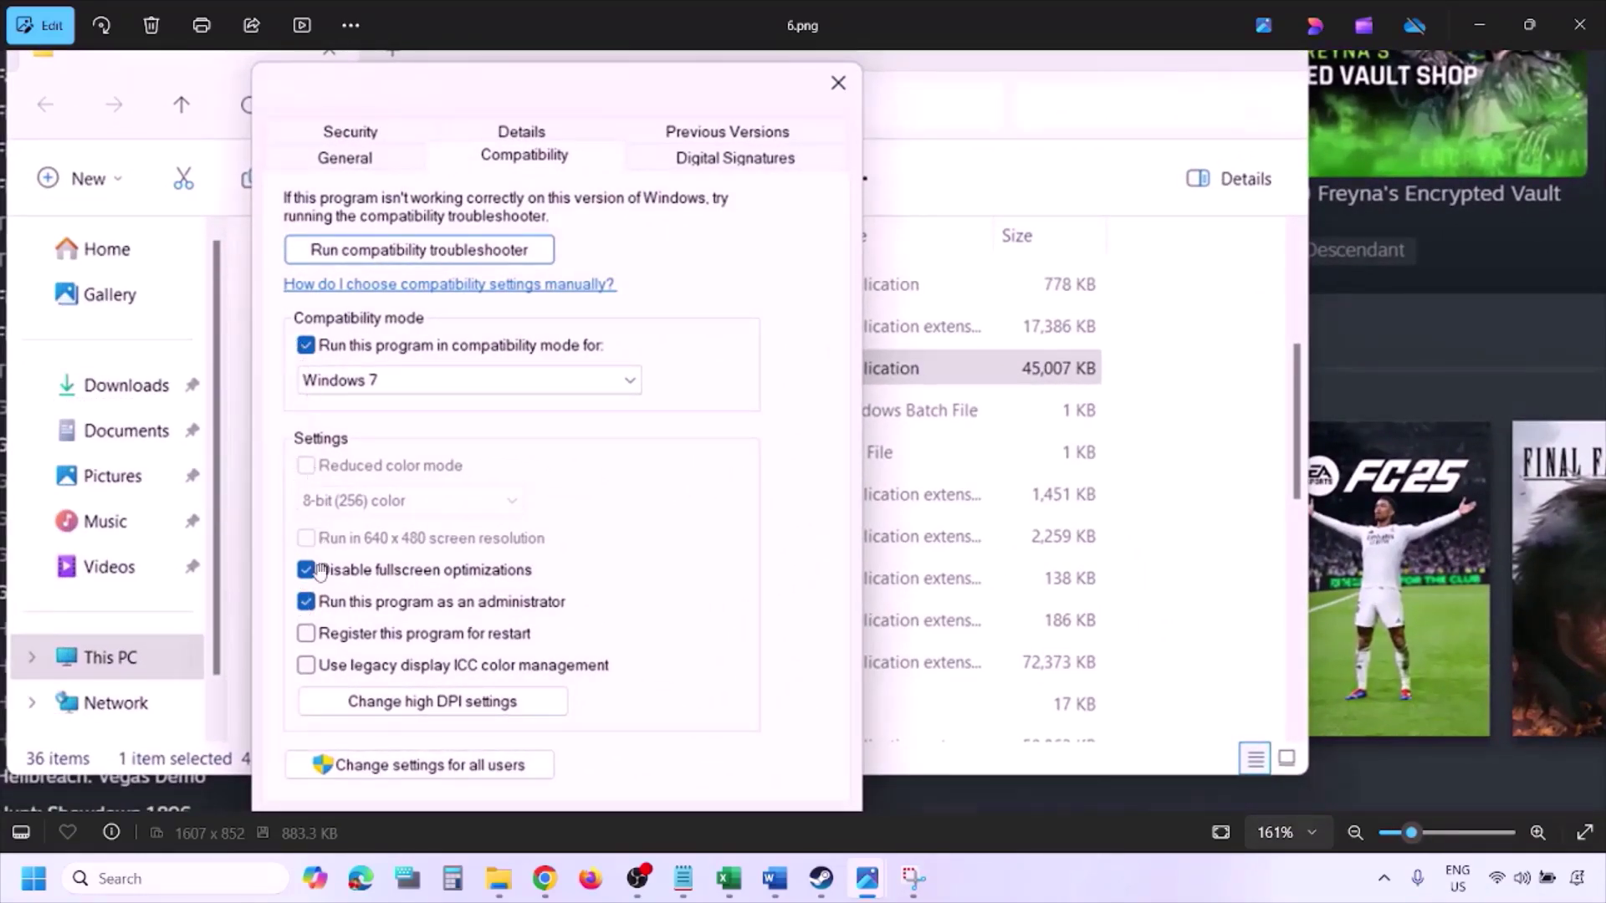
scroll(454, 494, down, 3)
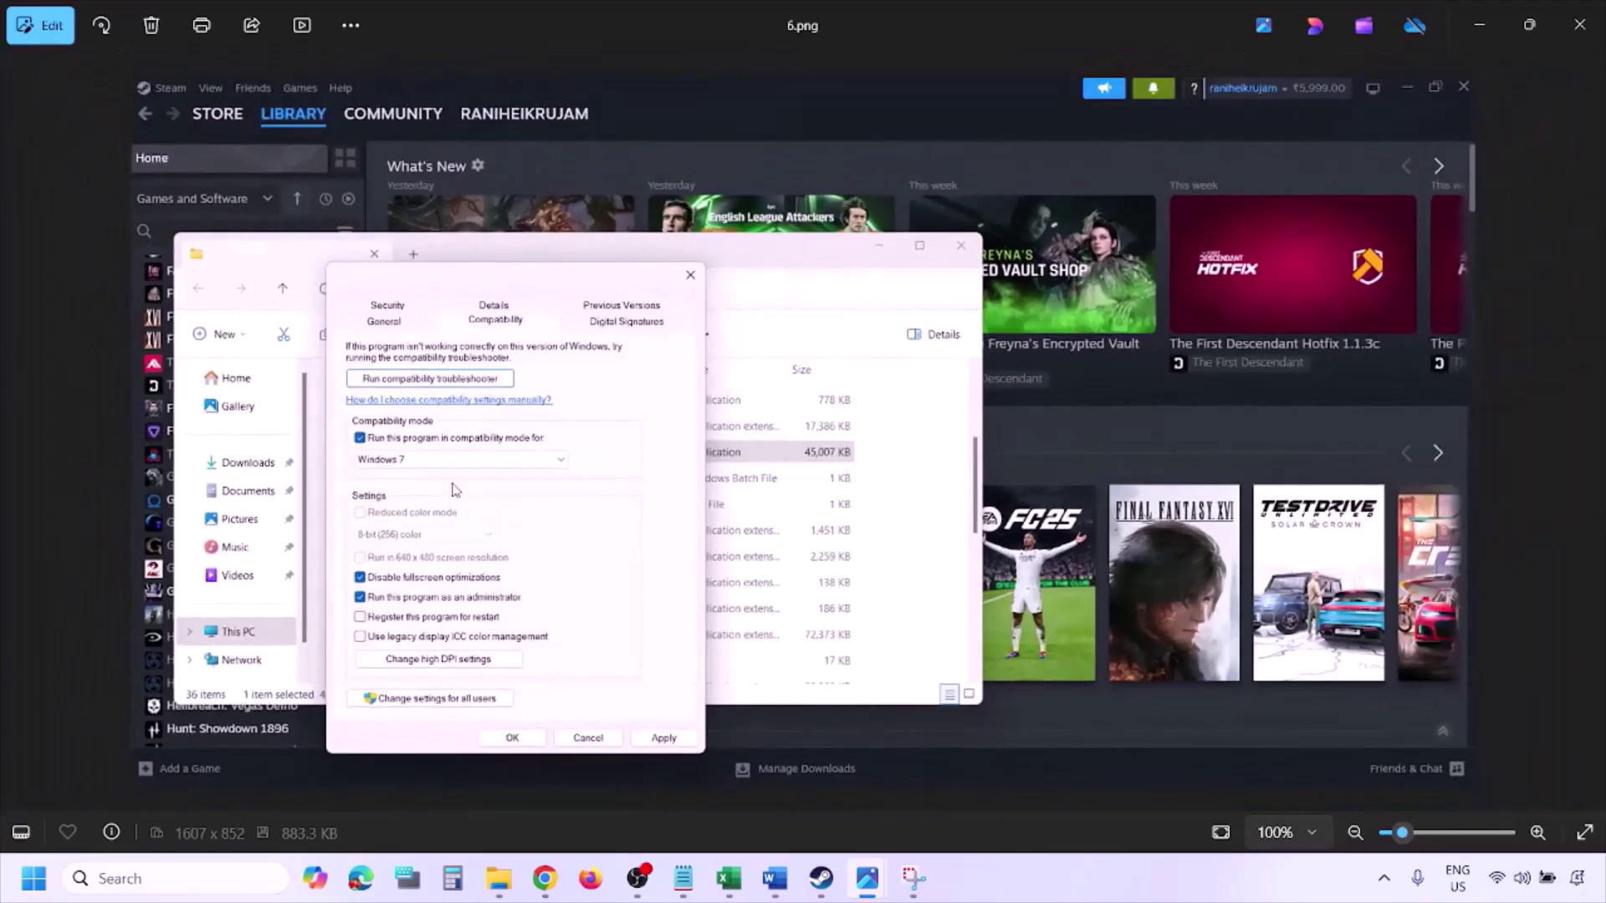
key(Right)
Step: Examine 7.png for the Compatibility settings with all options cleared
scroll(454, 491, up, 4)
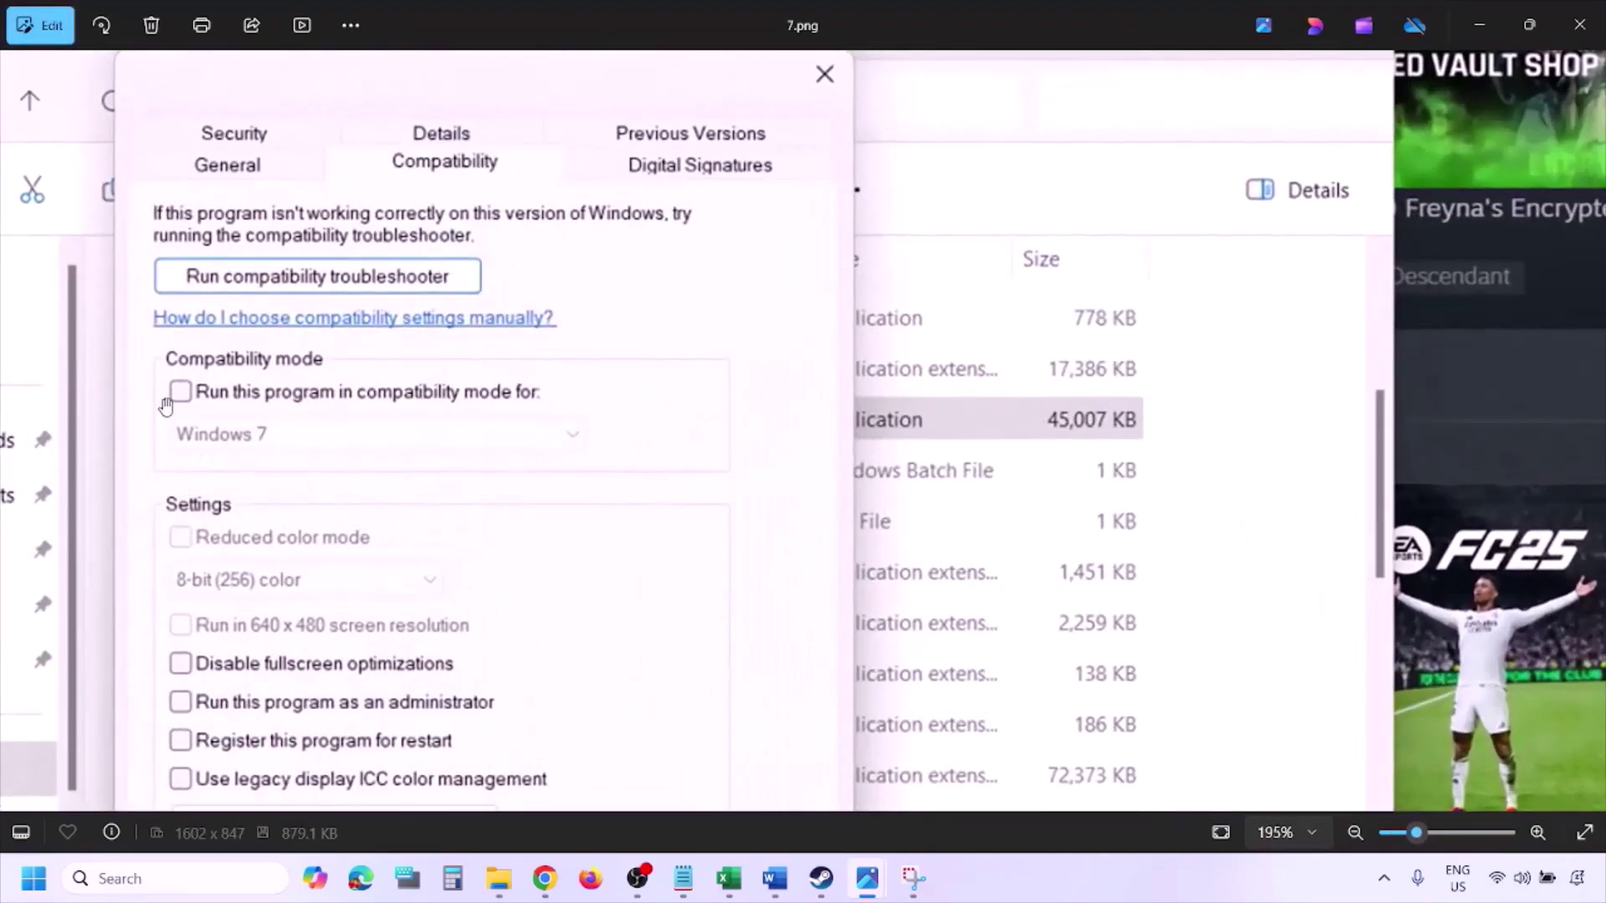
scroll(257, 539, down, 1)
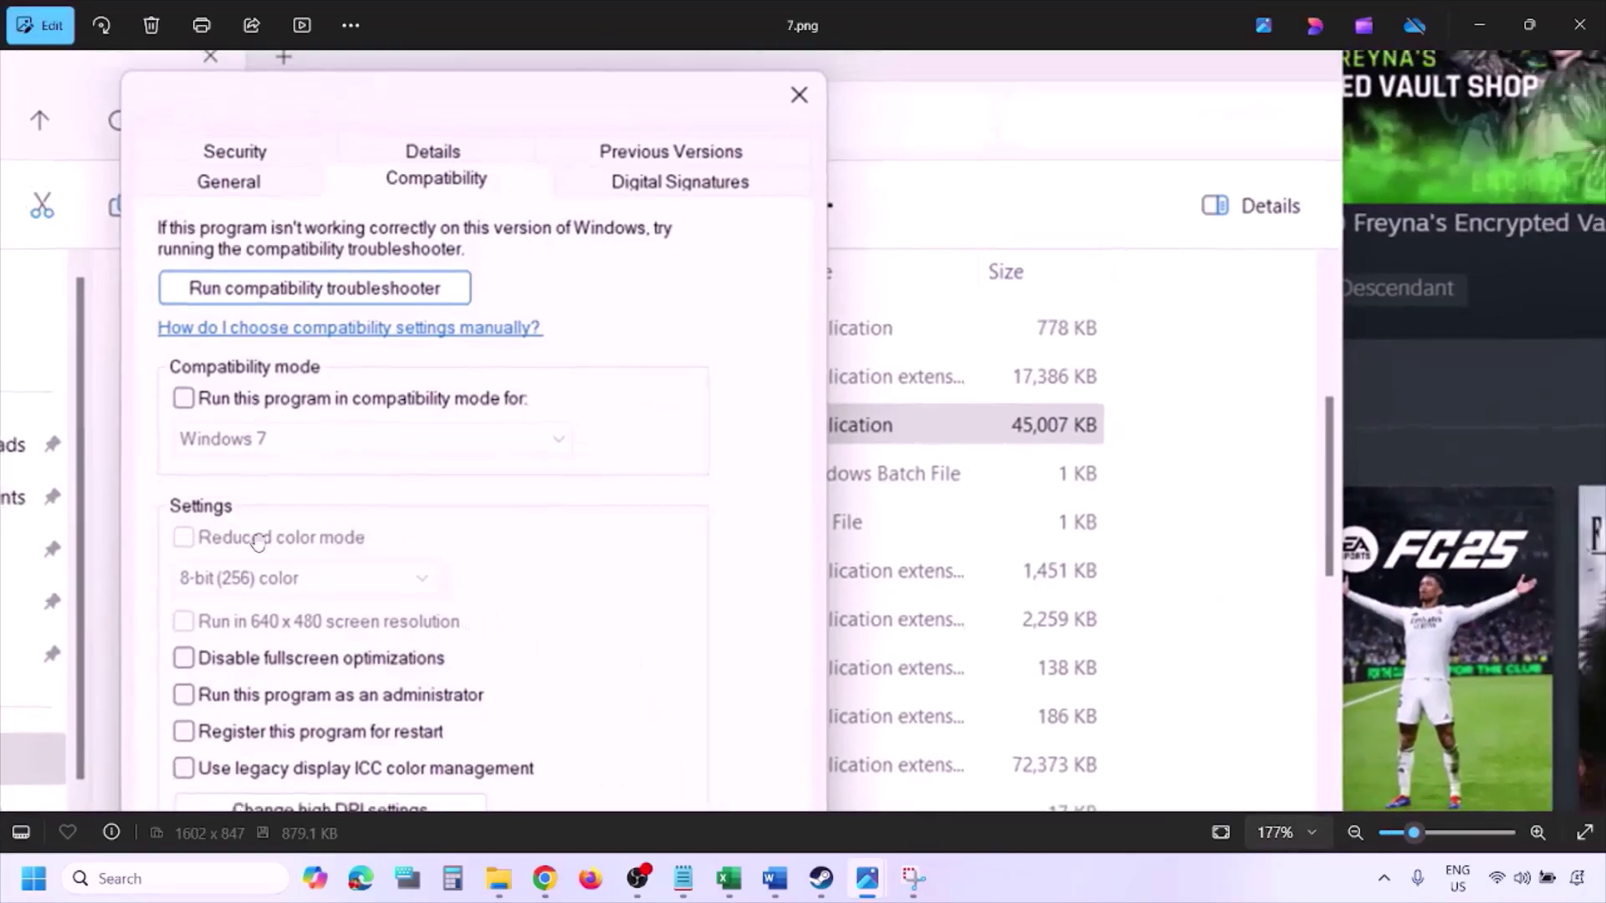
scroll(258, 540, down, 3)
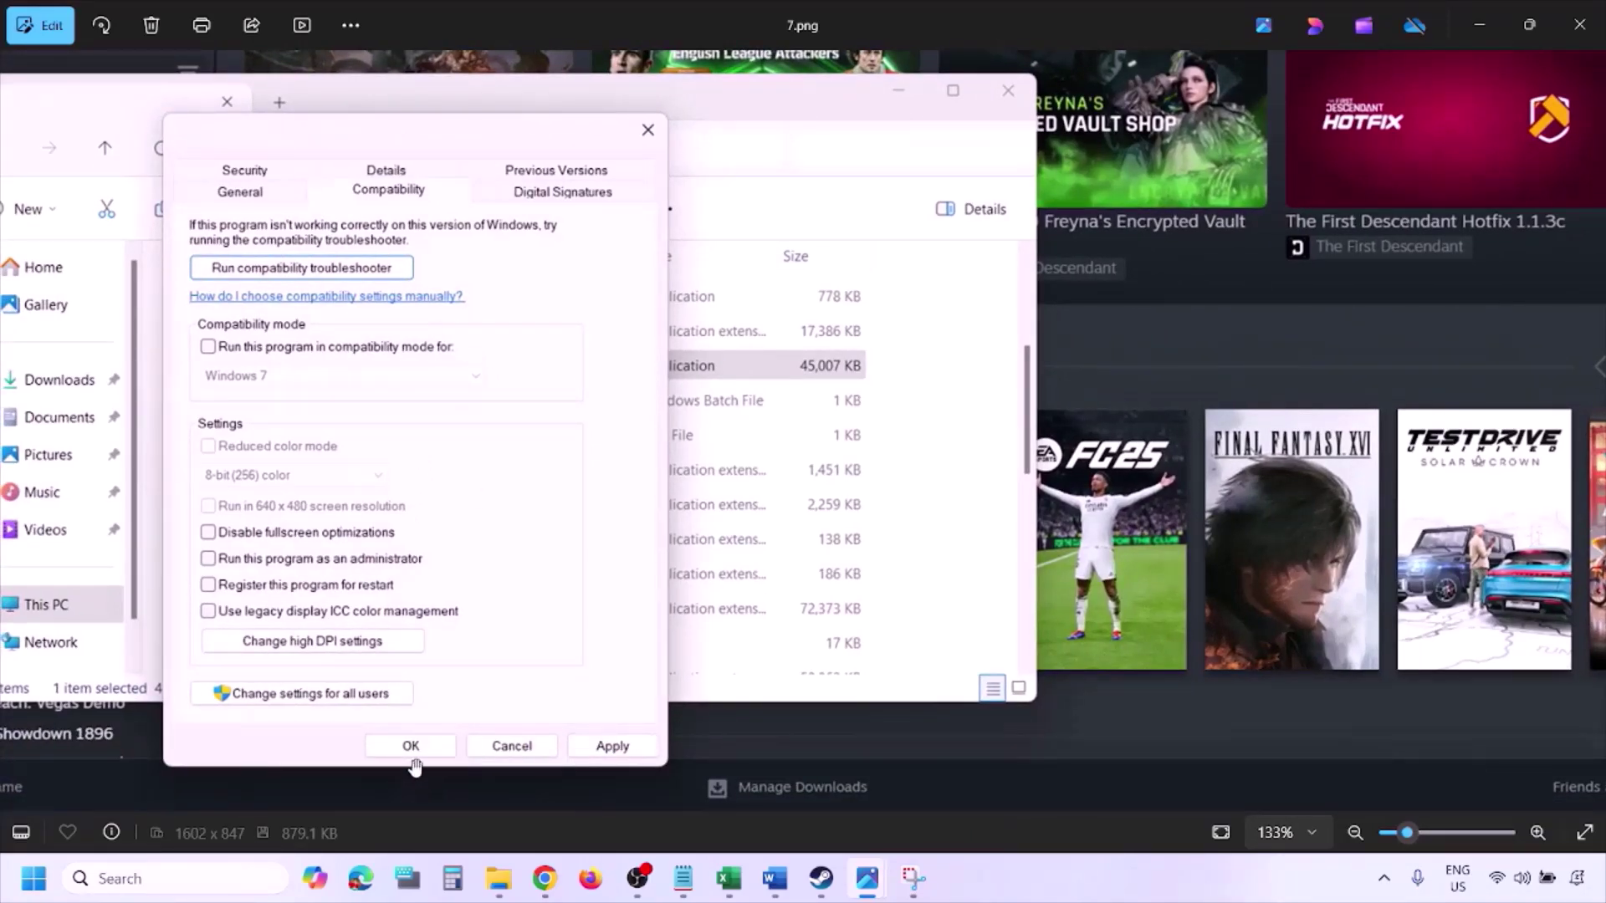
Step: Return to the Word document for Step 3 on verifying game files, and view 0.png showing the game's Properties option in Steam
click(1000, 889)
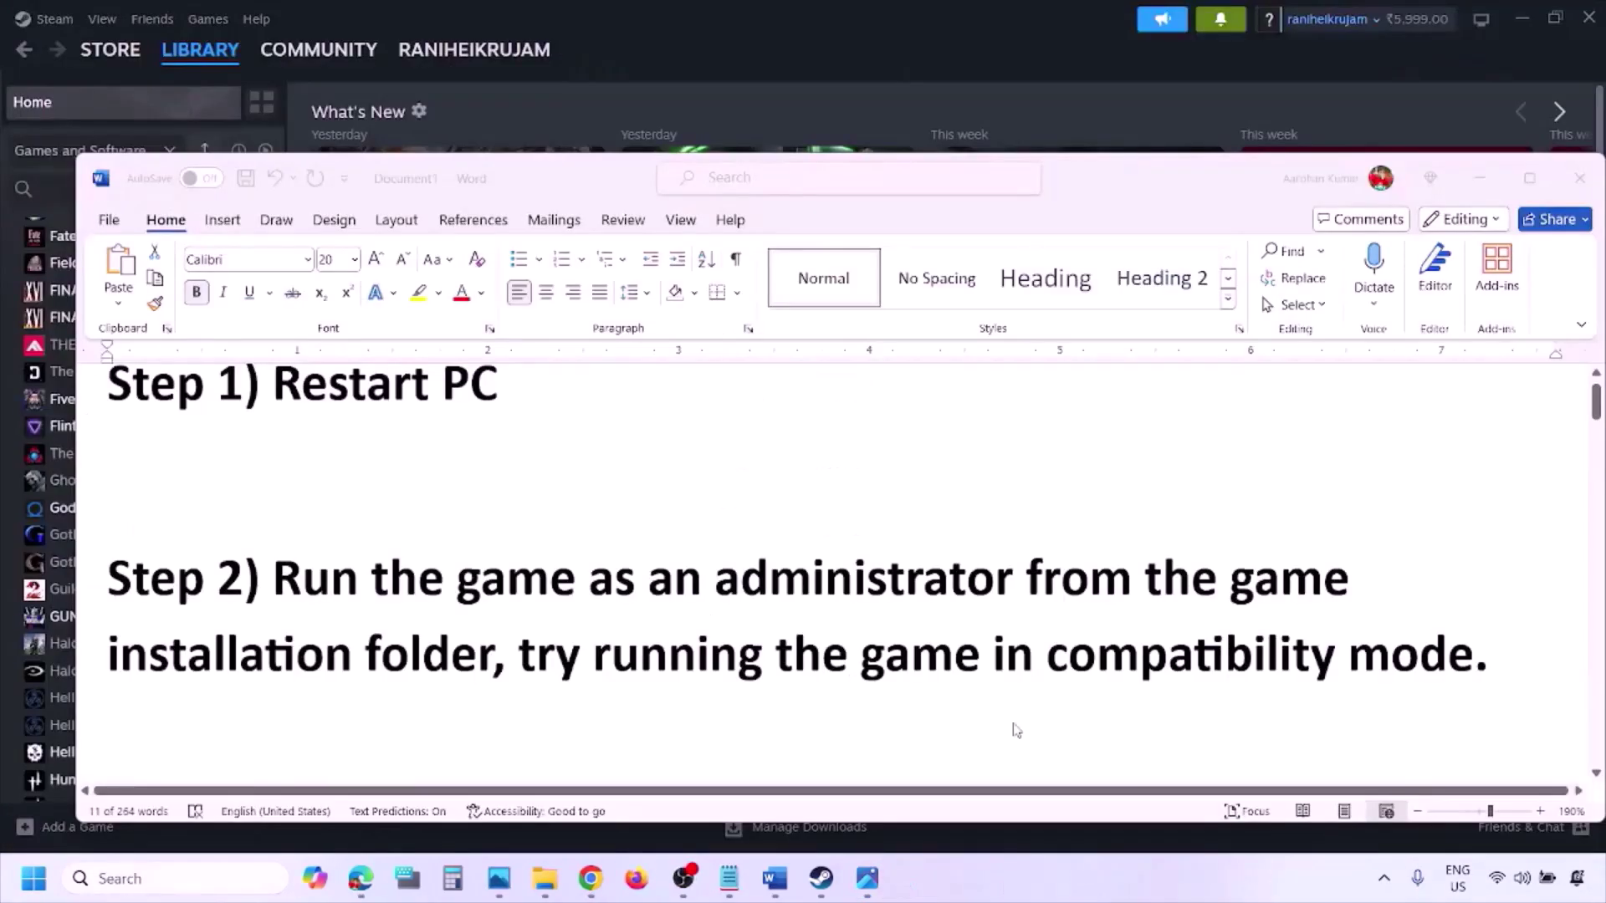
scroll(875, 621, down, 3)
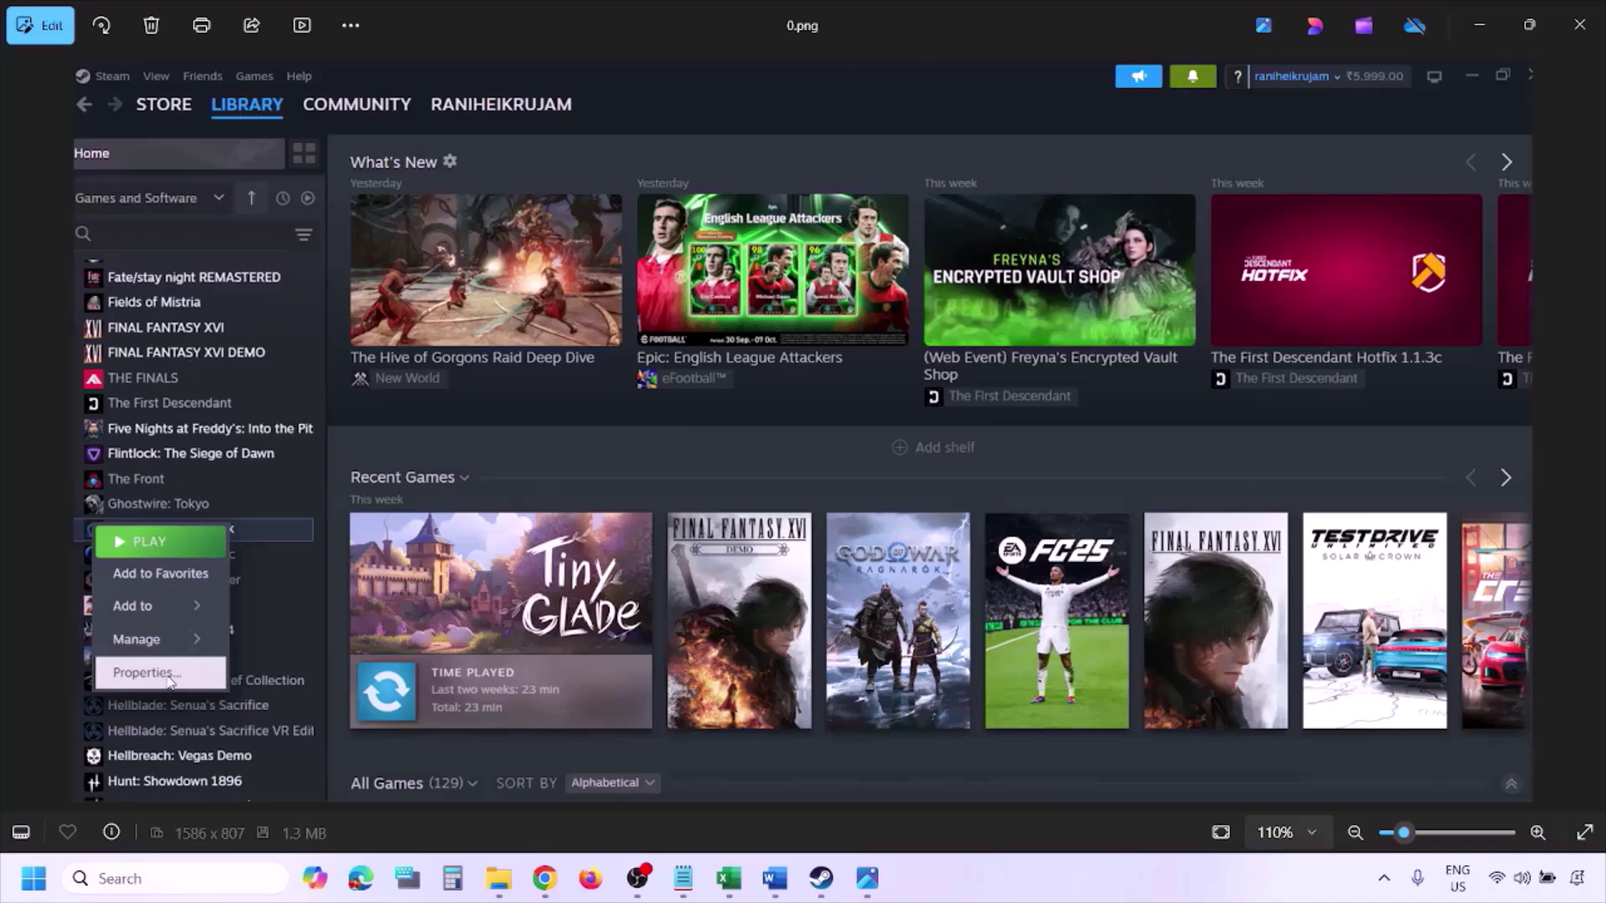
key(ctrl+minus)
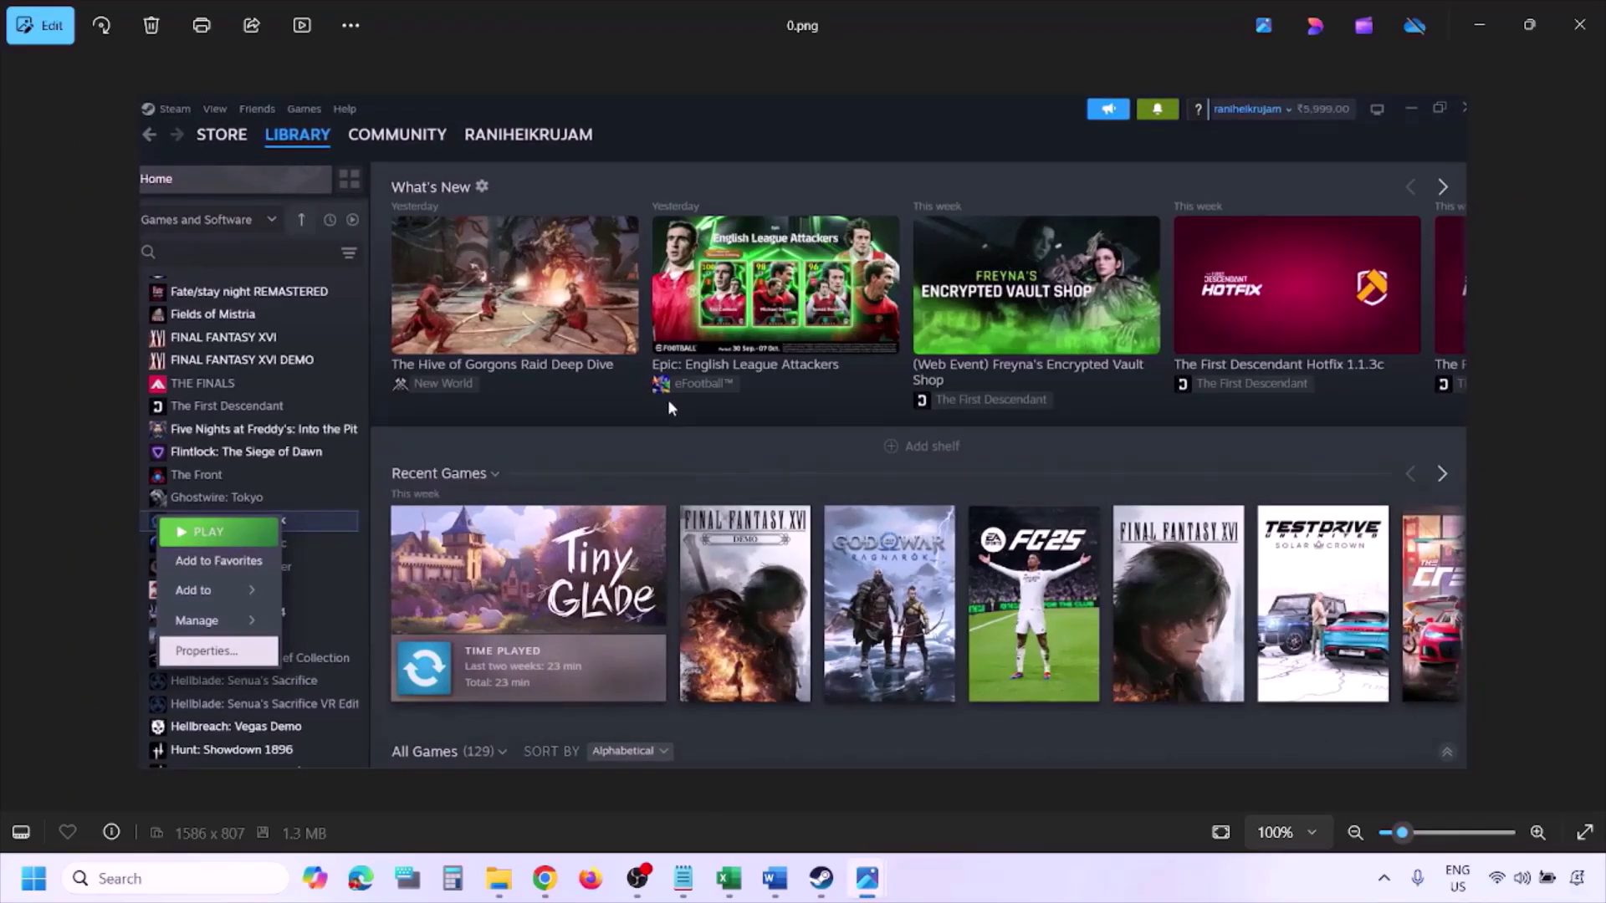
key(Right)
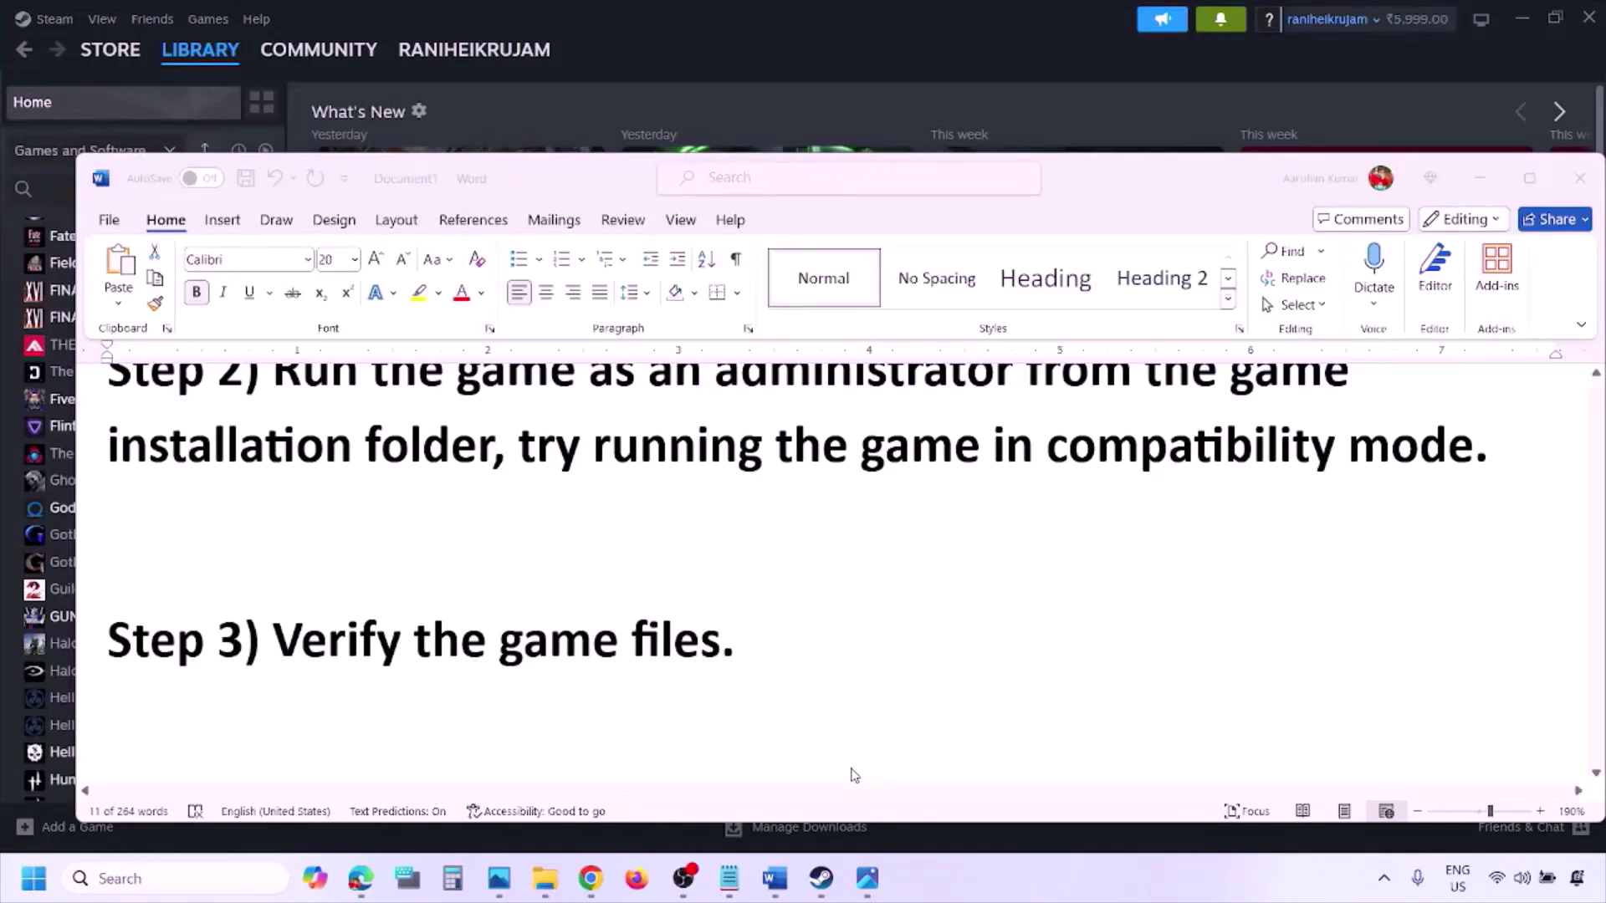
Step: Read Step 4 in the Word document about allowing the game exe through the antivirus, Windows Security and Firewall
scroll(849, 771, down, 3)
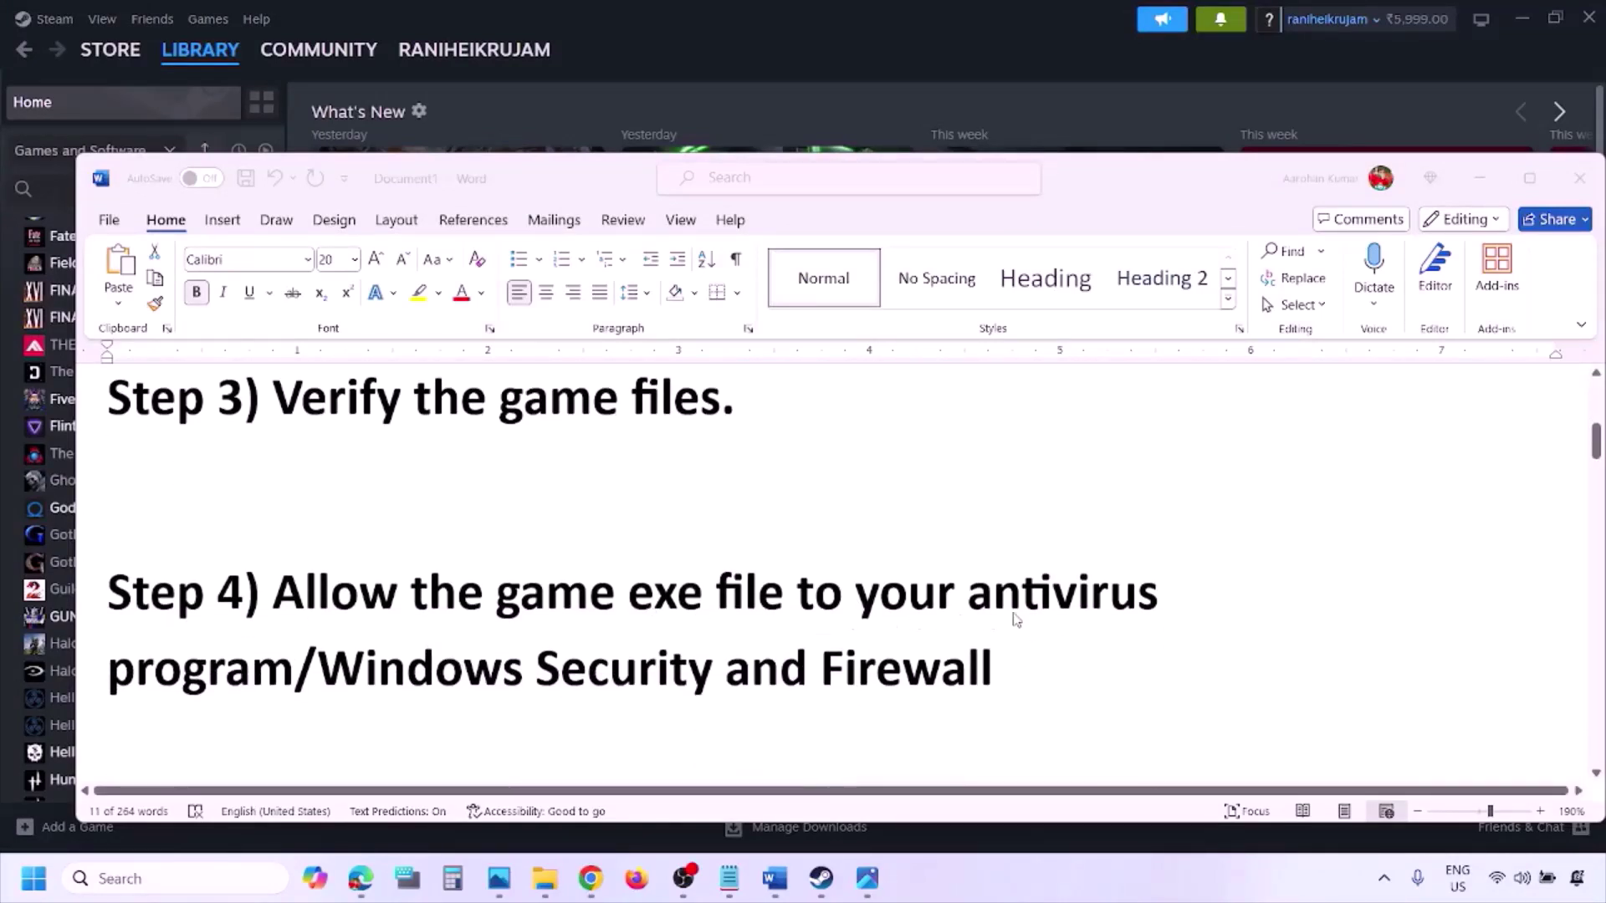
click(294, 666)
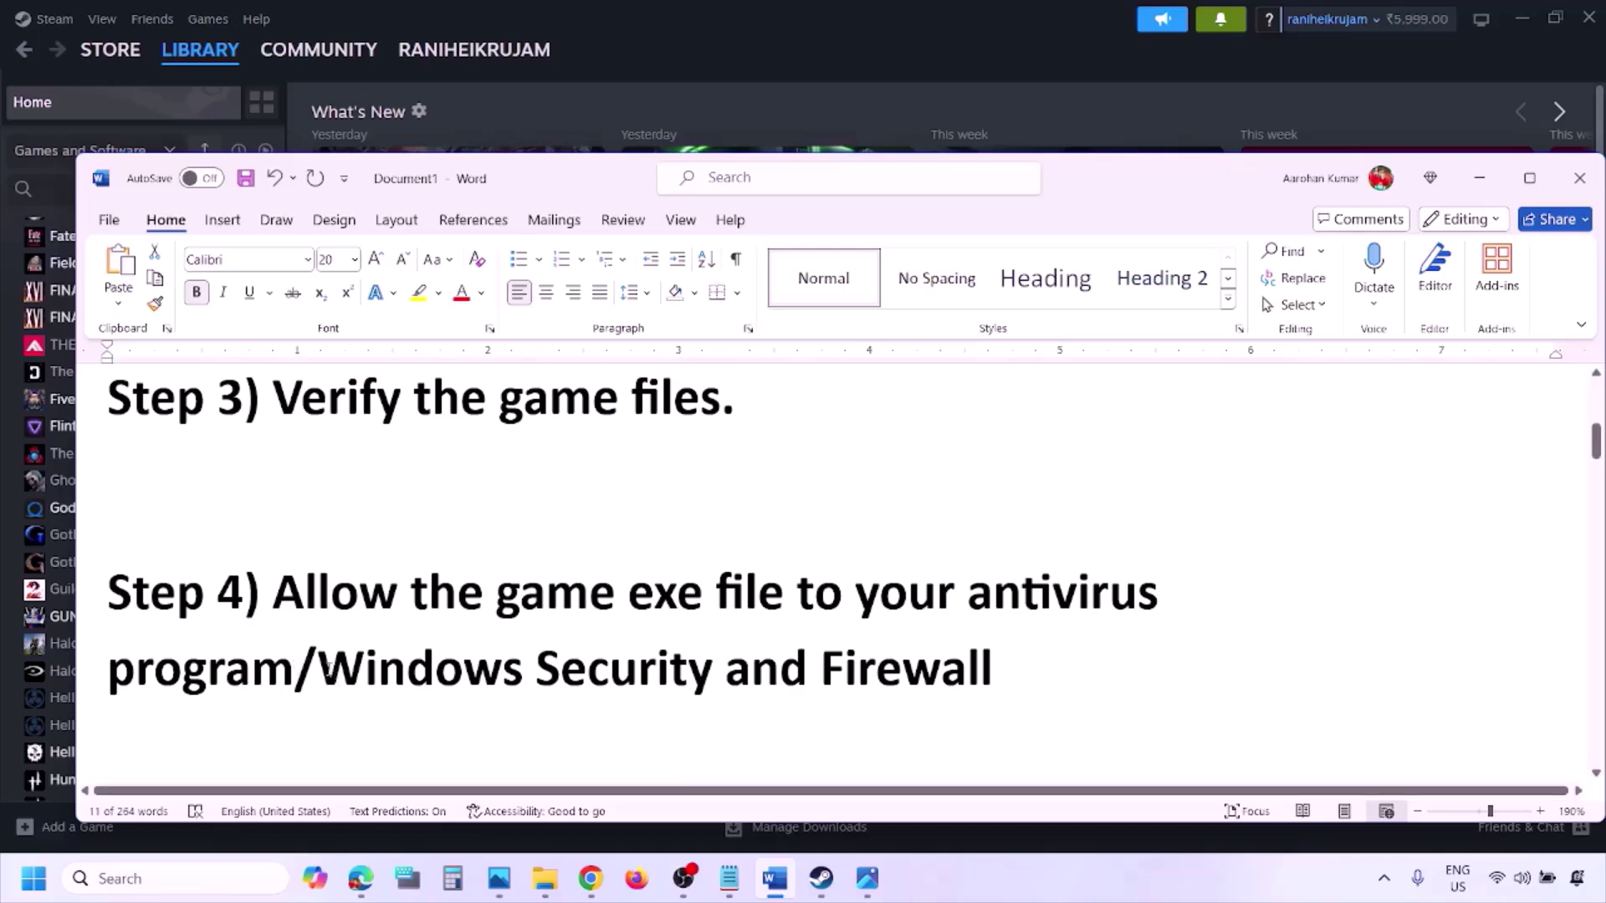
Step: Highlight Windows Security in Step 4 of the document, then open Virus & threat protection from the Privacy & security page of Windows Settings
drag(320, 669, 724, 669)
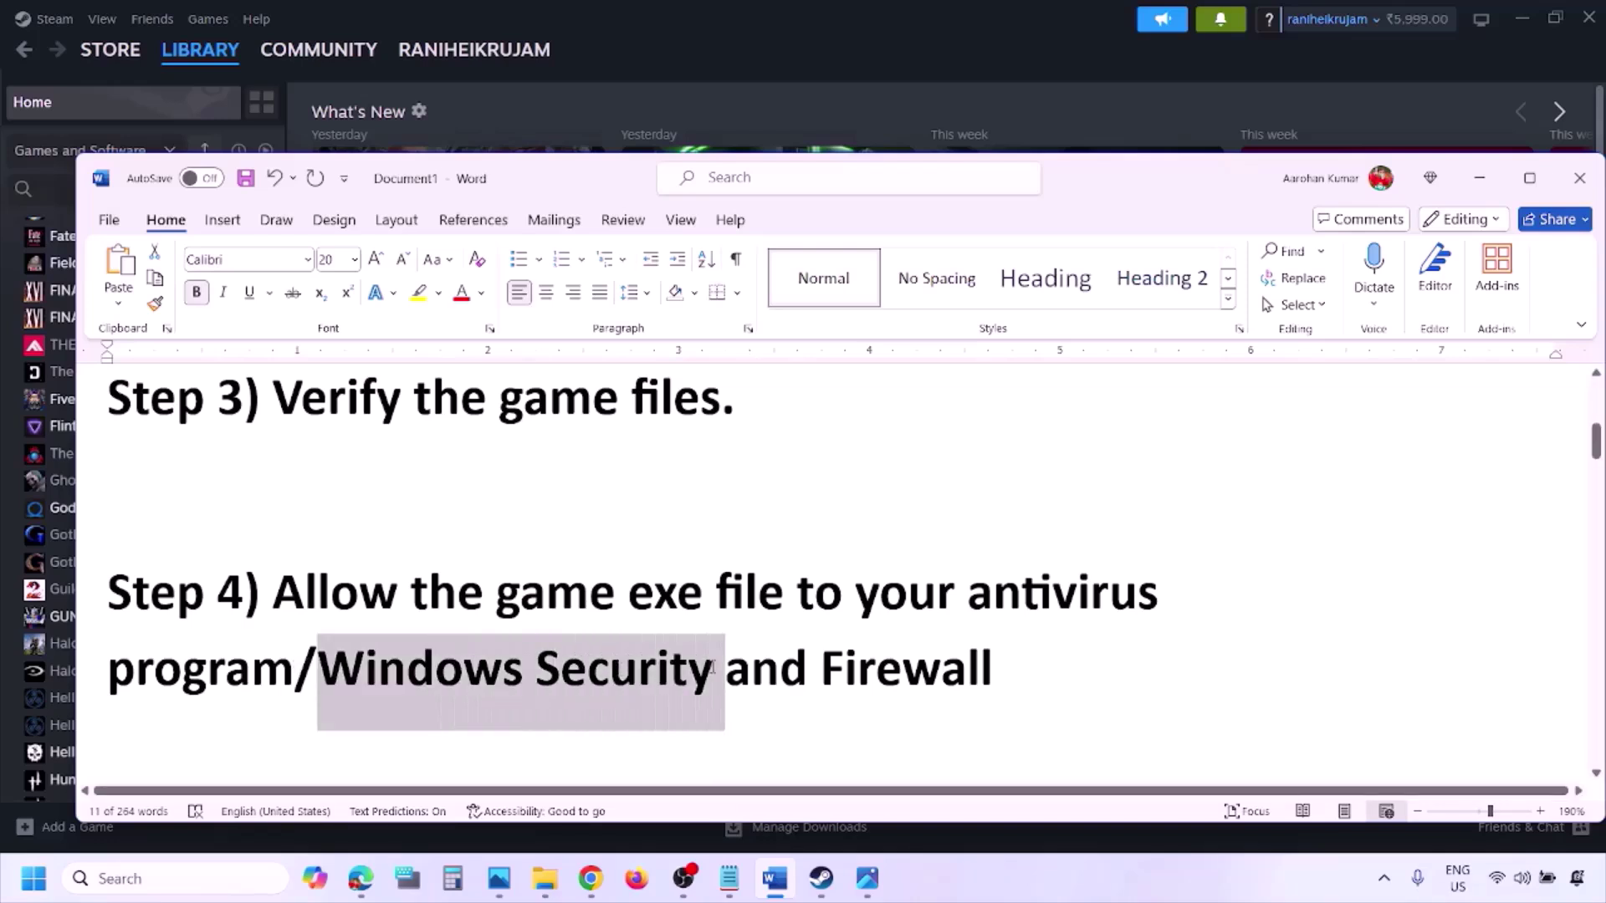
click(1066, 895)
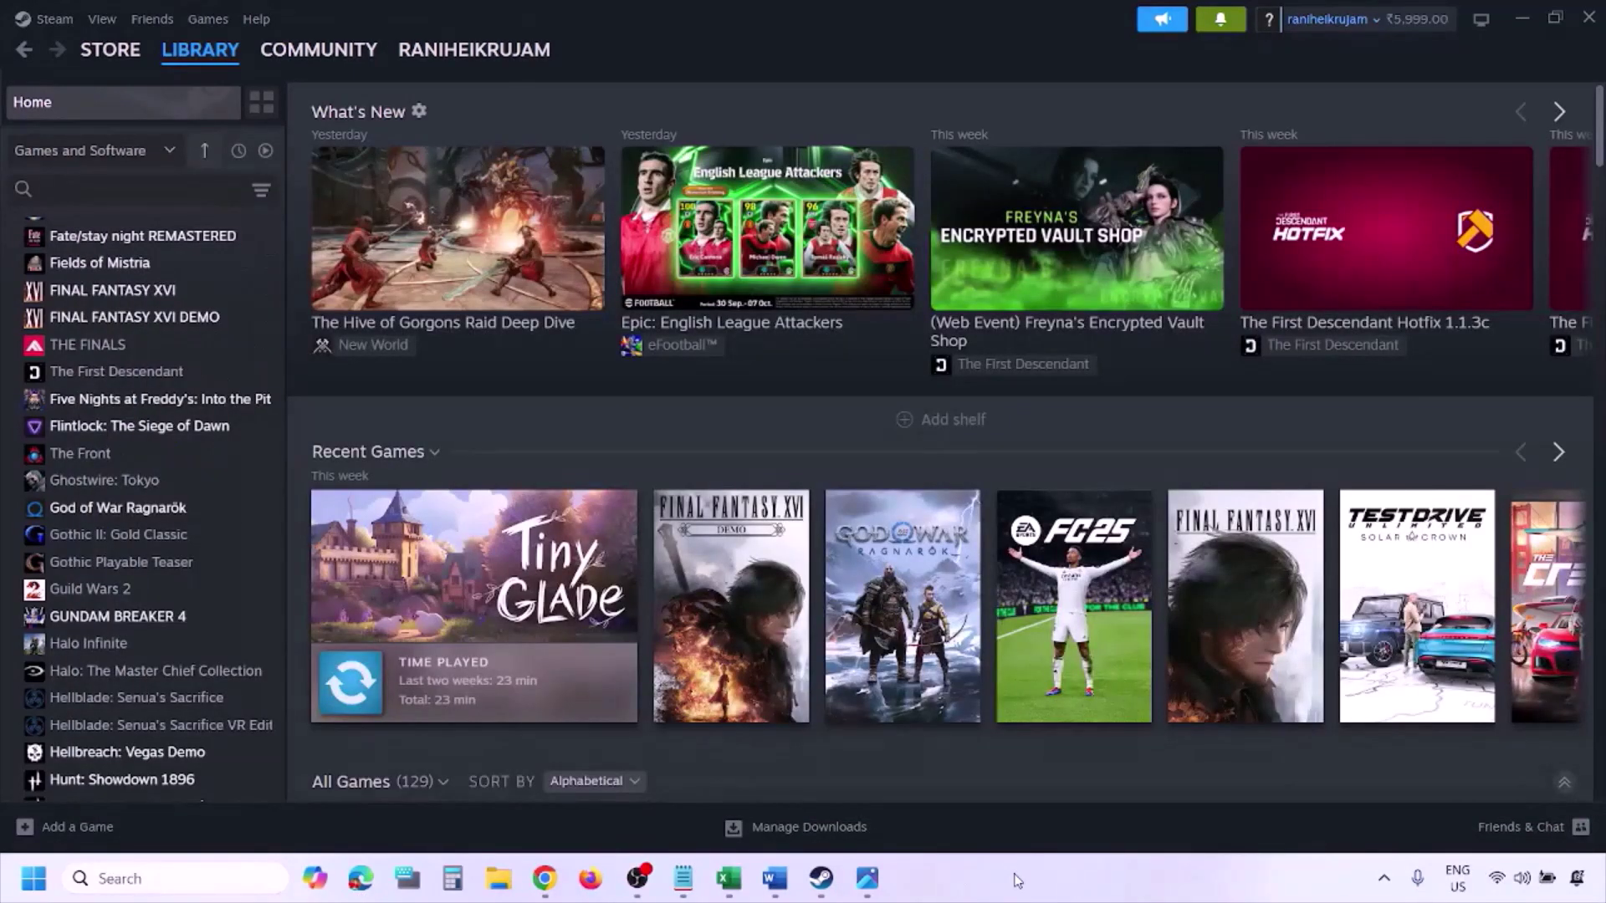
key(super+i)
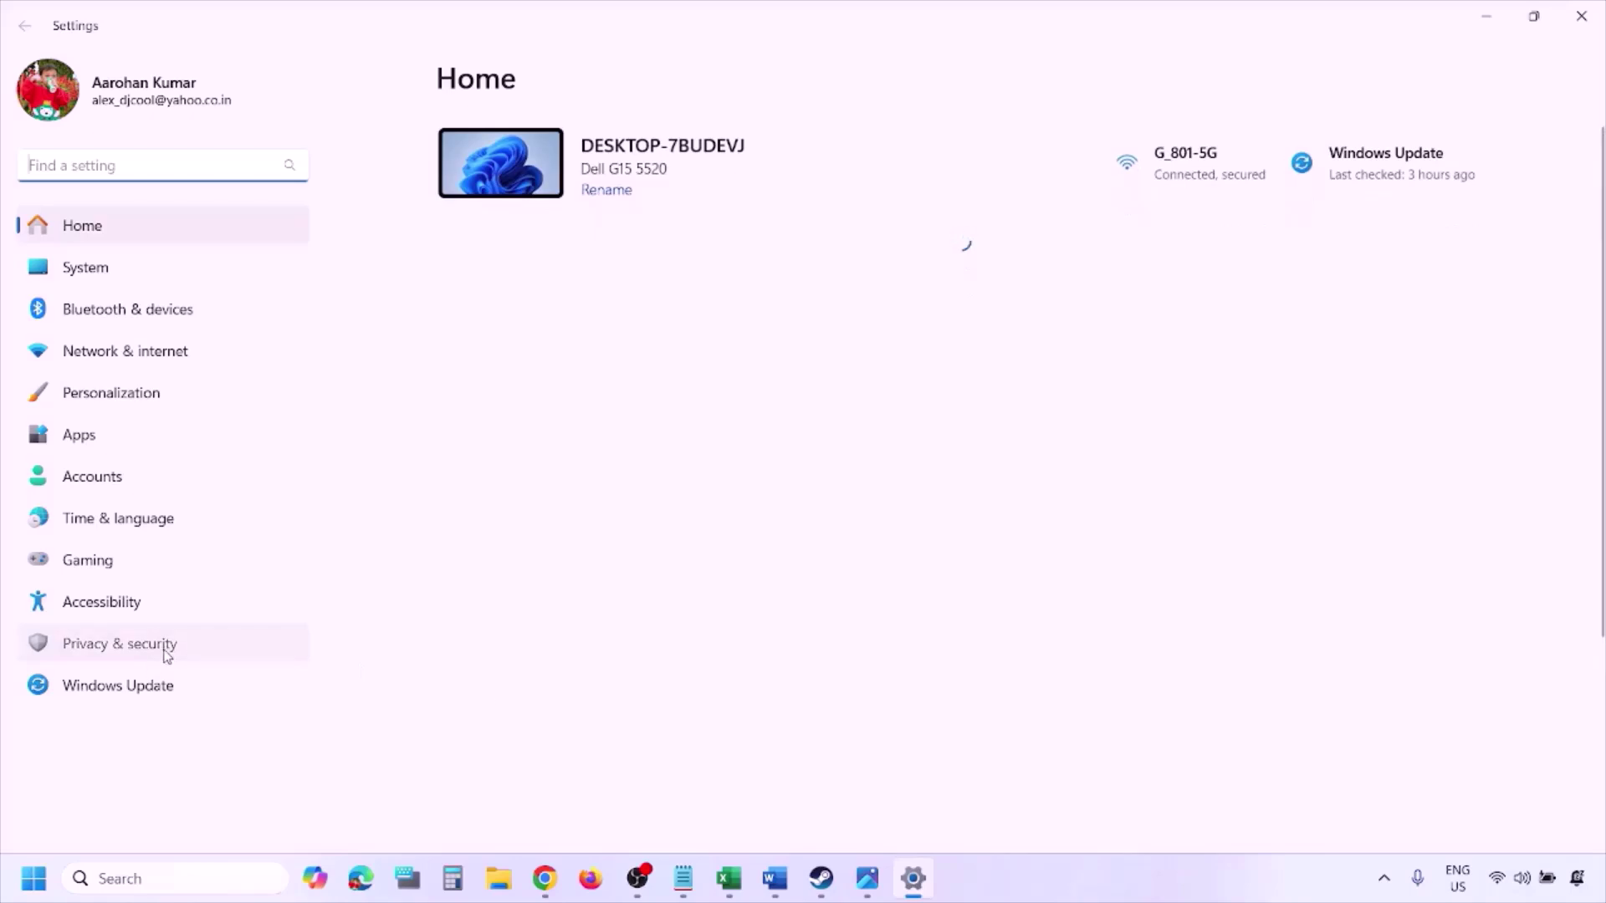
click(165, 653)
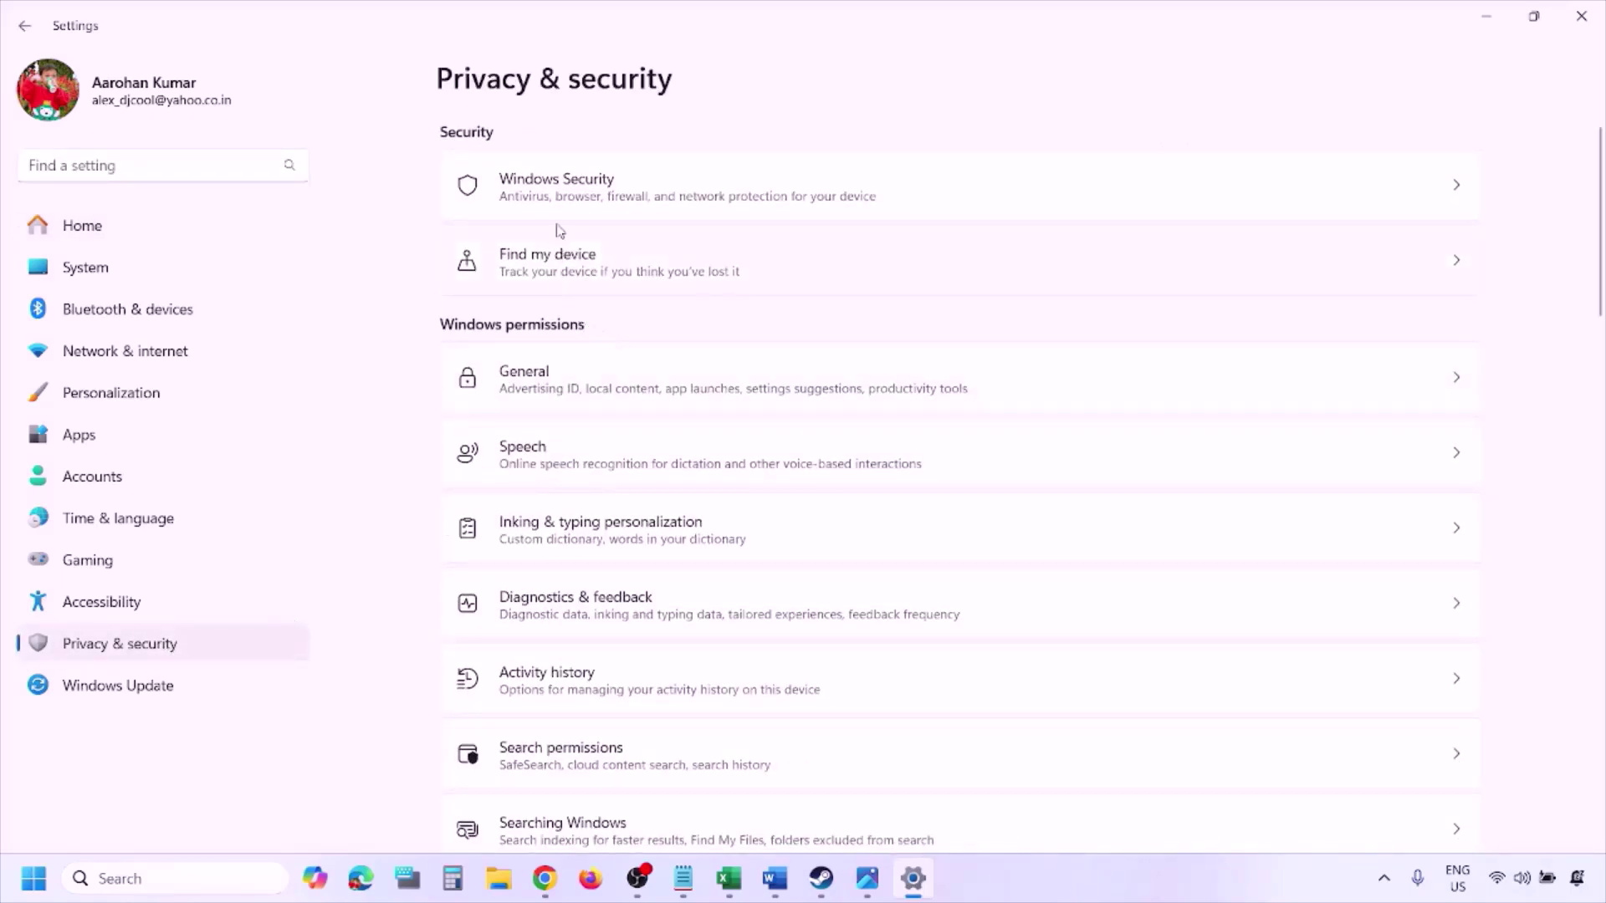
click(579, 198)
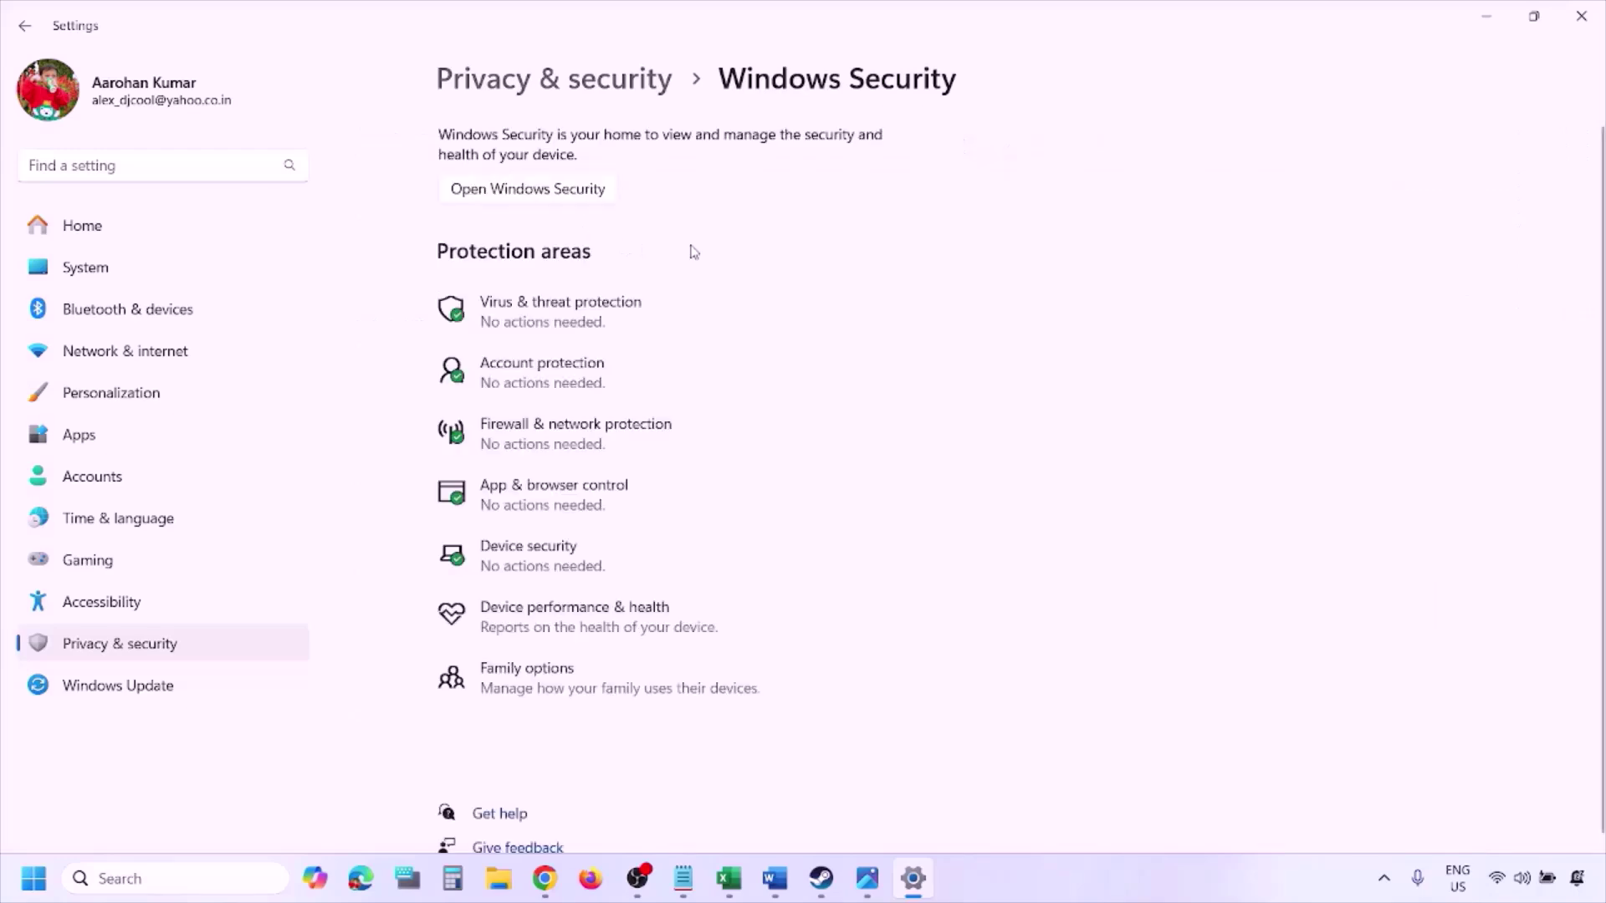
click(589, 323)
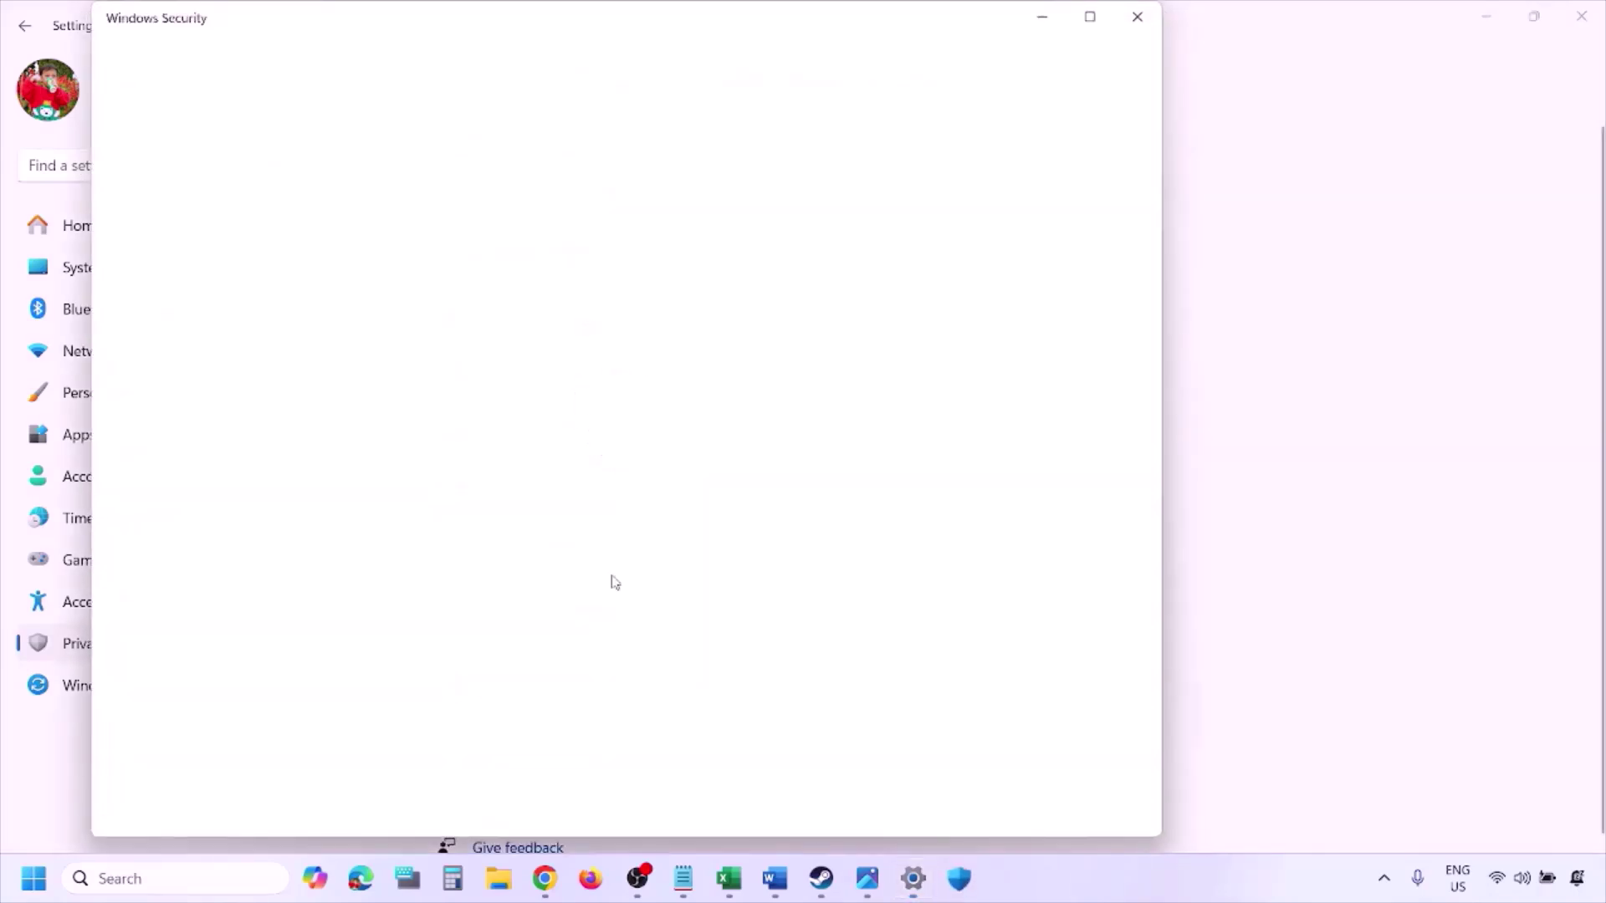
Step: Open the list of apps allowed through Controlled folder access under Ransomware protection
scroll(615, 585, down, 3)
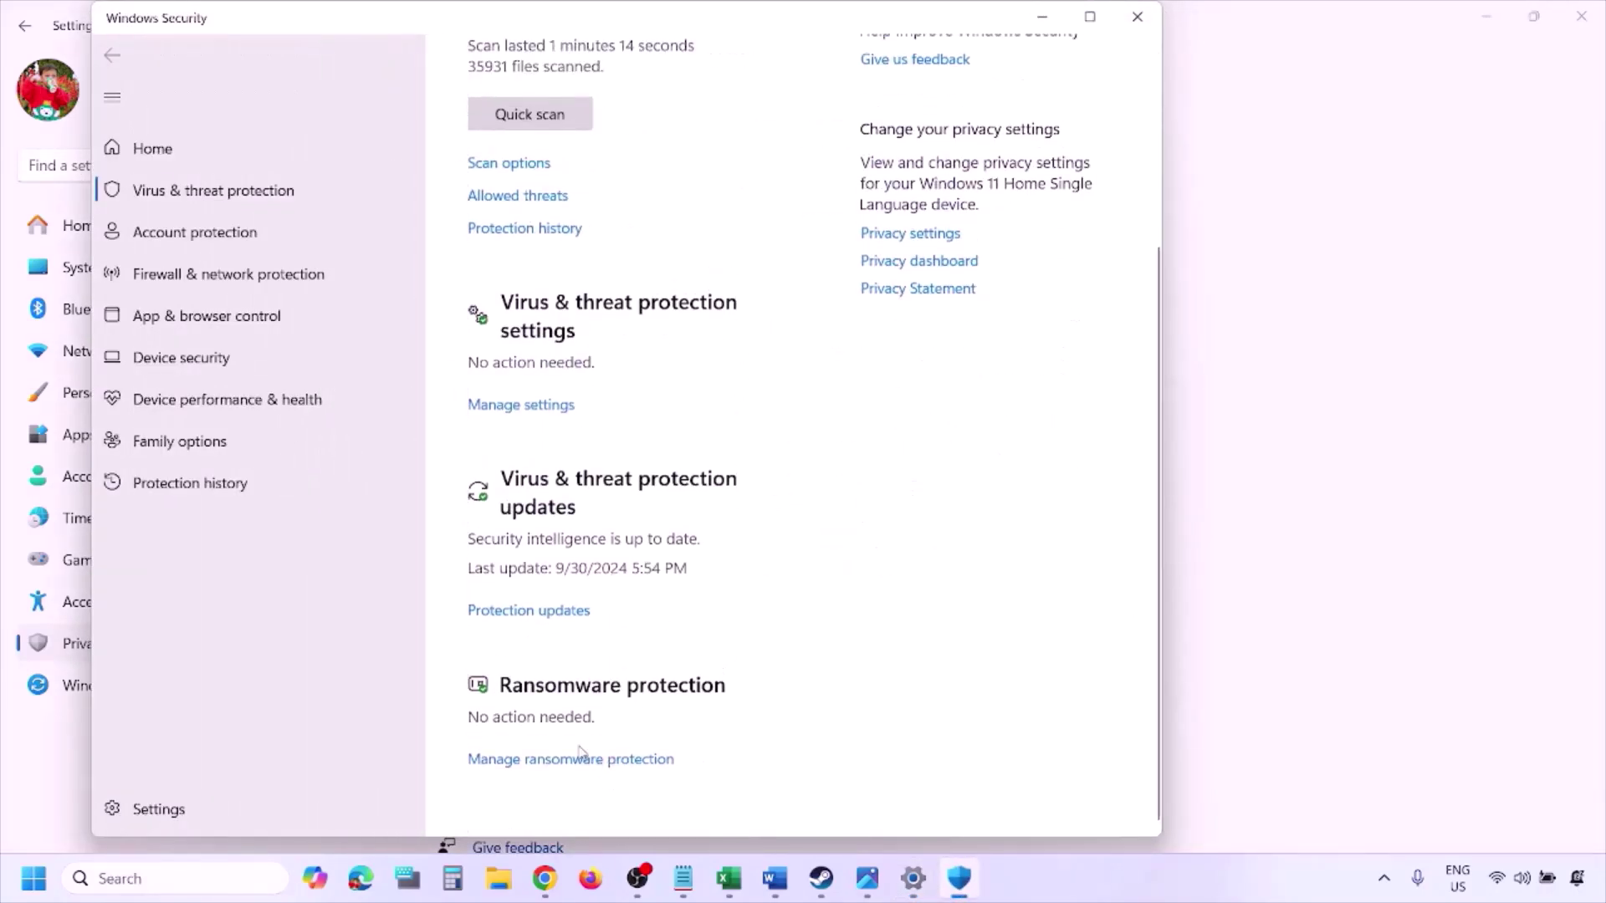
click(589, 761)
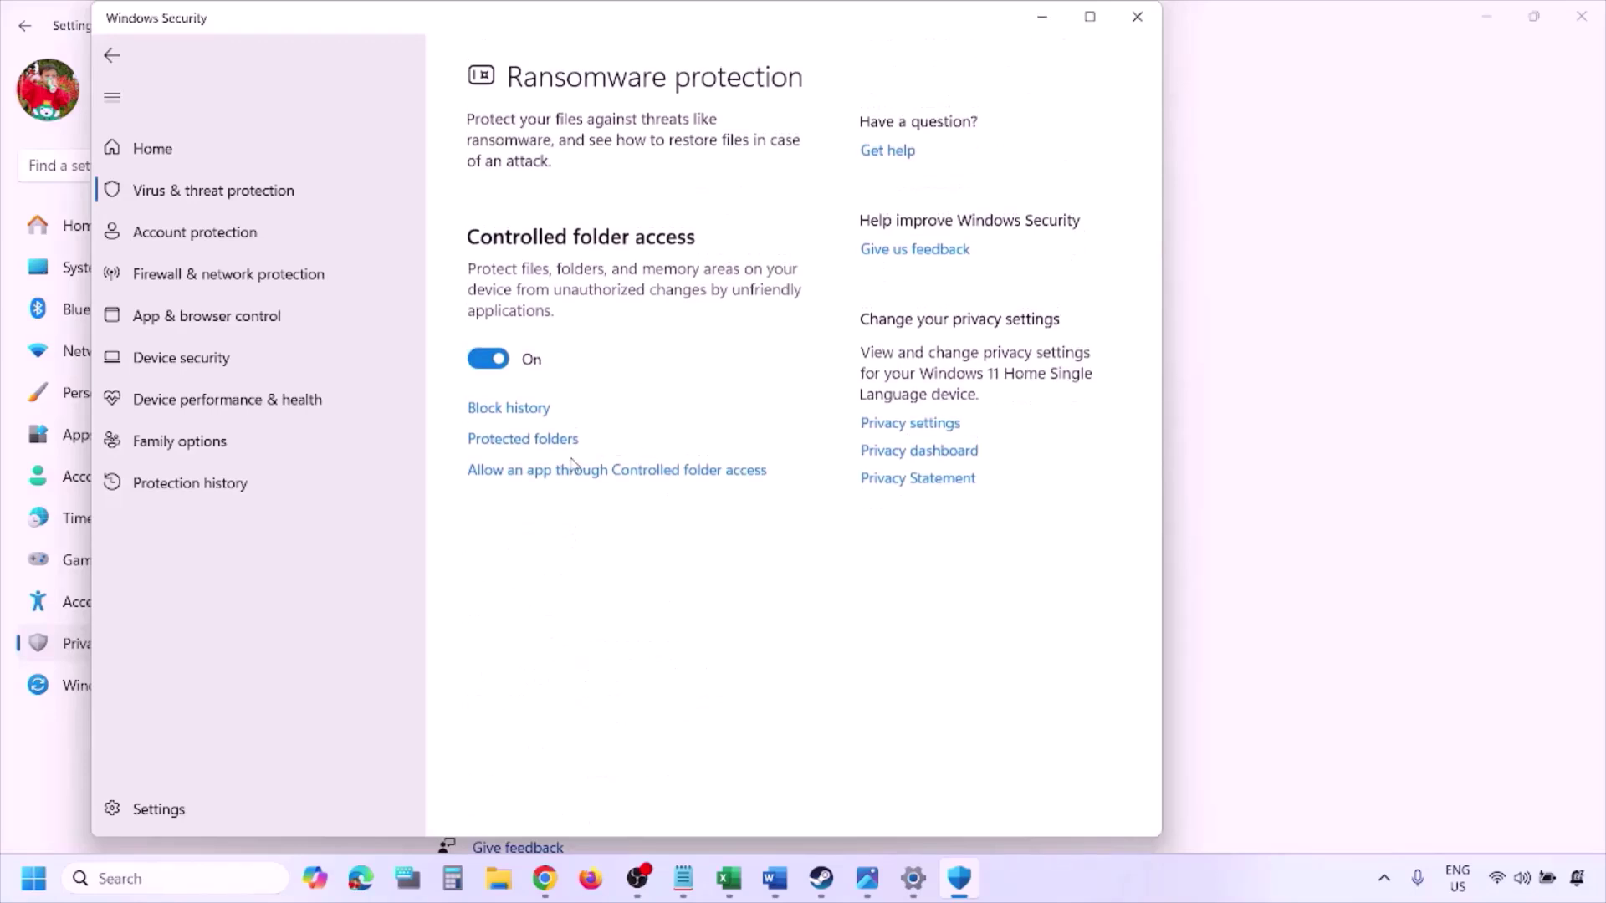
click(609, 472)
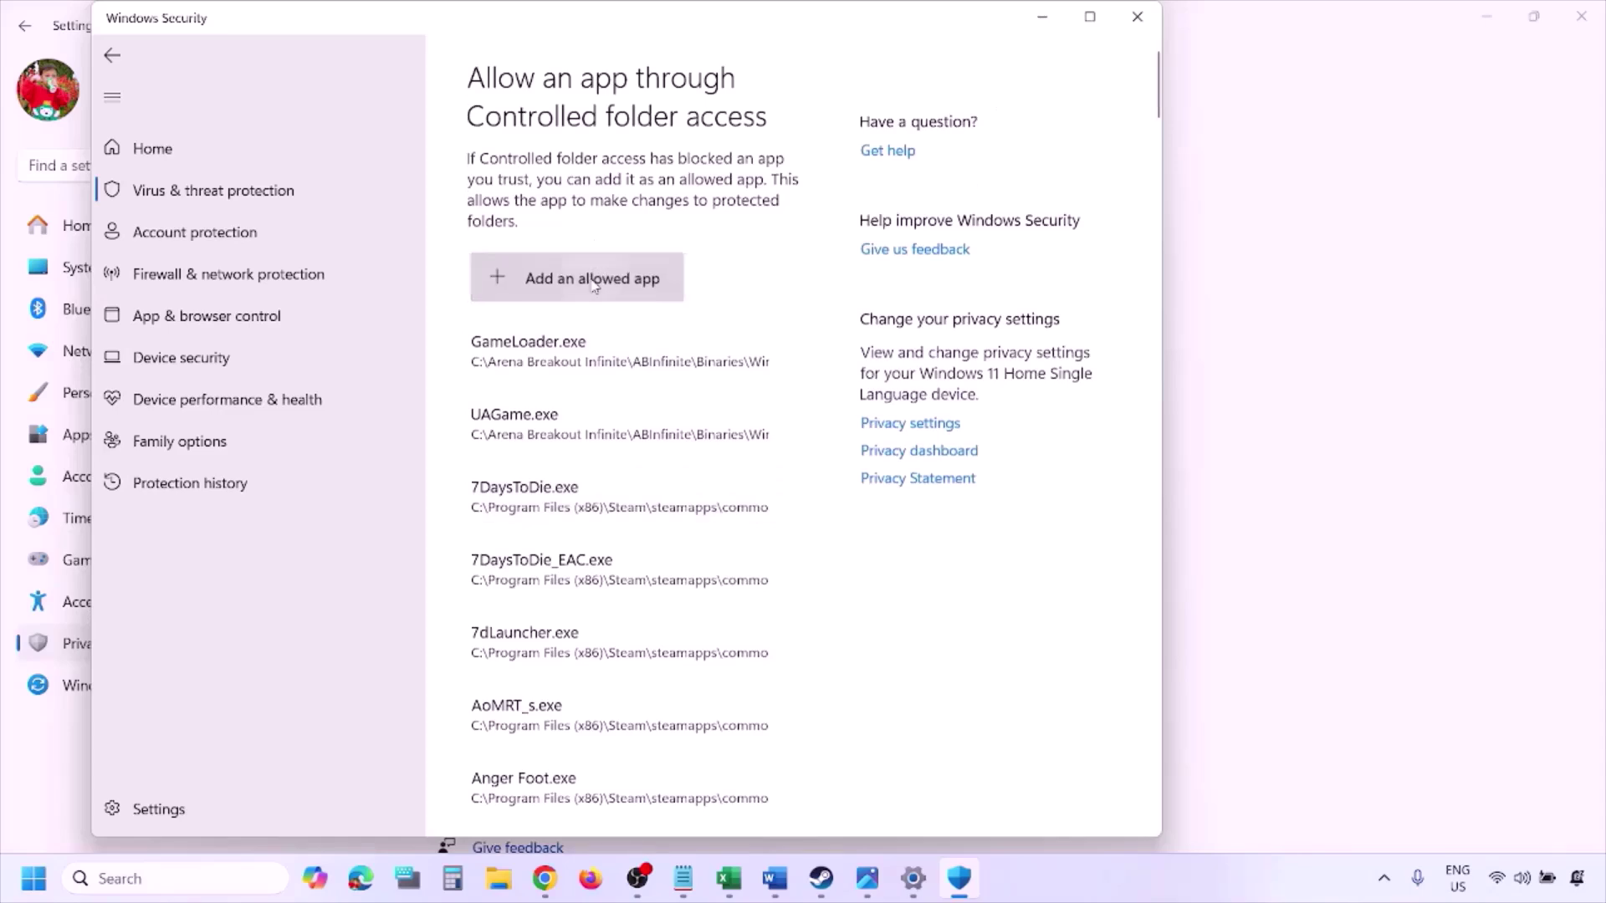
Step: Start adding an allowed app by browsing all apps, and open the C: drive in the file selection dialog
click(596, 276)
click(605, 366)
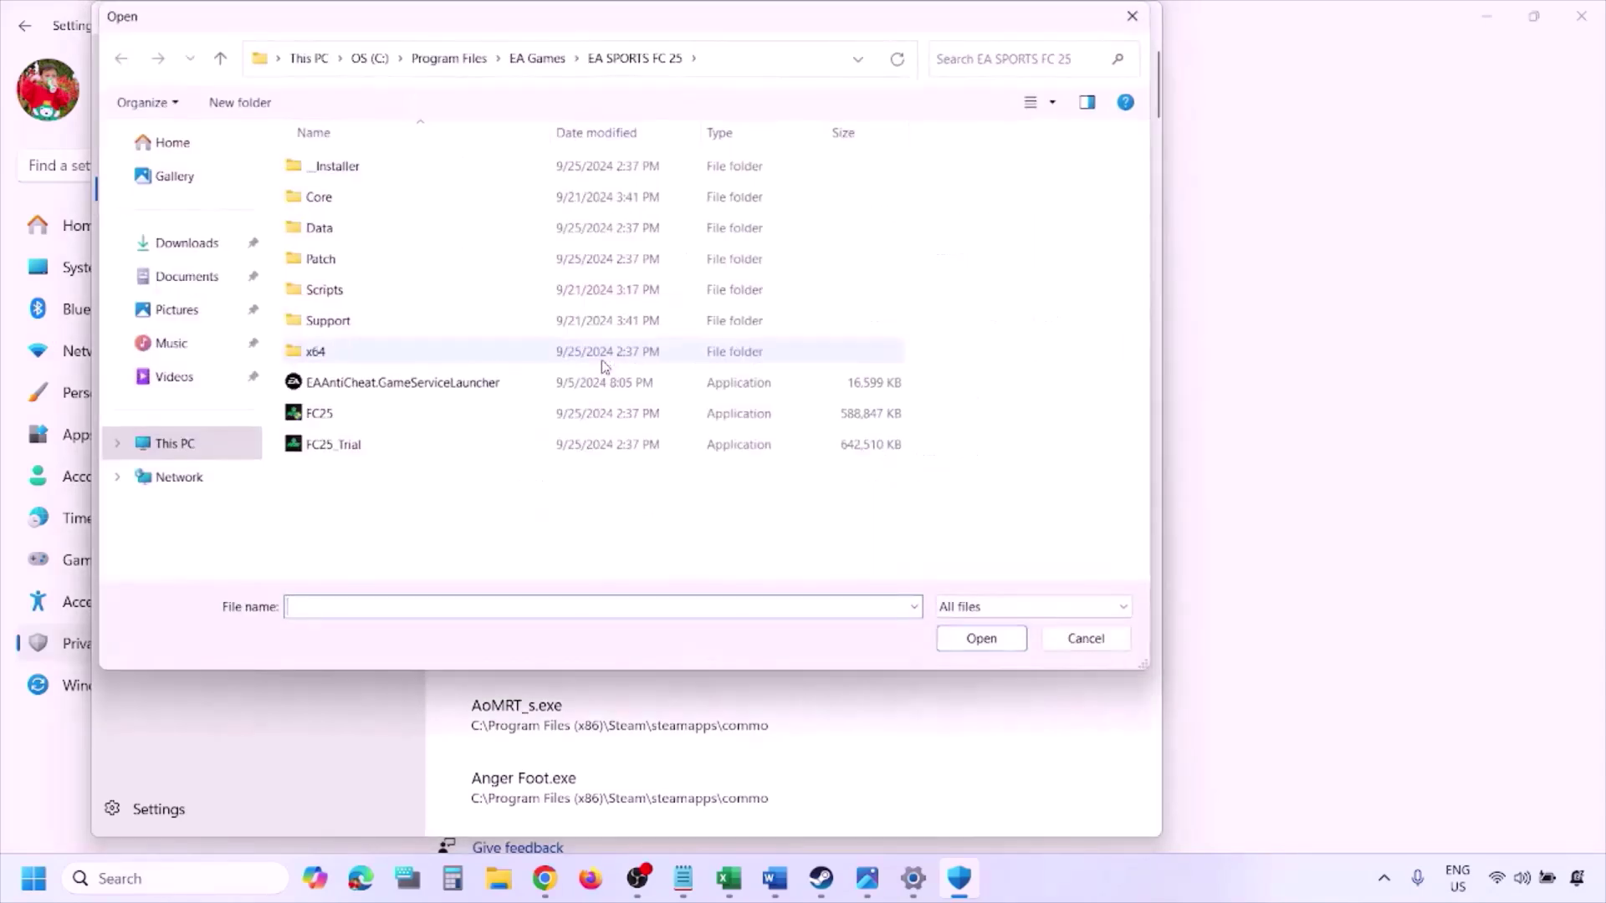
click(183, 447)
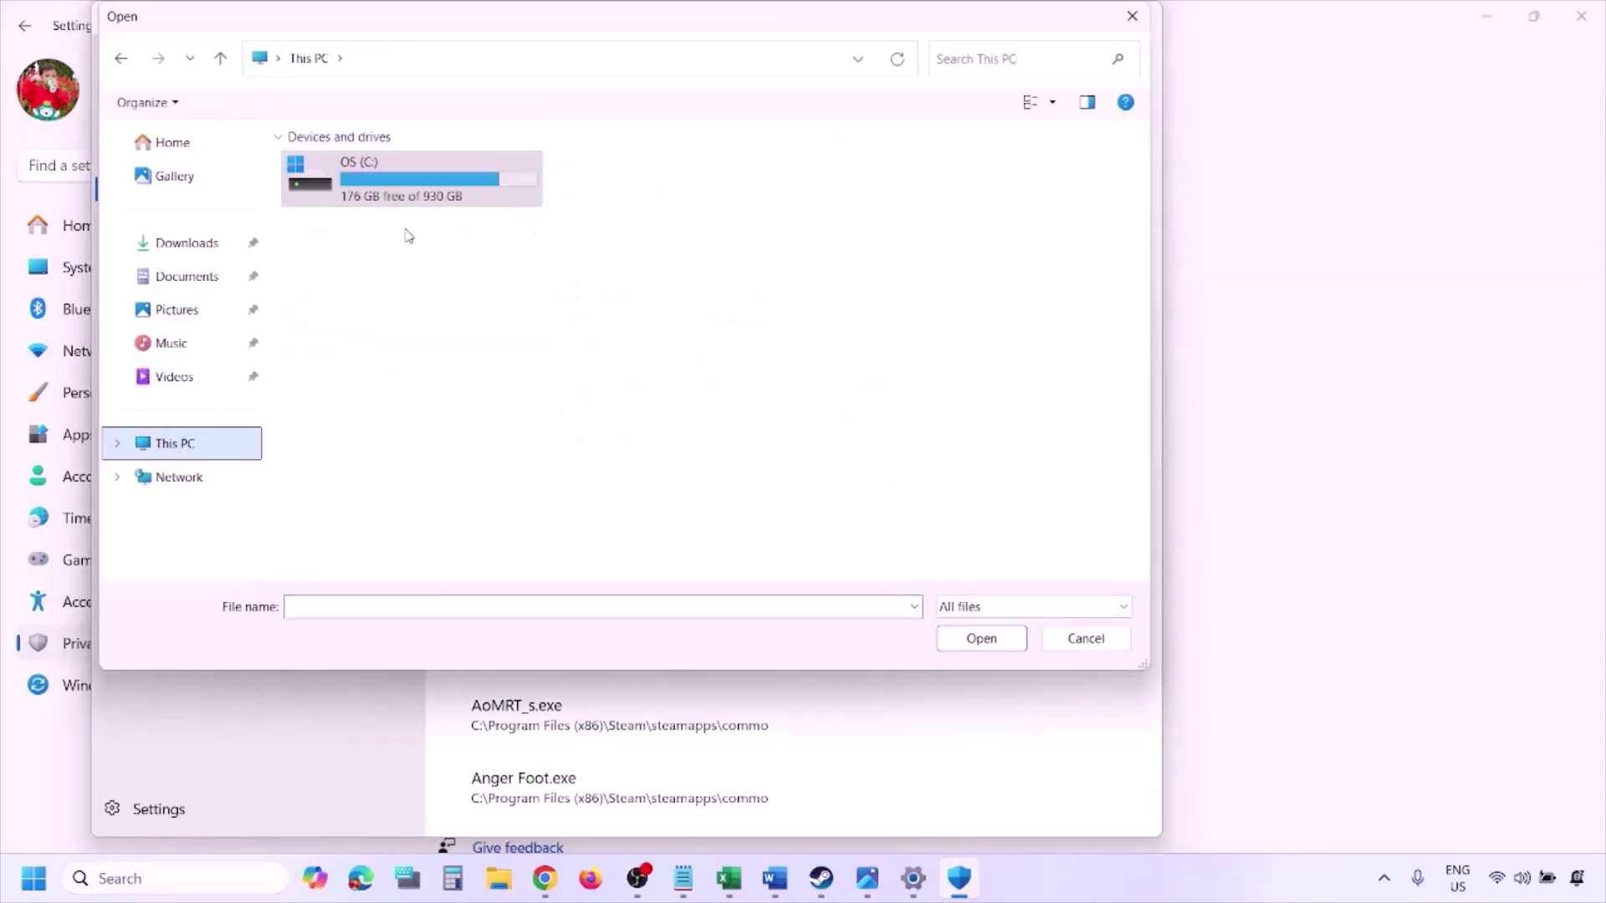
click(418, 190)
double_click(418, 191)
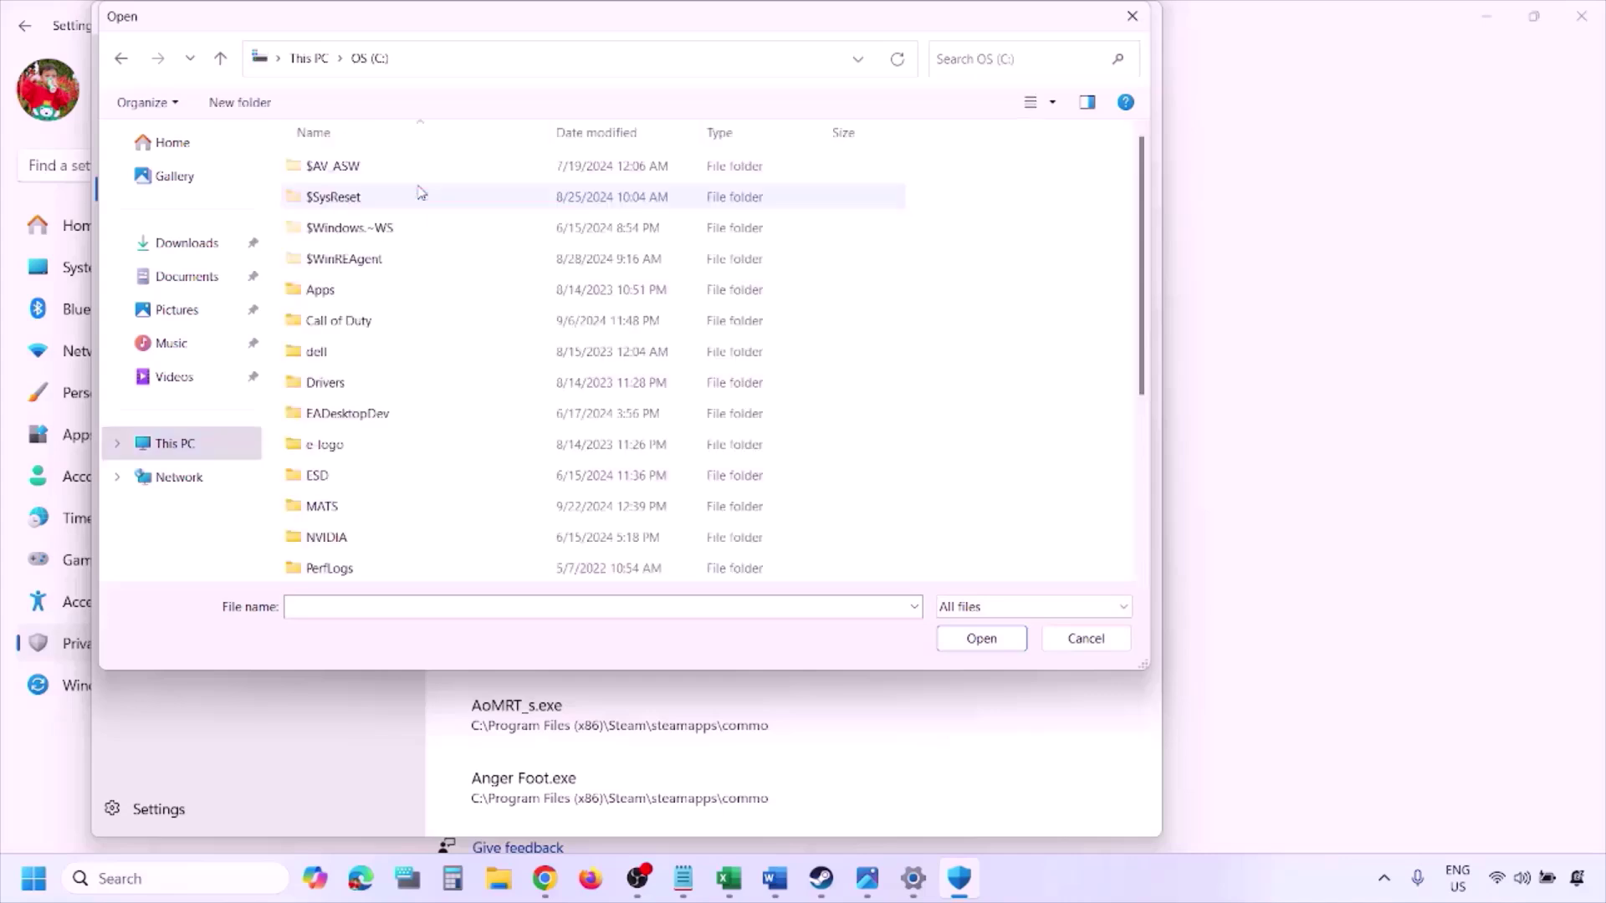
Step: Browse to Program Files (x86)\Steam\steamapps as the location of the game exe, and cancel the file selection
scroll(419, 193, down, 4)
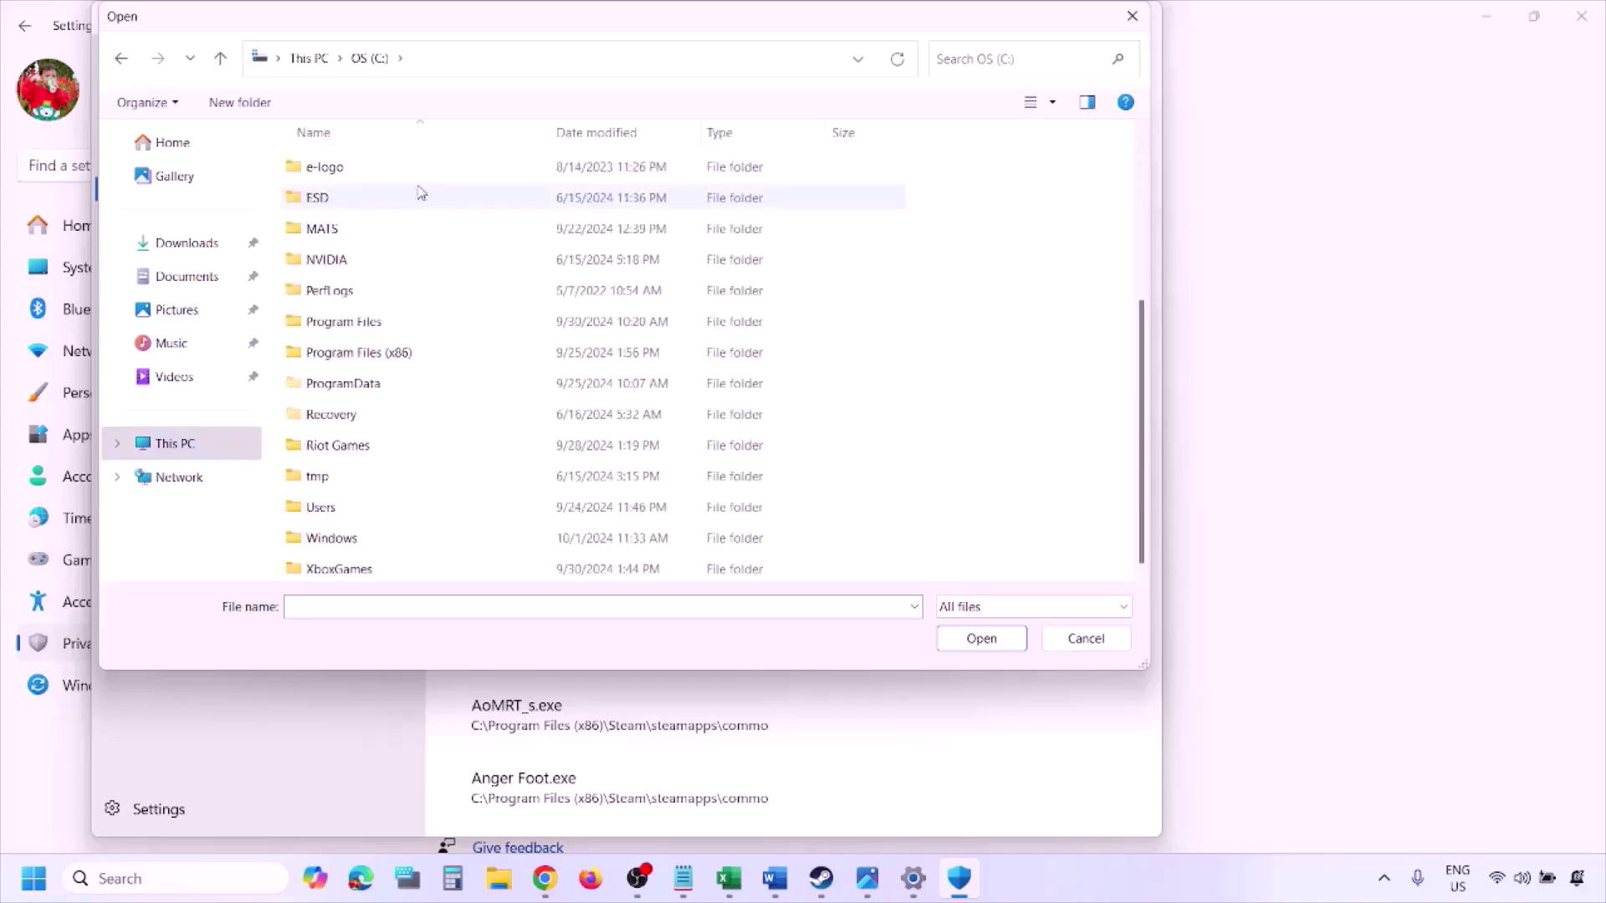
double_click(403, 352)
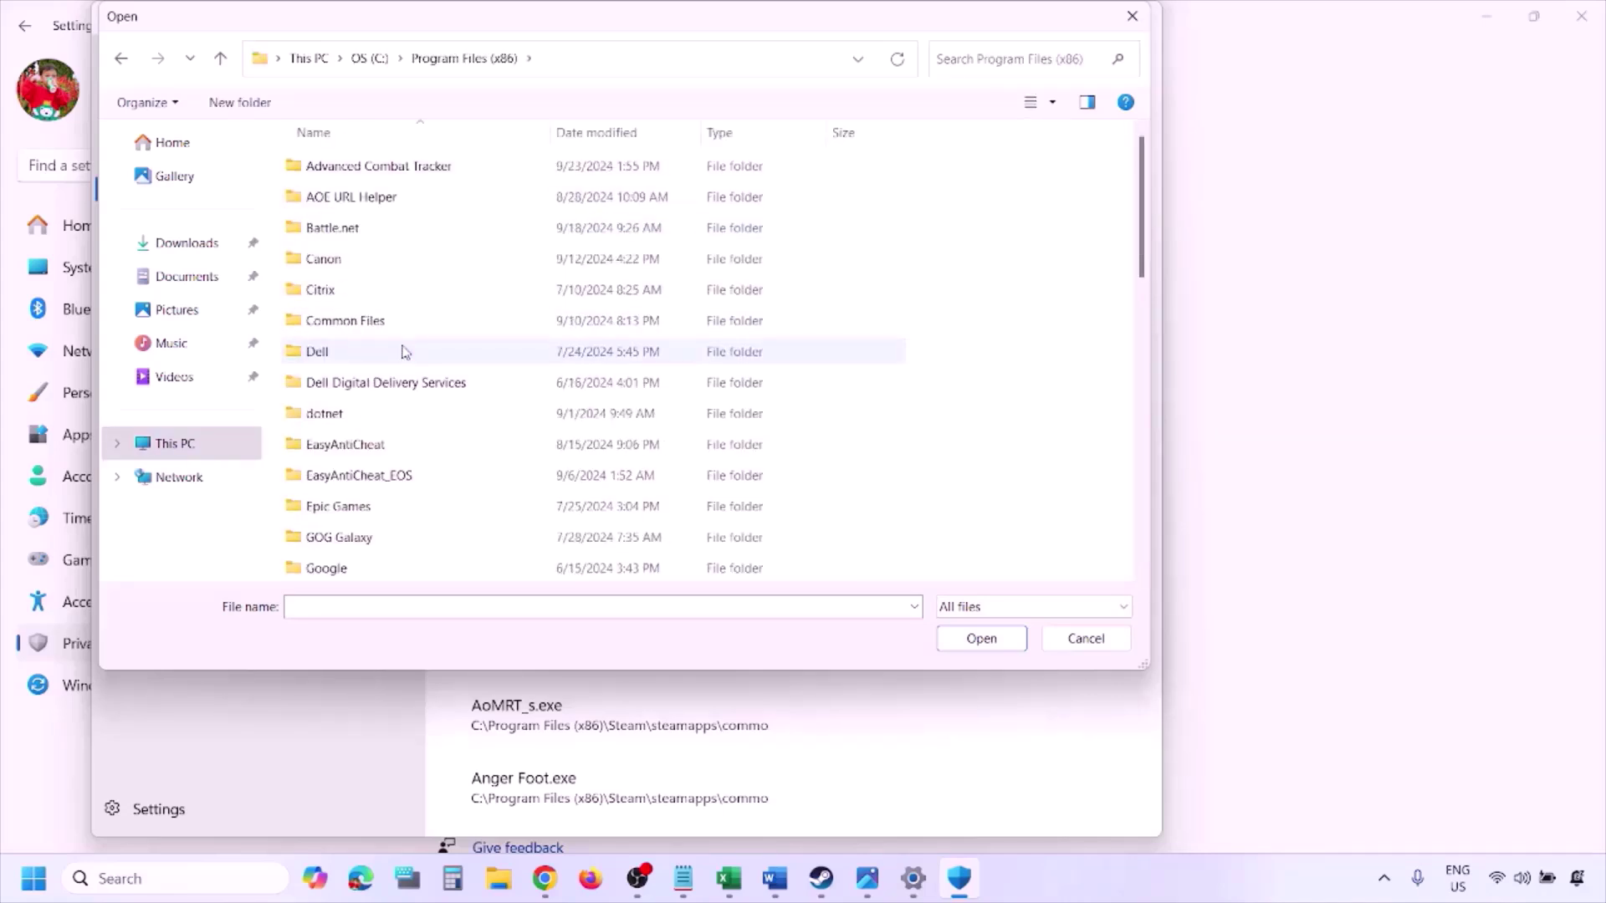
scroll(405, 351, down, 4)
scroll(404, 352, down, 4)
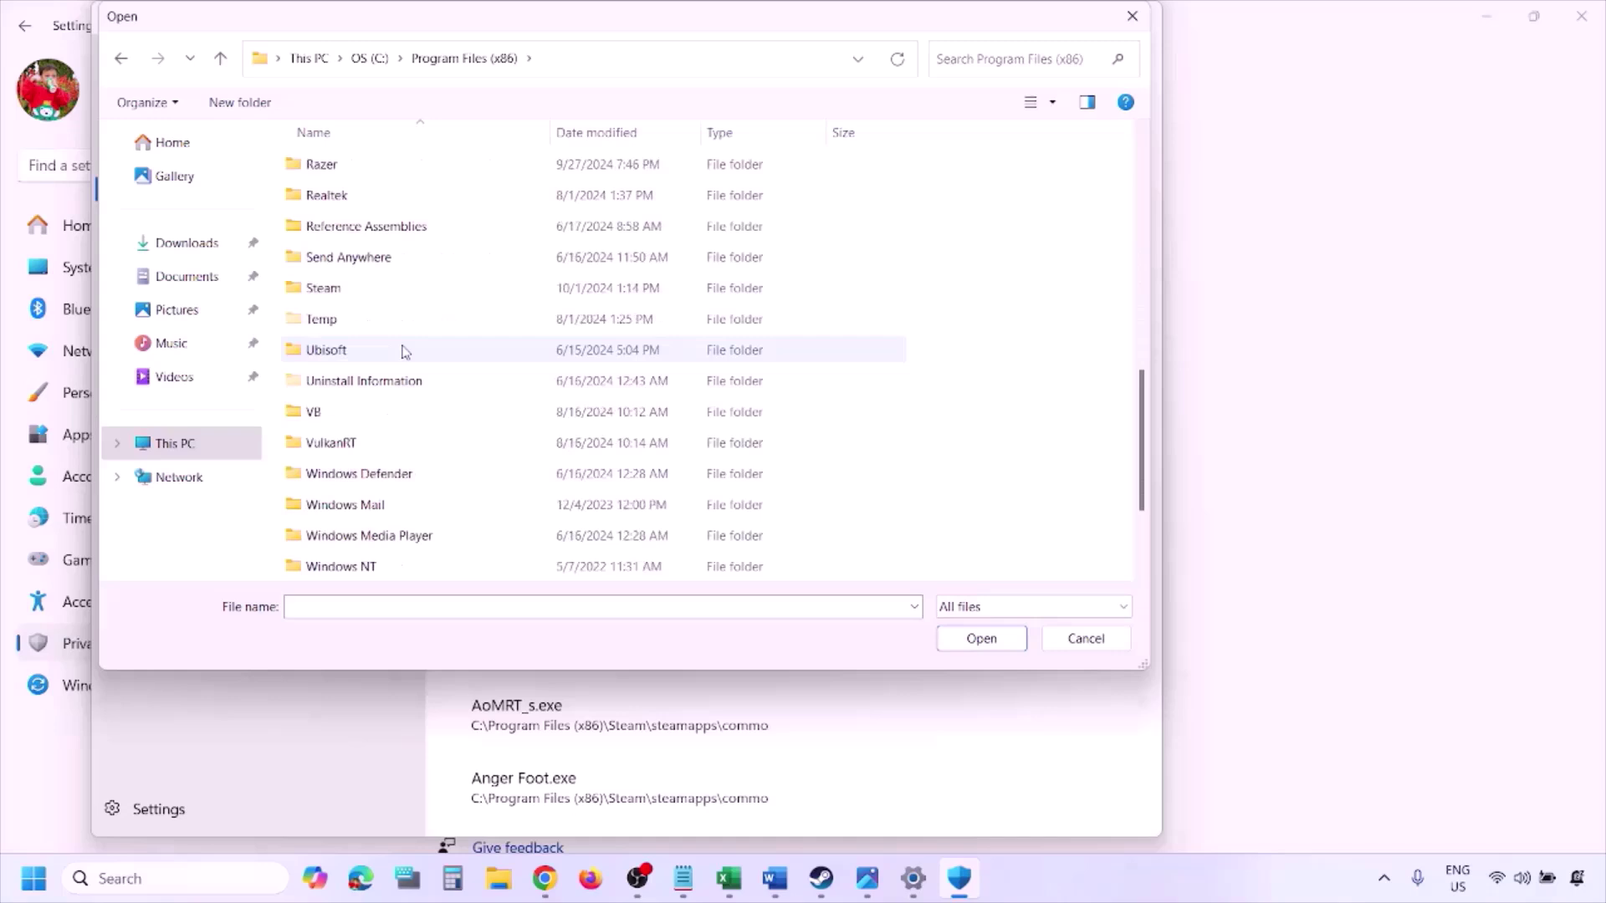
double_click(366, 288)
scroll(369, 360, down, 4)
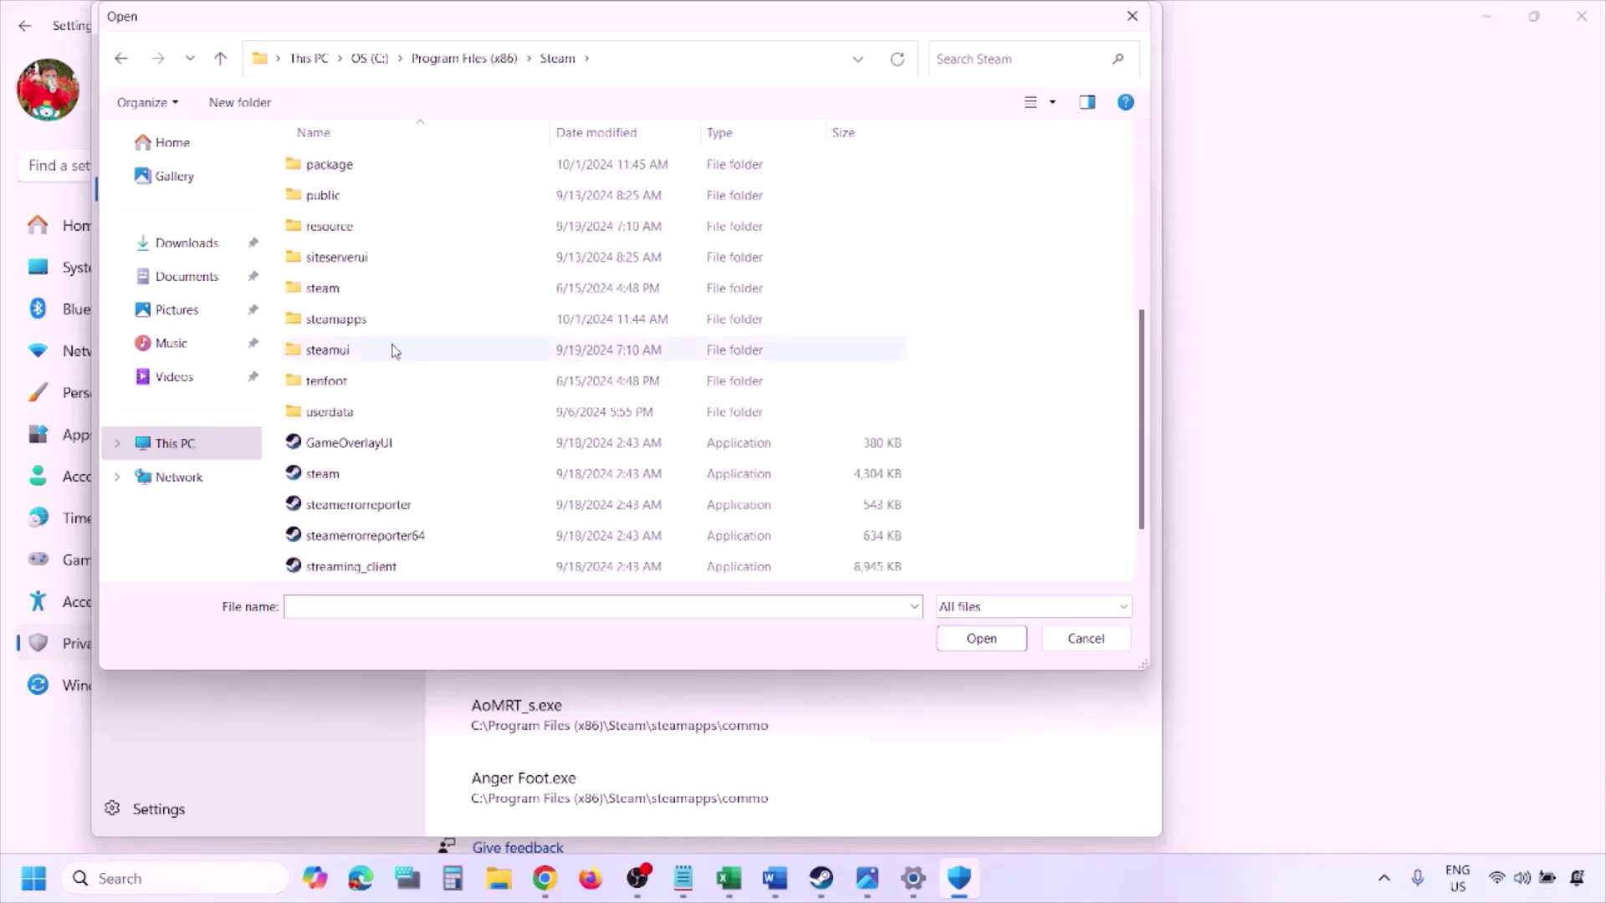
click(367, 323)
double_click(368, 321)
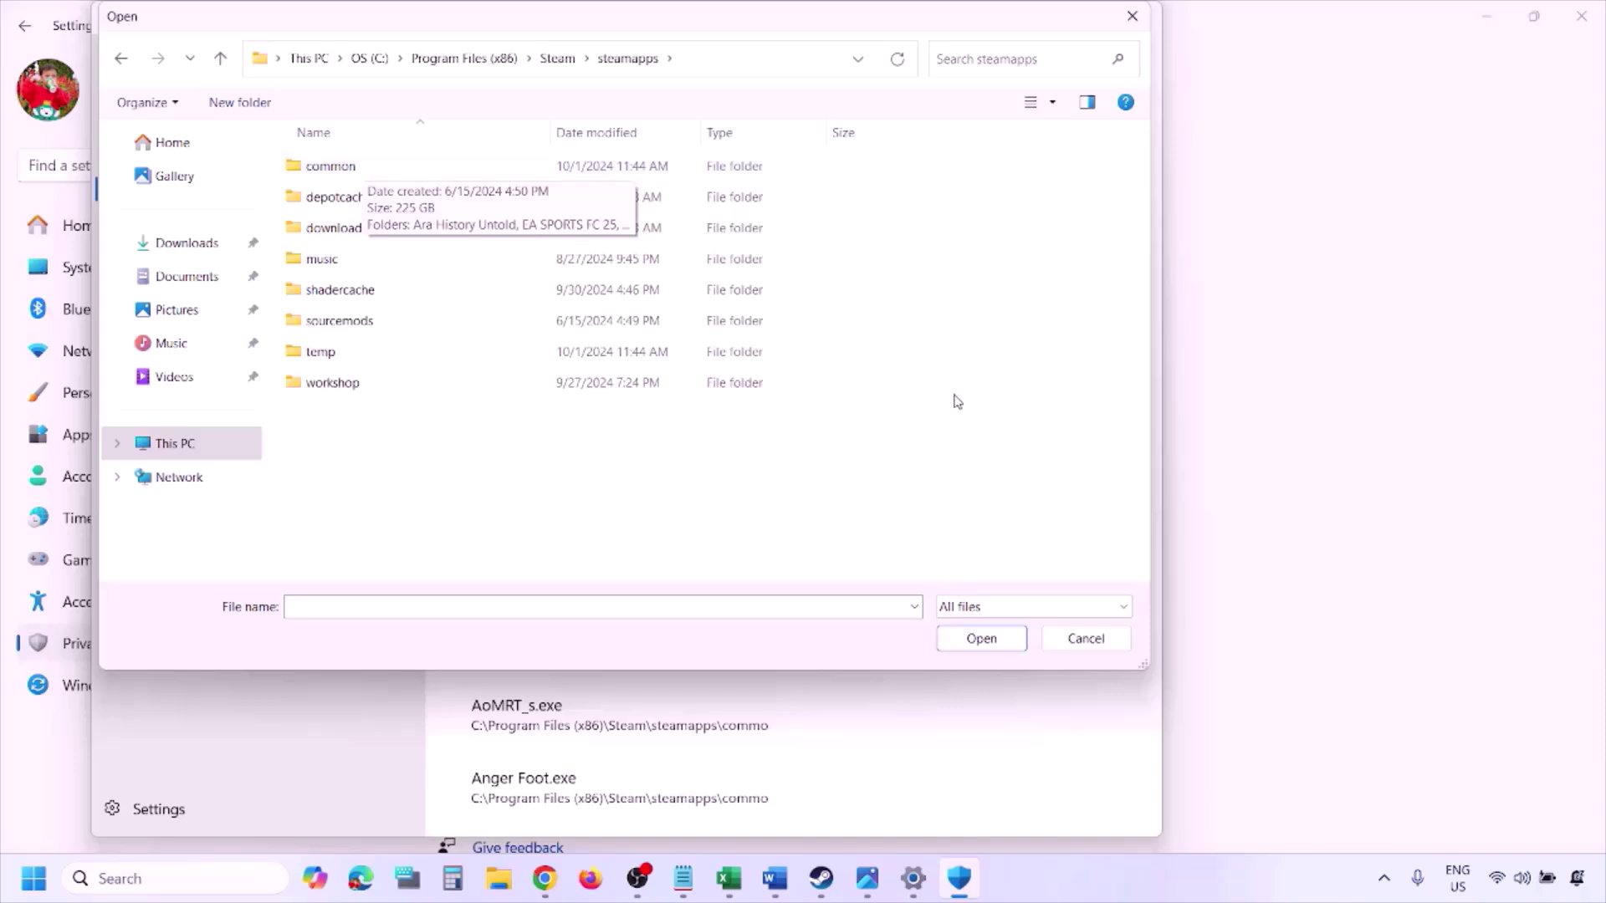
click(1084, 641)
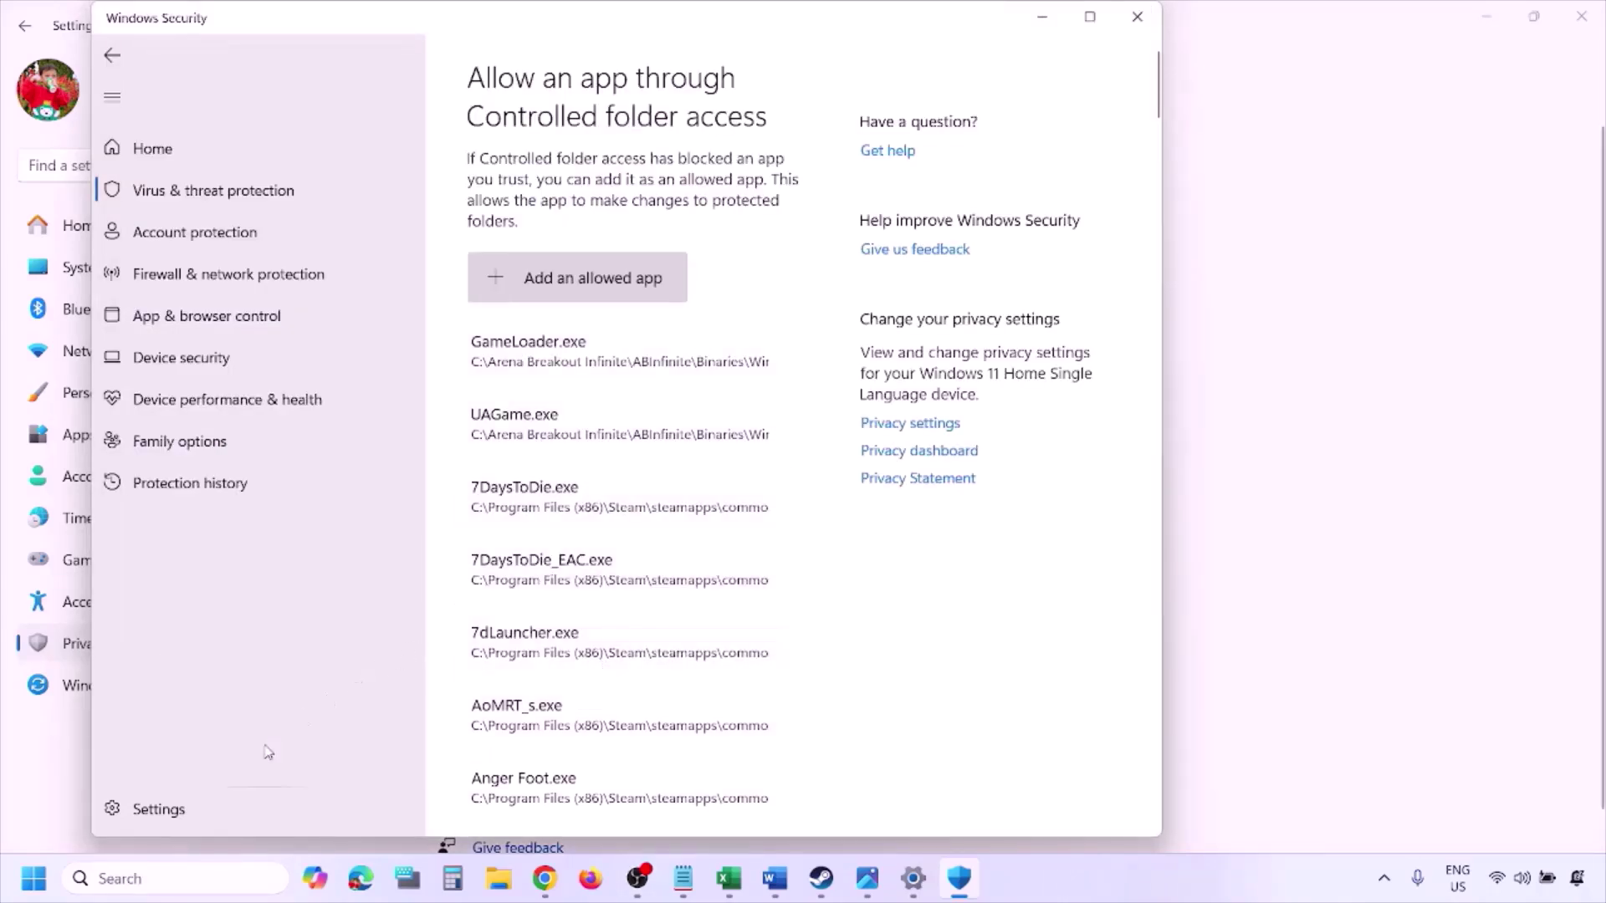
Step: Open Control Panel through Windows search and go to the apps allowed through Windows Defender Firewall under System and Security
click(165, 878)
text(ontrol)
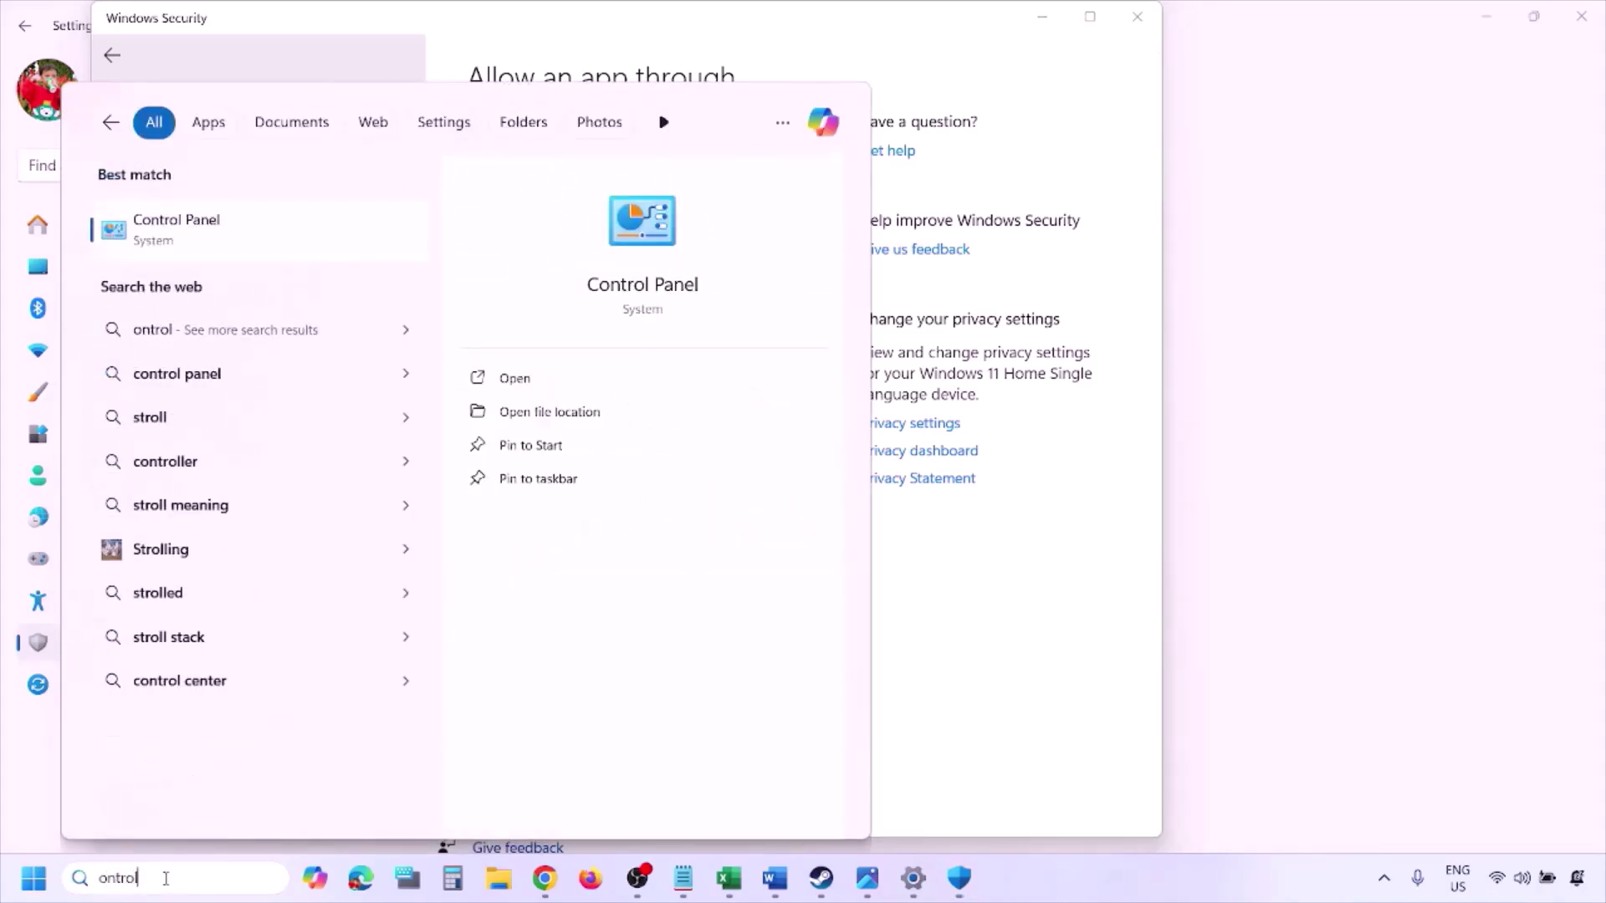
key(Return)
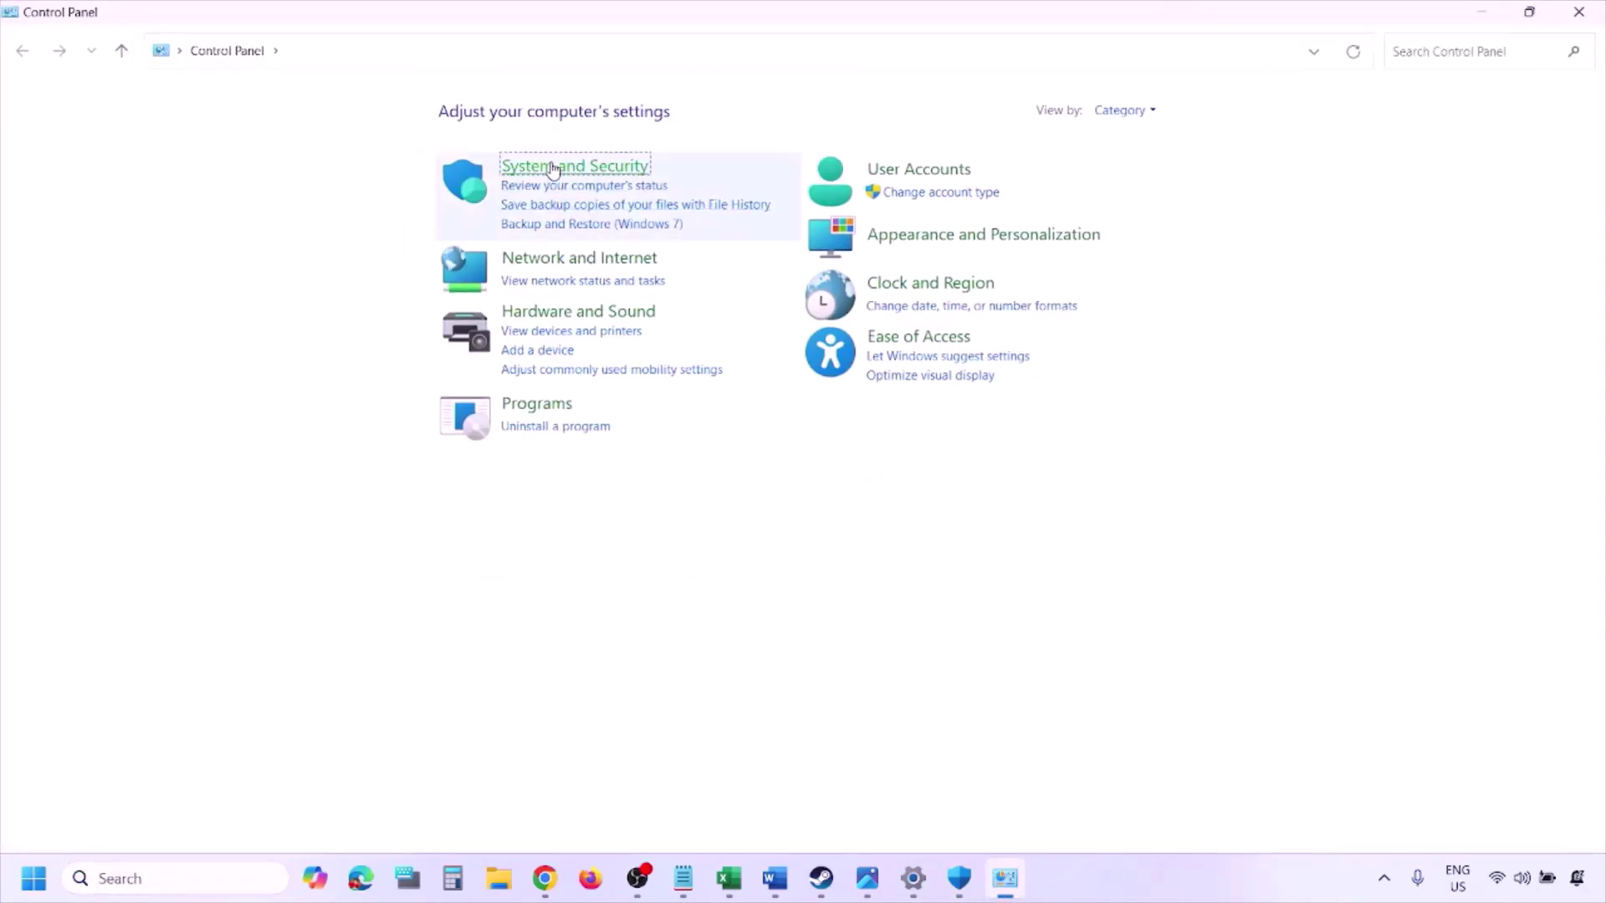
click(553, 168)
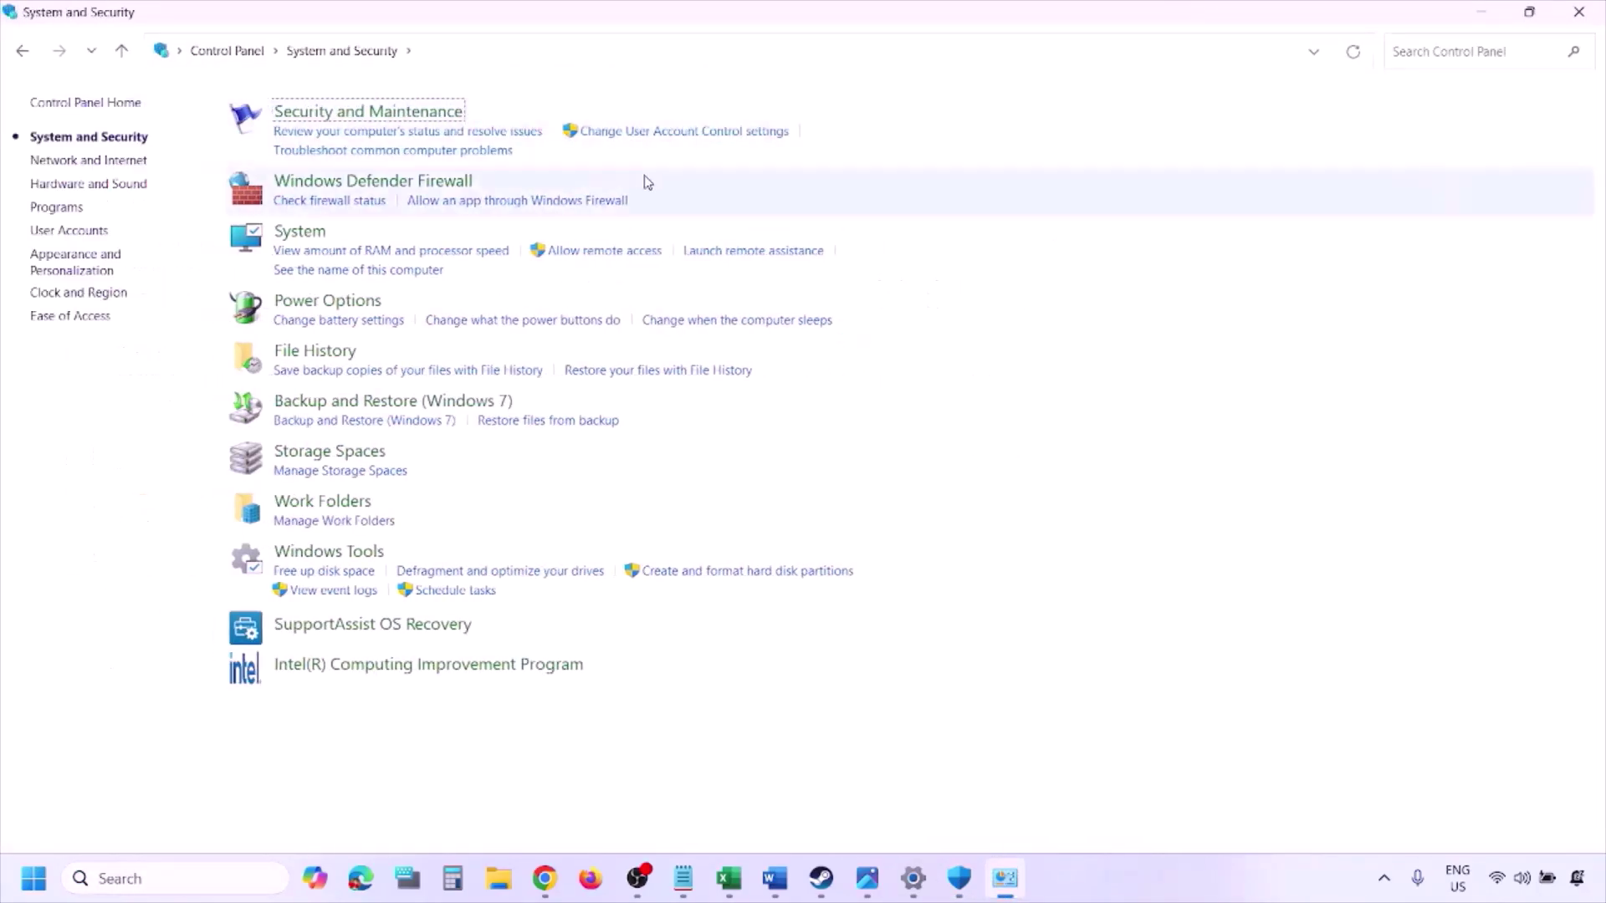
click(432, 181)
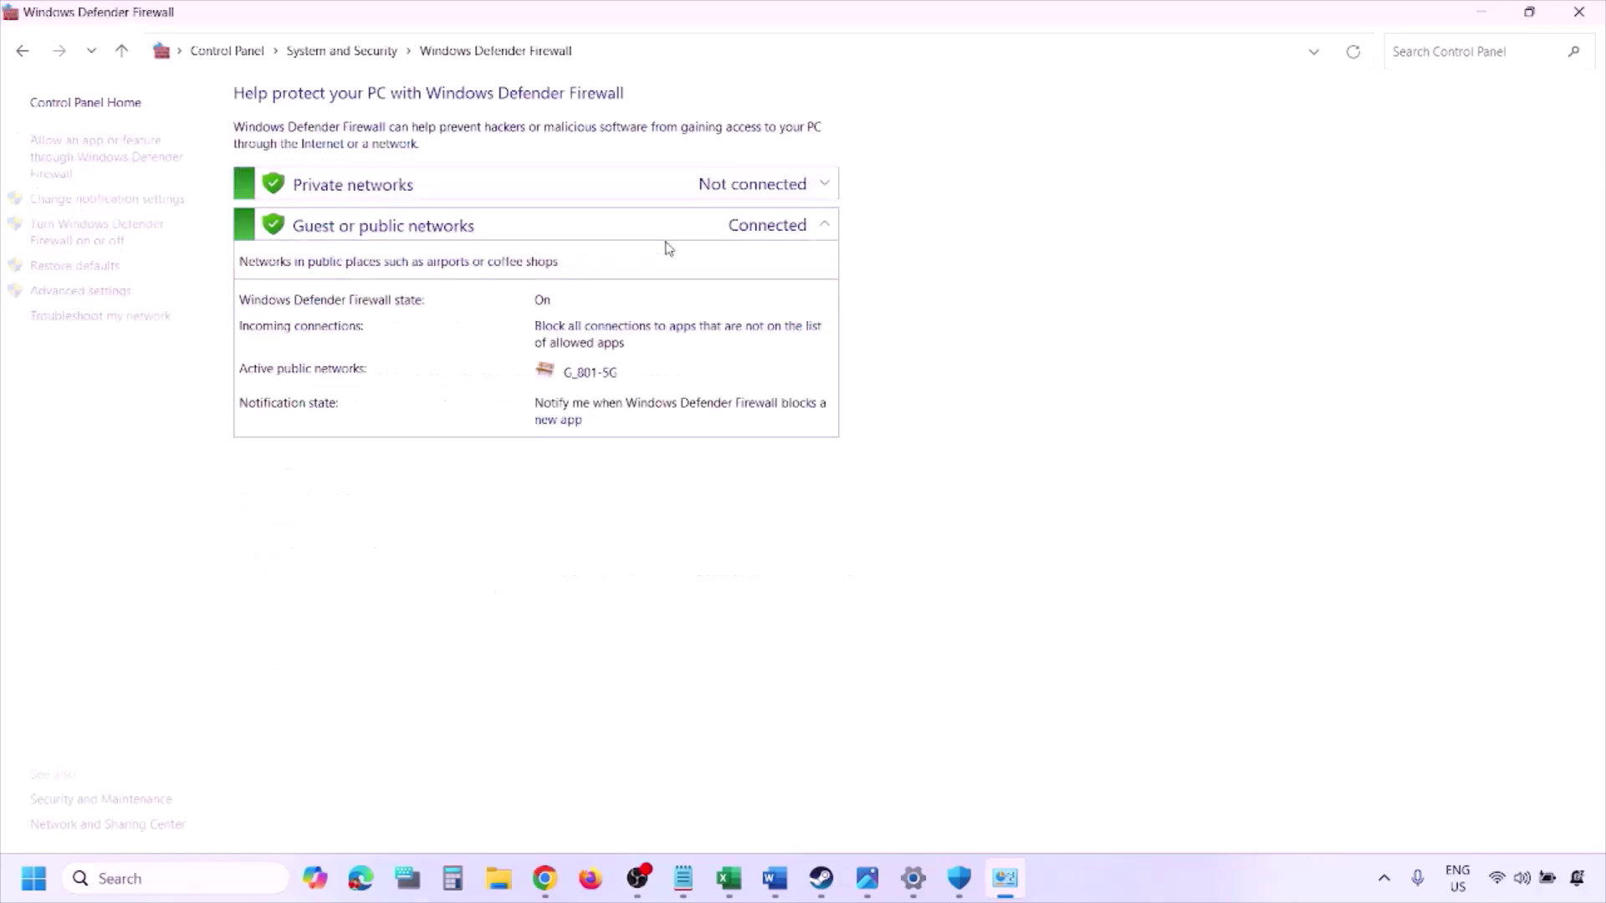
click(109, 155)
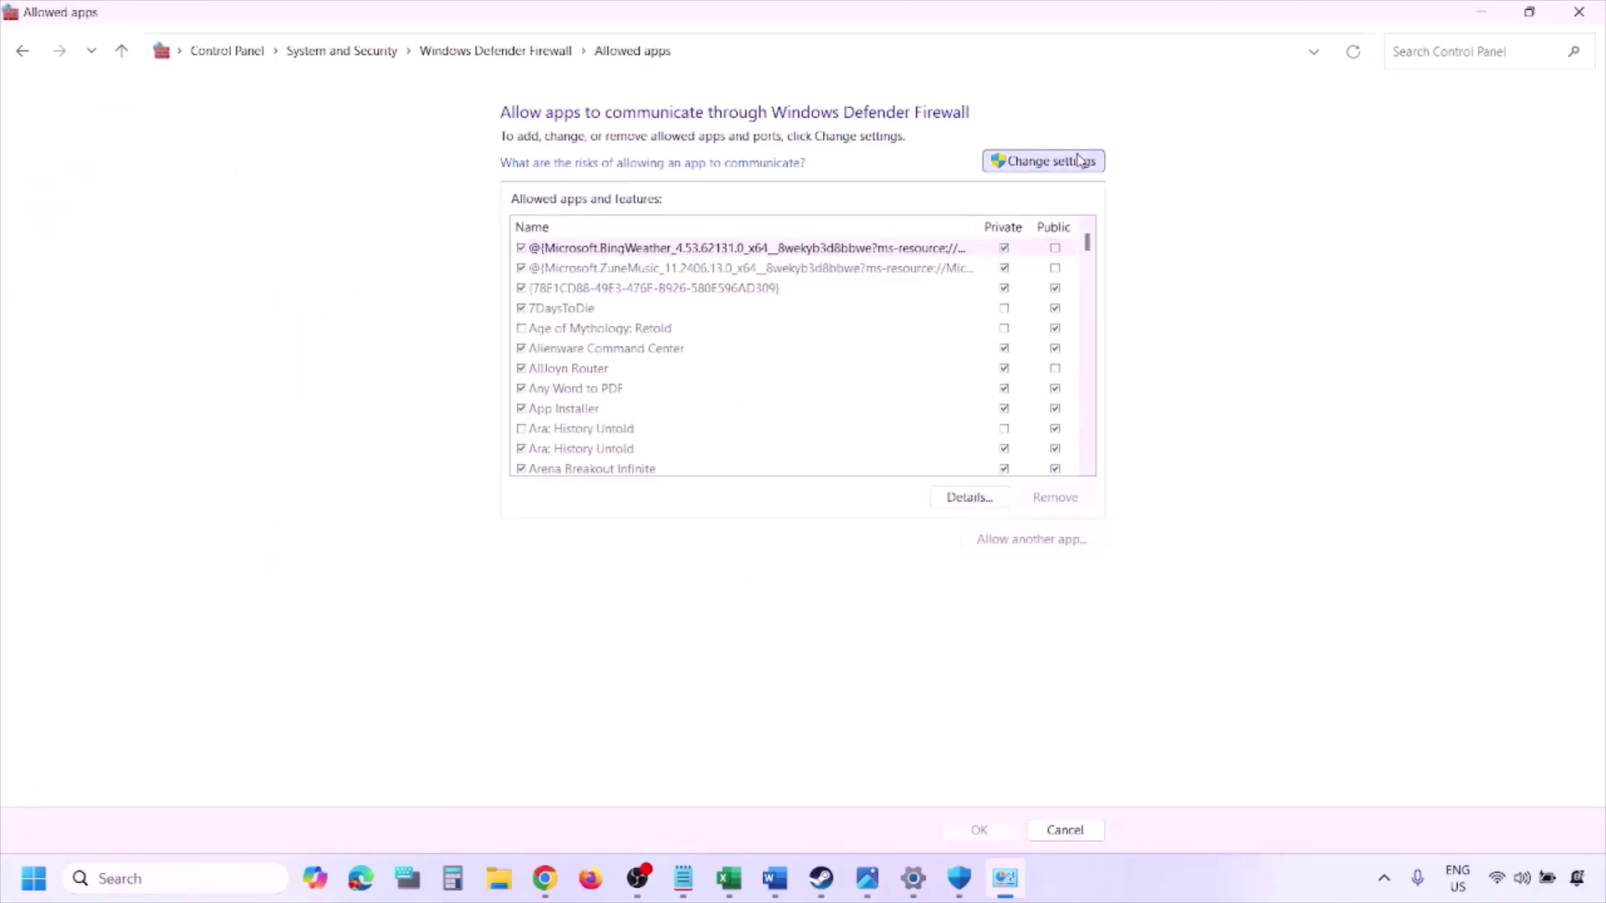
Step: Unlock the firewall's allowed apps settings, start browsing This PC for another app to allow, cancel the addition and close Control Panel
click(1077, 159)
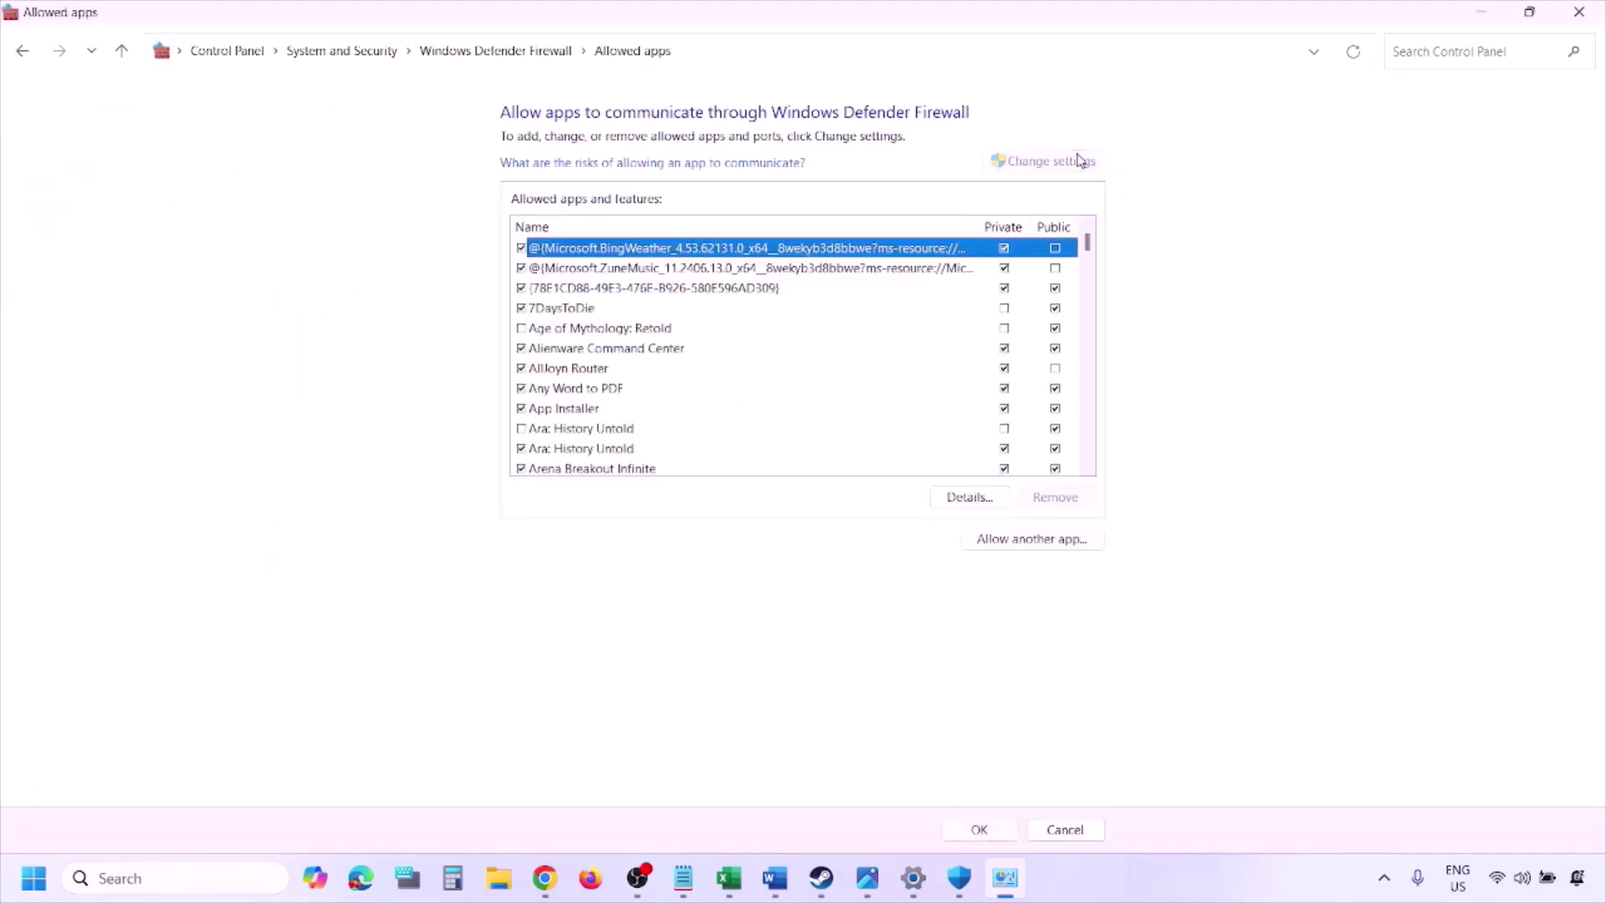
click(1034, 543)
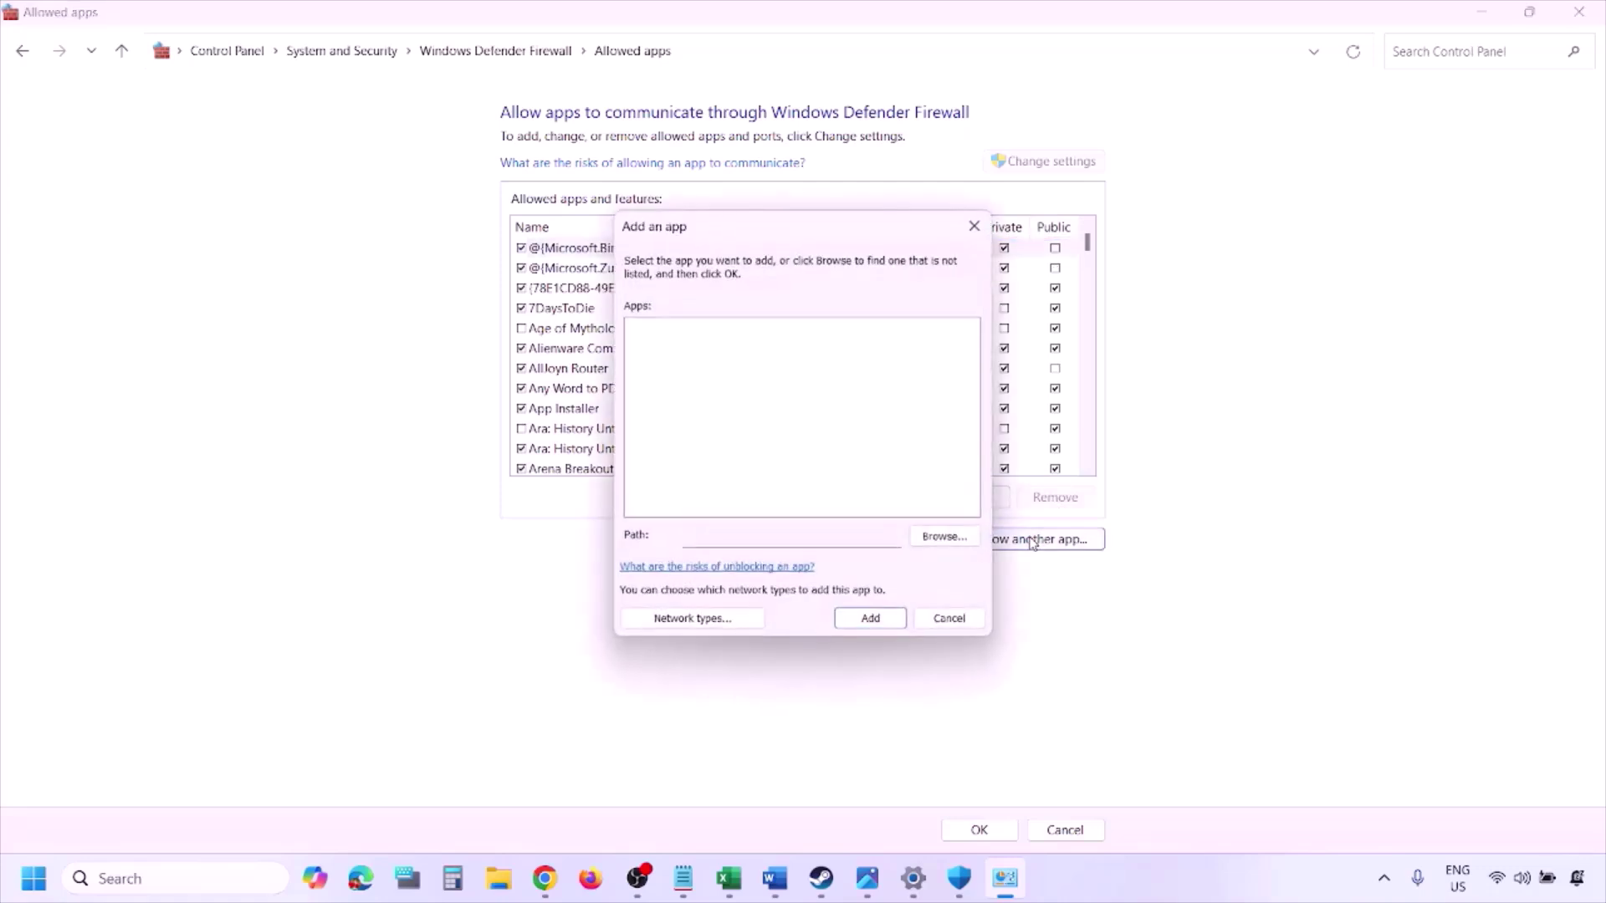
click(945, 538)
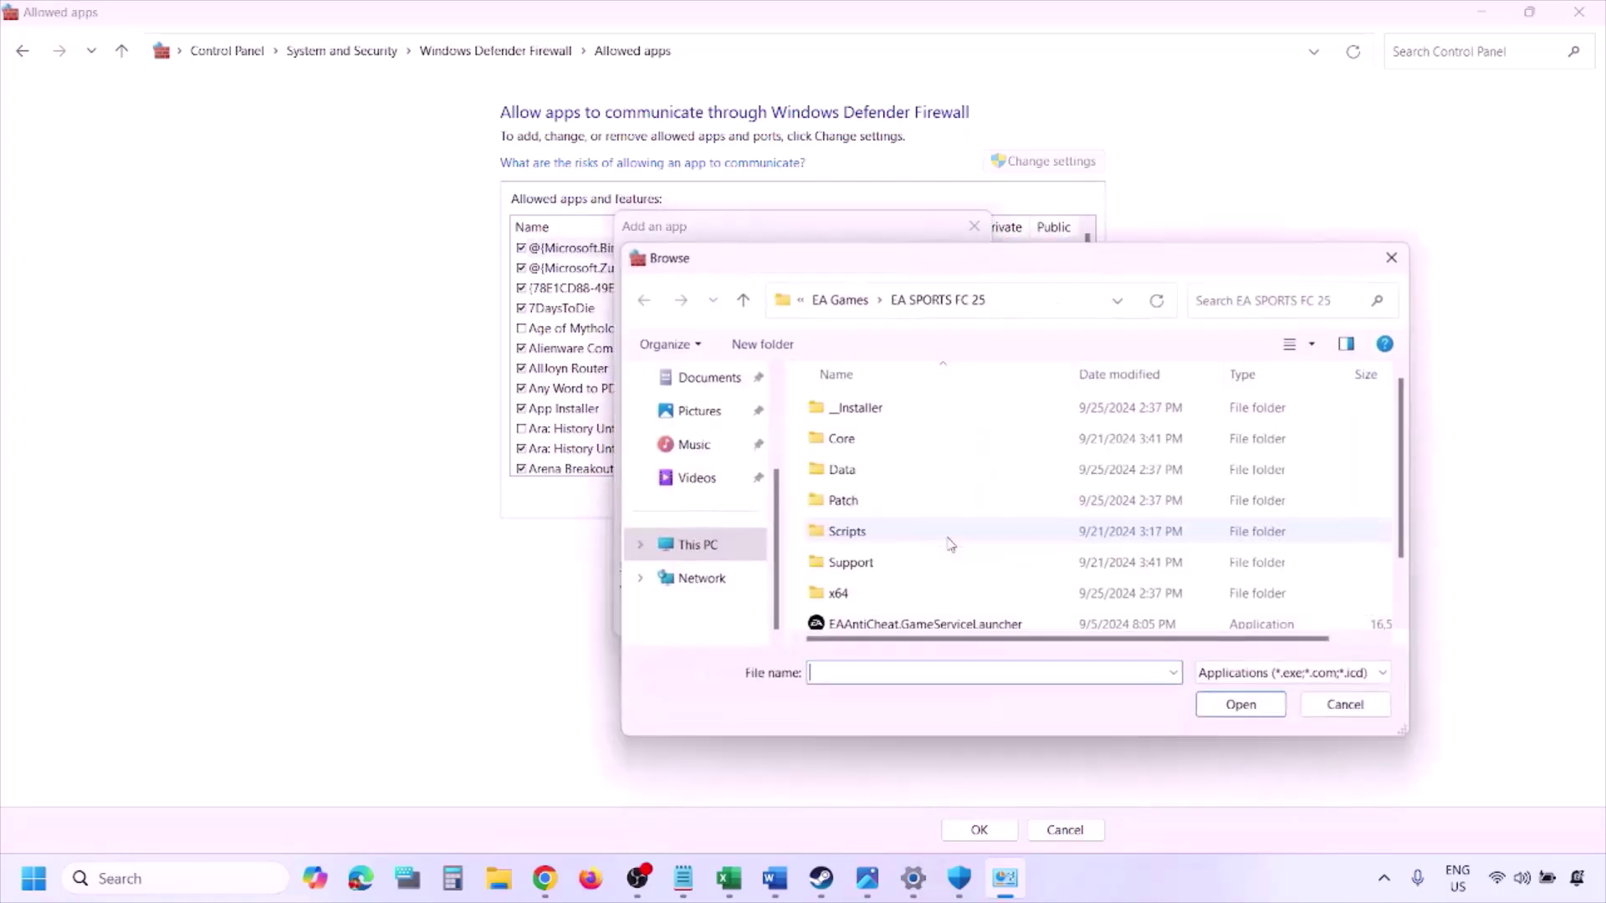
click(736, 552)
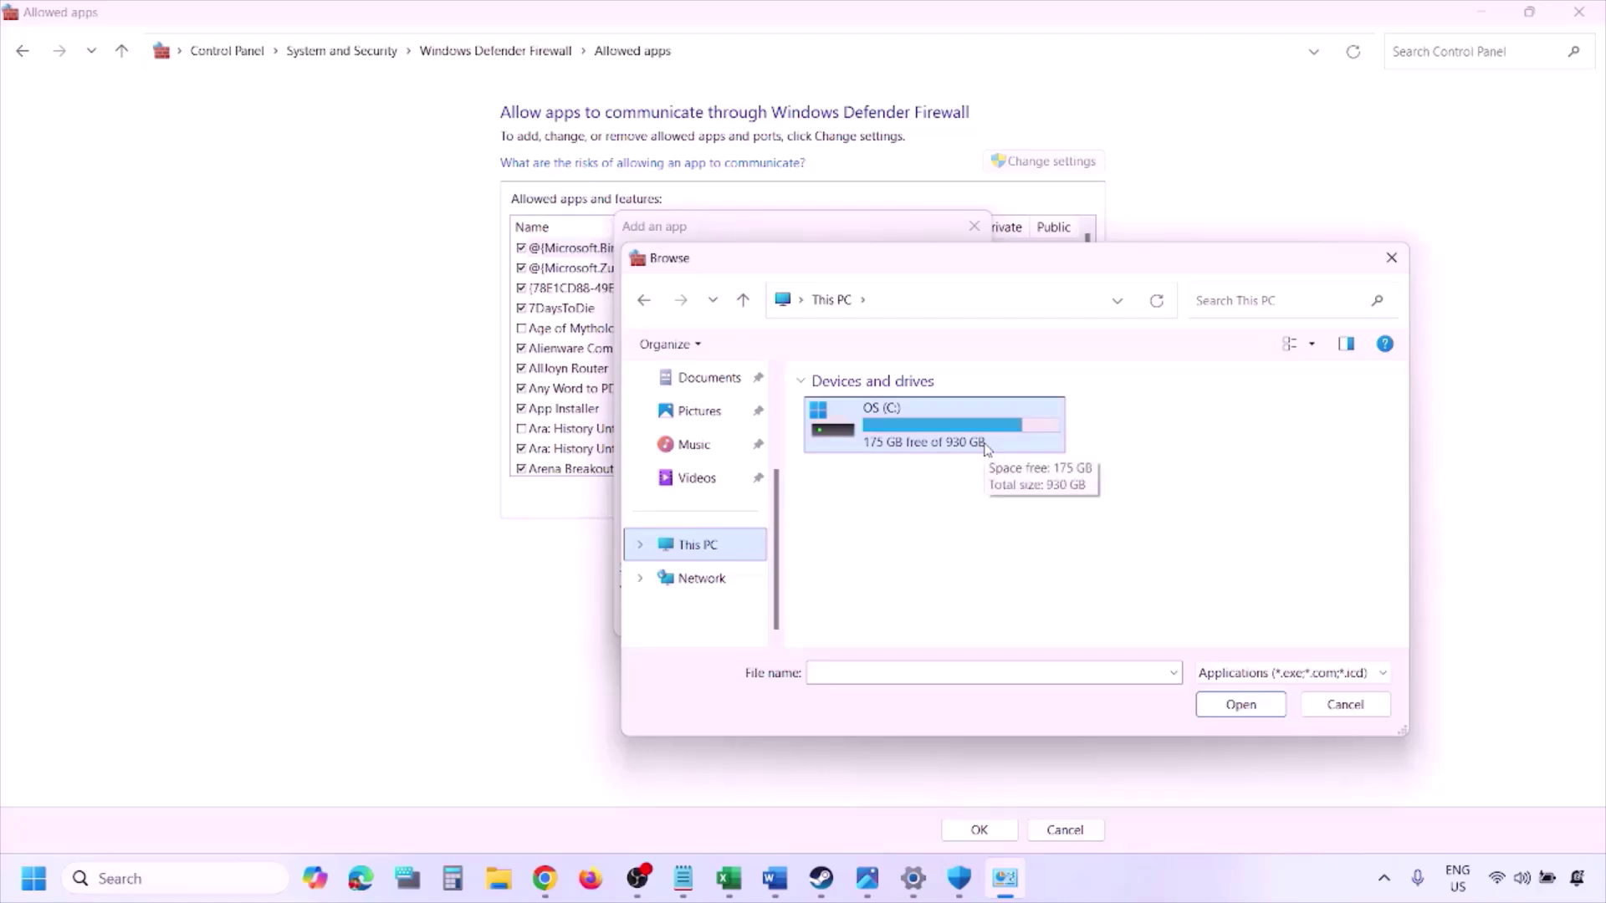
click(1338, 709)
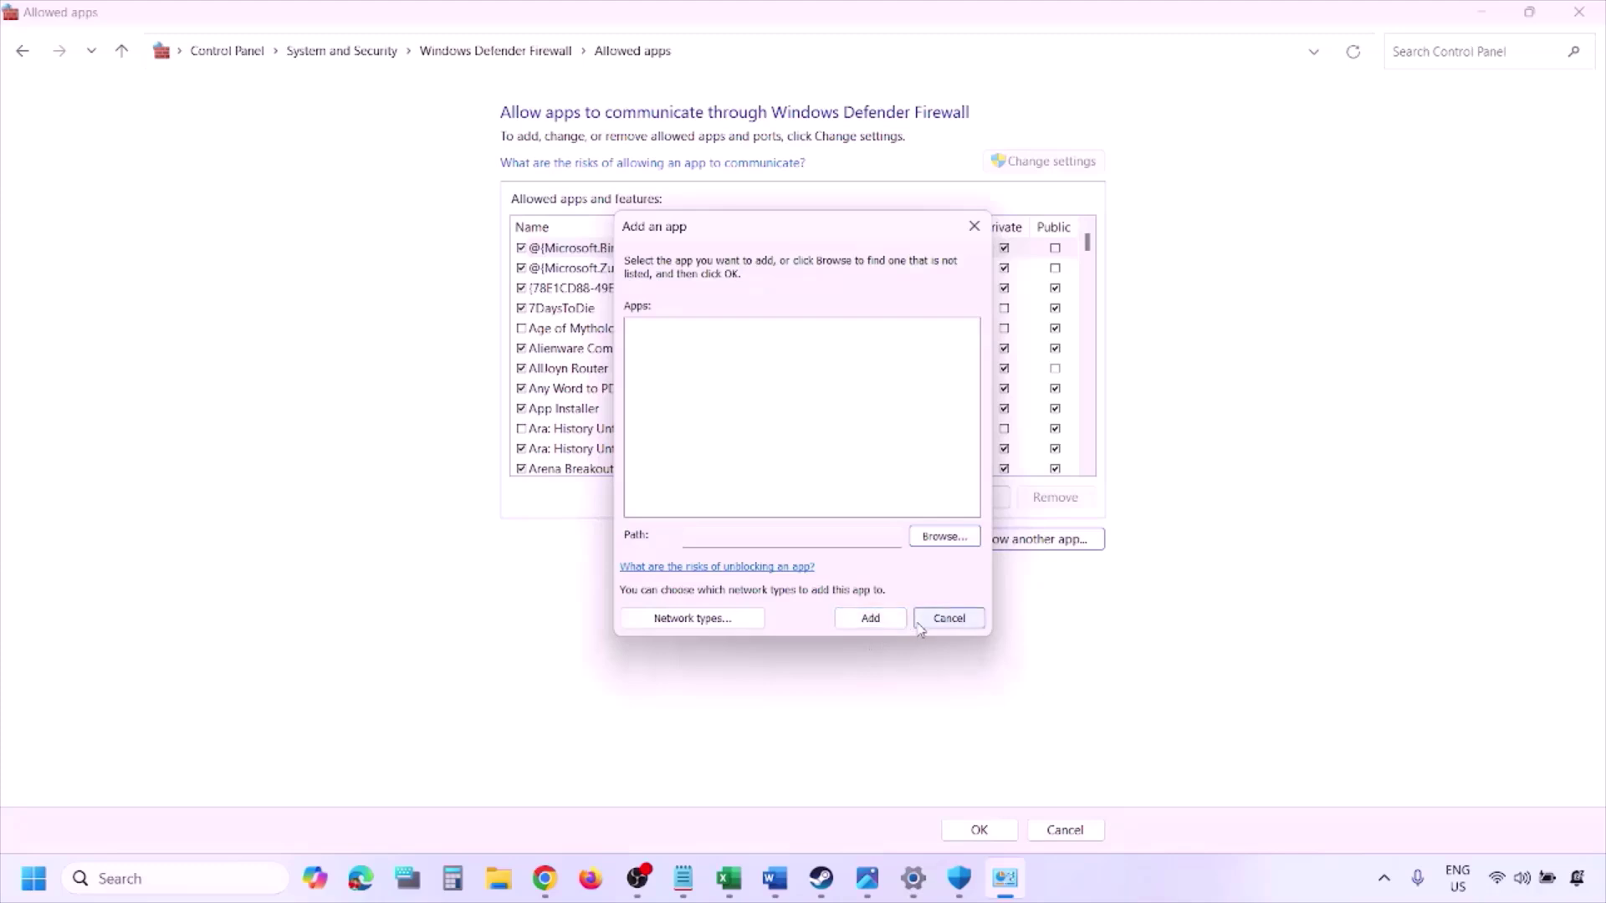
click(948, 619)
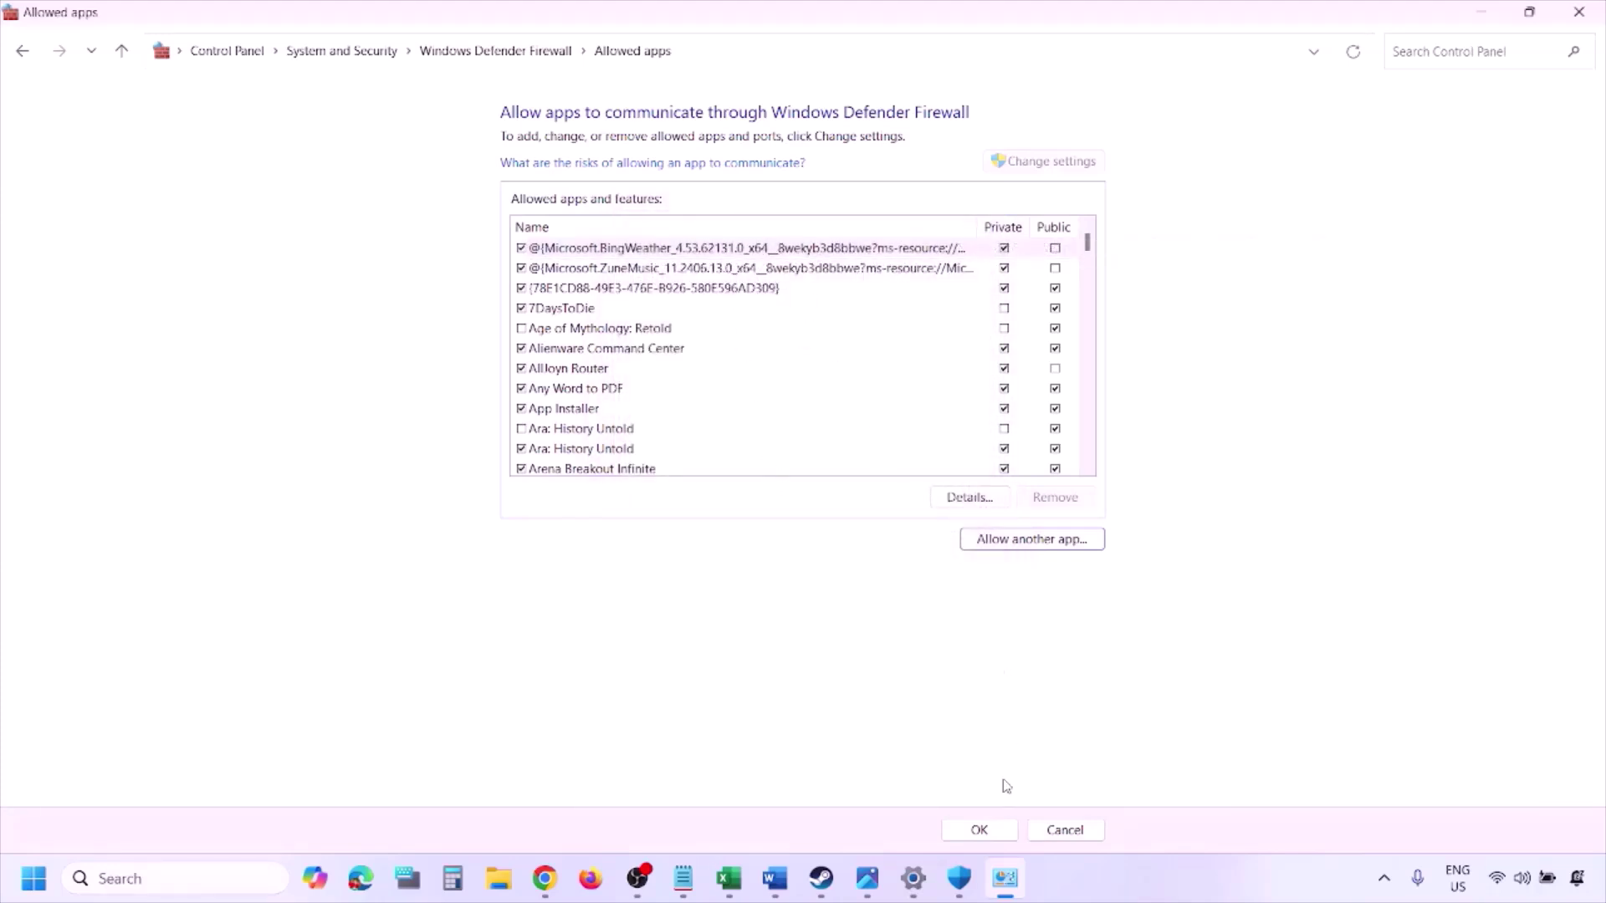
click(1582, 8)
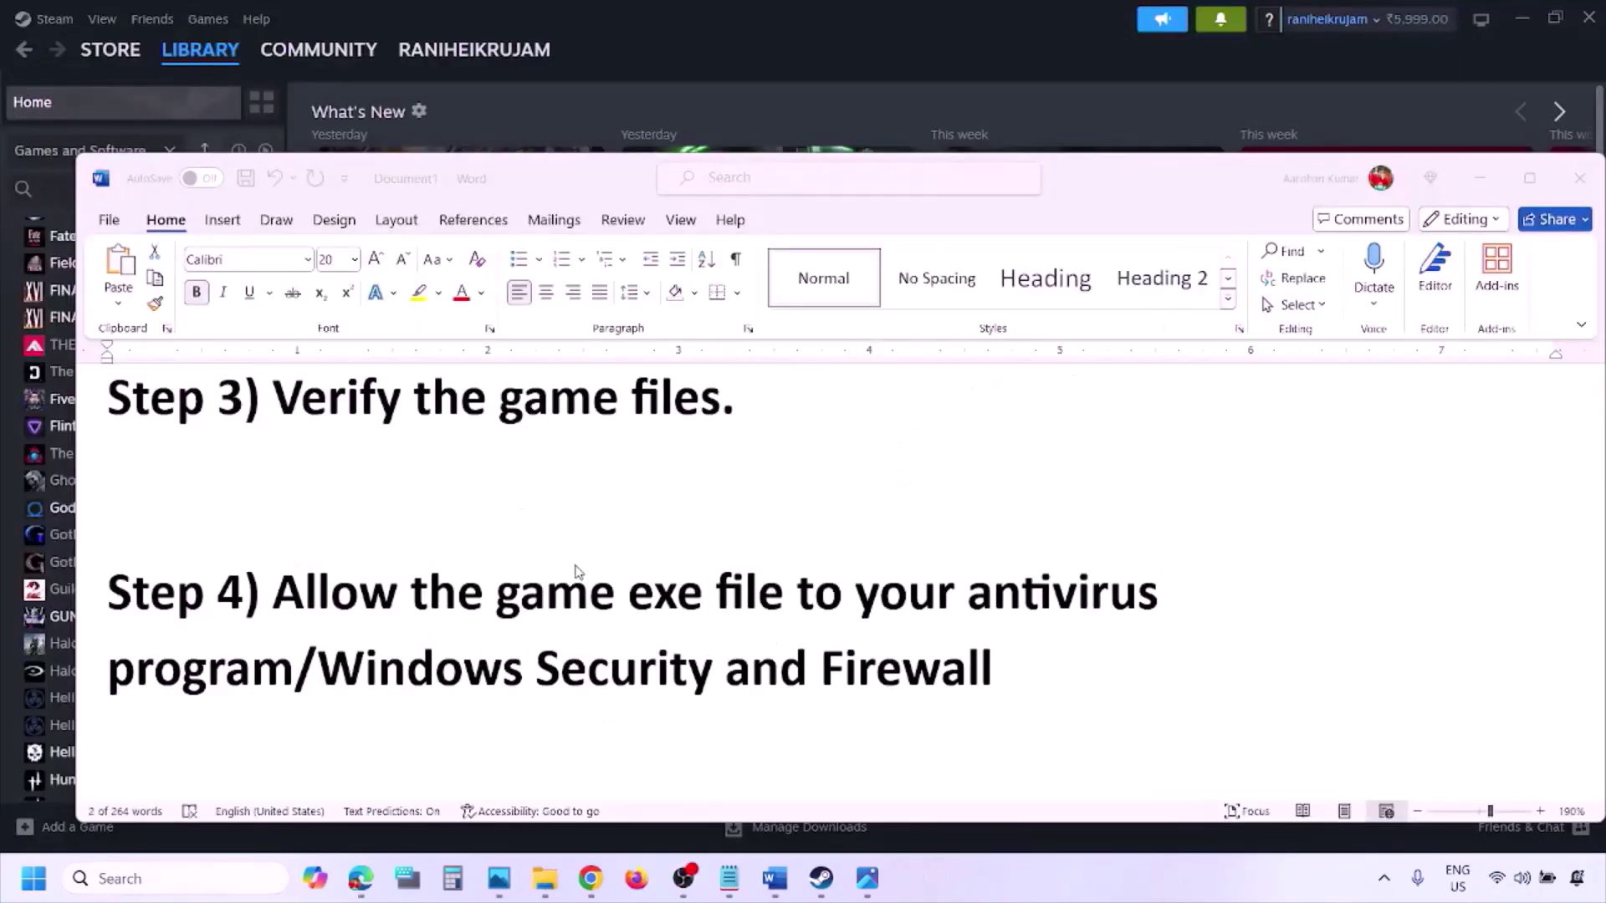
Step: Read Step 5 in the Word document on clean graphics driver installation, highlight its NVIDIA and AMD links, and switch to the NVIDIA Drivers page in Chrome
scroll(575, 572, down, 5)
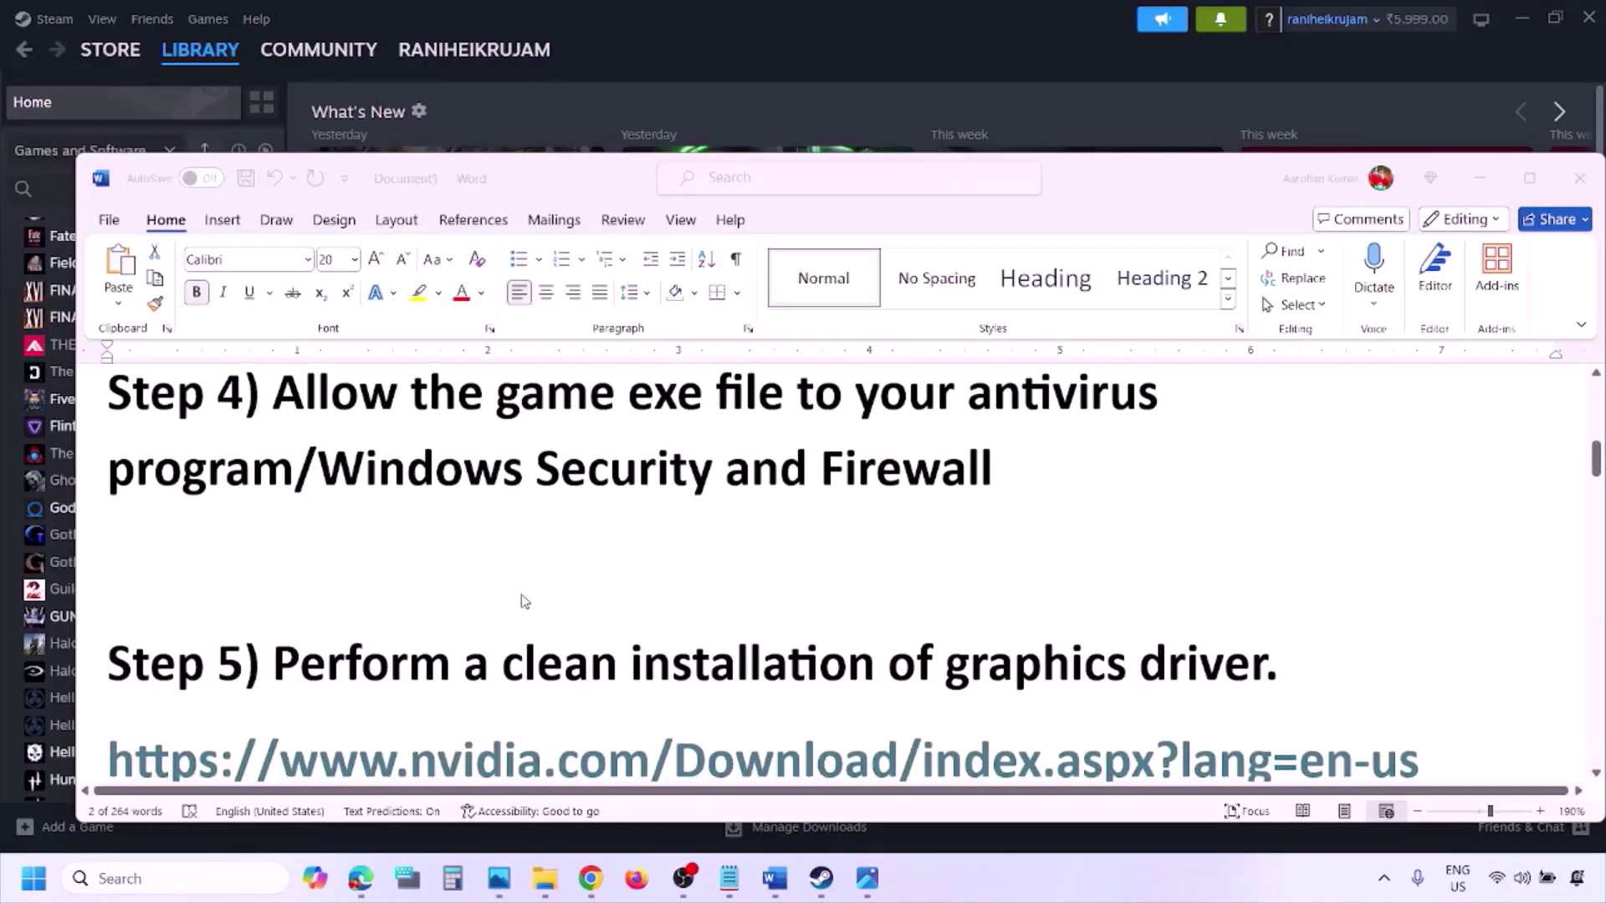
double_click(391, 549)
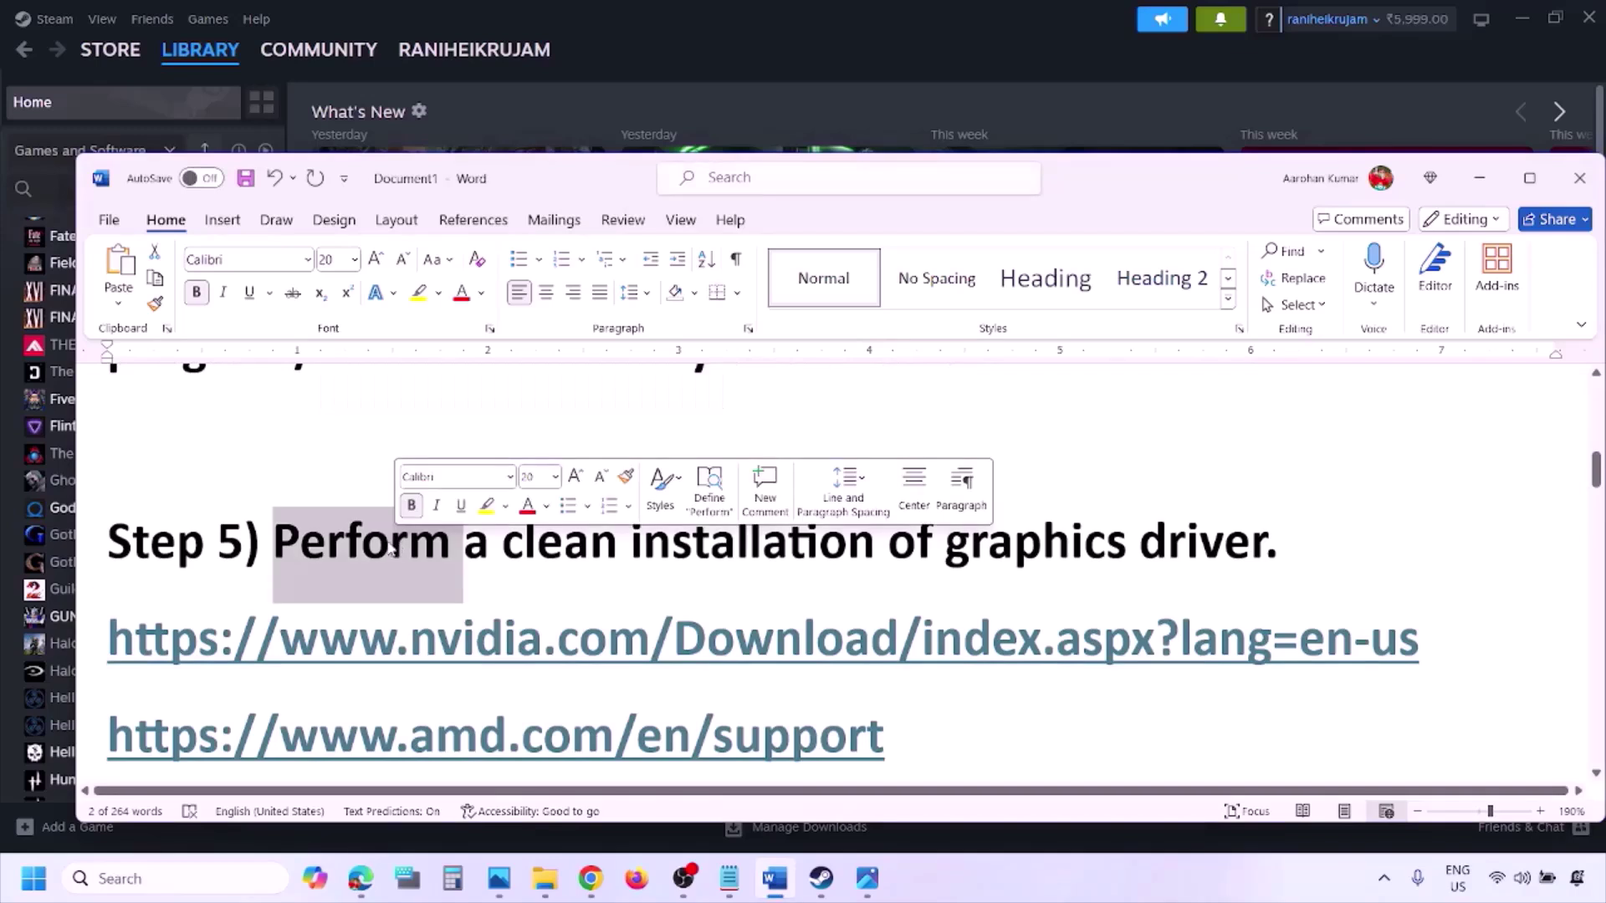
drag(360, 640, 577, 656)
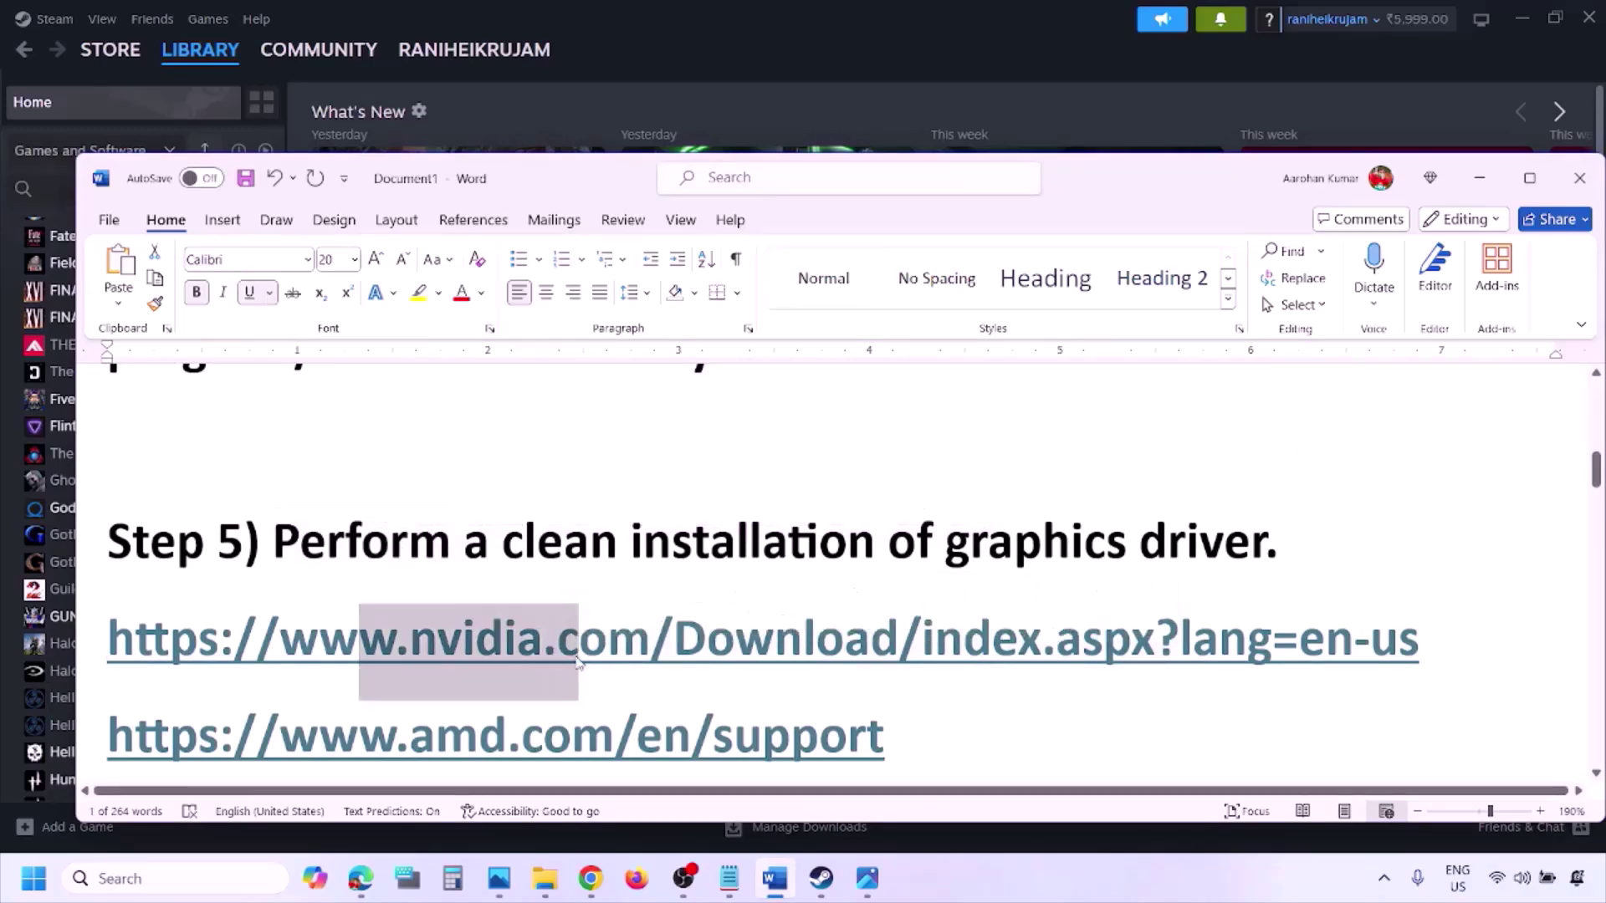
scroll(577, 656, down, 1)
drag(360, 672, 887, 673)
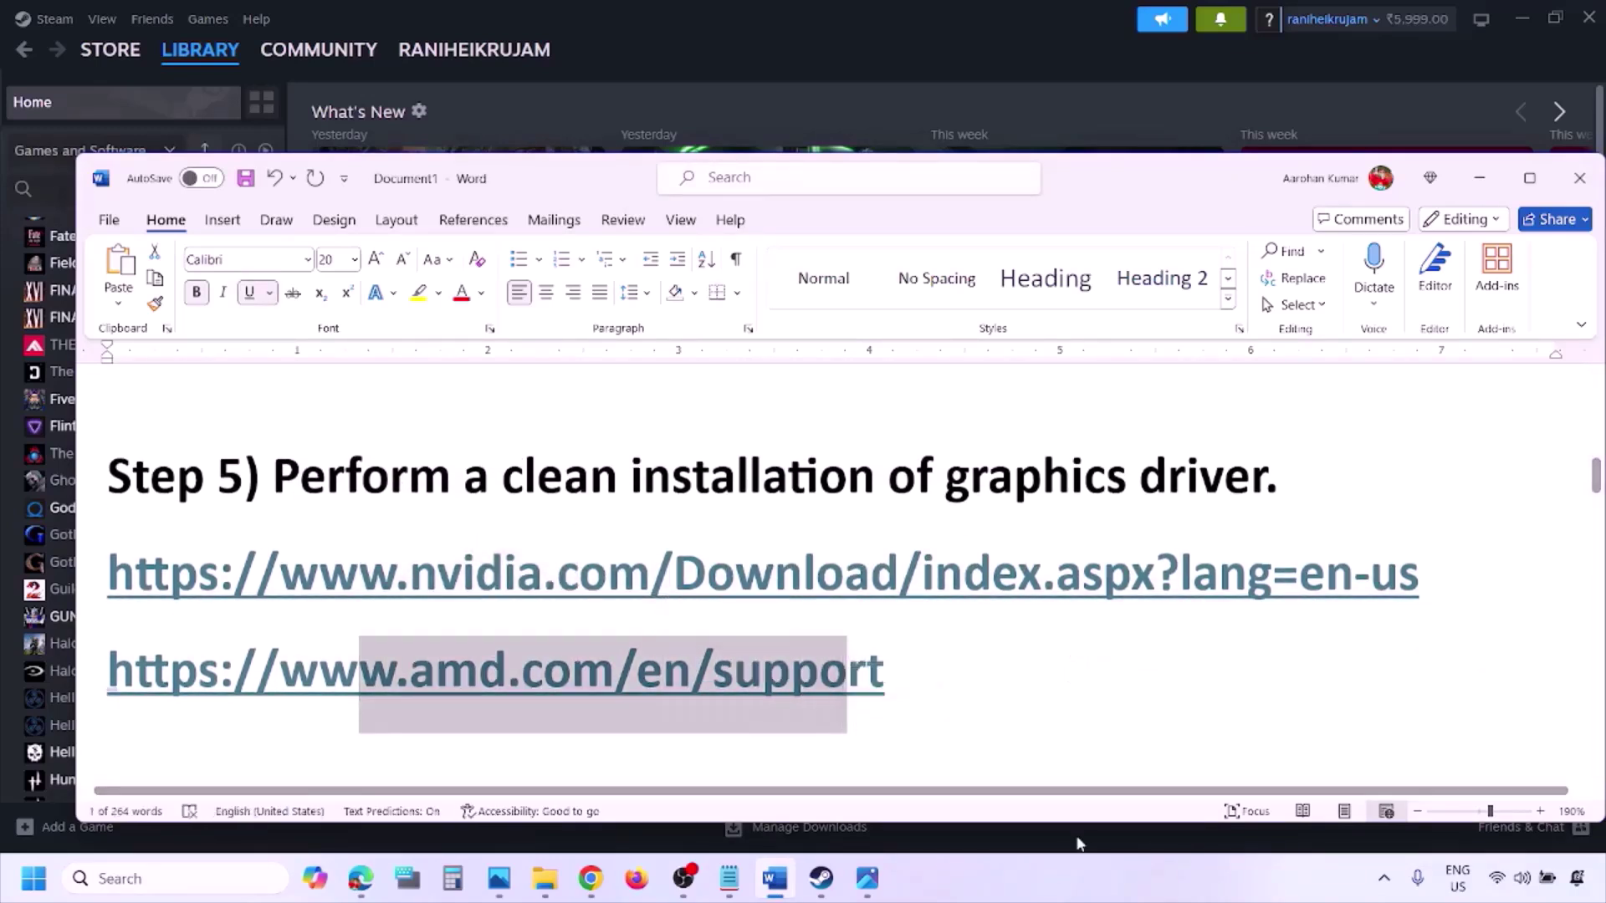
click(1054, 866)
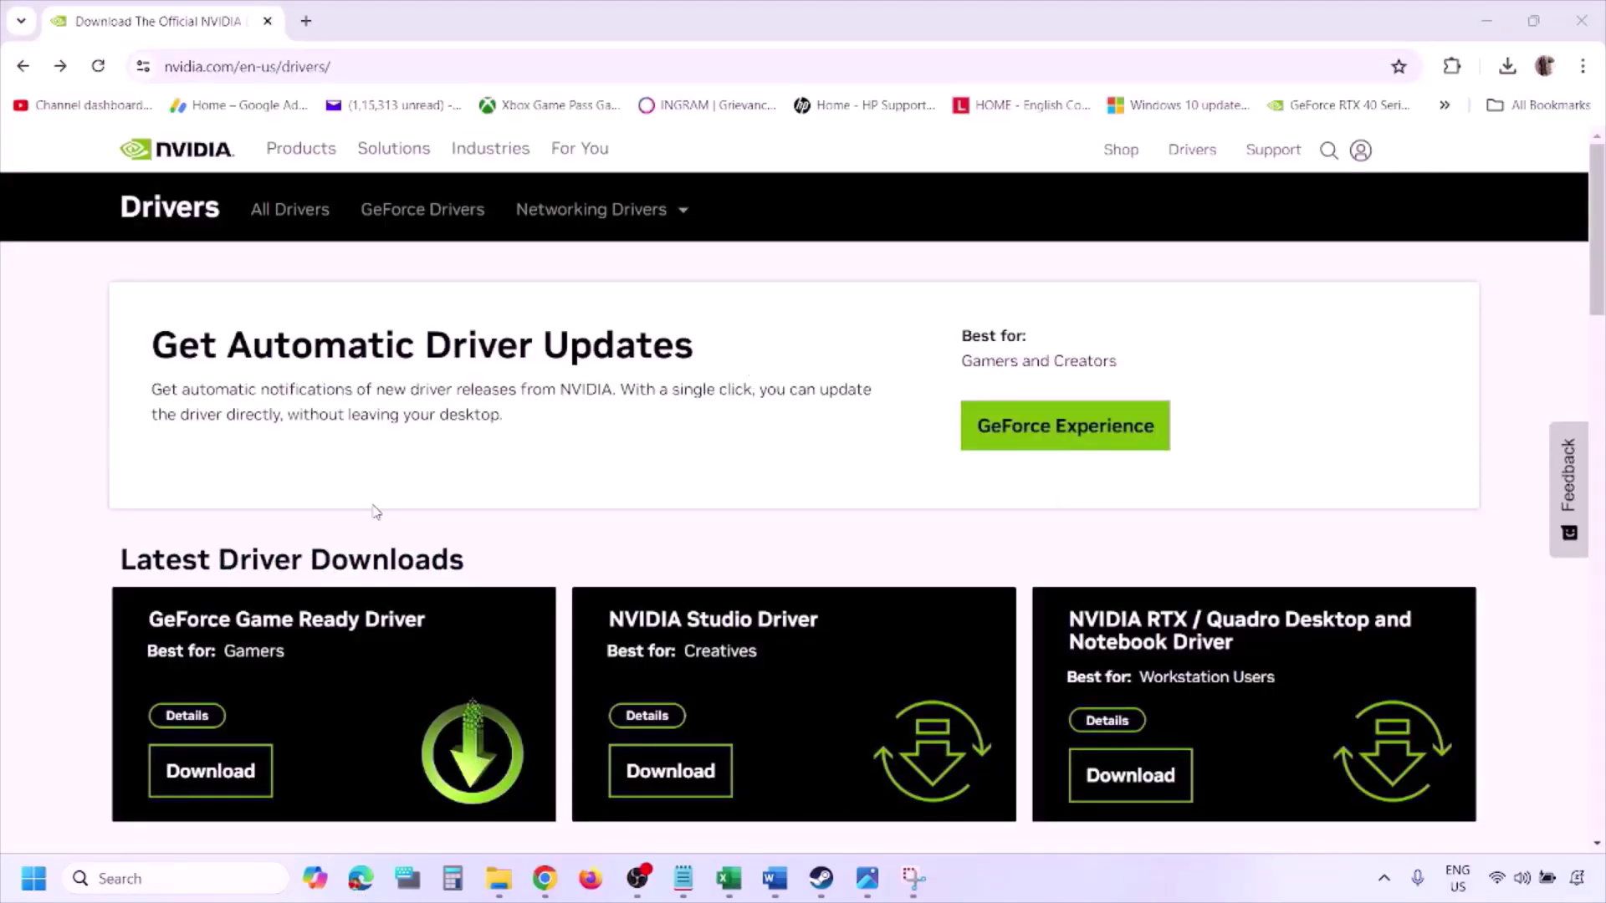
Step: Set the operating system to Windows 11 in the NVIDIA manual driver search and find the drivers for the GeForce RTX 3050 Laptop GPU
scroll(376, 512, down, 9)
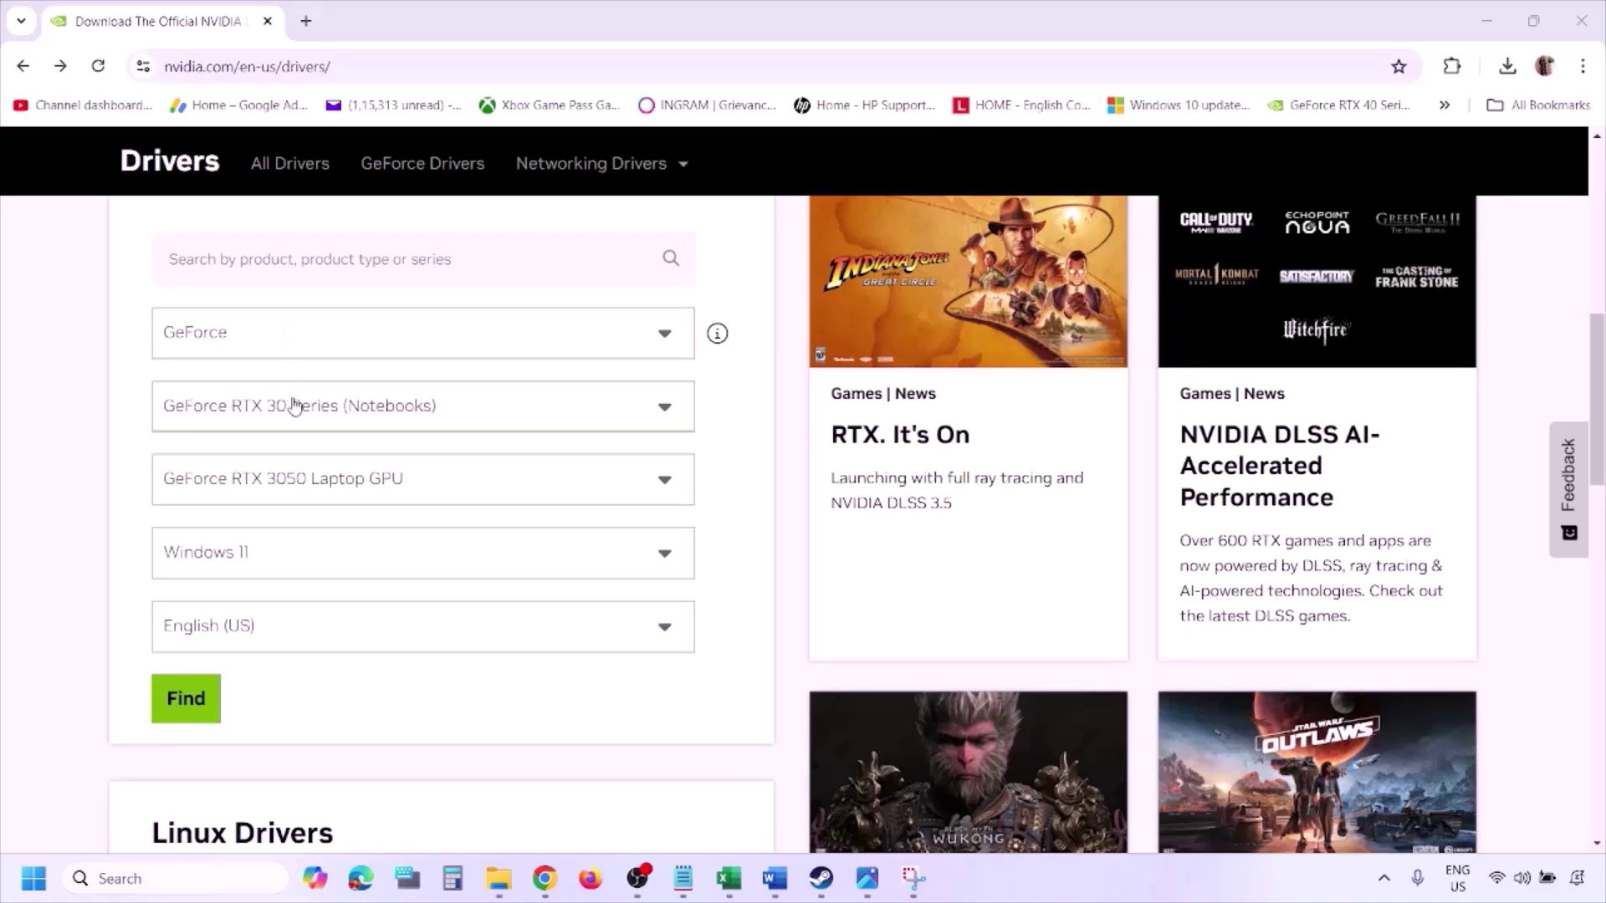
click(266, 557)
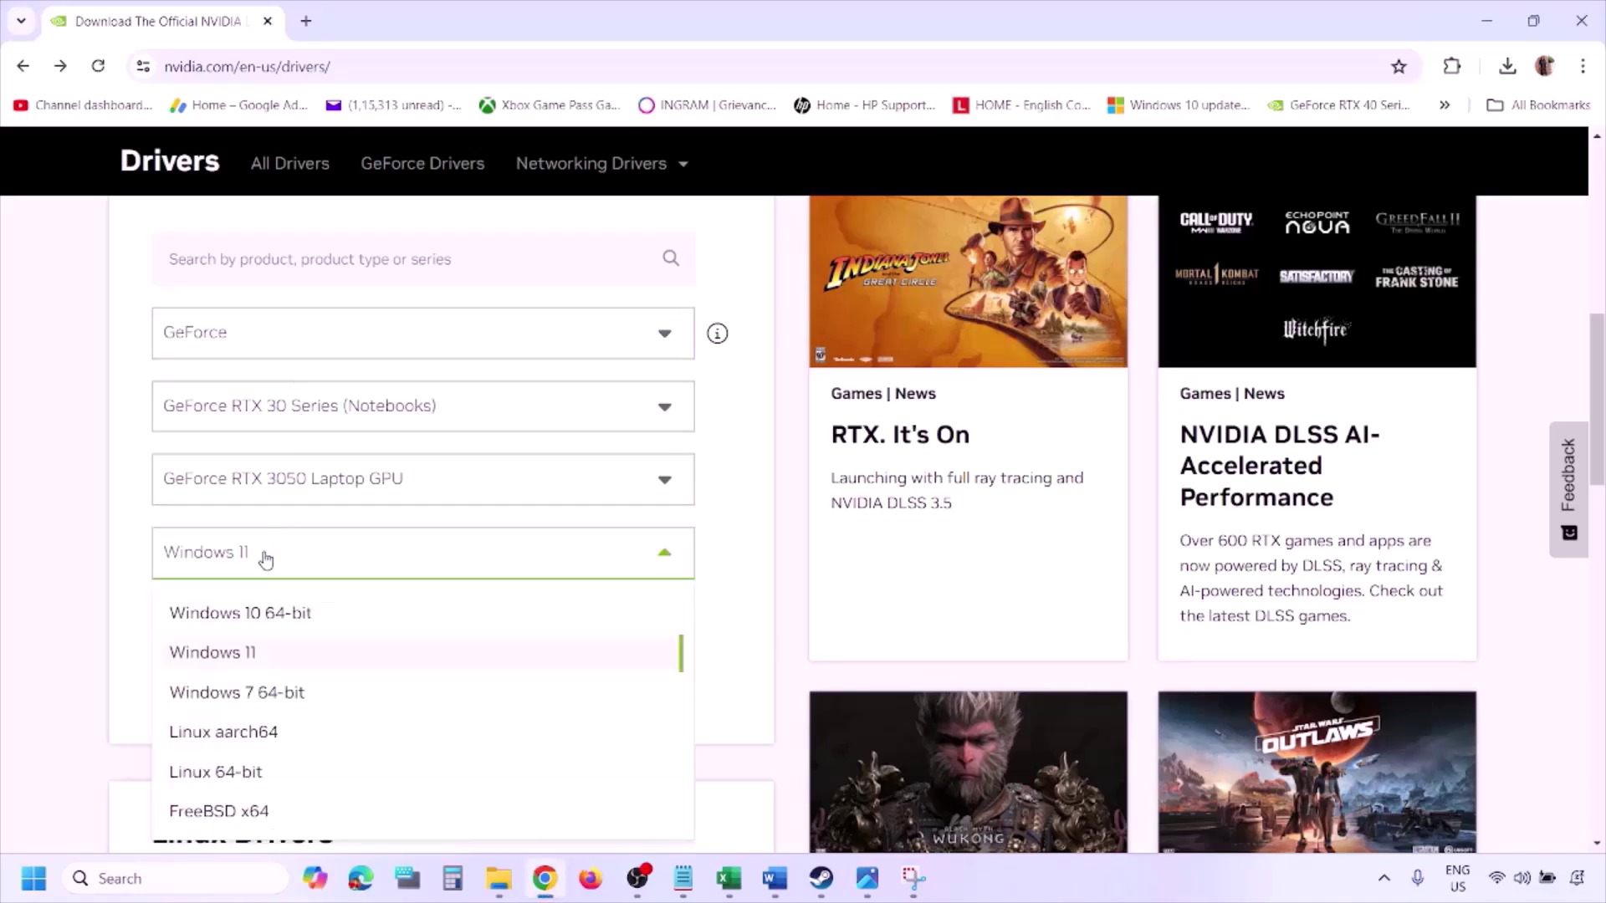
click(235, 655)
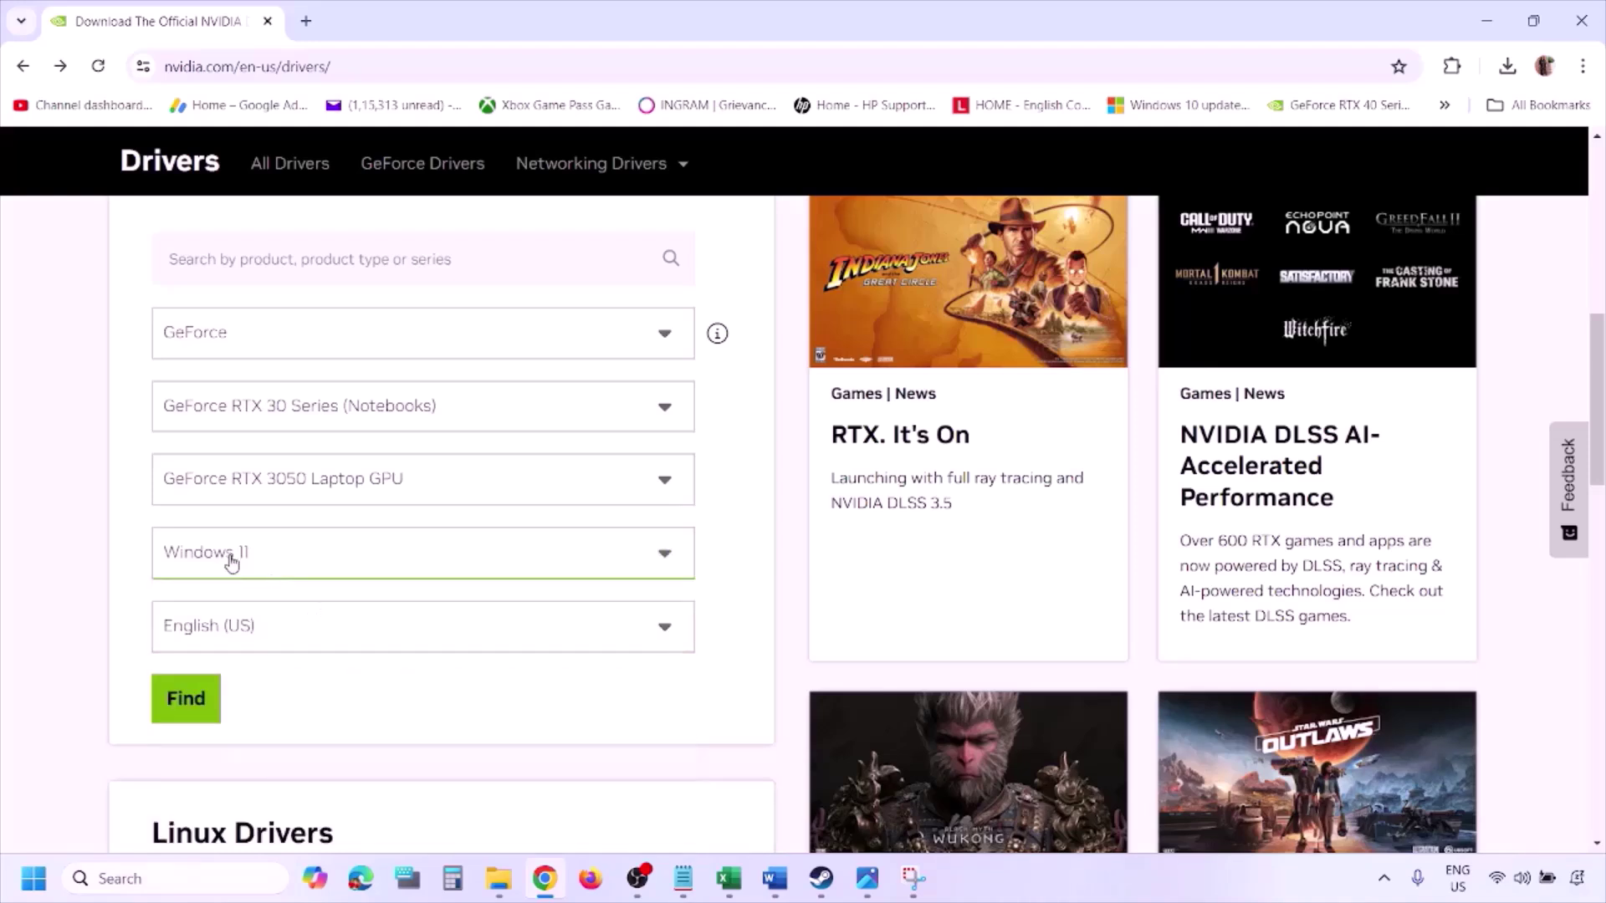
click(186, 700)
Step: Switch to Photos and view the NVIDIA driver download and clean installation screenshots from 1.png through 5.png
click(867, 878)
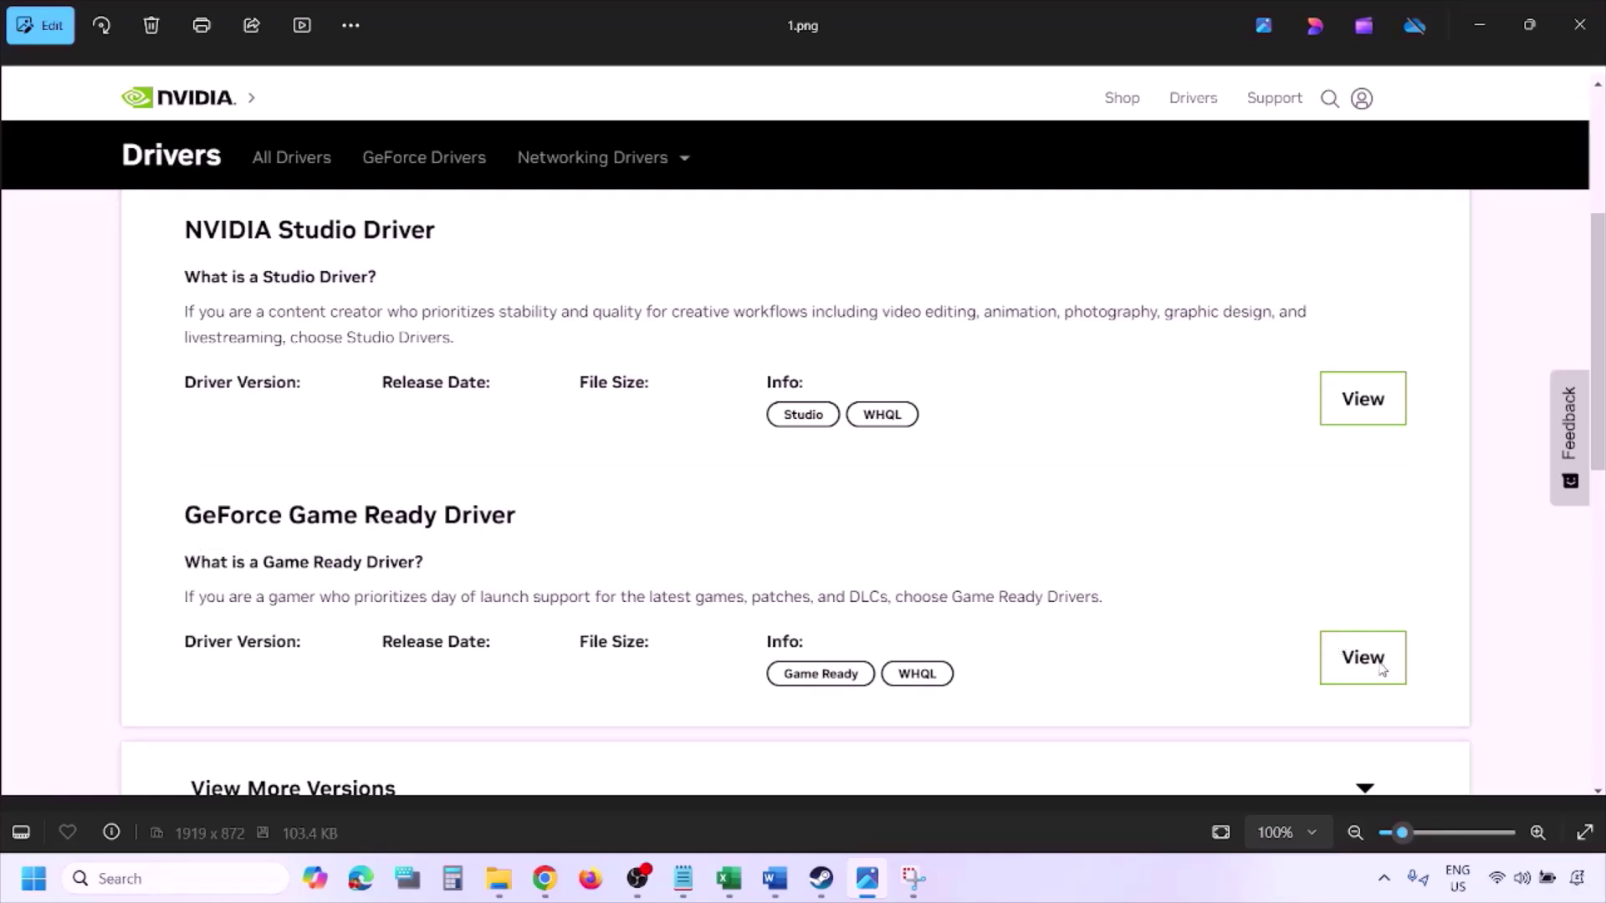
key(Right)
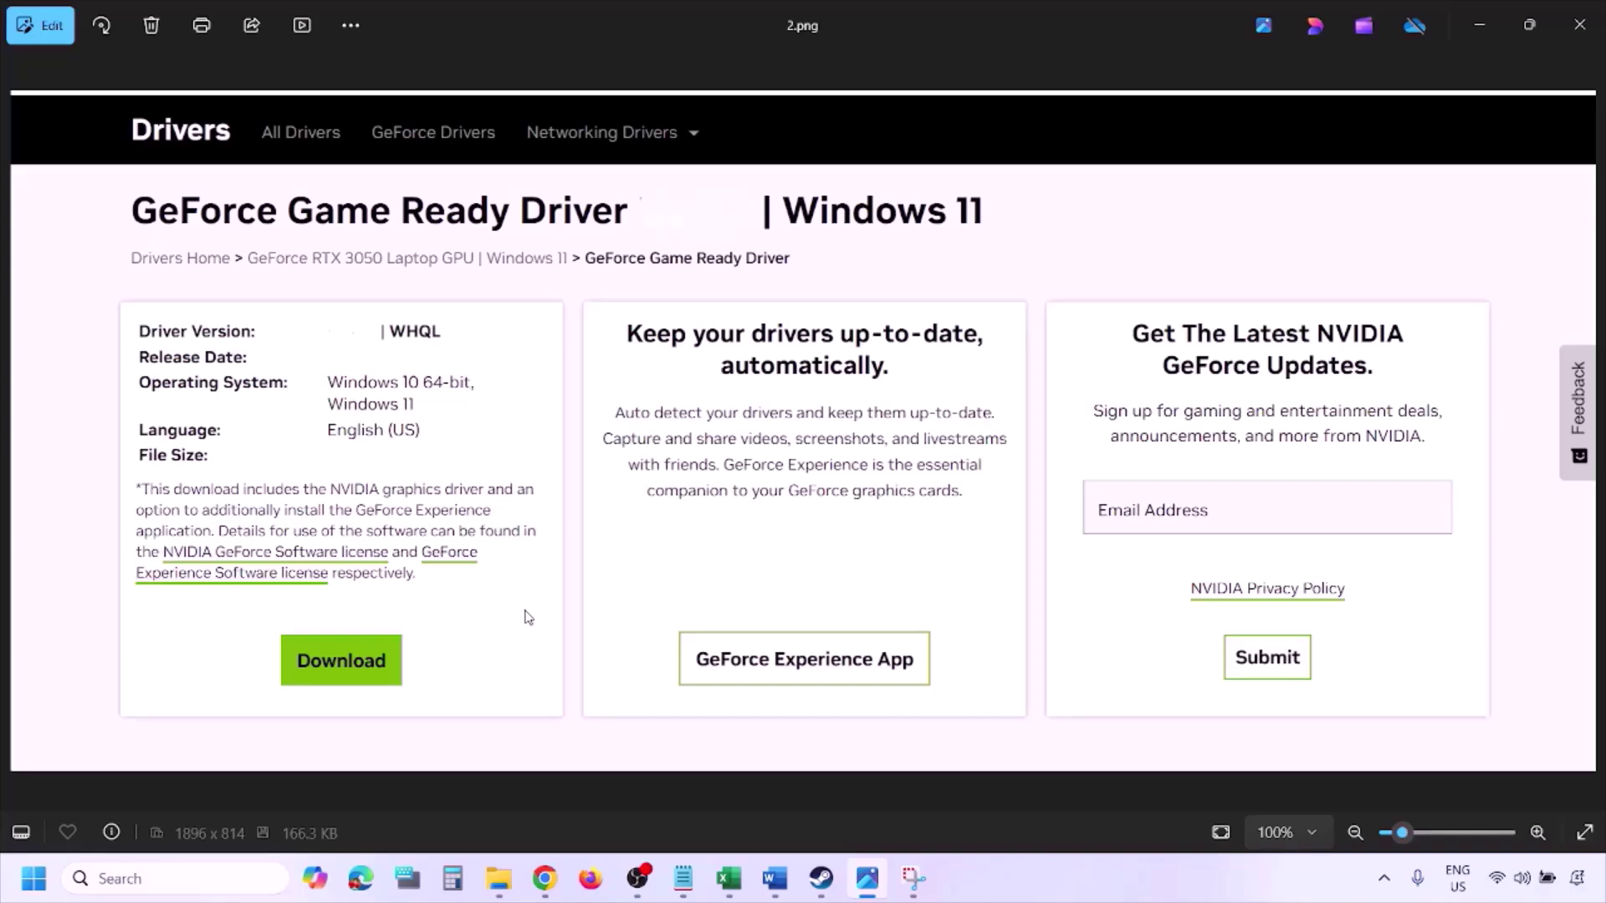
key(Right)
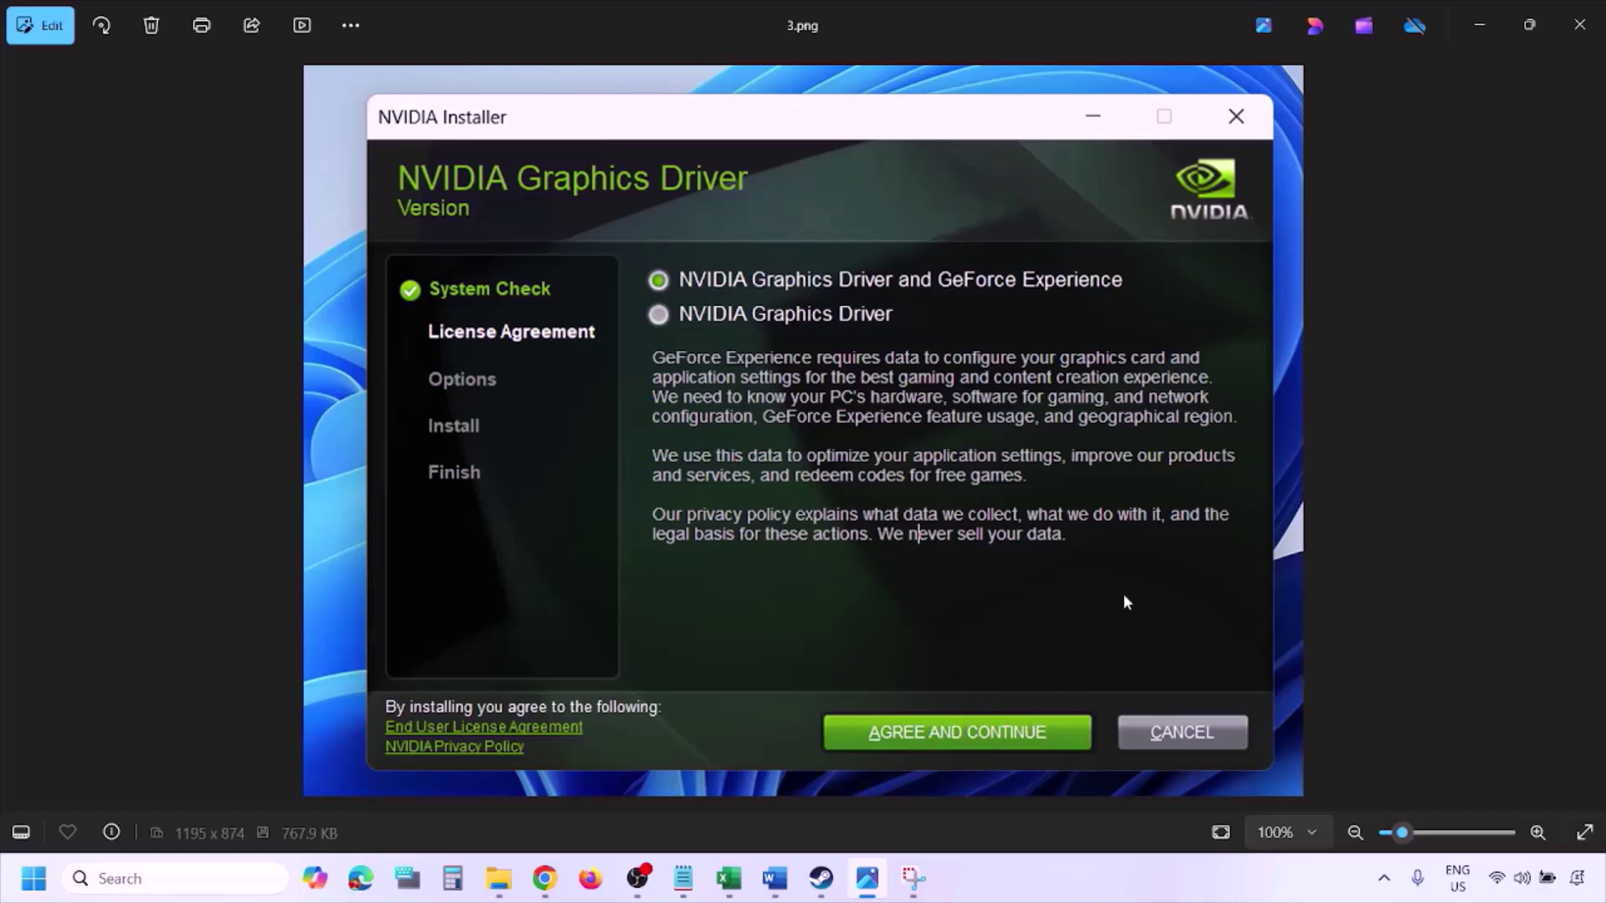
key(Right)
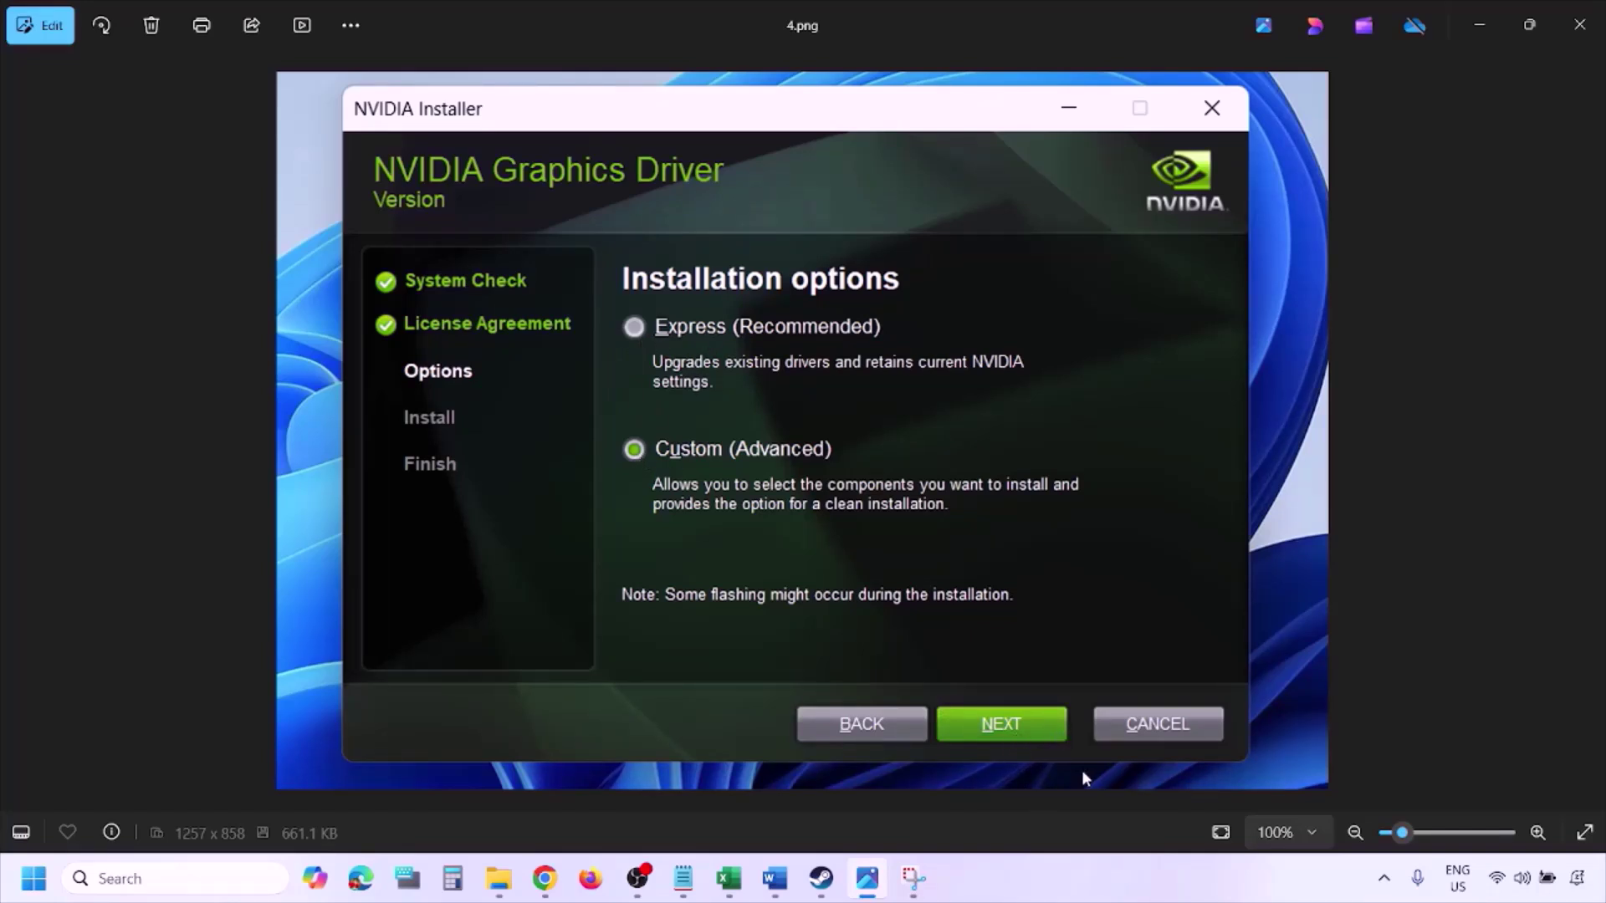
key(Right)
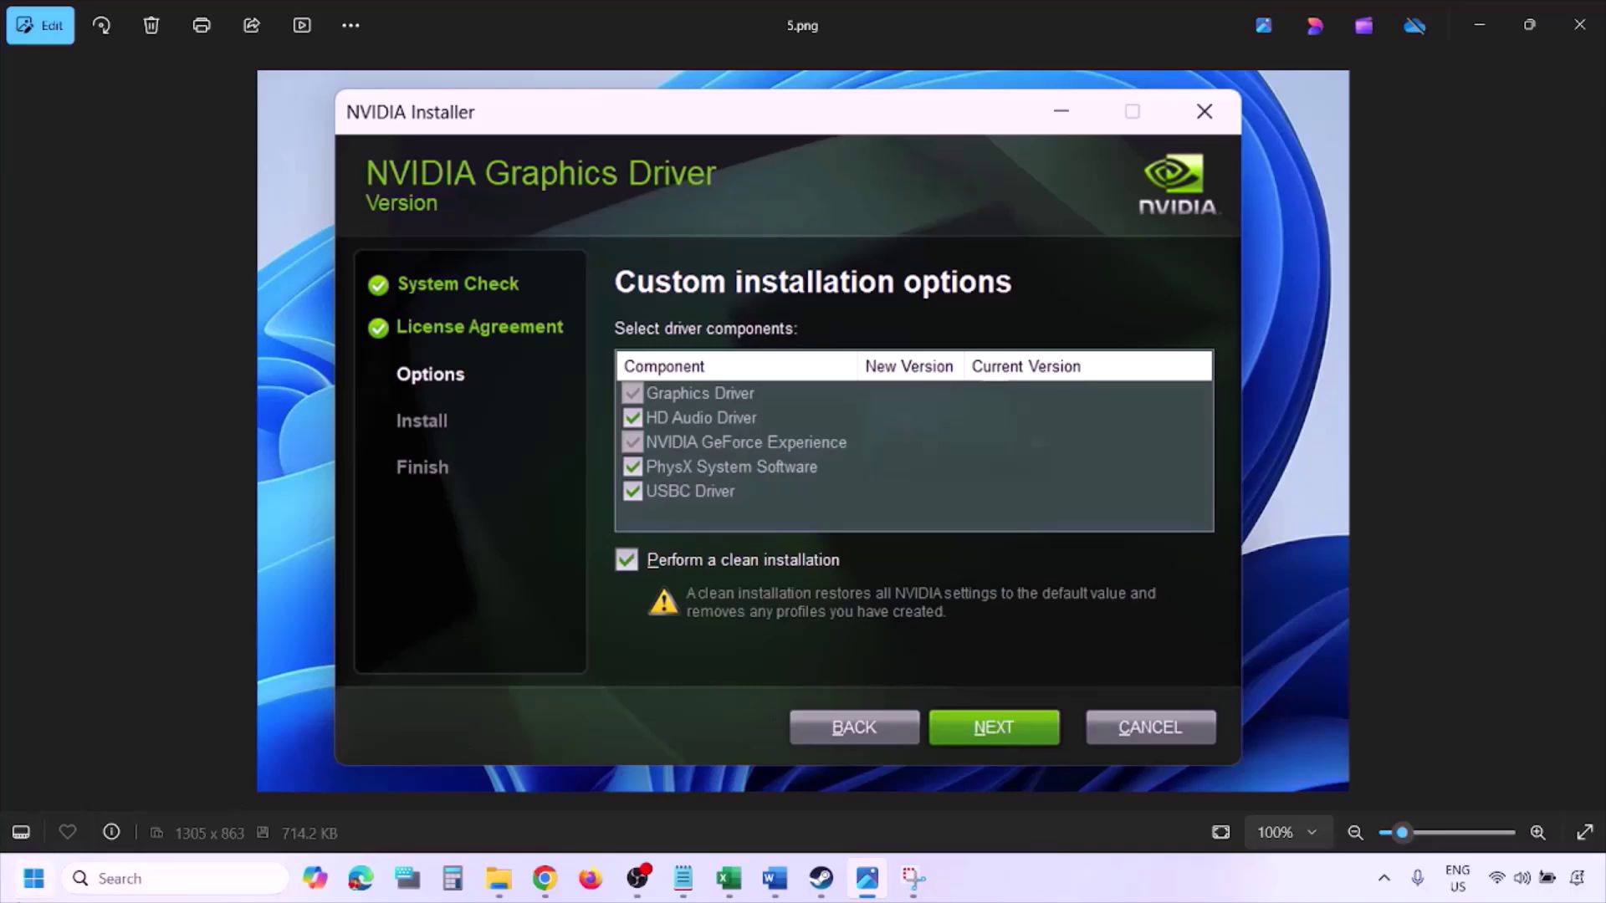
Step: Show the Restart option among the Windows power options and dismiss it without restarting
click(33, 878)
click(614, 811)
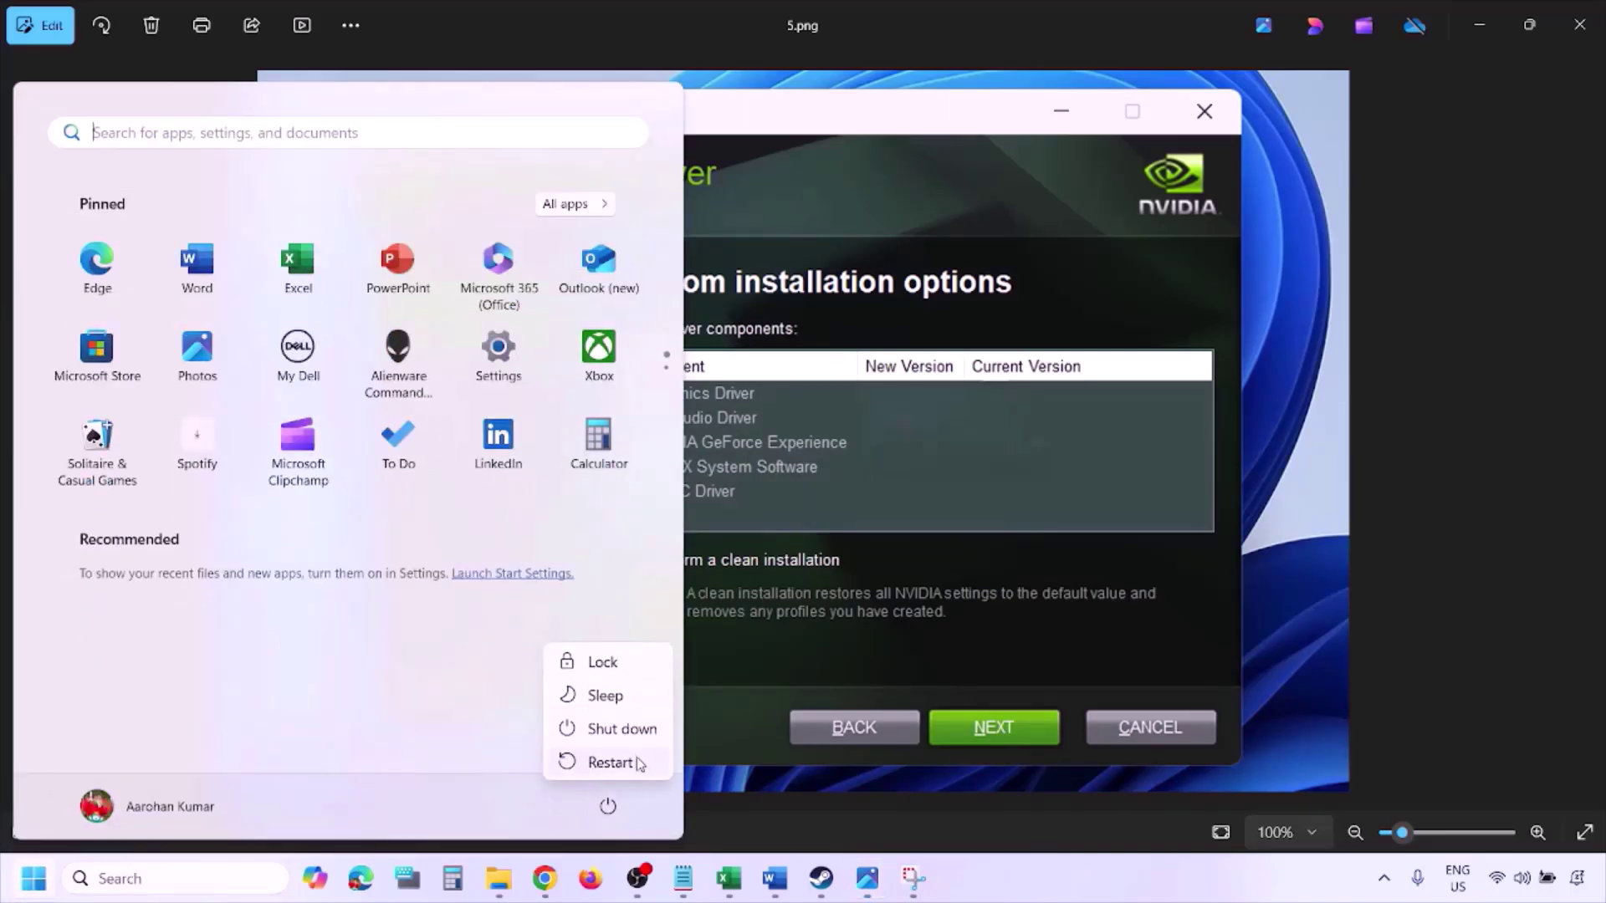
key(Escape)
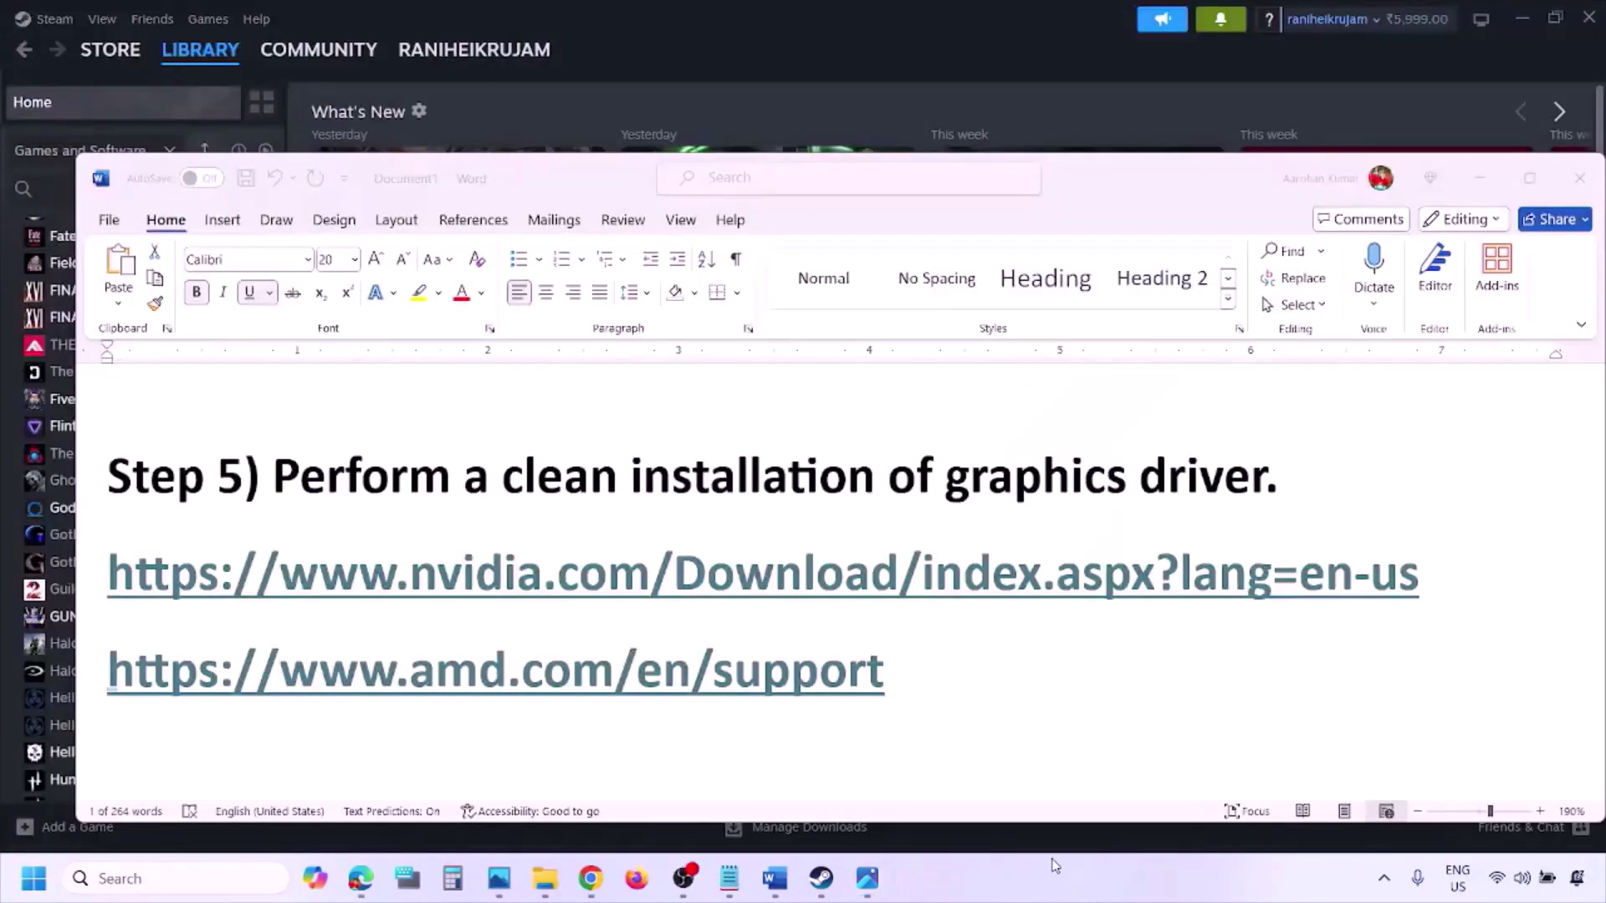
Step: Select the AMD support link under Step 5 in the Word document, check the Windows power options, and delete the link
click(948, 671)
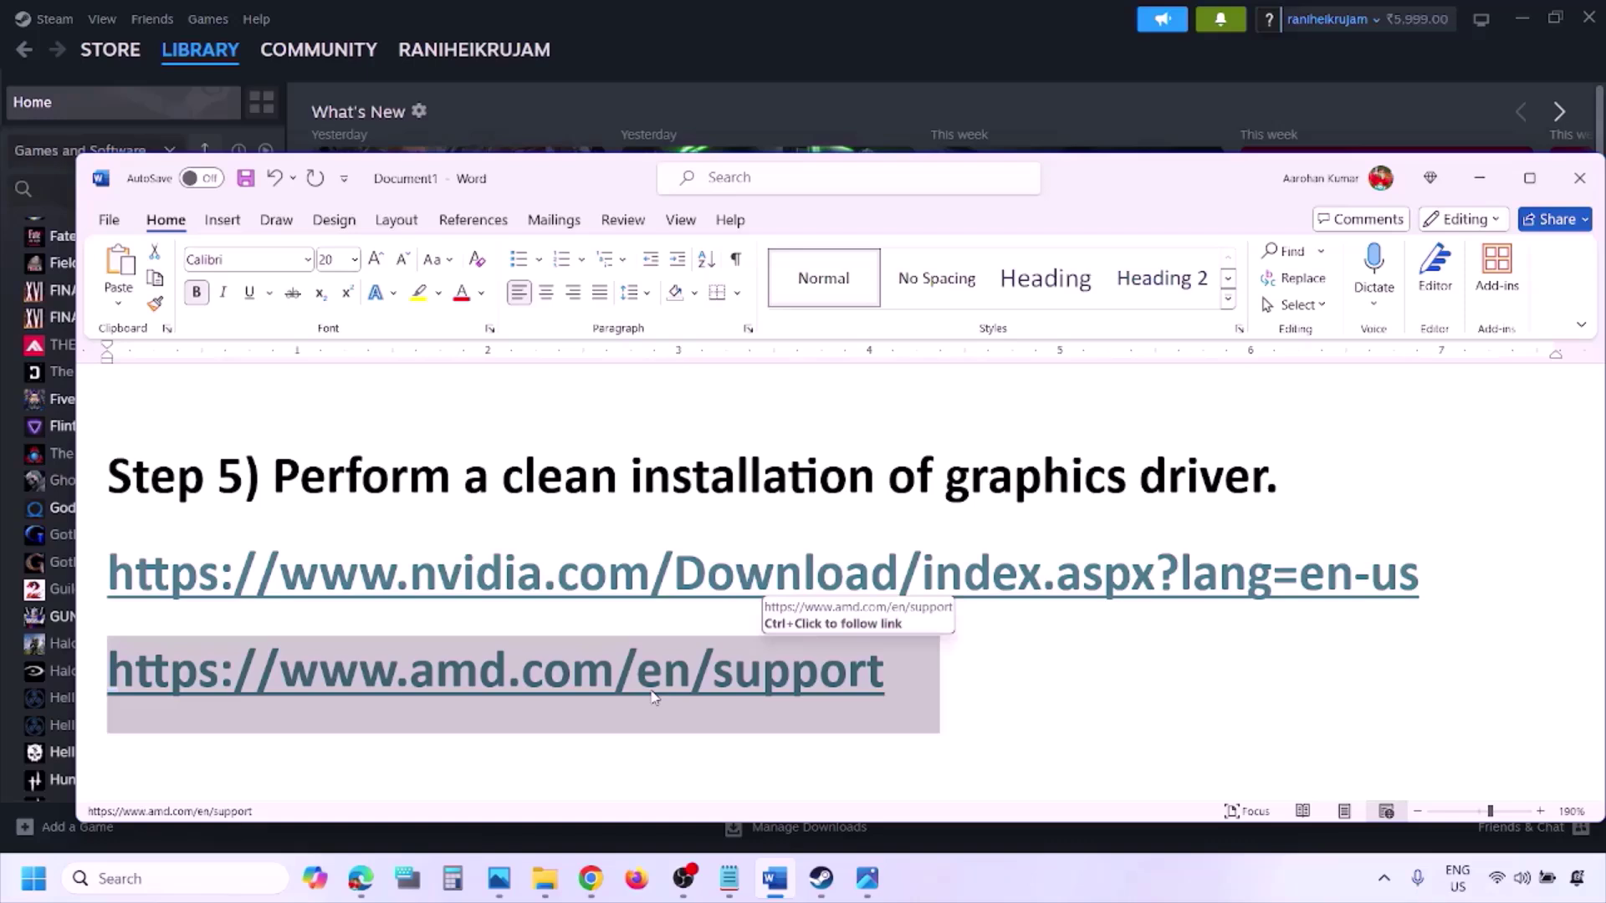
click(34, 878)
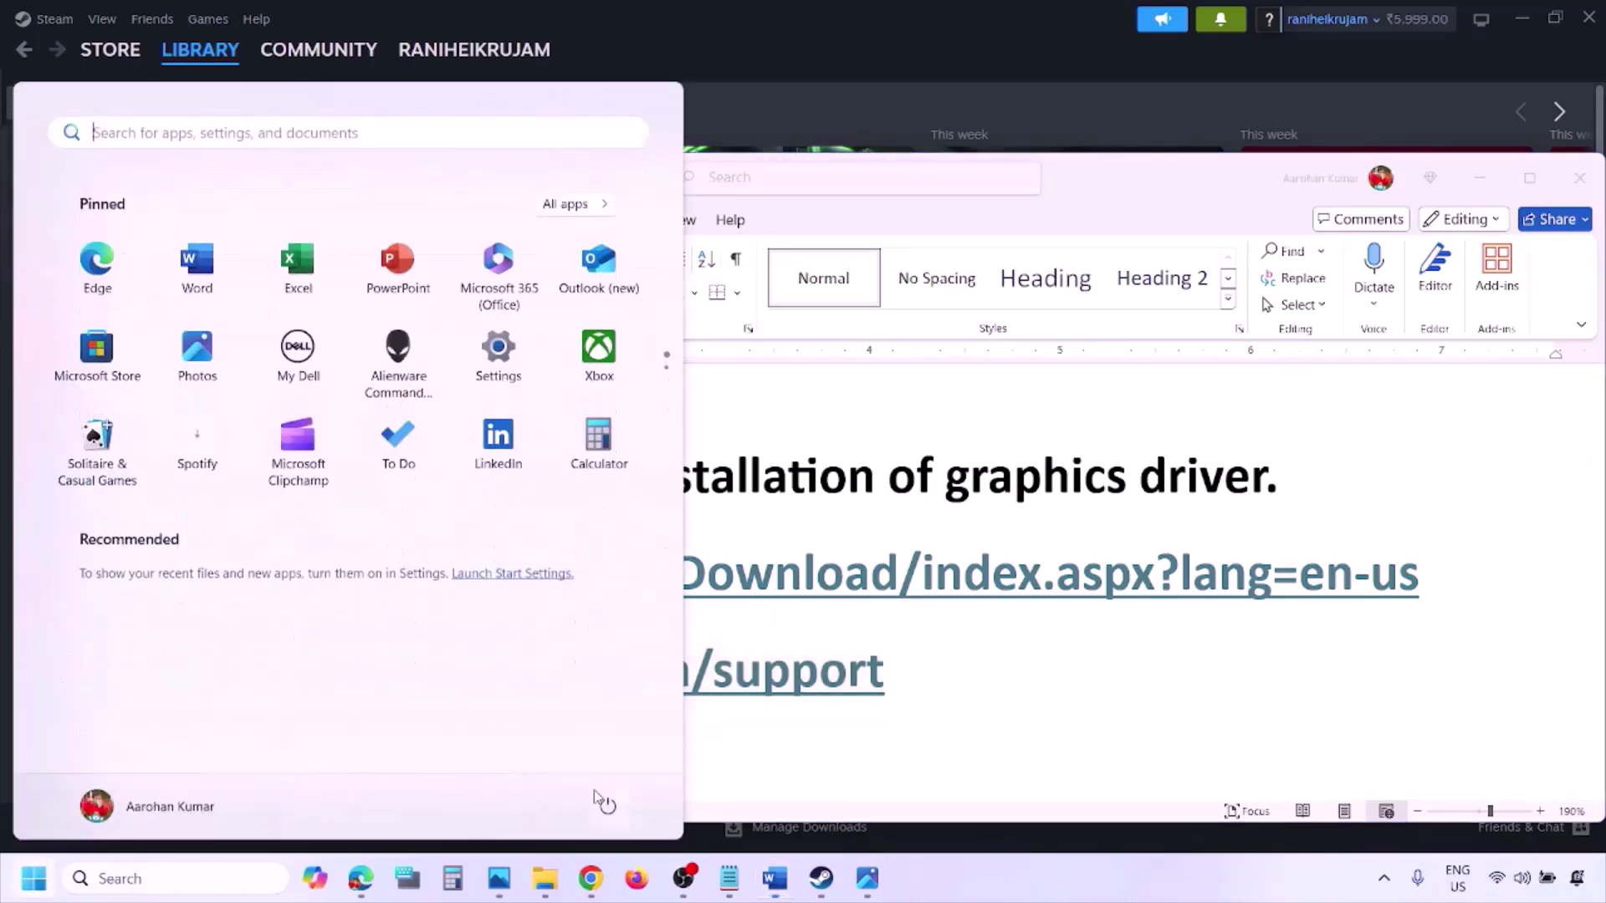
click(608, 807)
click(1014, 882)
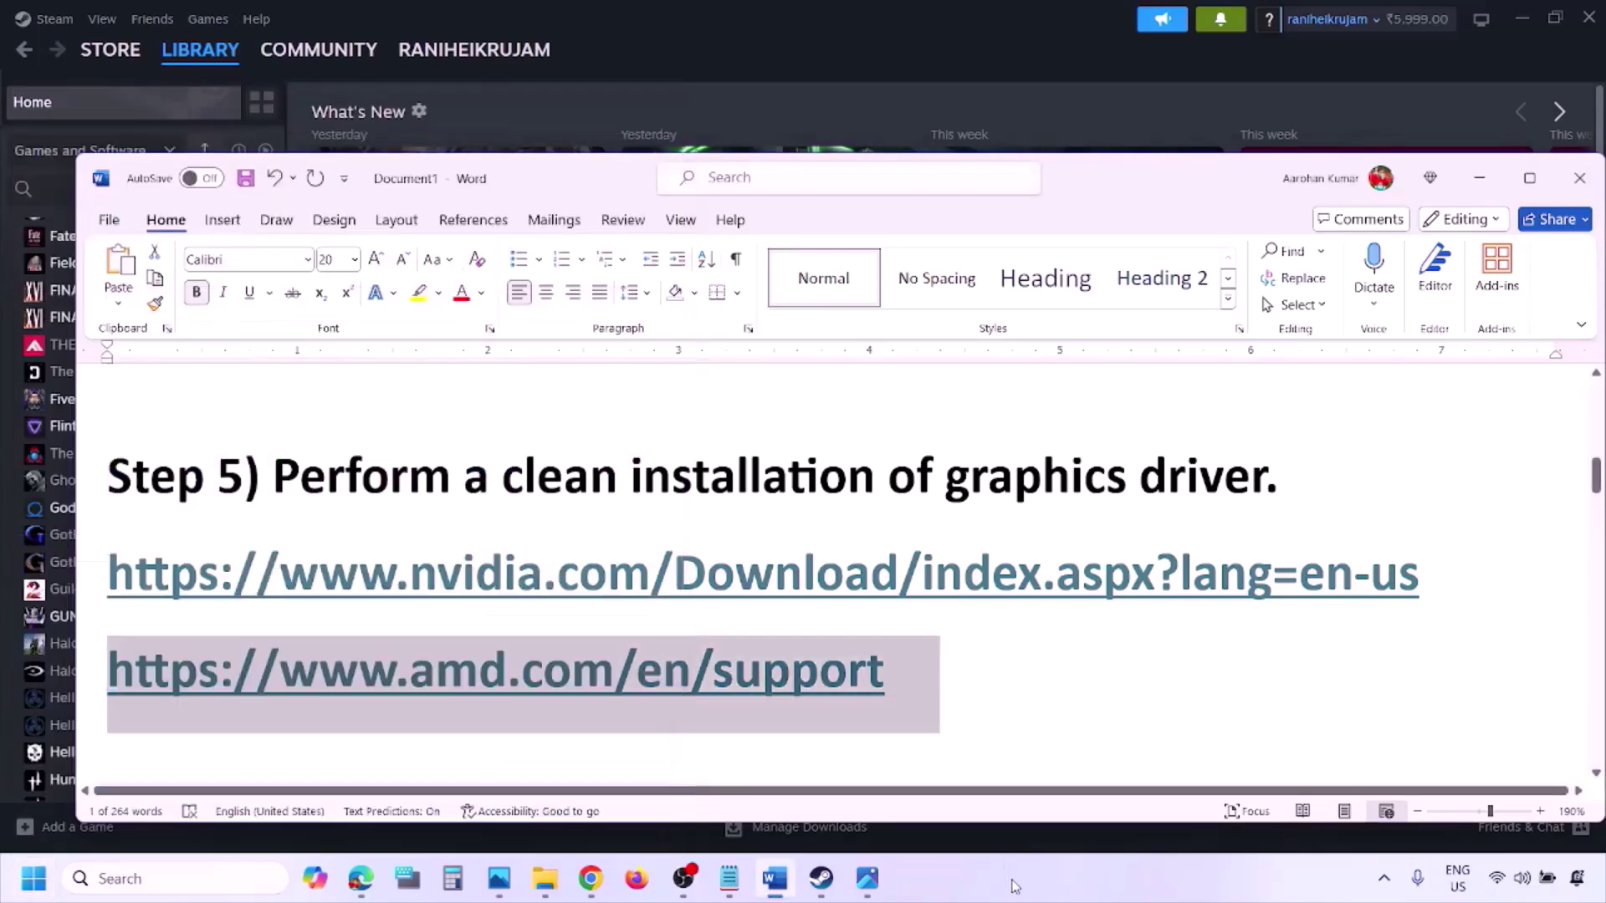
key(Delete)
scroll(753, 574, down, 5)
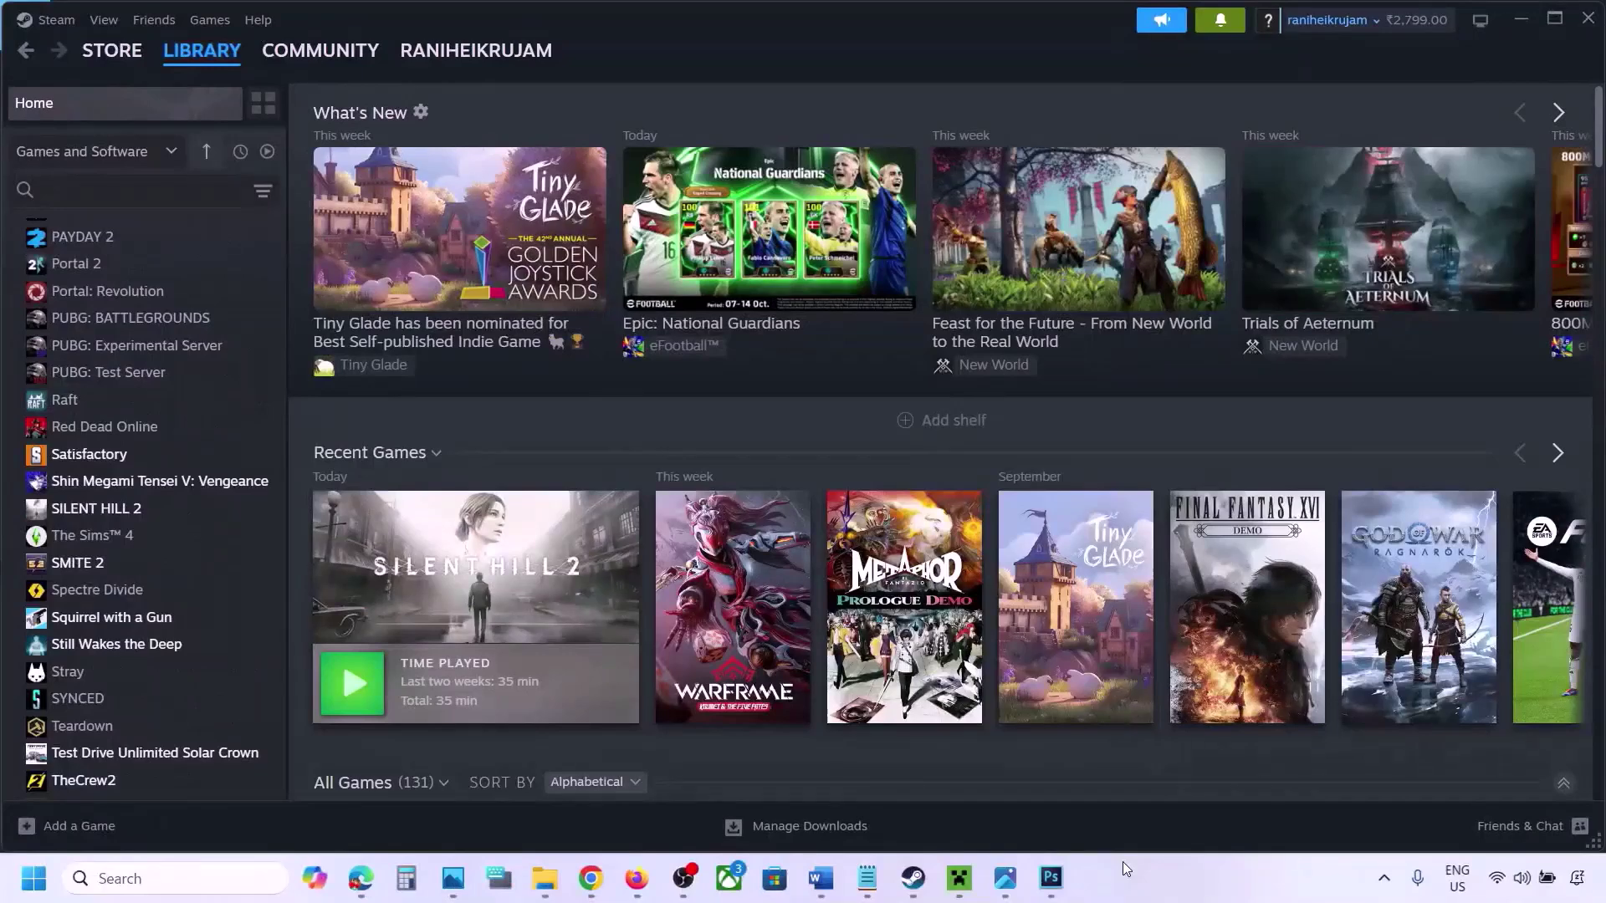
Step: Search Windows for "graphics" and open the Graphics settings
click(129, 877)
text(graph)
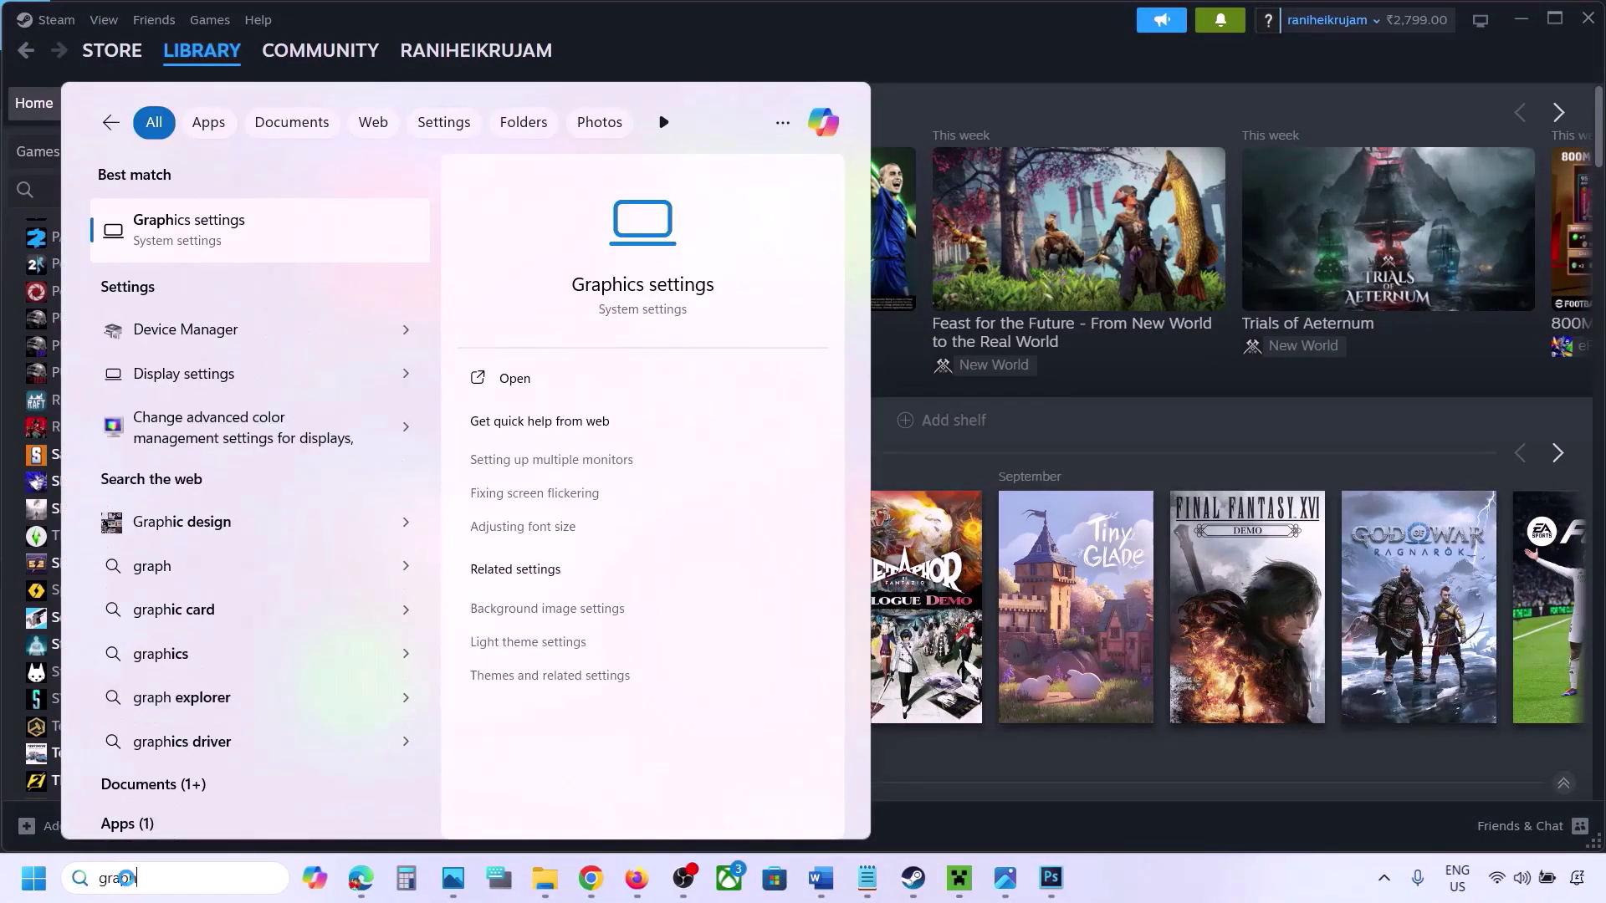
text(ics)
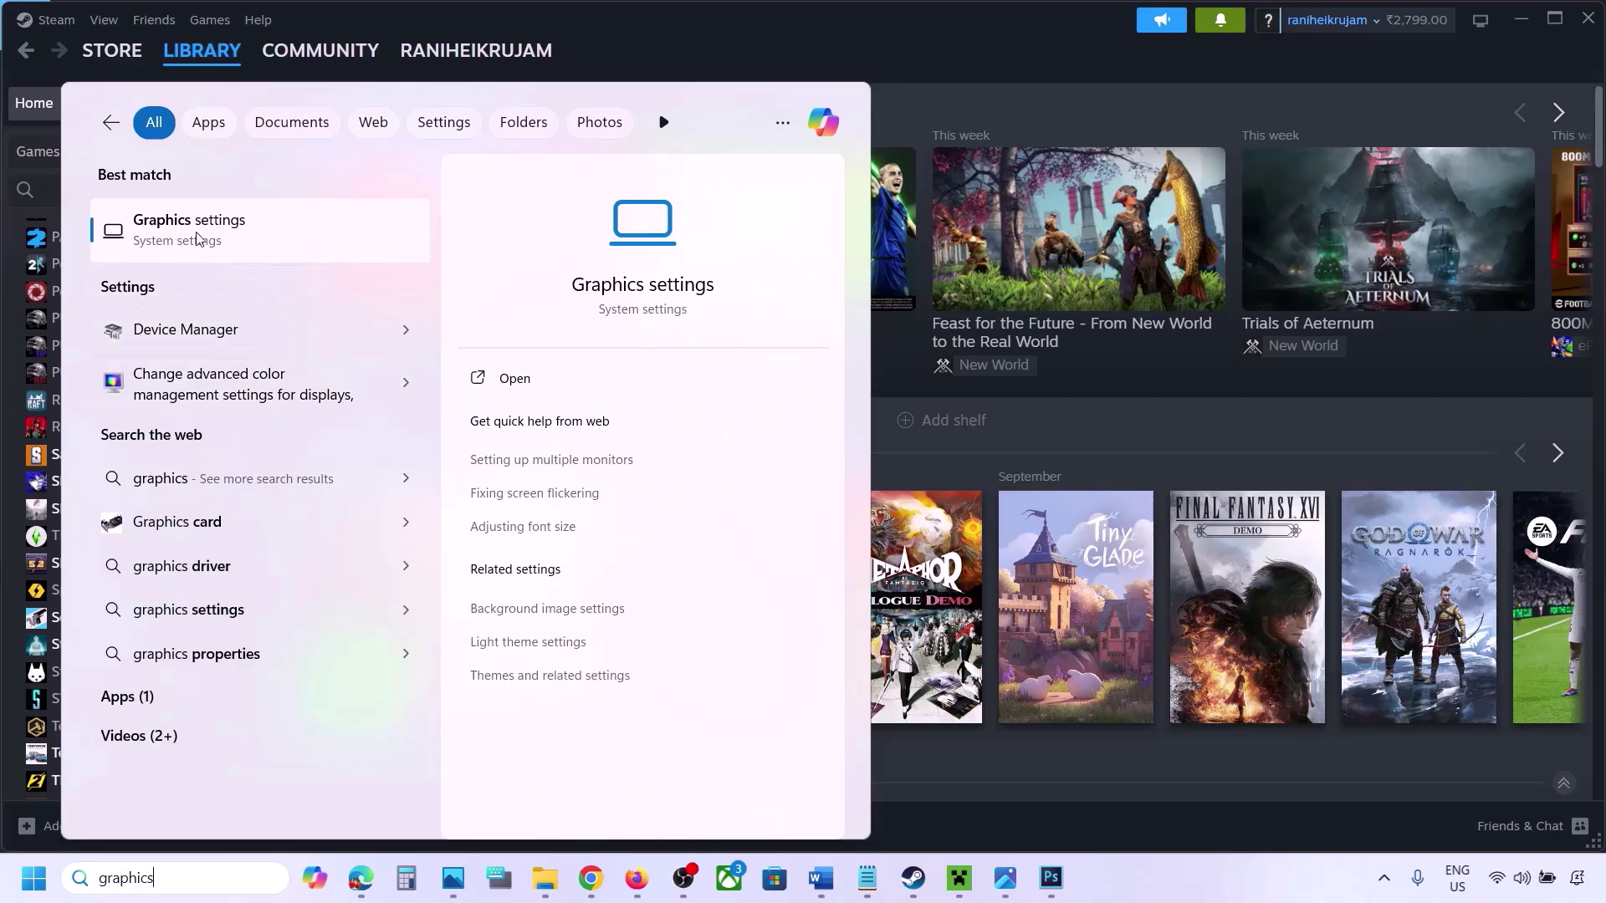
click(197, 239)
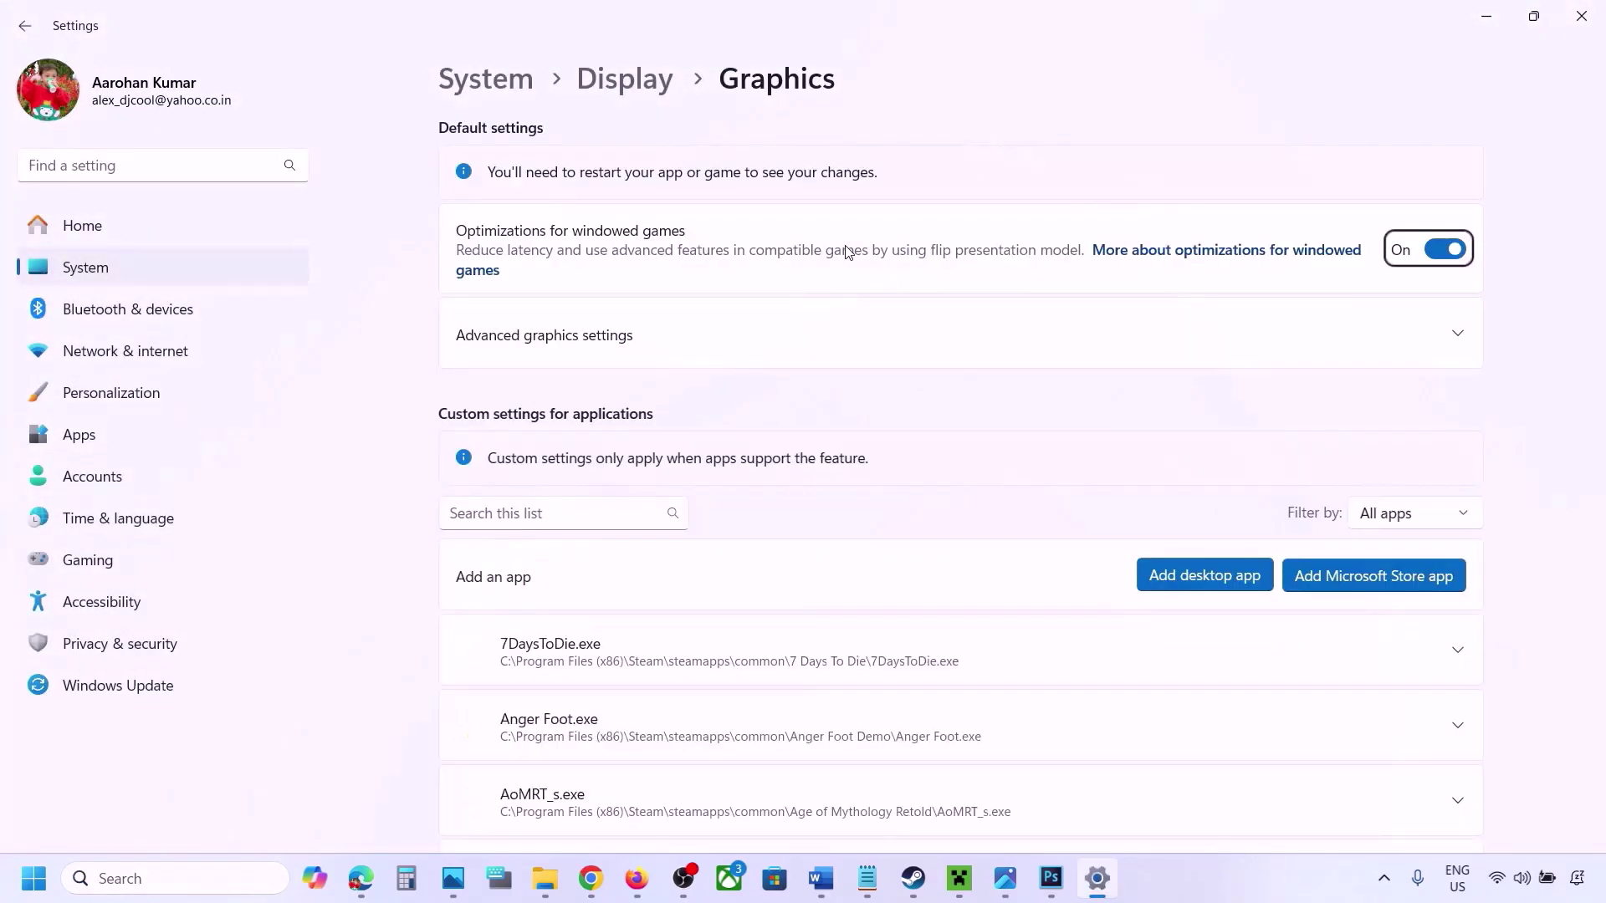
Step: Start adding a desktop app, browse to the Steam\steamapps\common folder, and cancel the file selection
click(1212, 577)
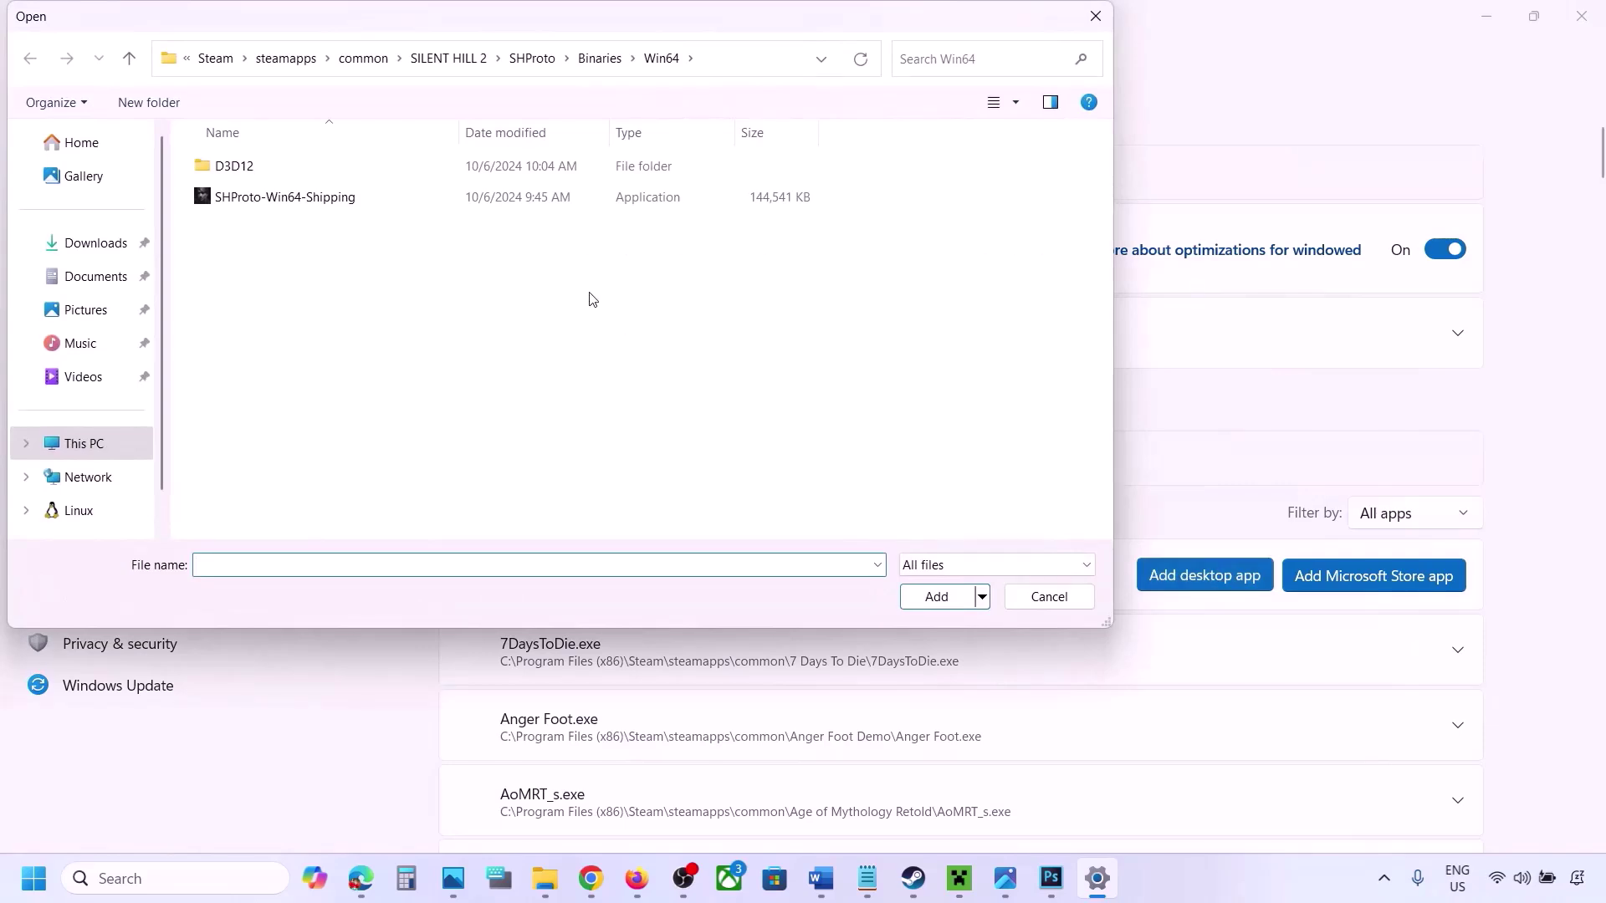
click(372, 59)
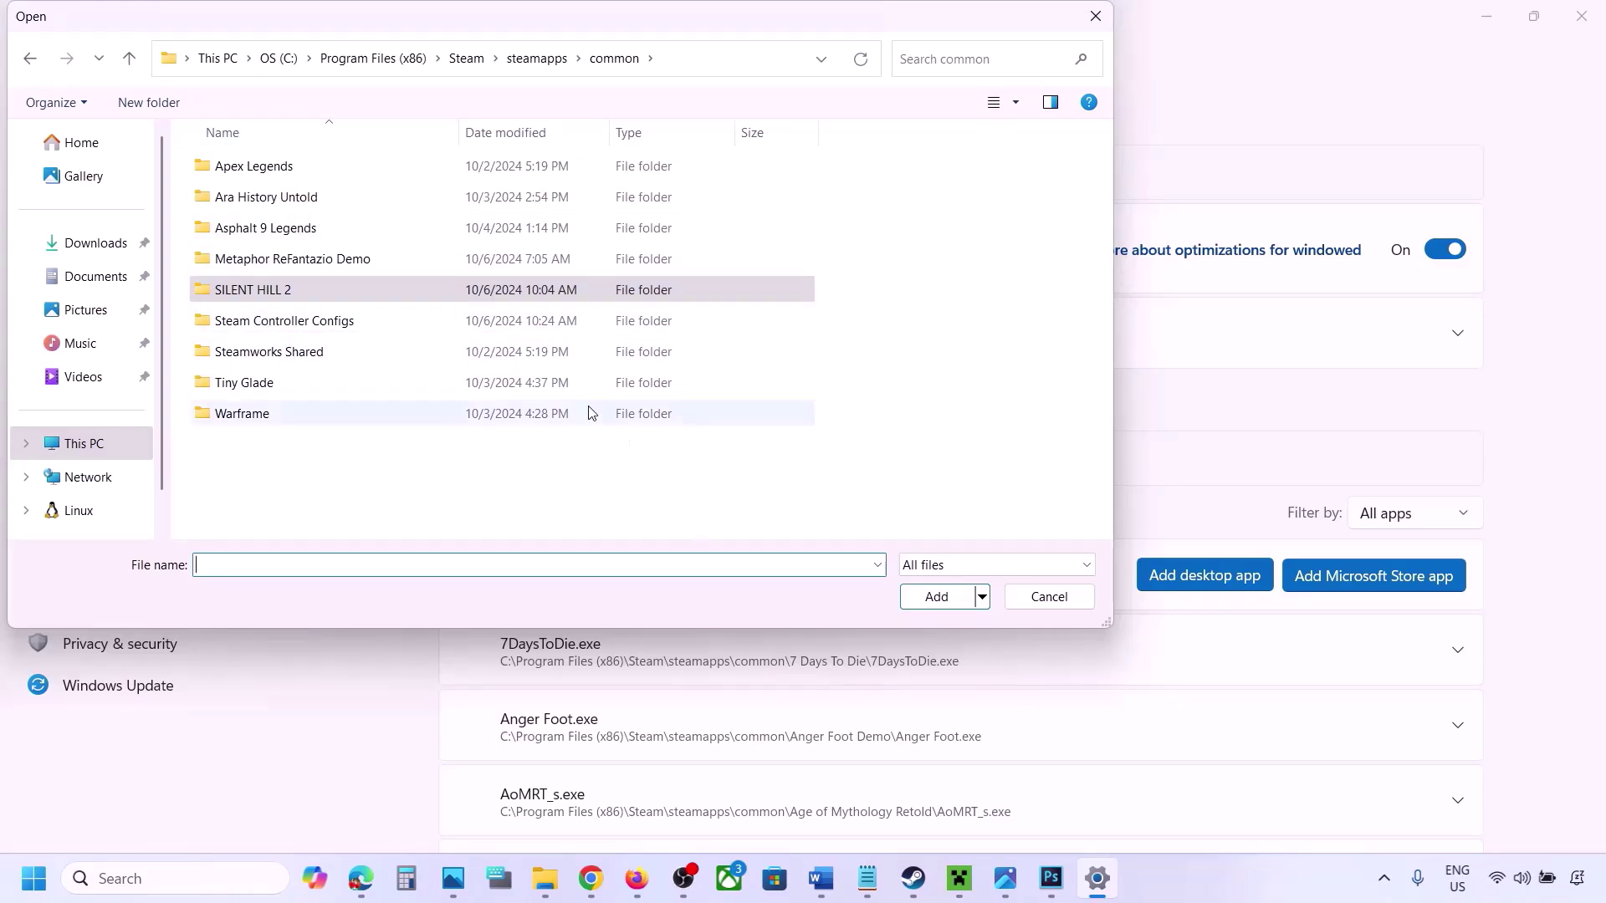
click(1034, 600)
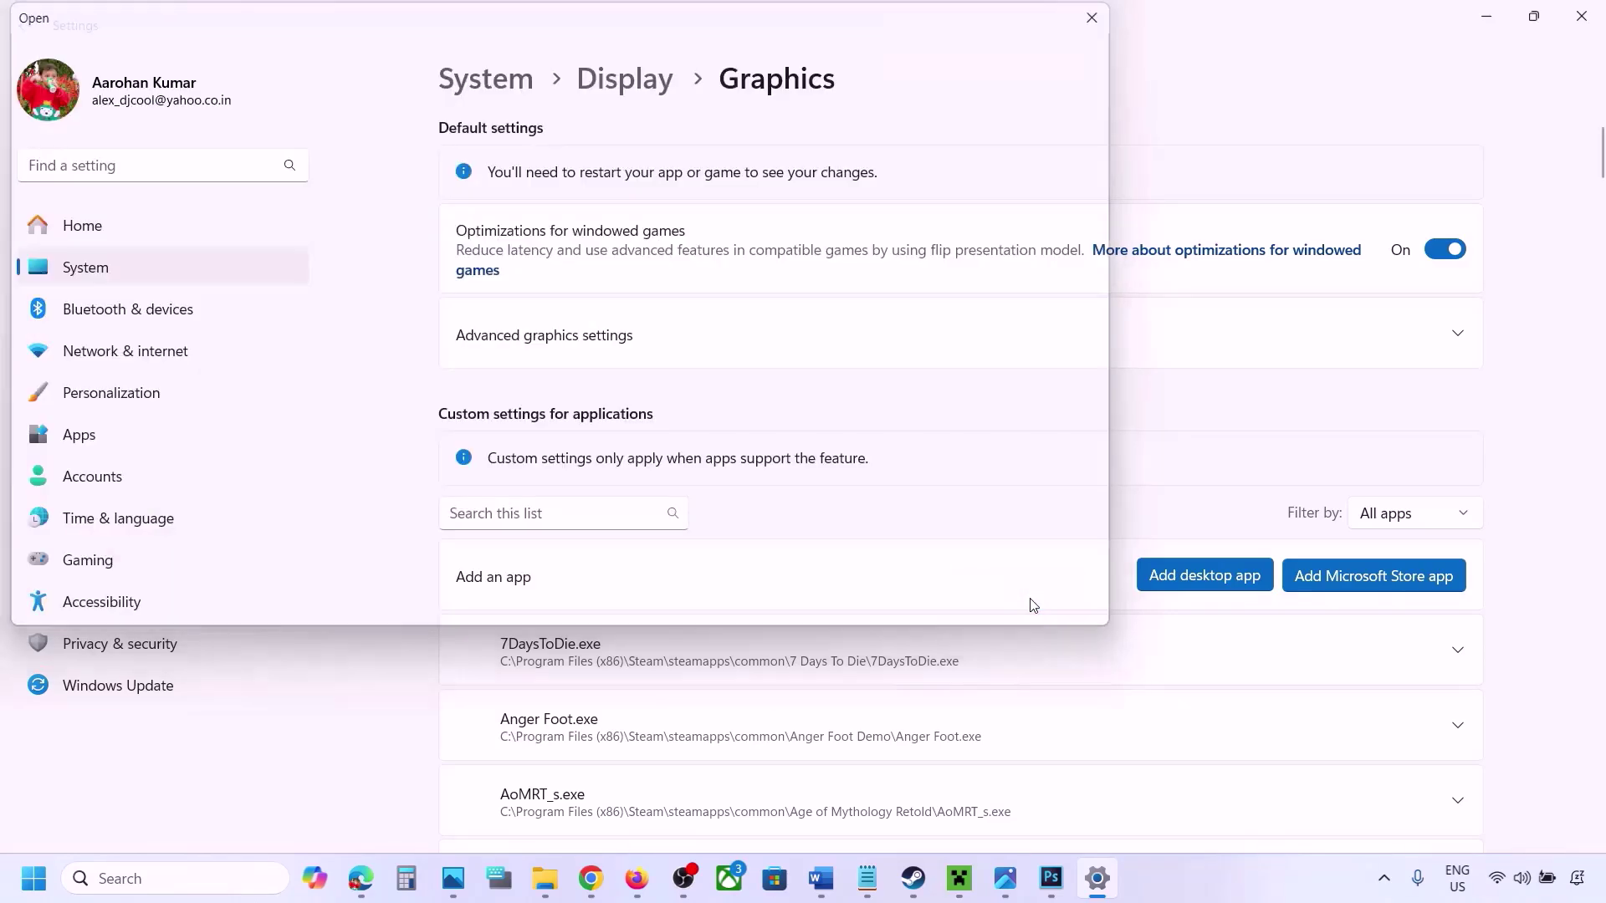
Step: Set the GPU preference of ChainedTogether-Win64-Shipping.exe to High Performance (NVIDIA GeForce RTX 3050 Laptop GPU)
scroll(1007, 649, down, 5)
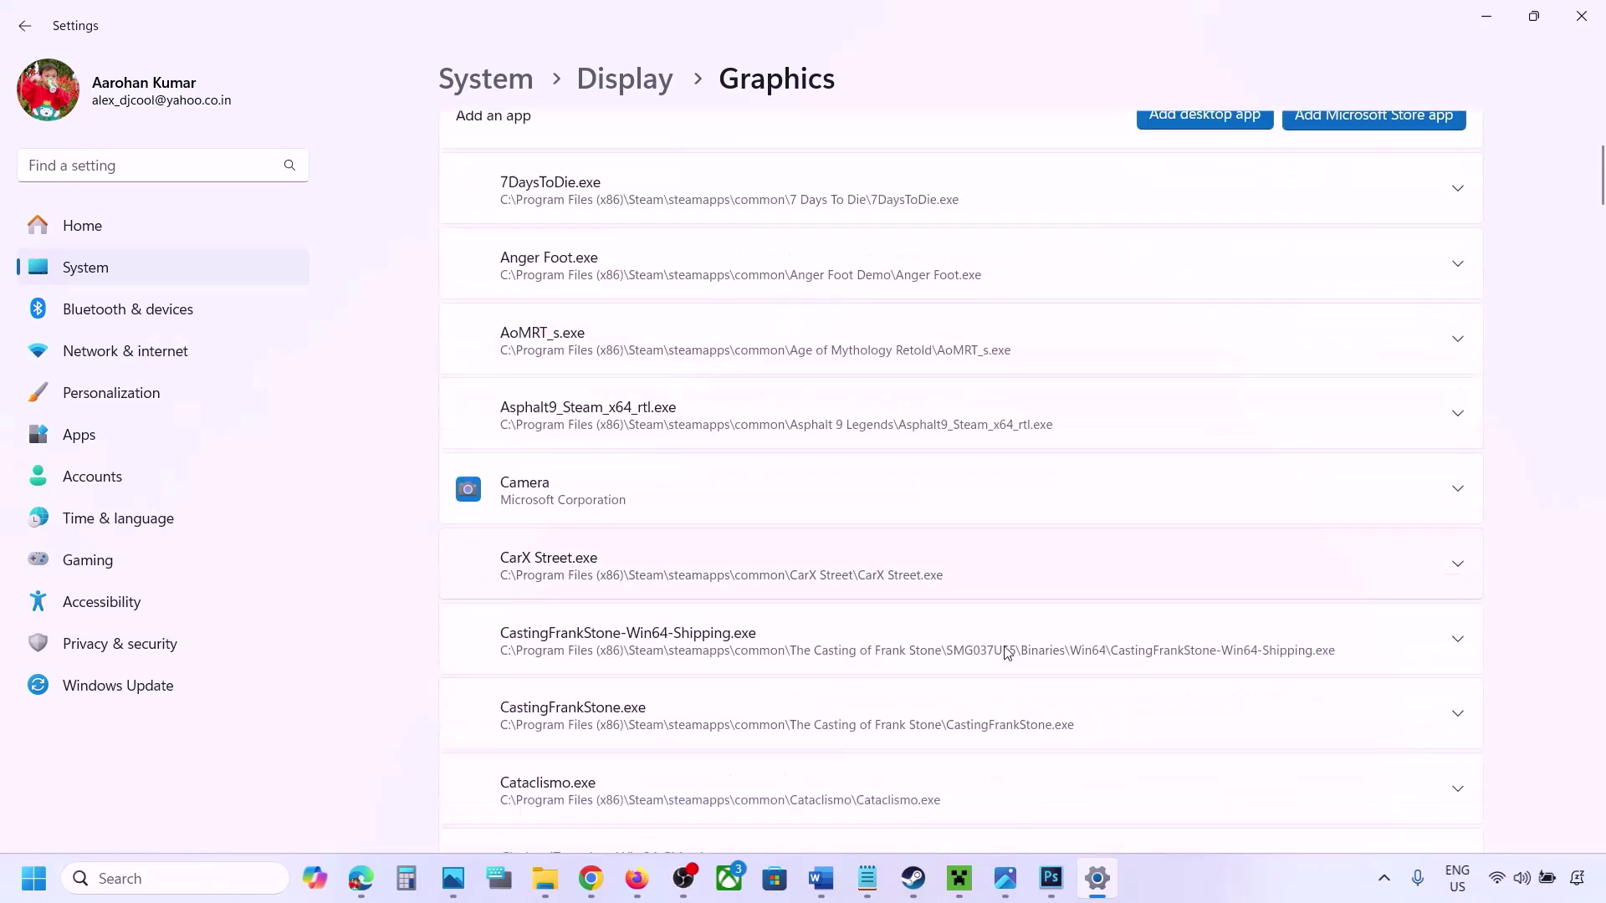
scroll(1007, 651, down, 3)
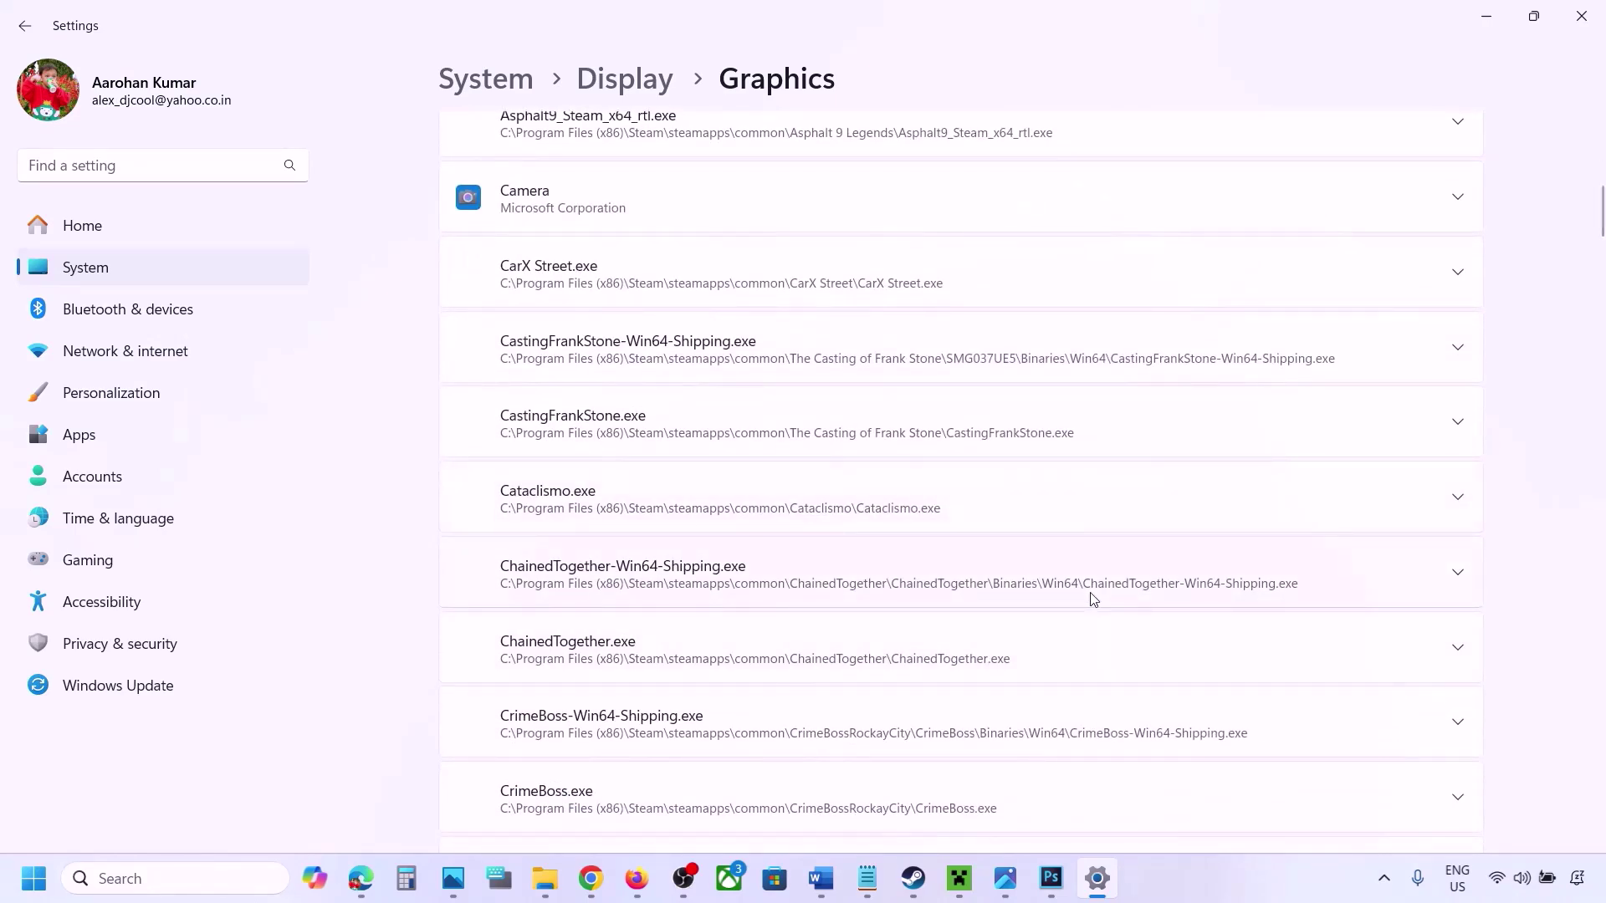
click(1458, 579)
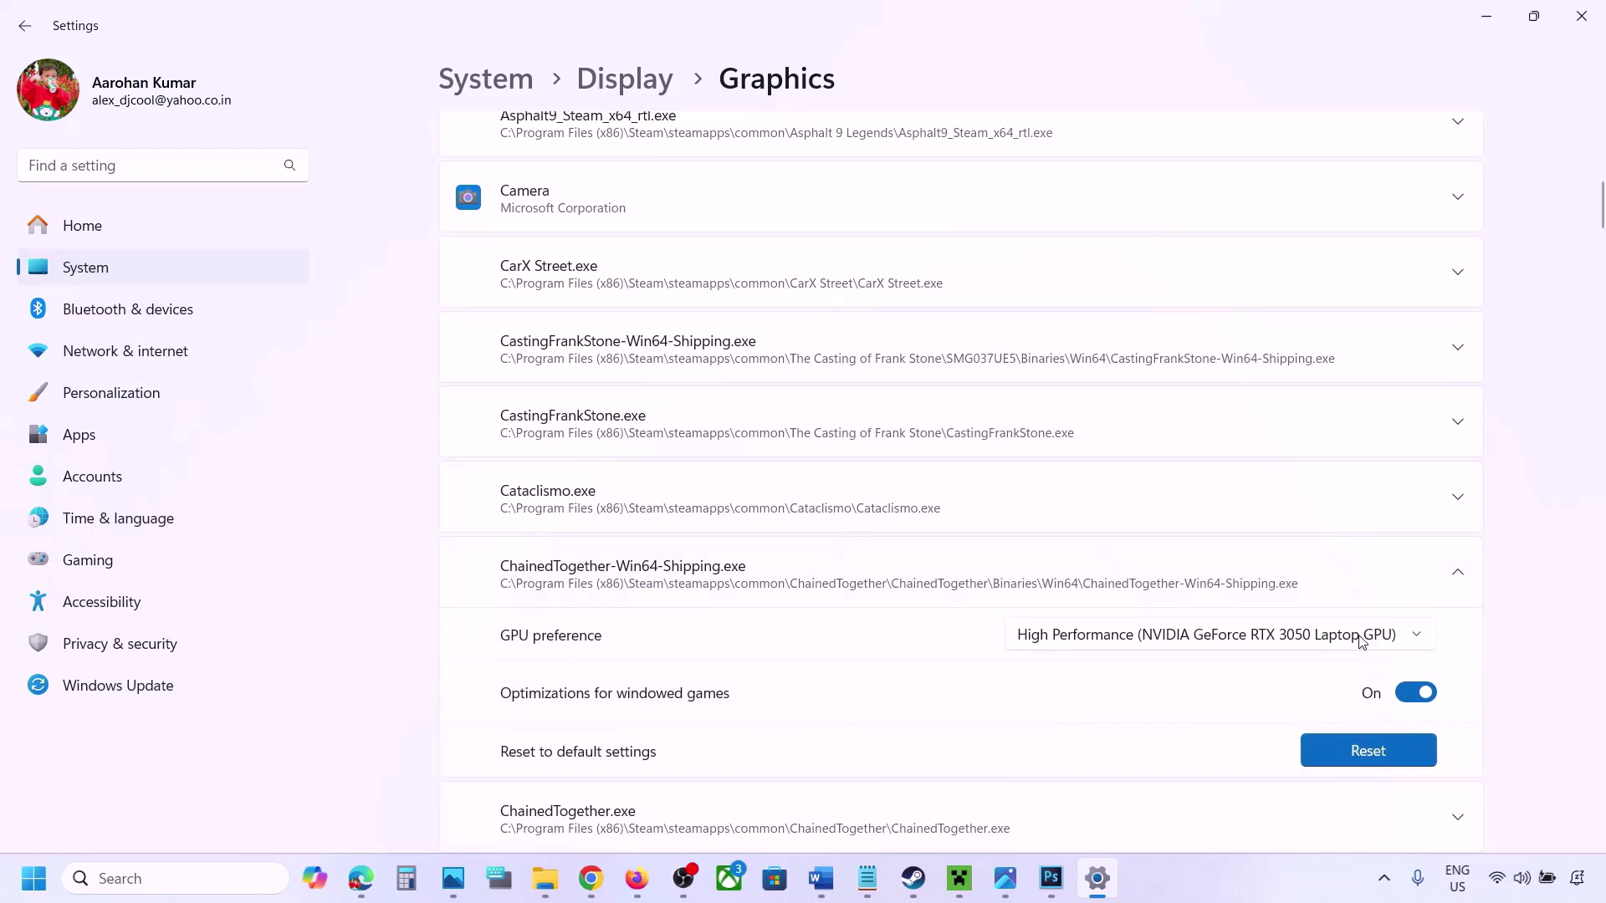
click(1359, 641)
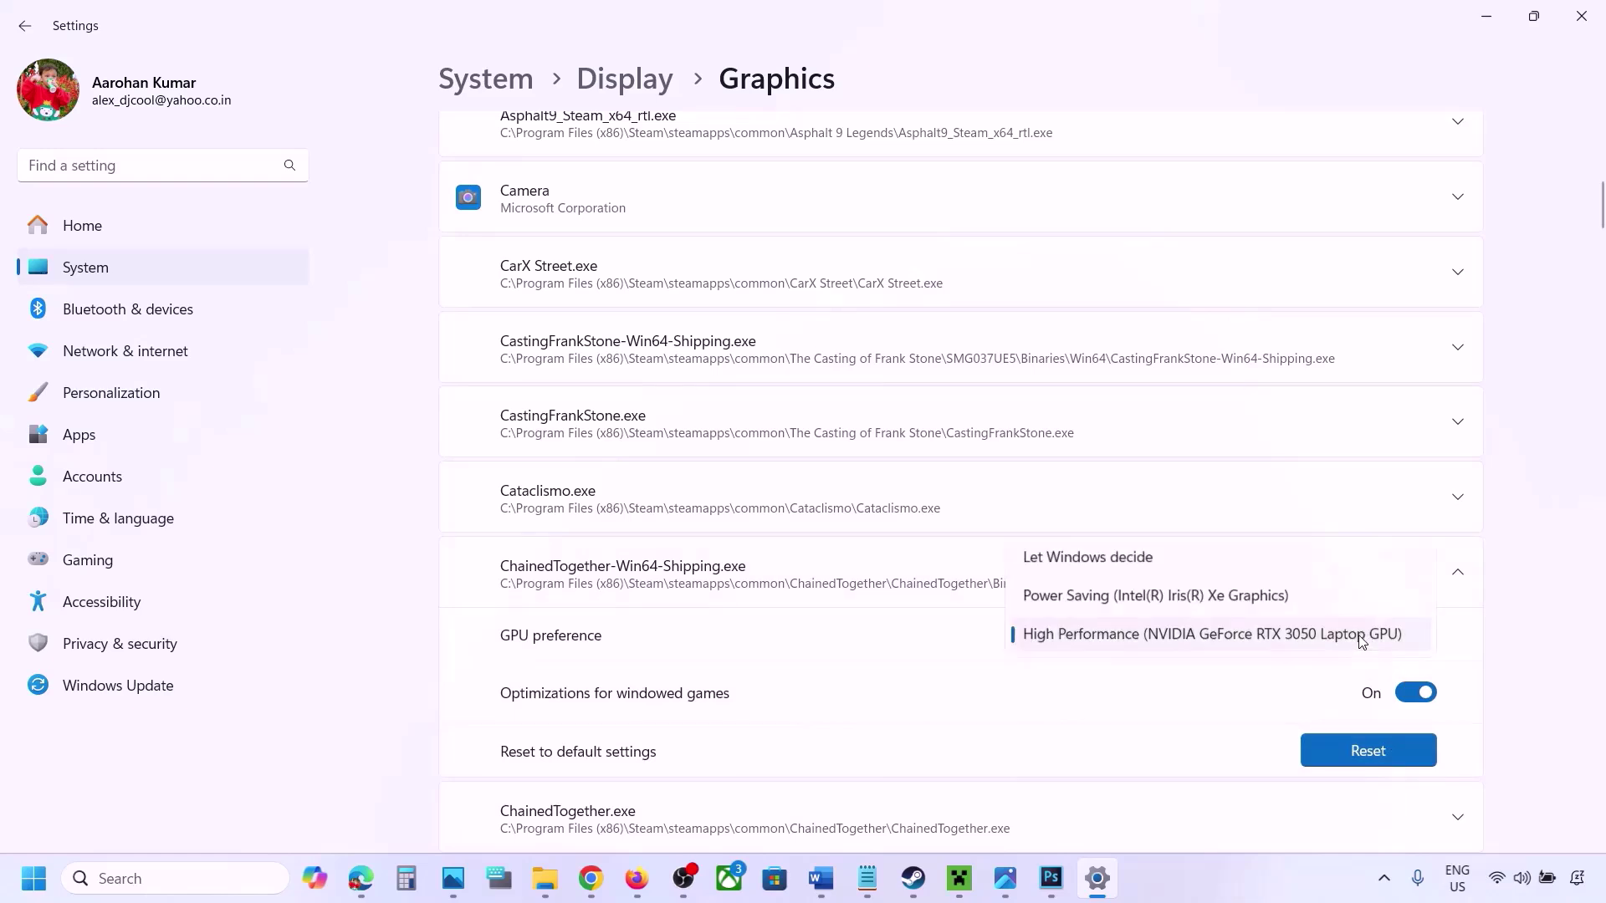
click(1270, 637)
Step: Return to the Word document and highlight the Step 7 text on updating Windows to the latest version
click(1233, 864)
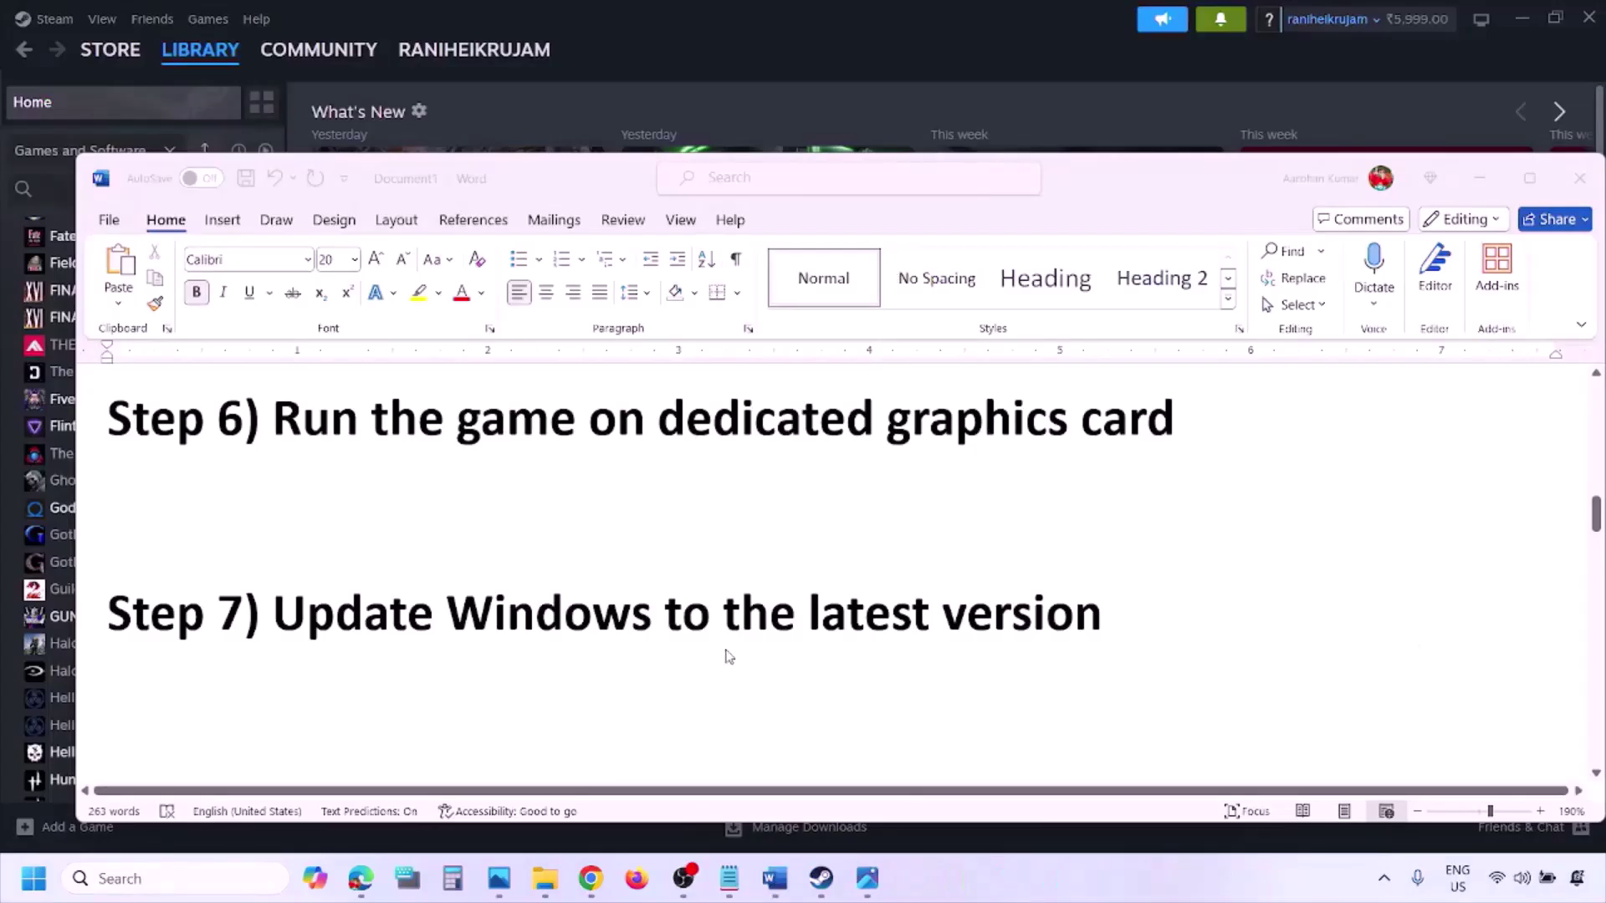
click(355, 596)
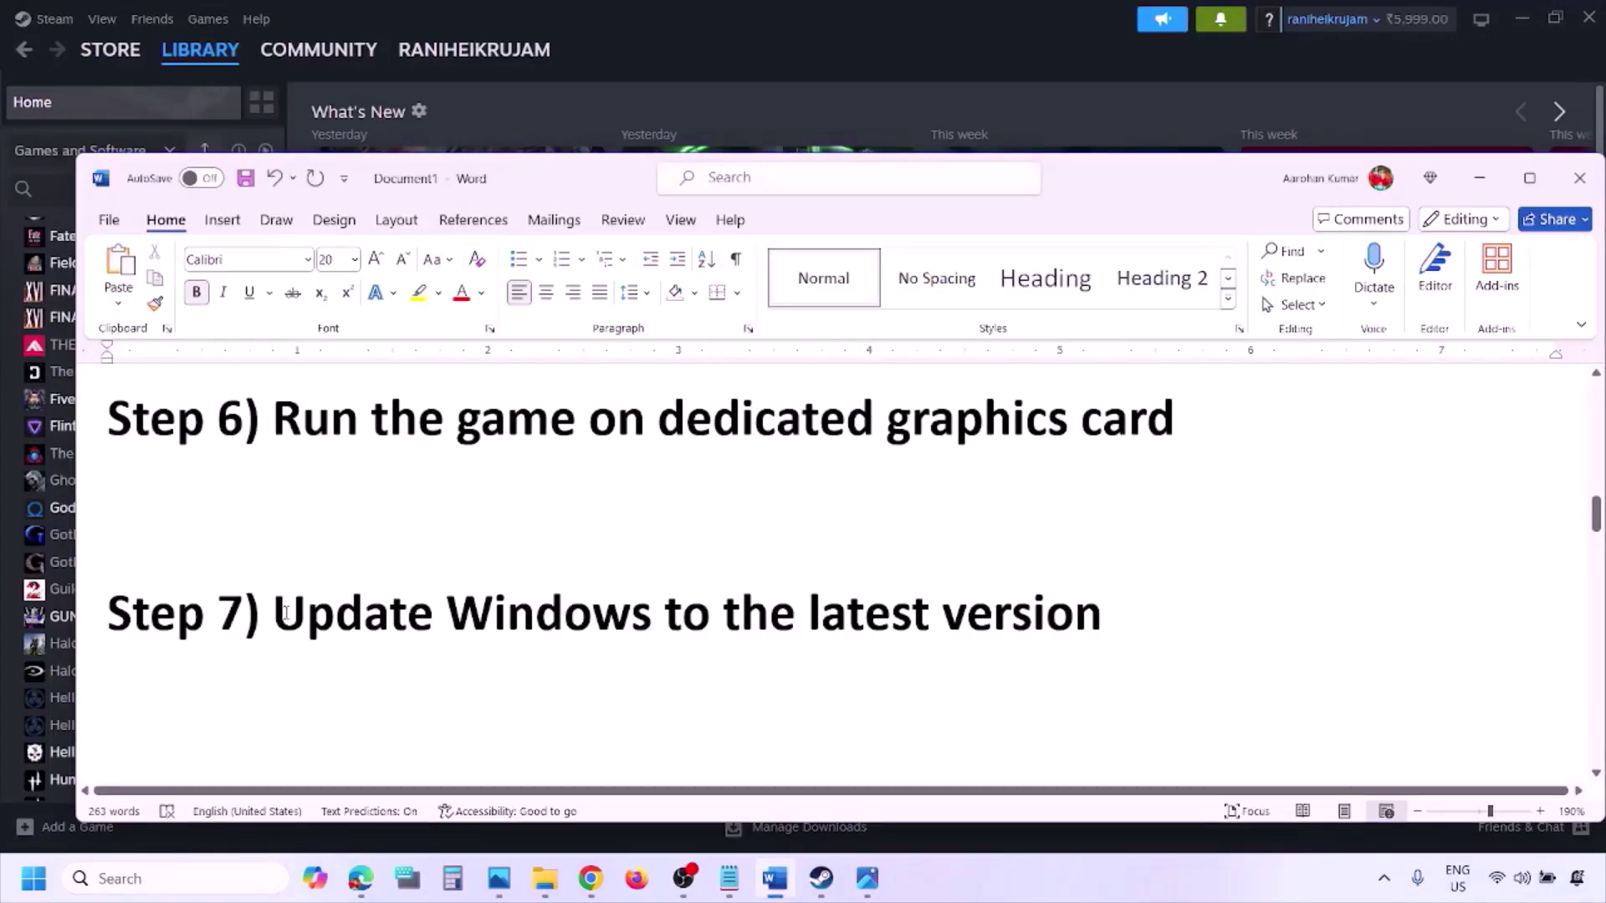
drag(285, 613, 1080, 640)
Step: Open Windows Update in Settings and check for updates
key(super+i)
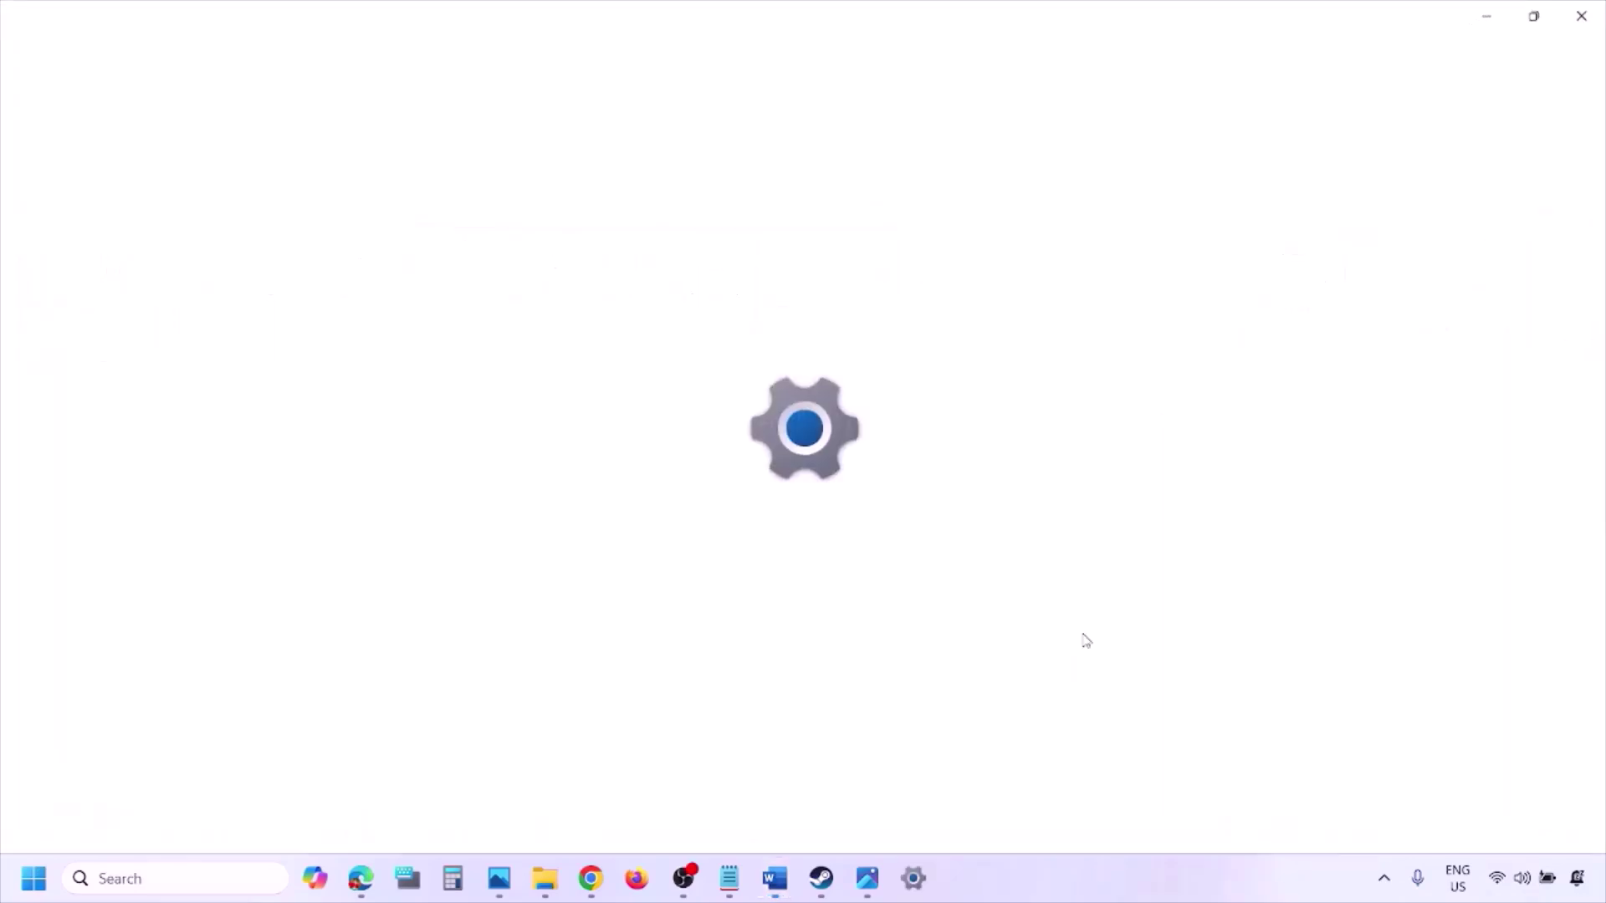
click(136, 690)
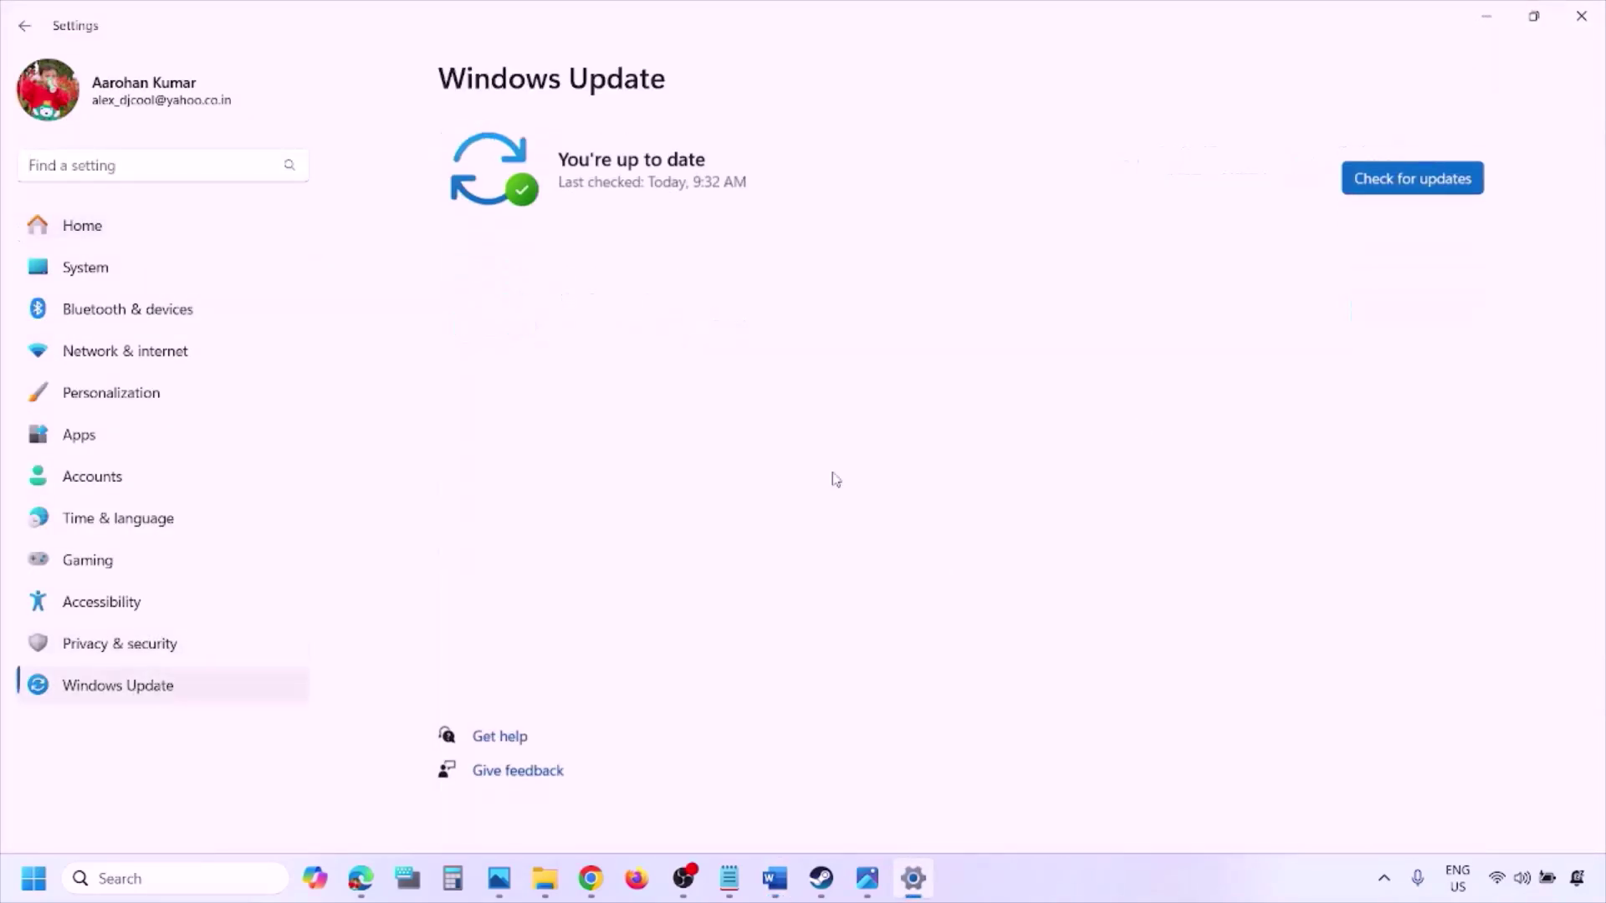
click(1422, 178)
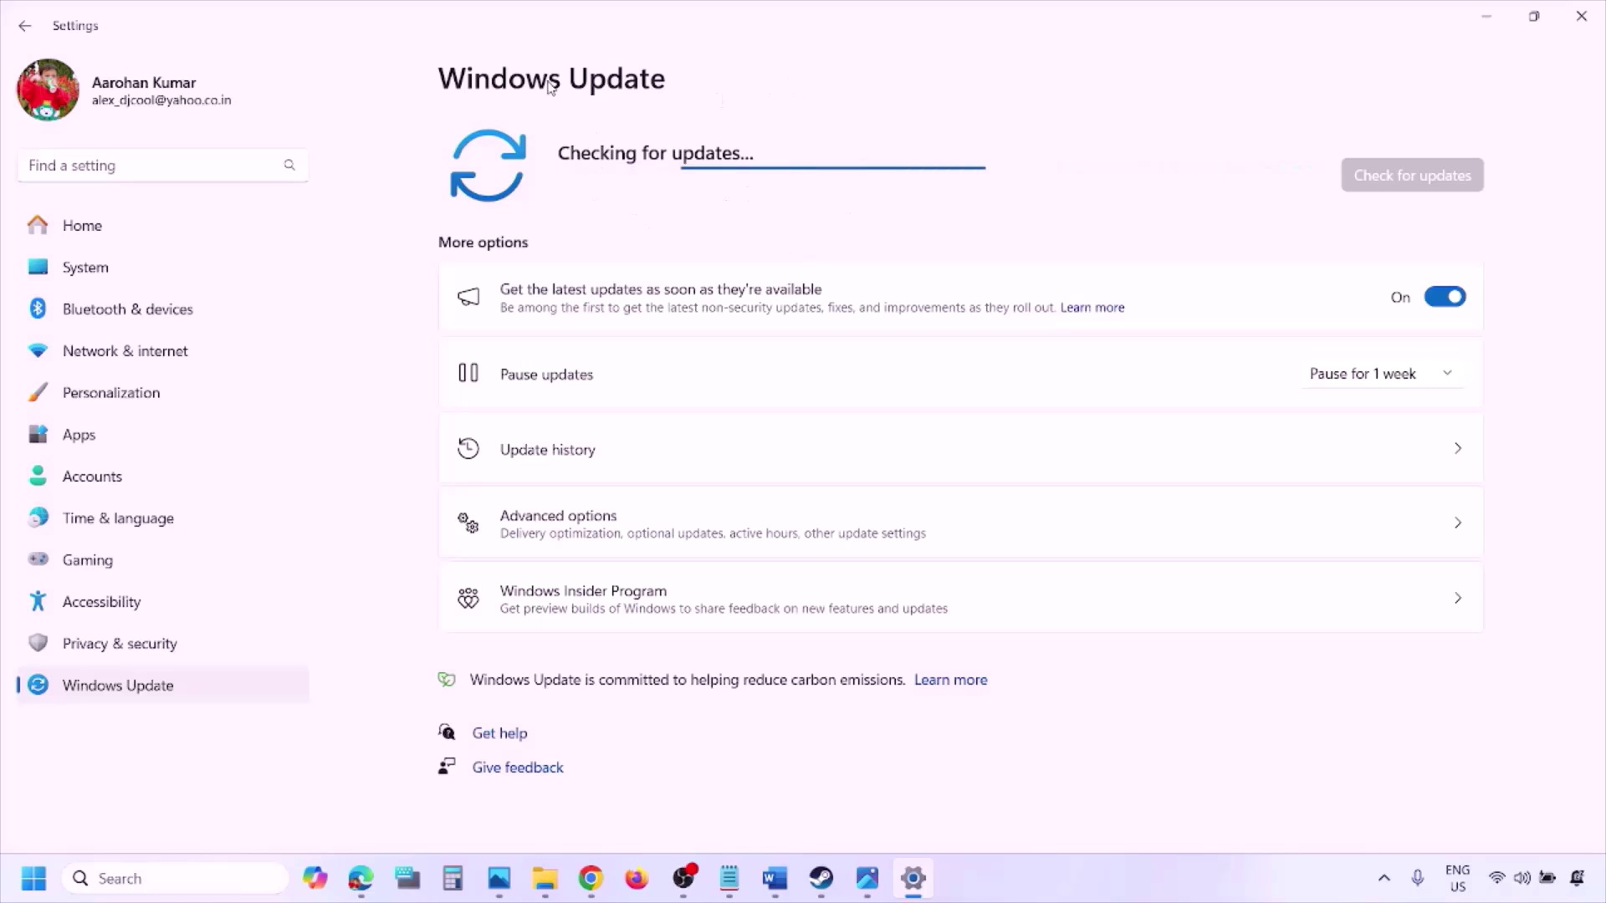
Step: Show the Windows power options without restarting and switch back to the Word document
click(34, 878)
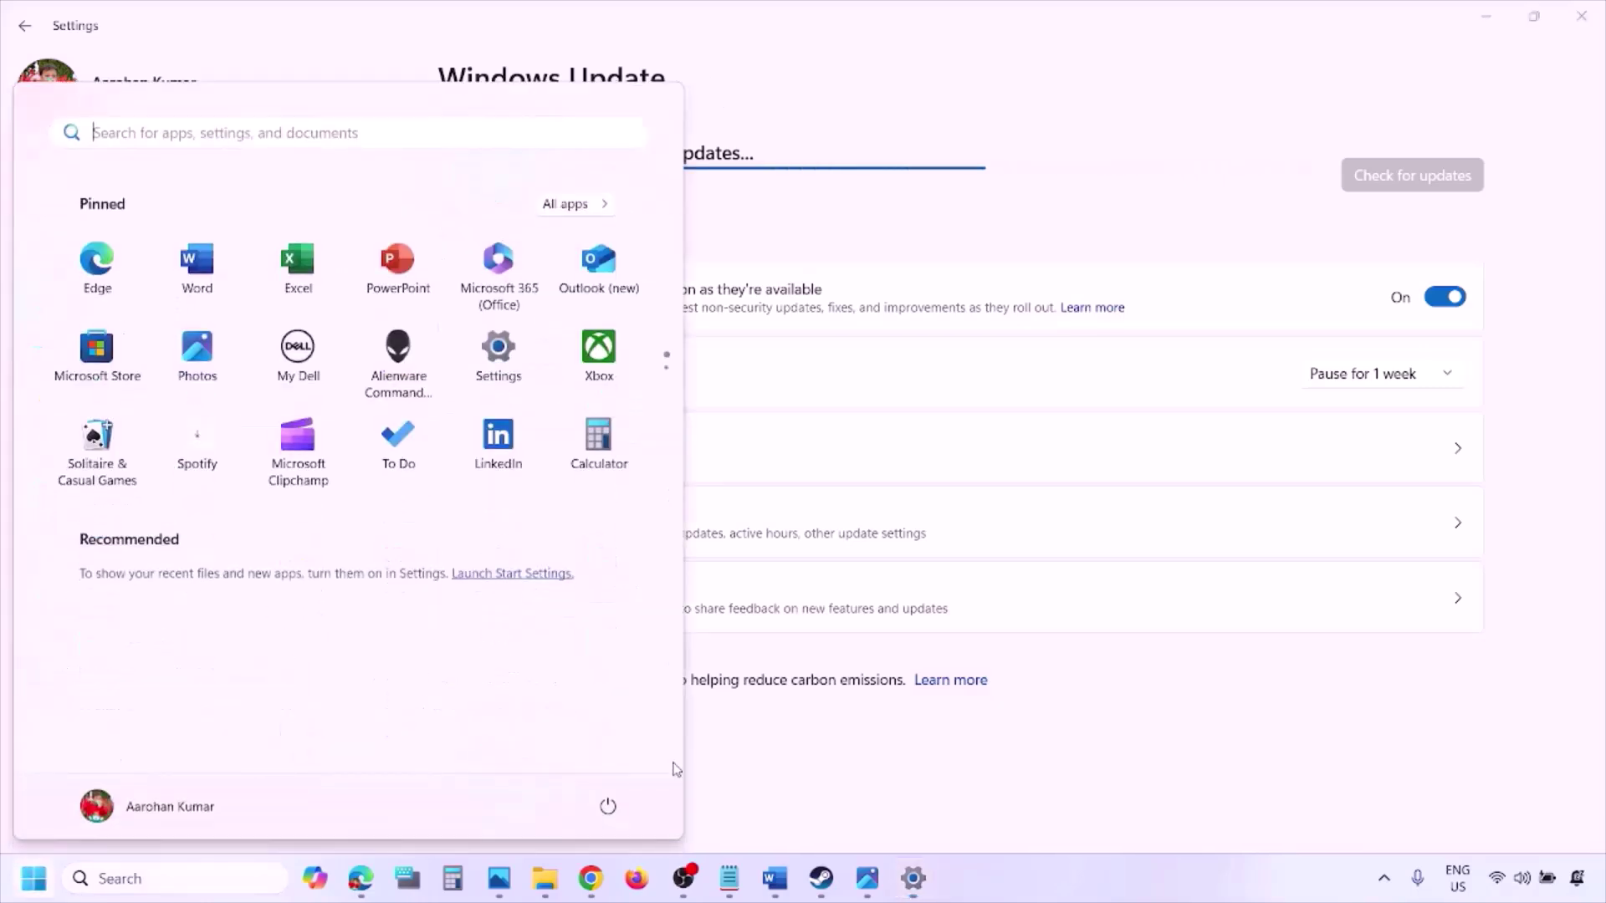
click(608, 807)
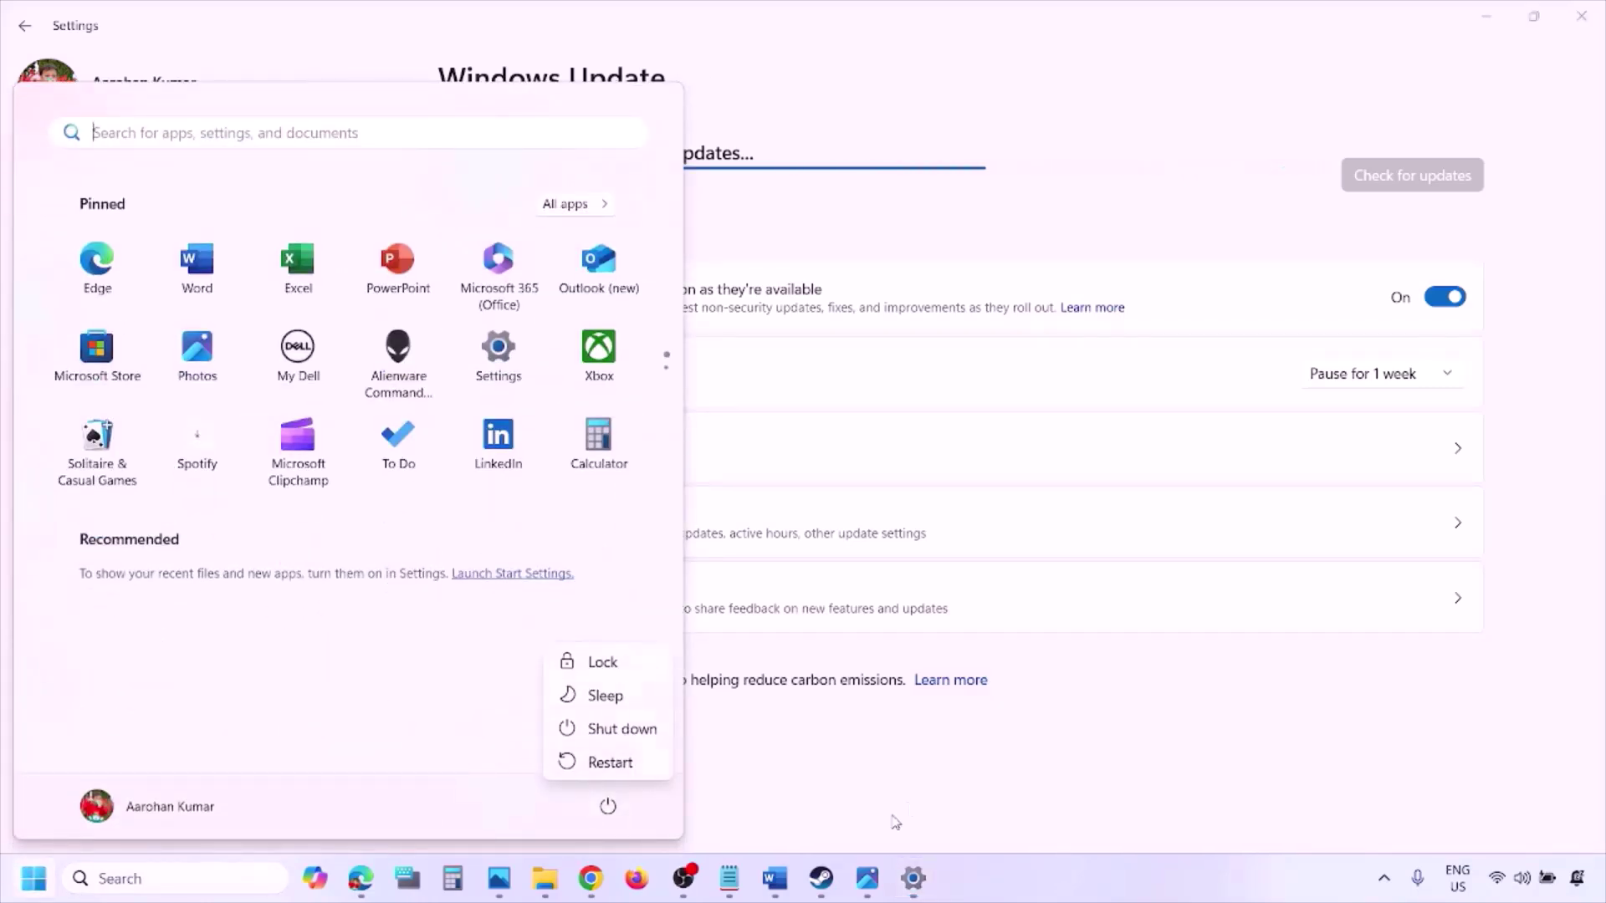
click(777, 890)
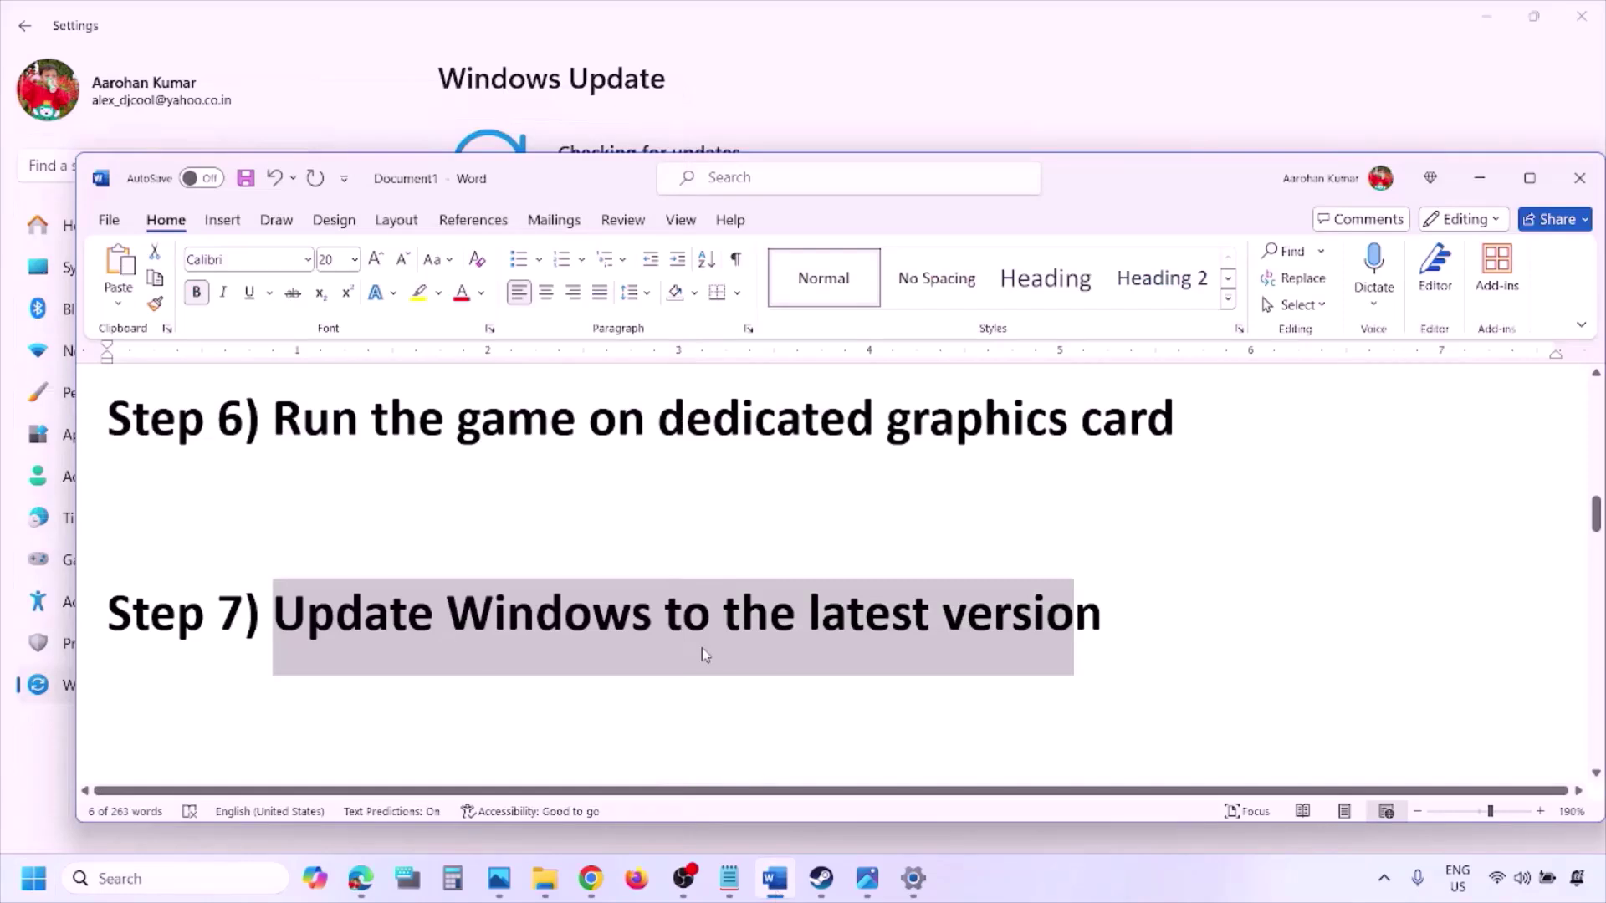
Step: Copy the Visual C++ download link from Step 8 of the document and open it in a new Chrome window
scroll(703, 654, down, 3)
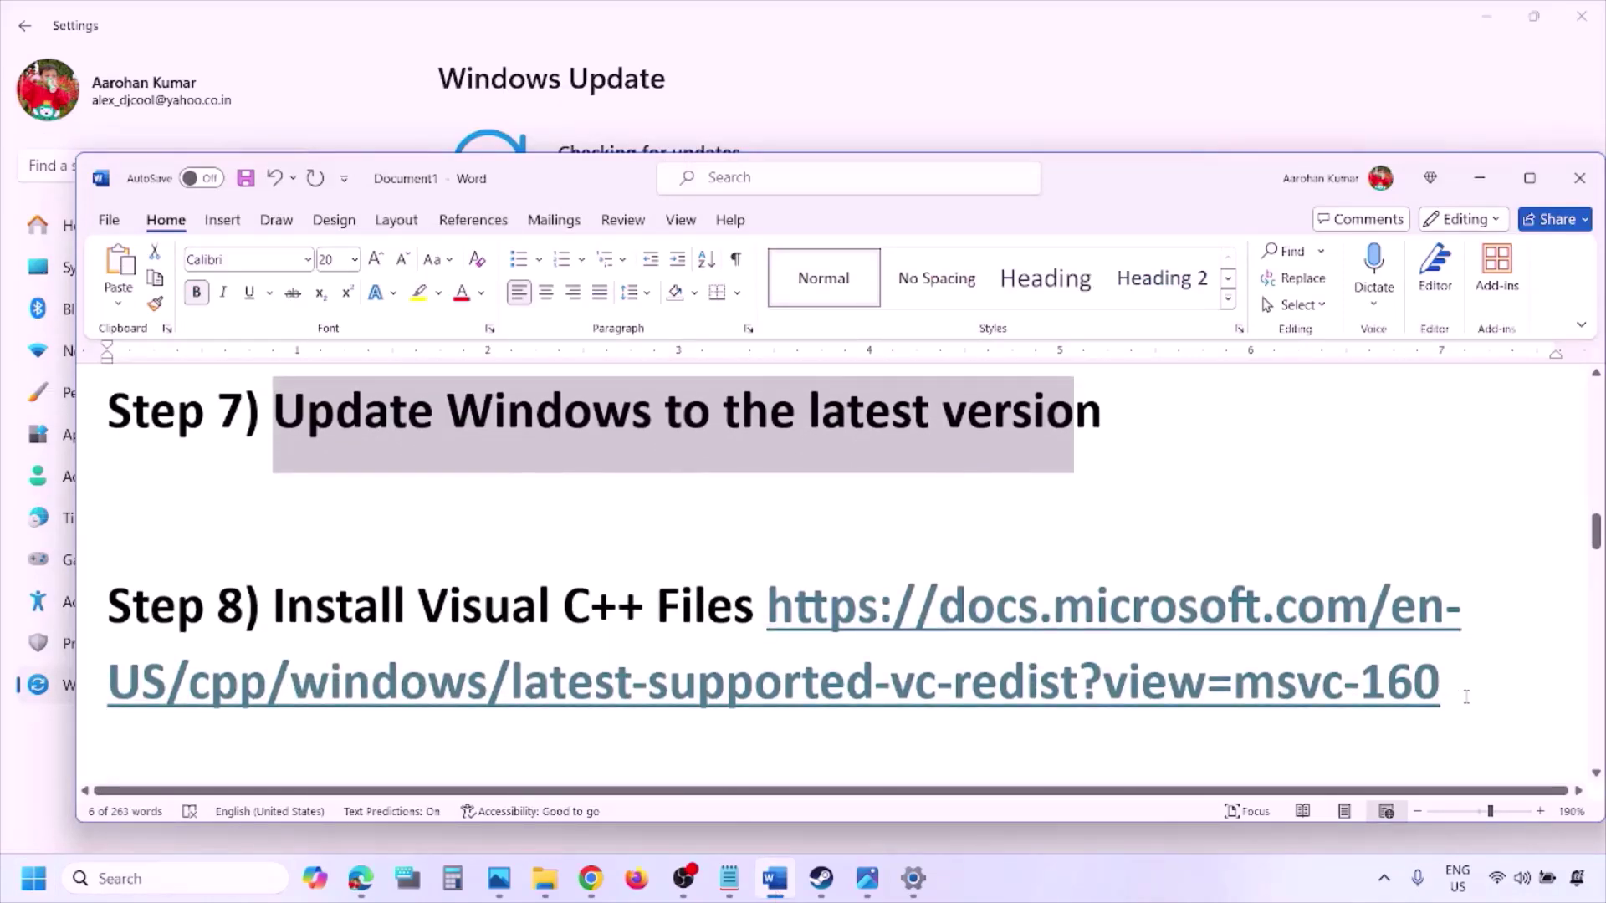
drag(1465, 696, 970, 633)
key(ctrl+c)
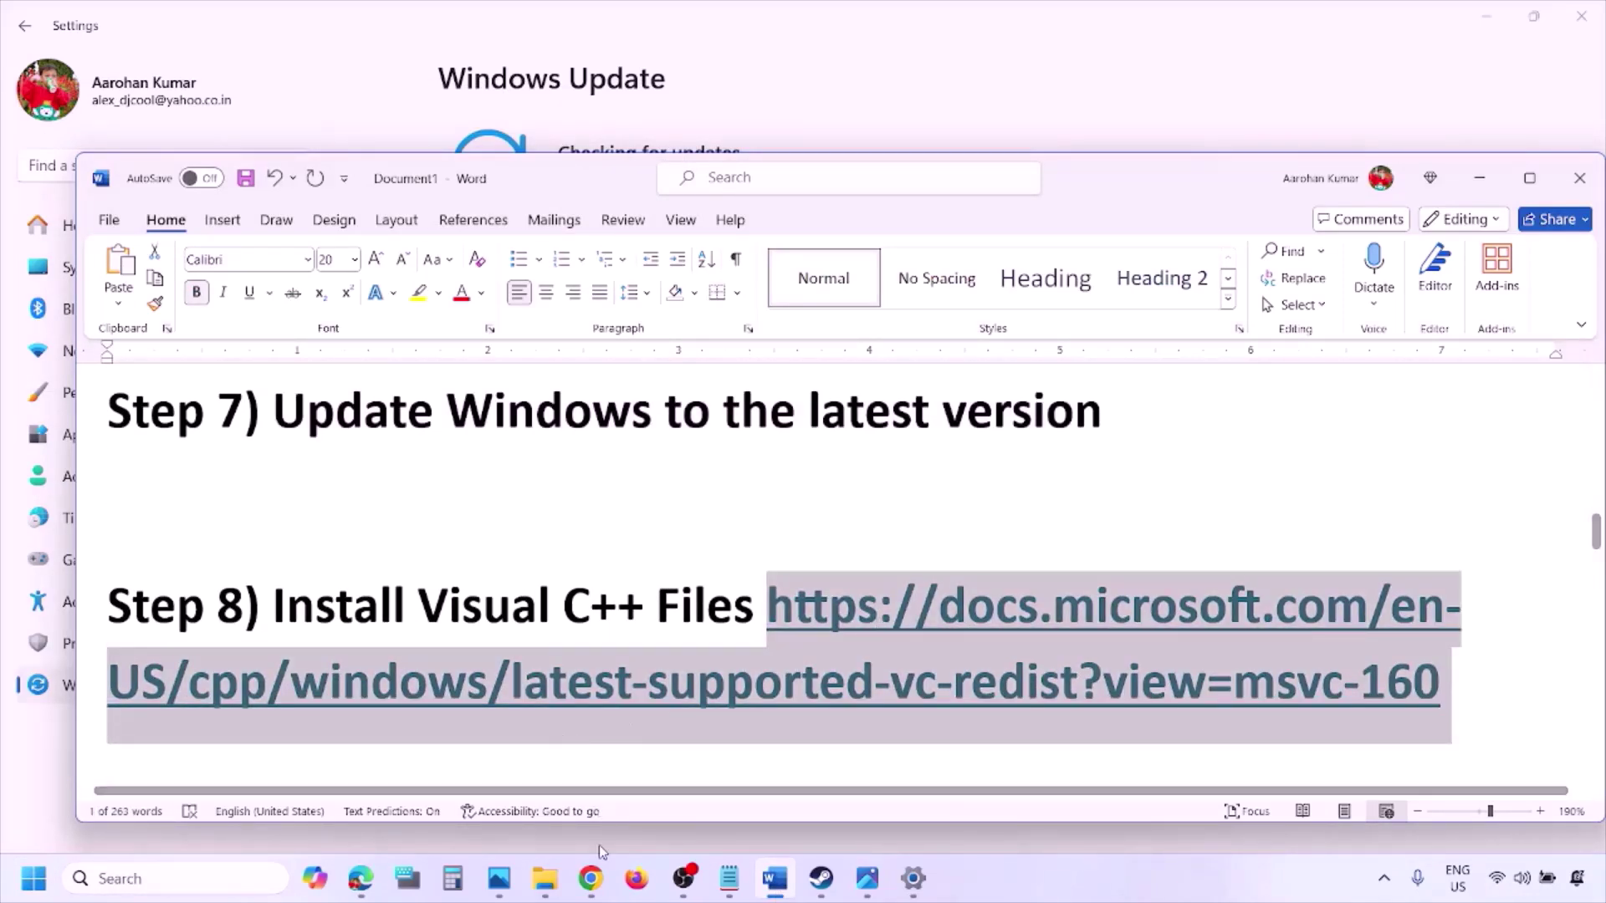
right_click(590, 878)
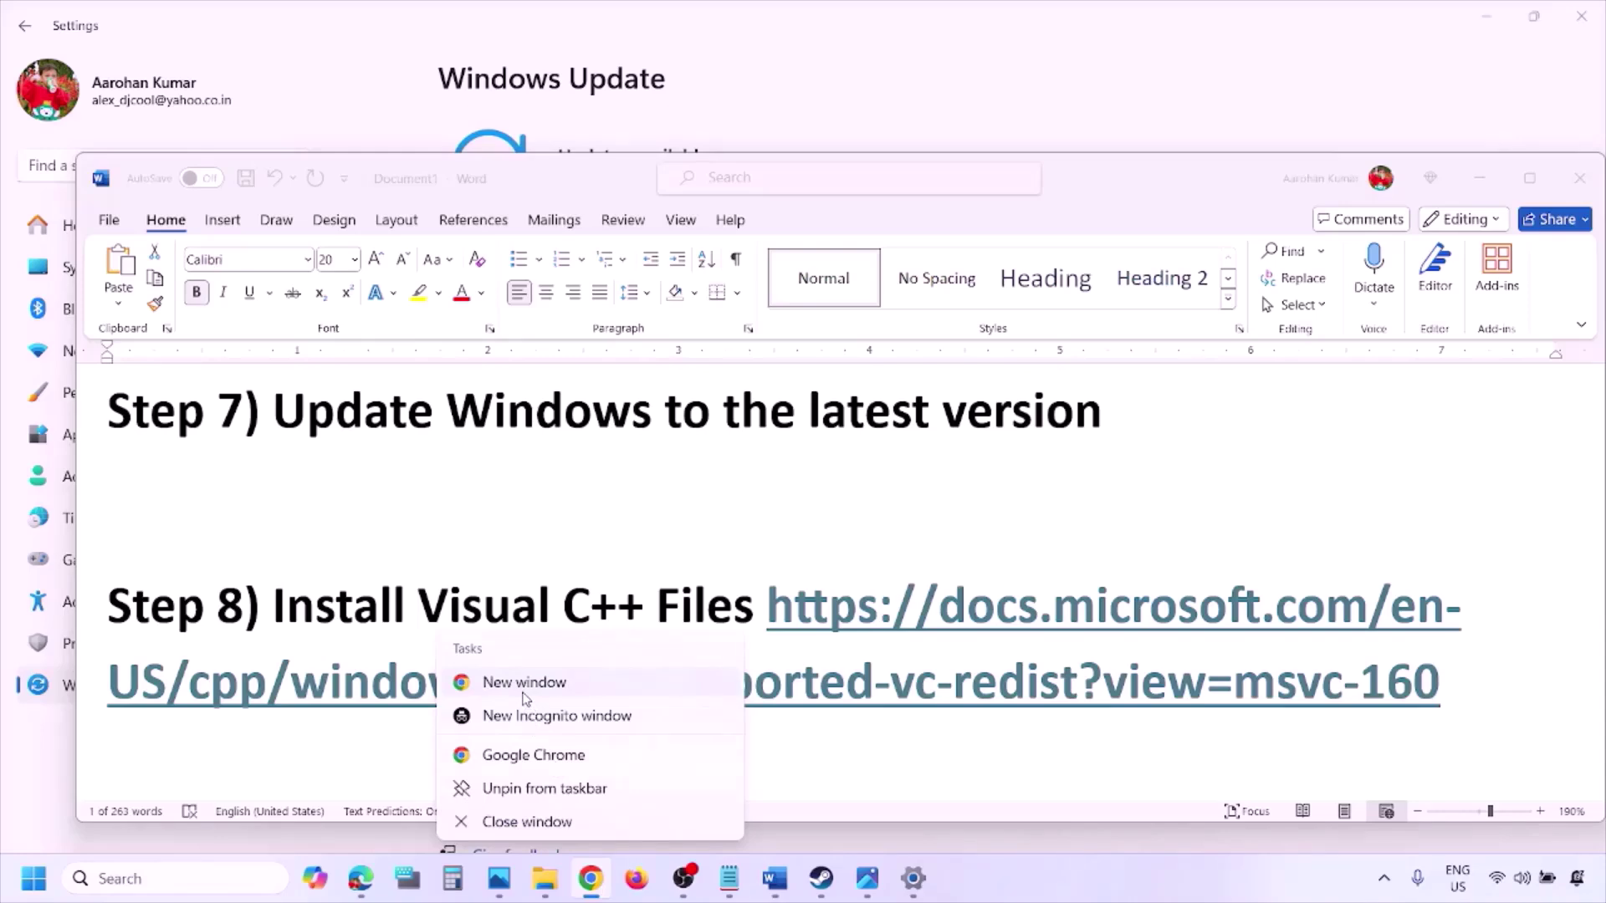
click(525, 682)
key(ctrl+v)
key(Return)
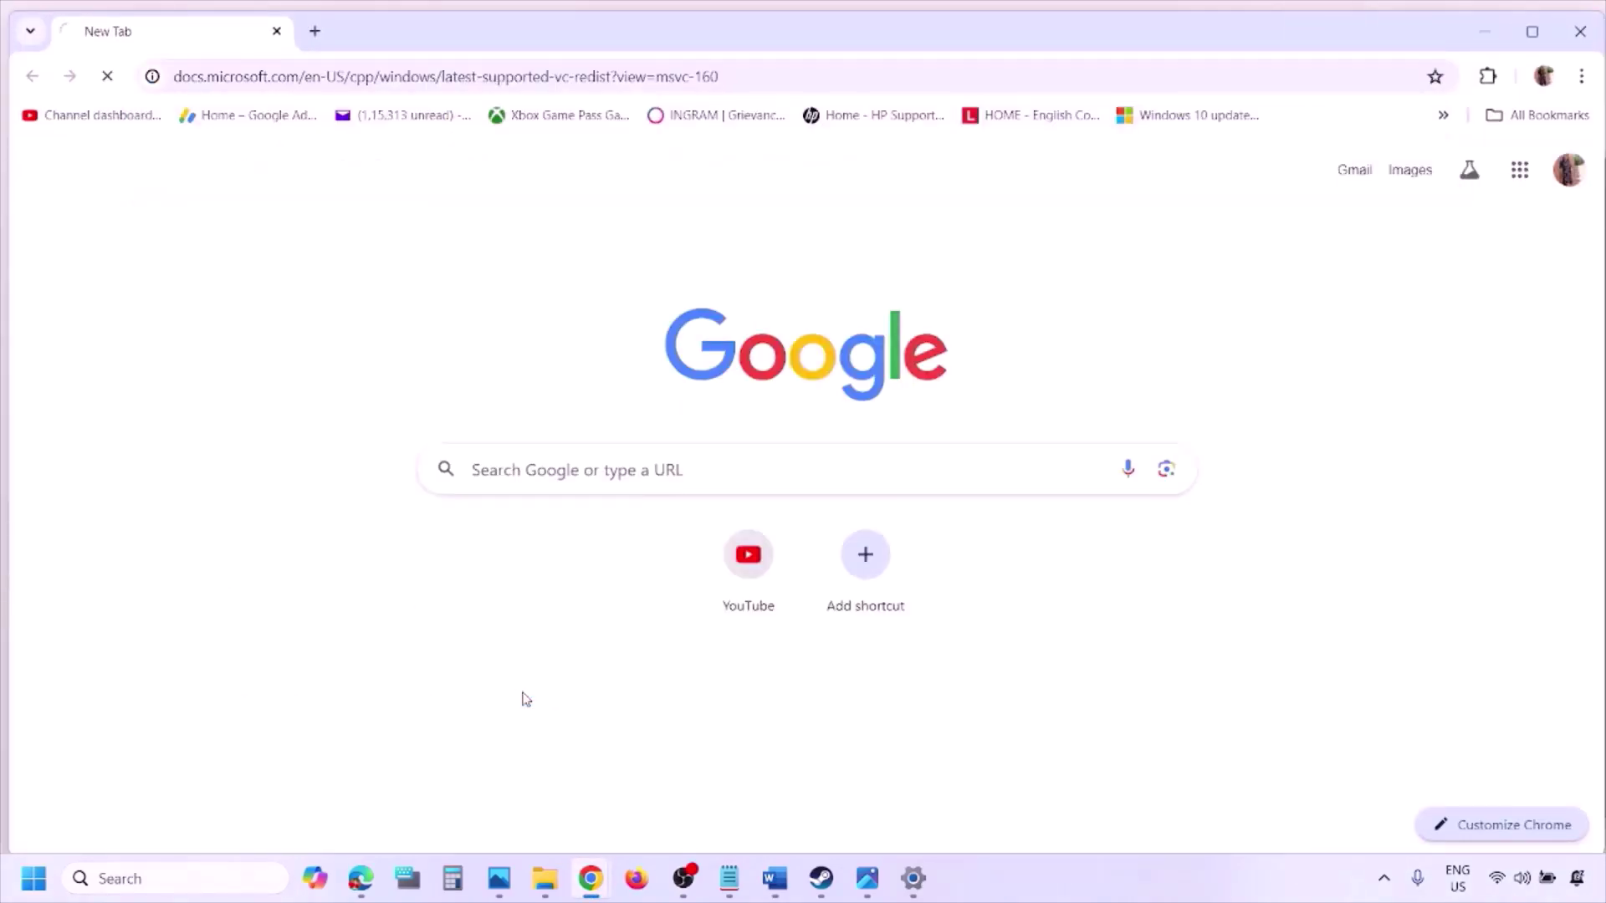
Step: Download the X86 redistributable from the latest Visual C++ version table, run its installer and start the repair
scroll(699, 494, down, 5)
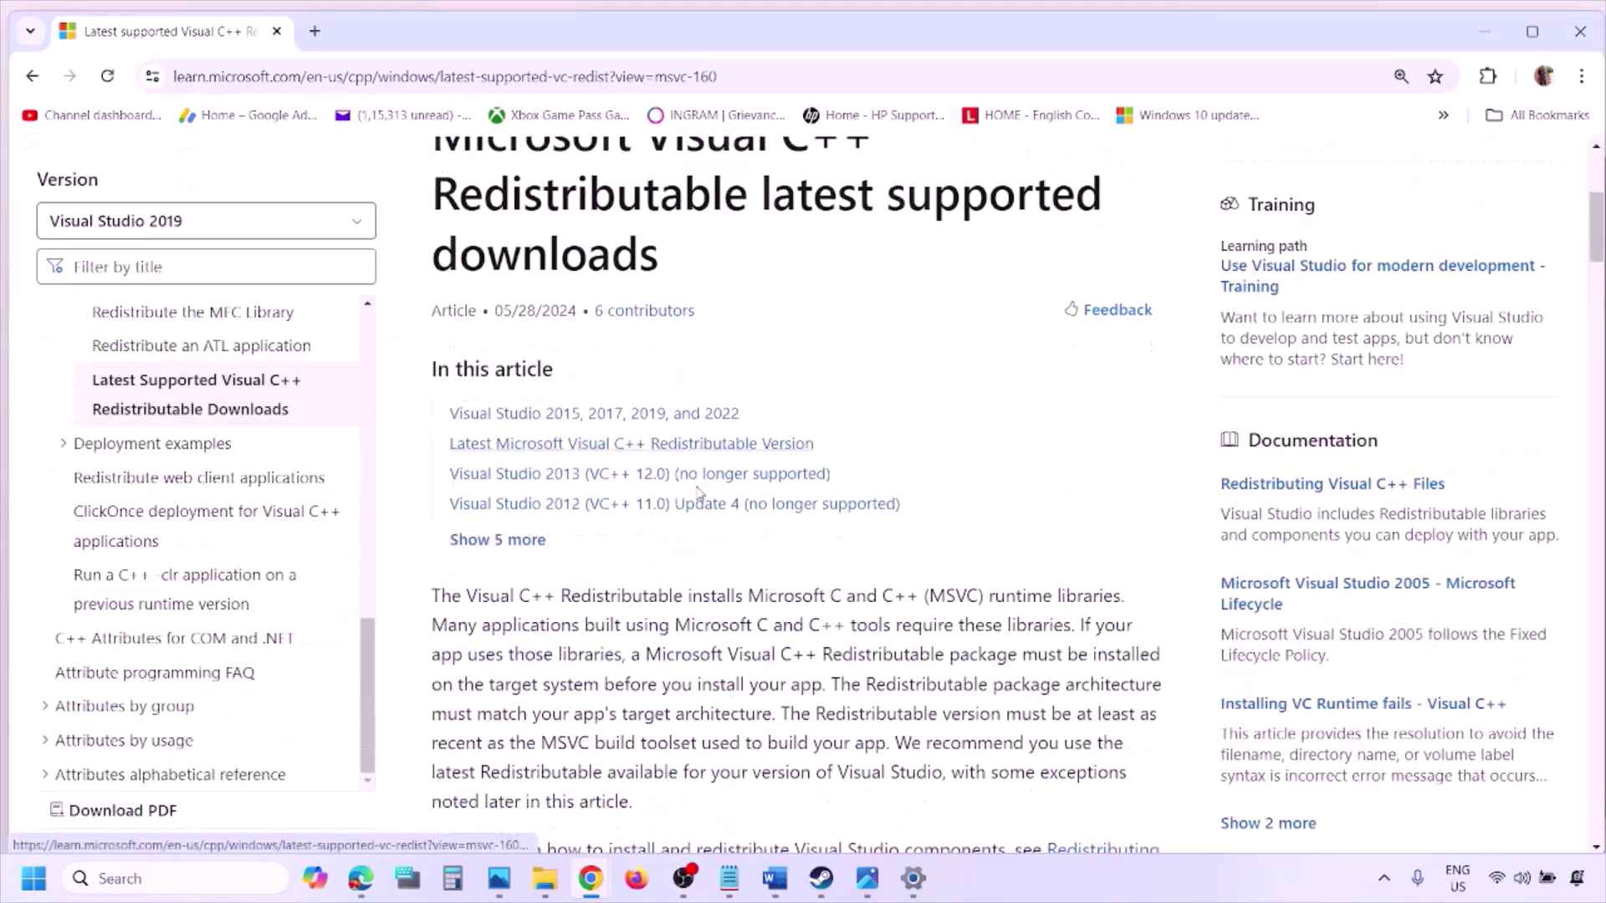
scroll(699, 495, down, 6)
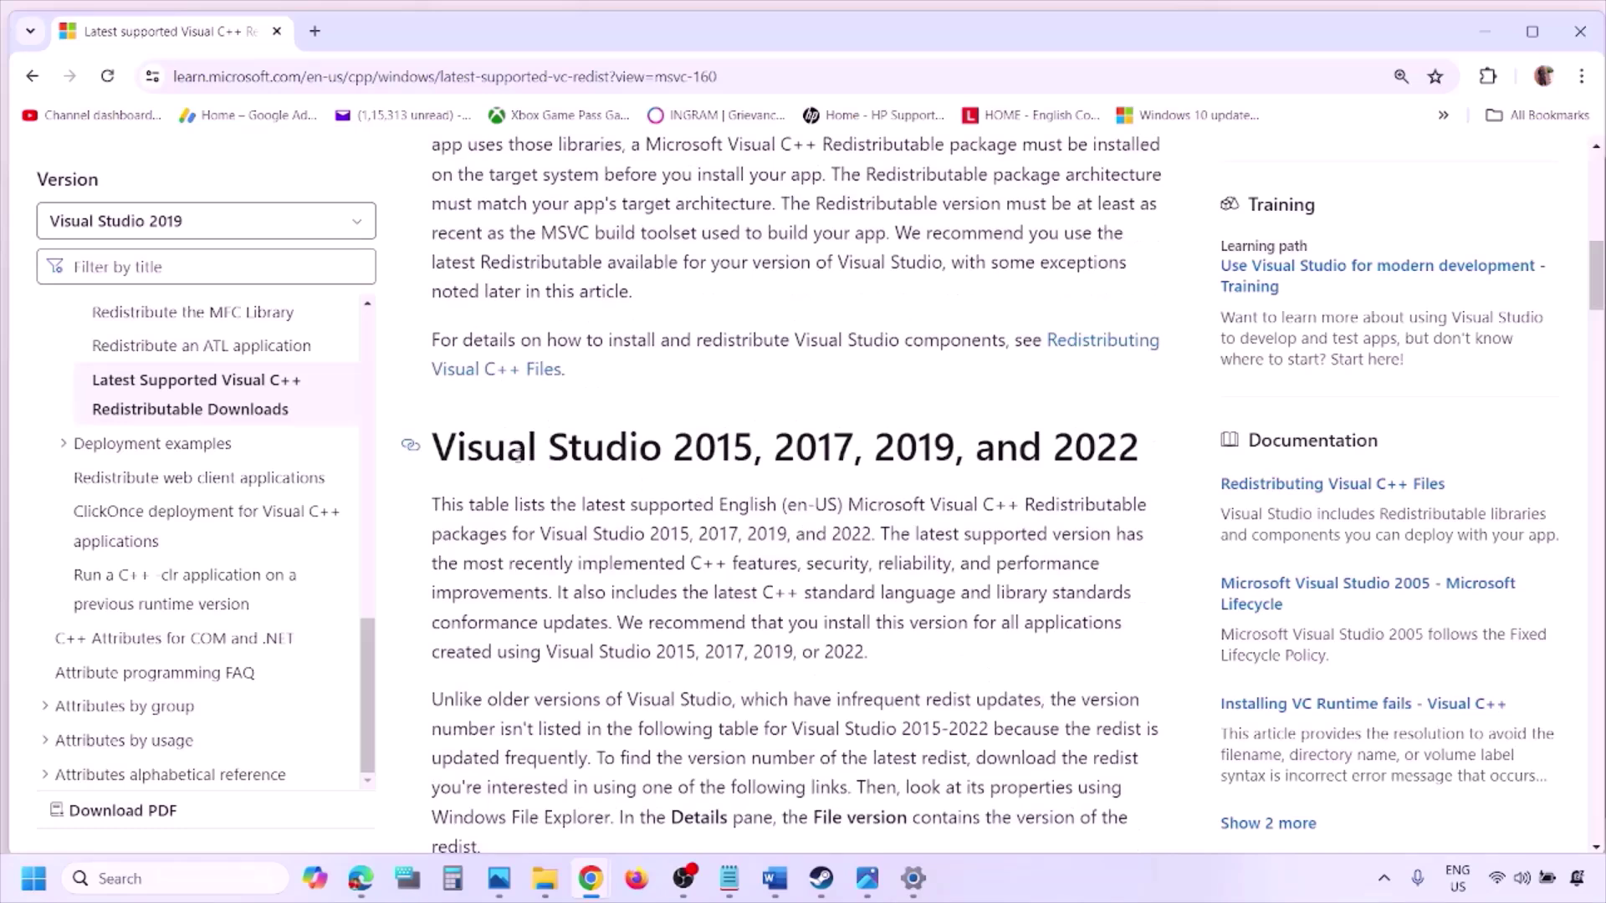
drag(518, 455, 1079, 449)
scroll(704, 599, down, 10)
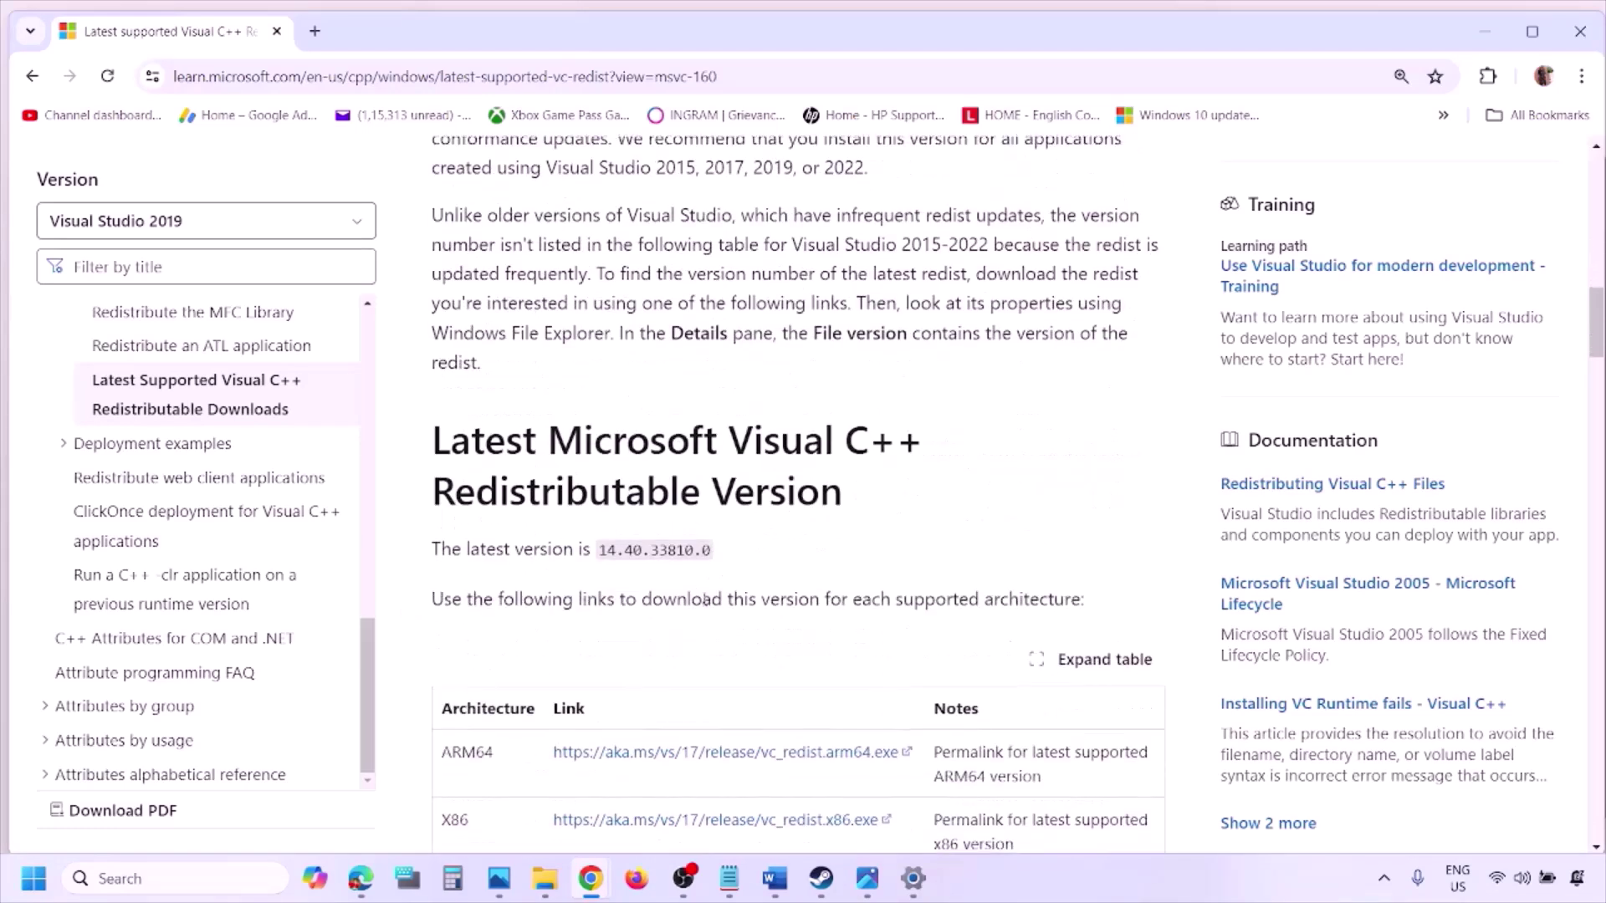
double_click(454, 481)
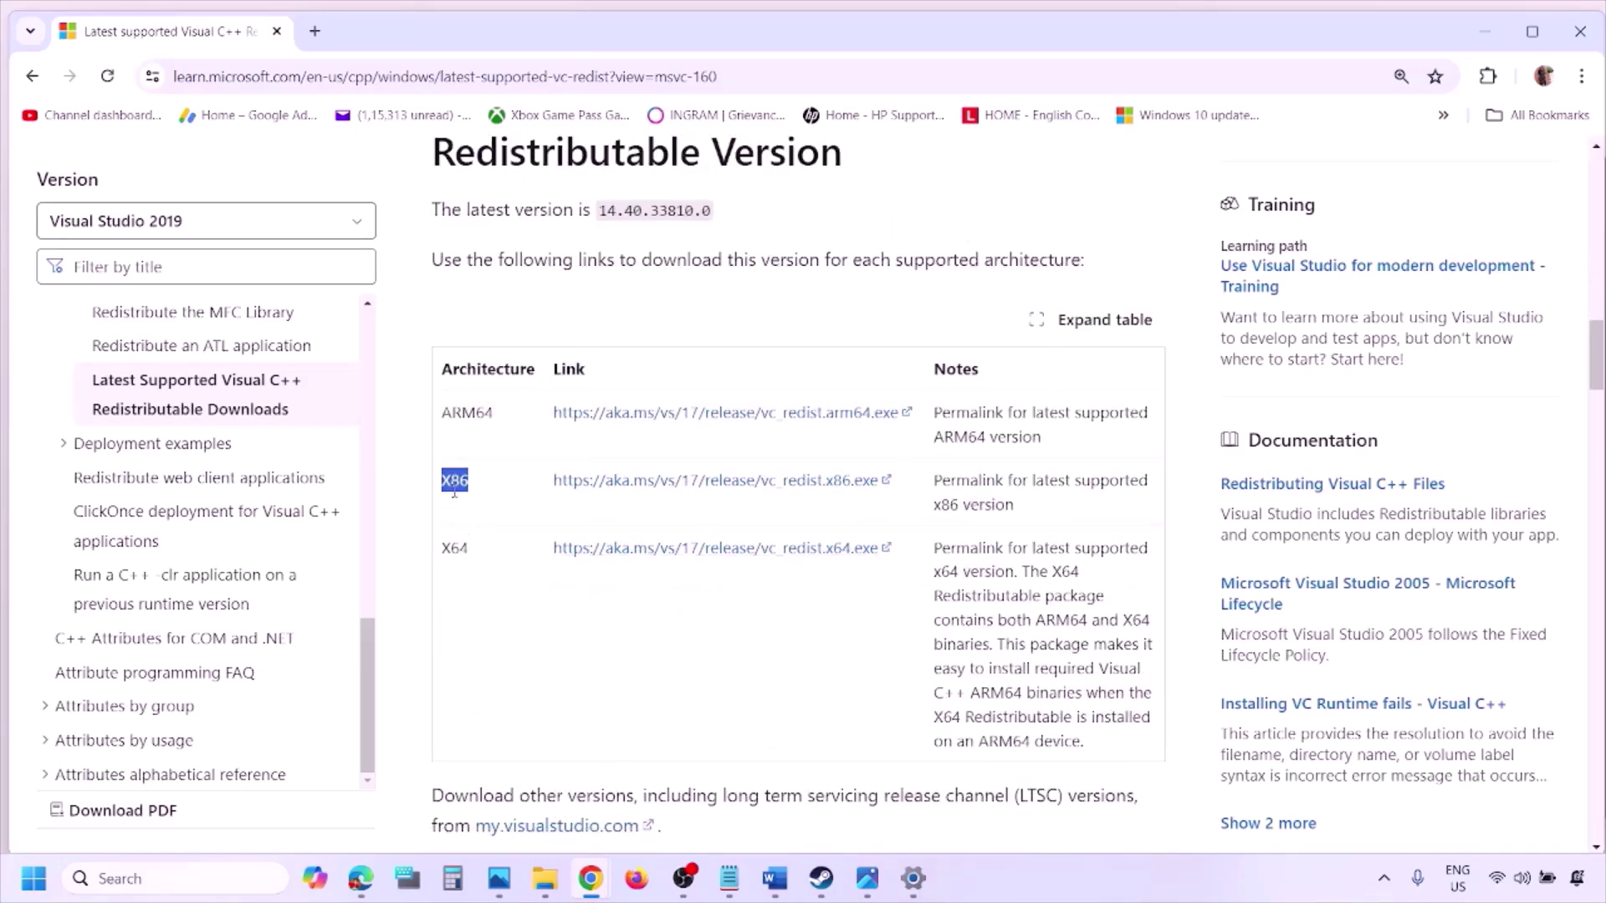
double_click(456, 549)
drag(454, 481, 788, 488)
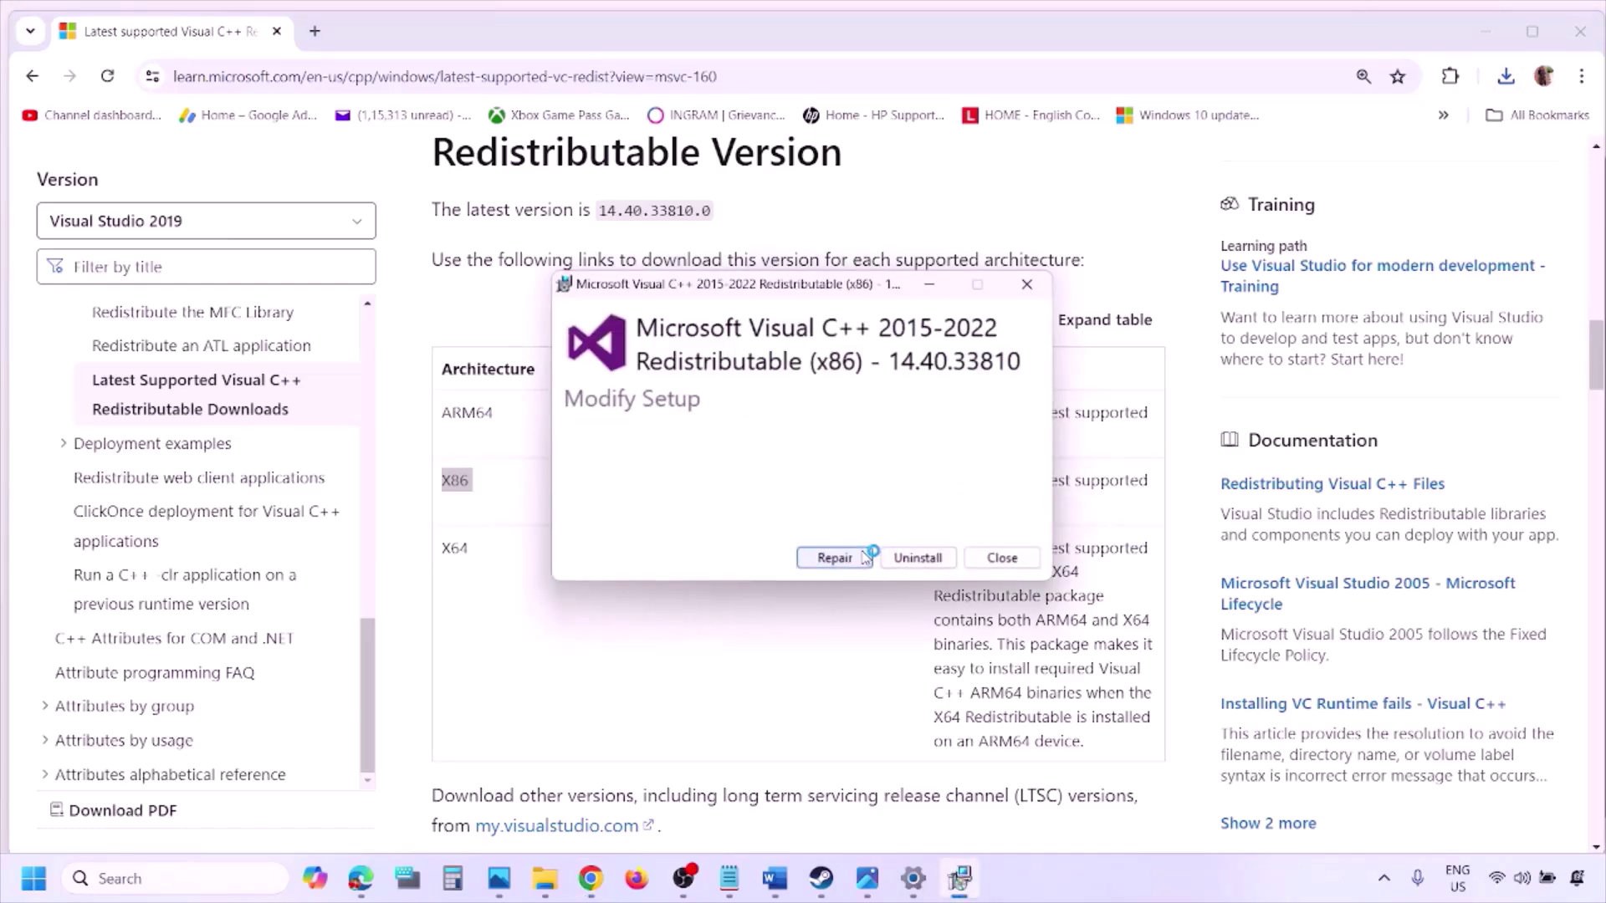
click(836, 557)
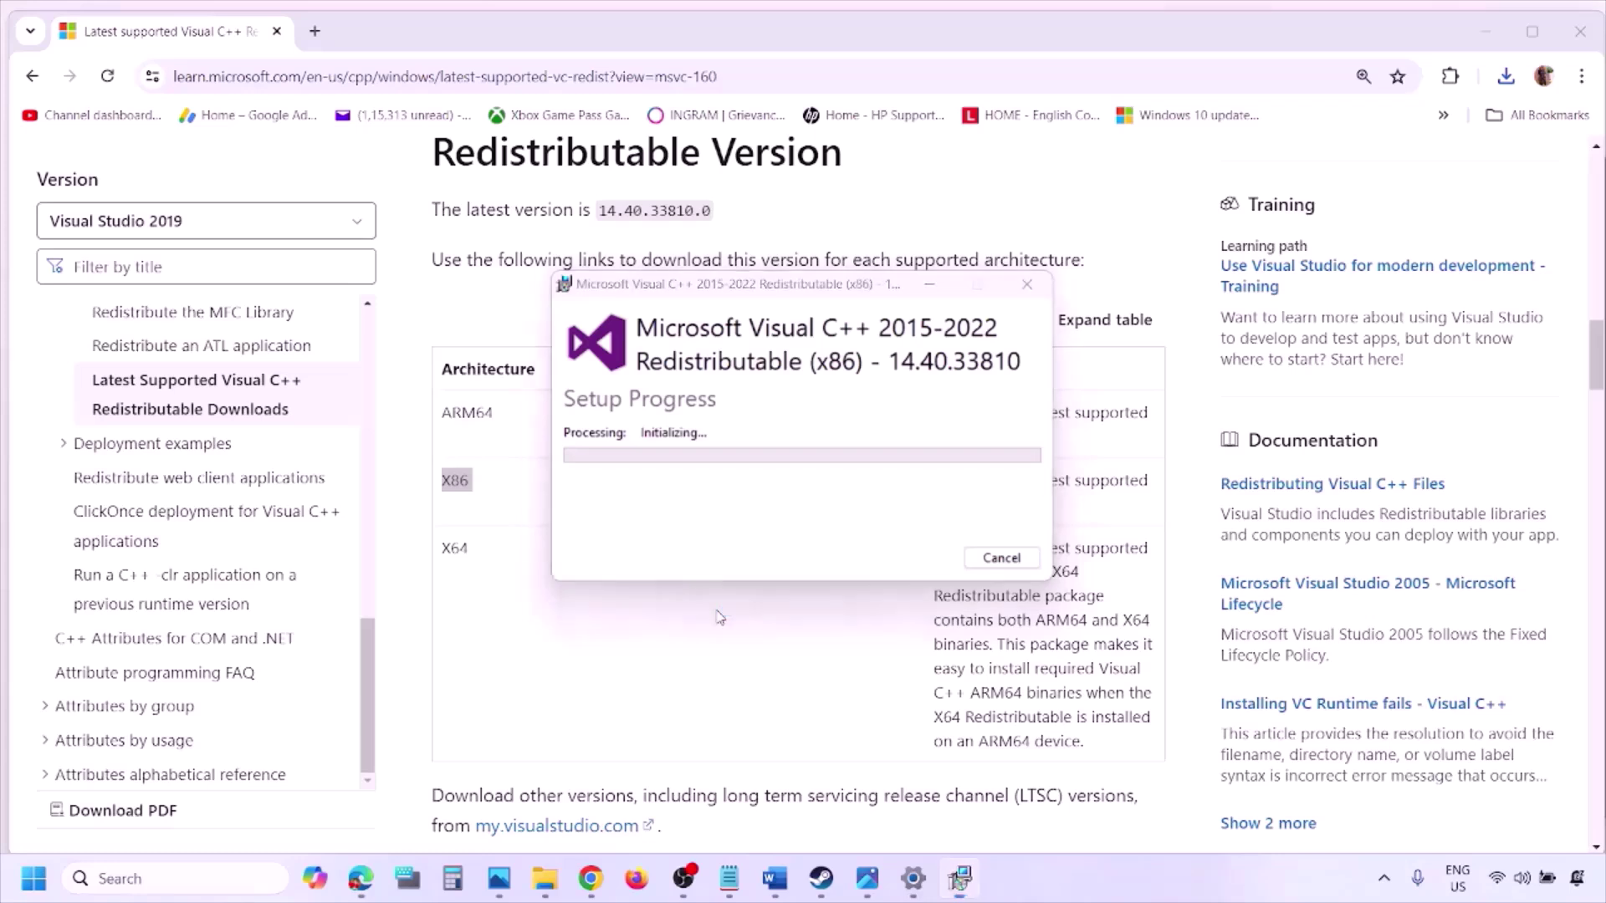
Step: Download and run the X64 redistributable, start its repair, and place the two setup windows side by side
double_click(452, 549)
click(727, 552)
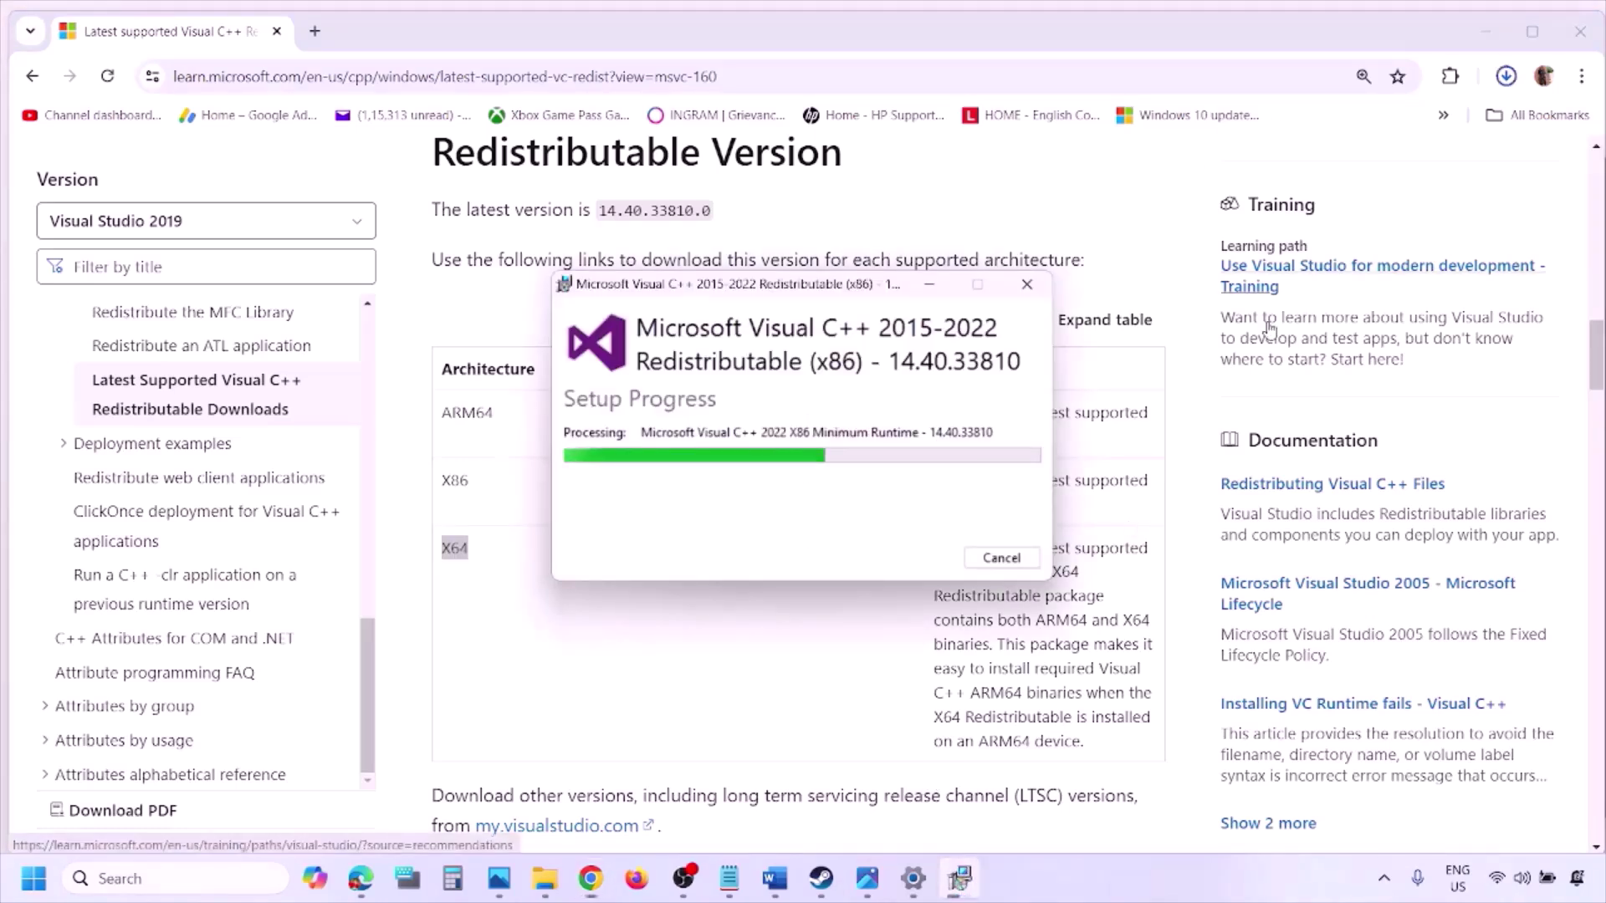
click(1350, 140)
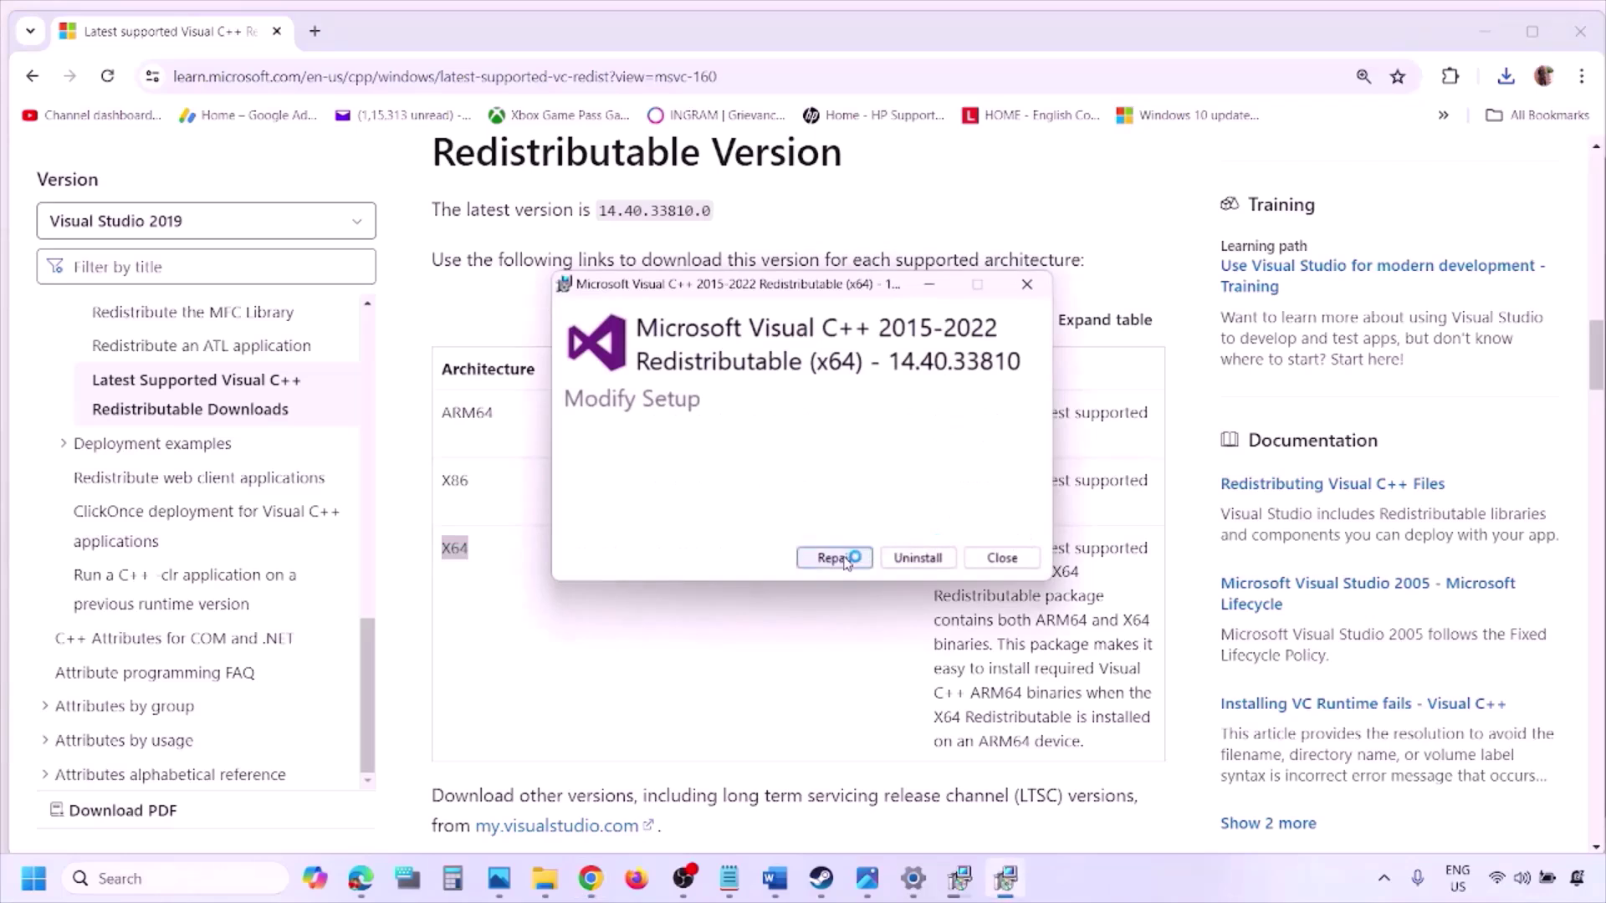
click(834, 557)
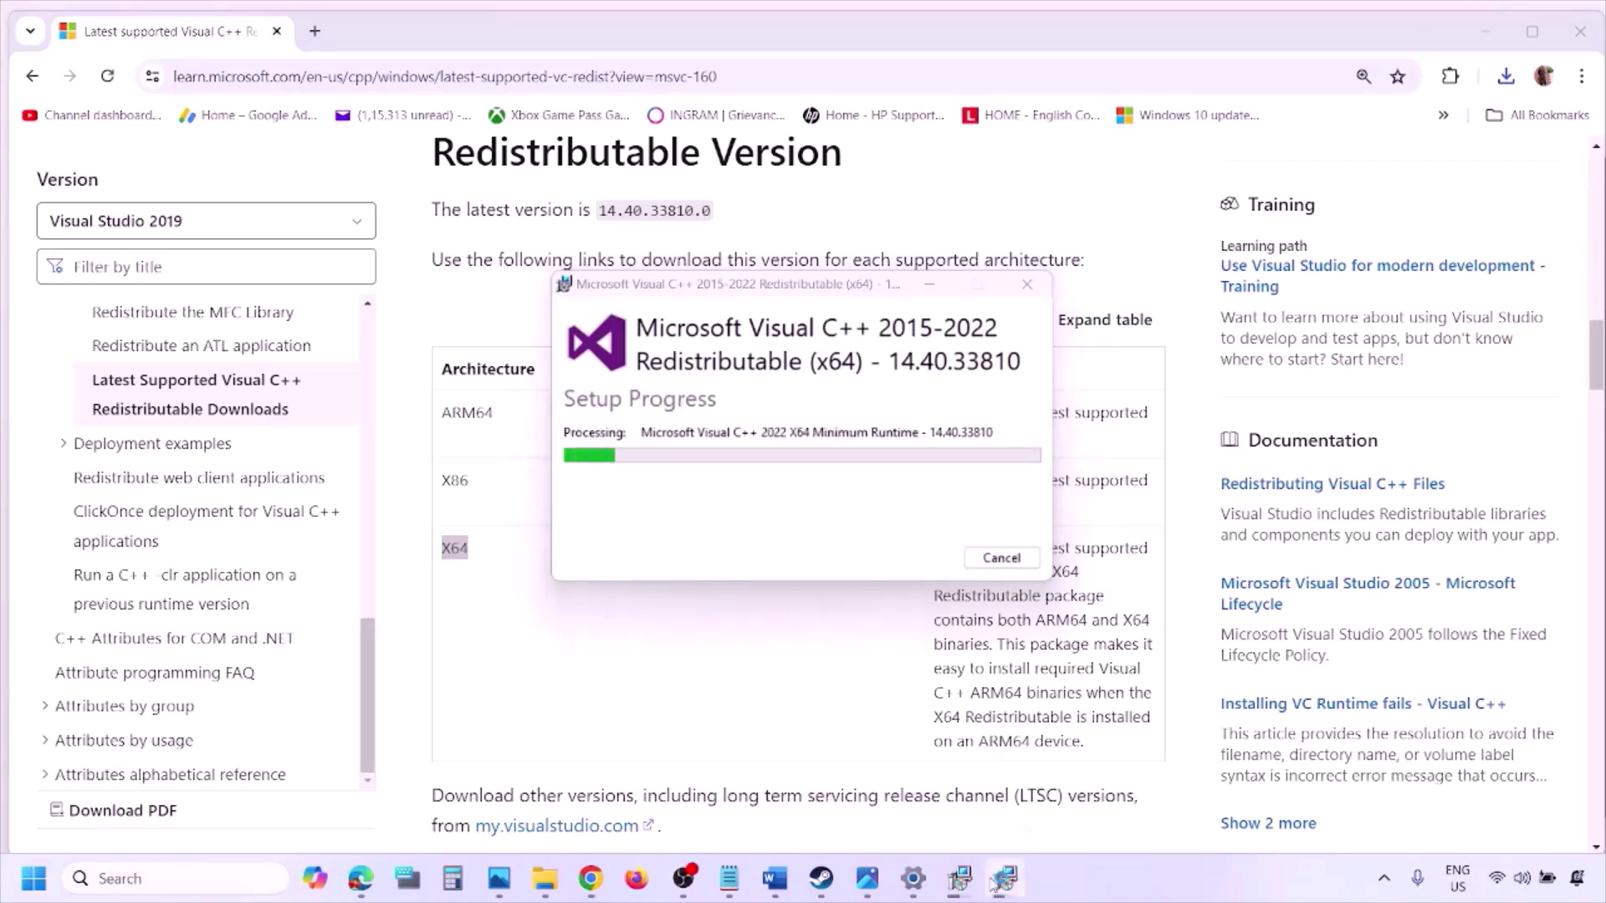
drag(882, 284, 510, 357)
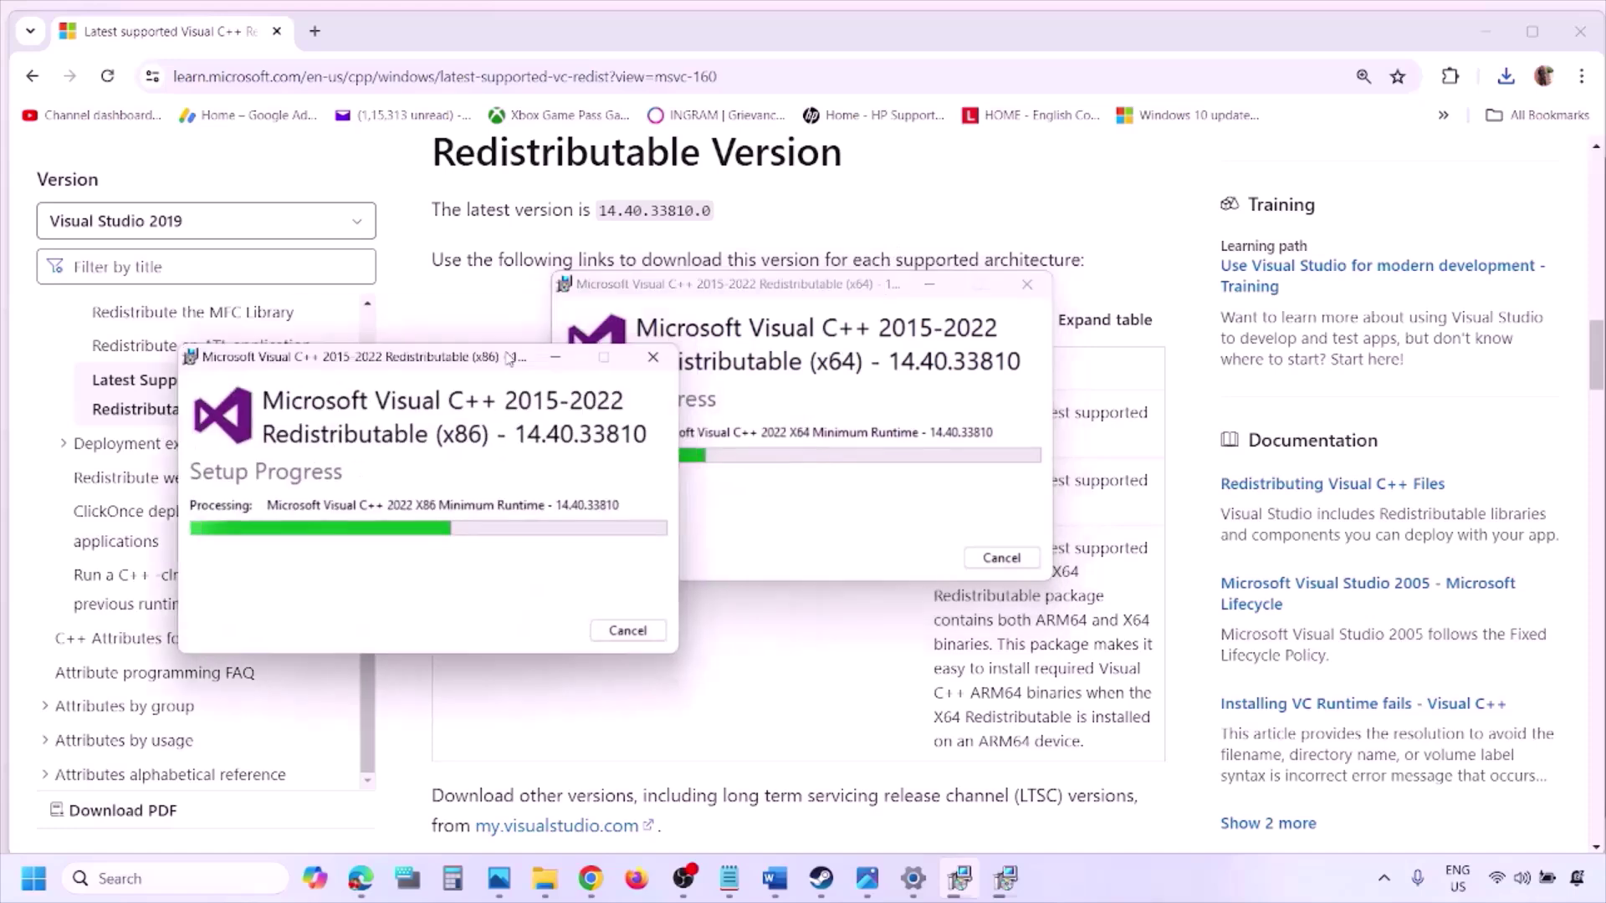
drag(644, 284, 848, 372)
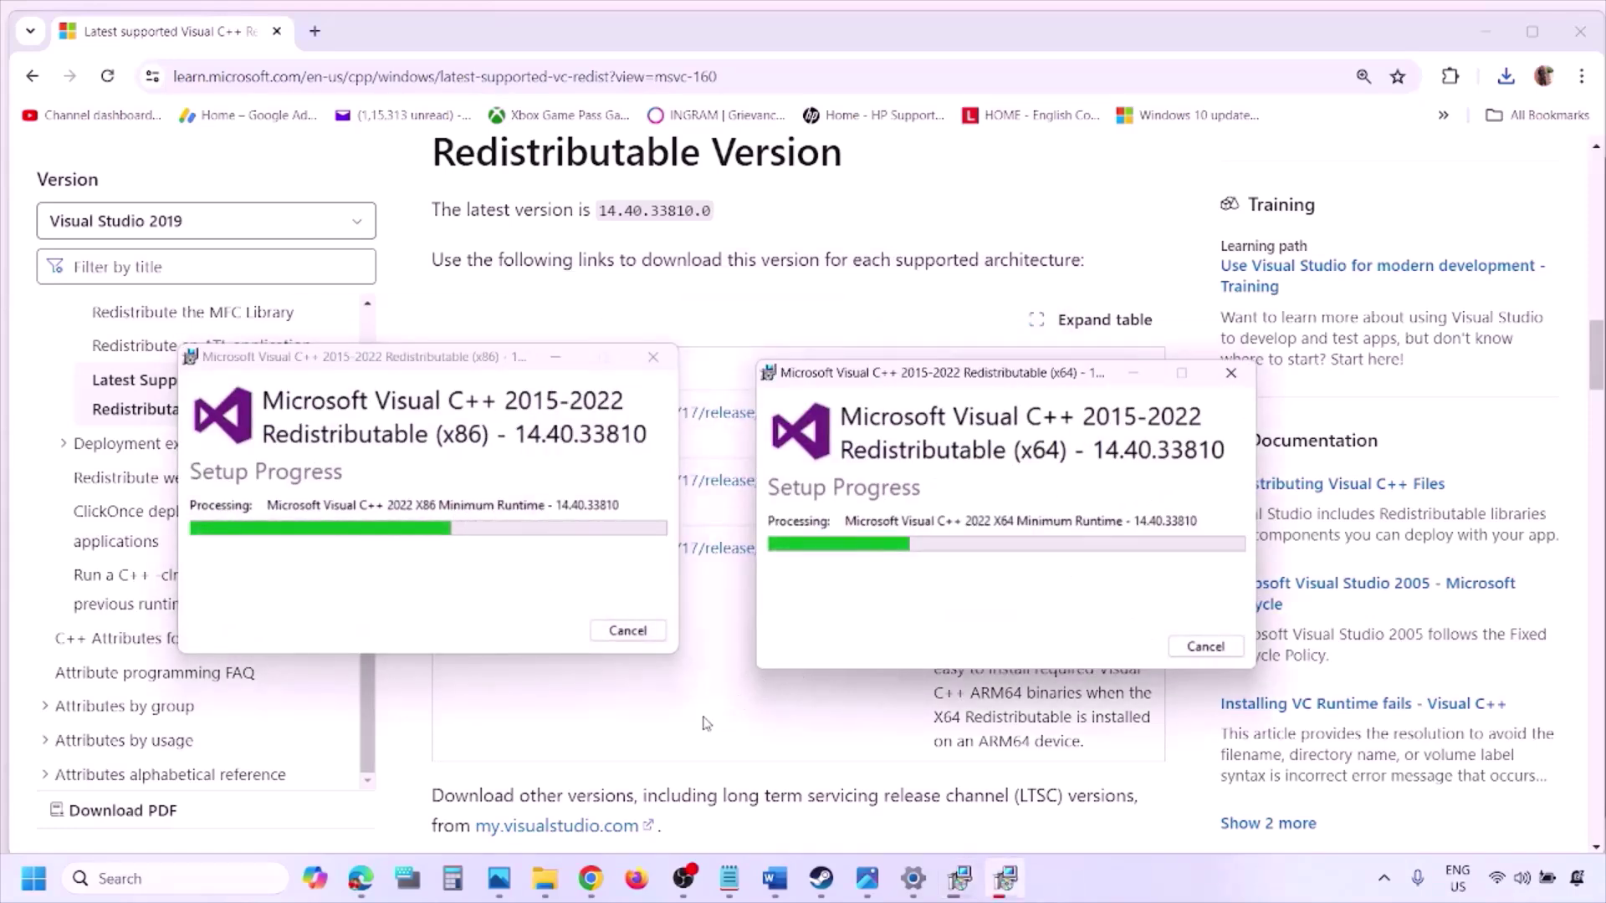
Step: Show the Windows power options and close them without restarting
click(34, 878)
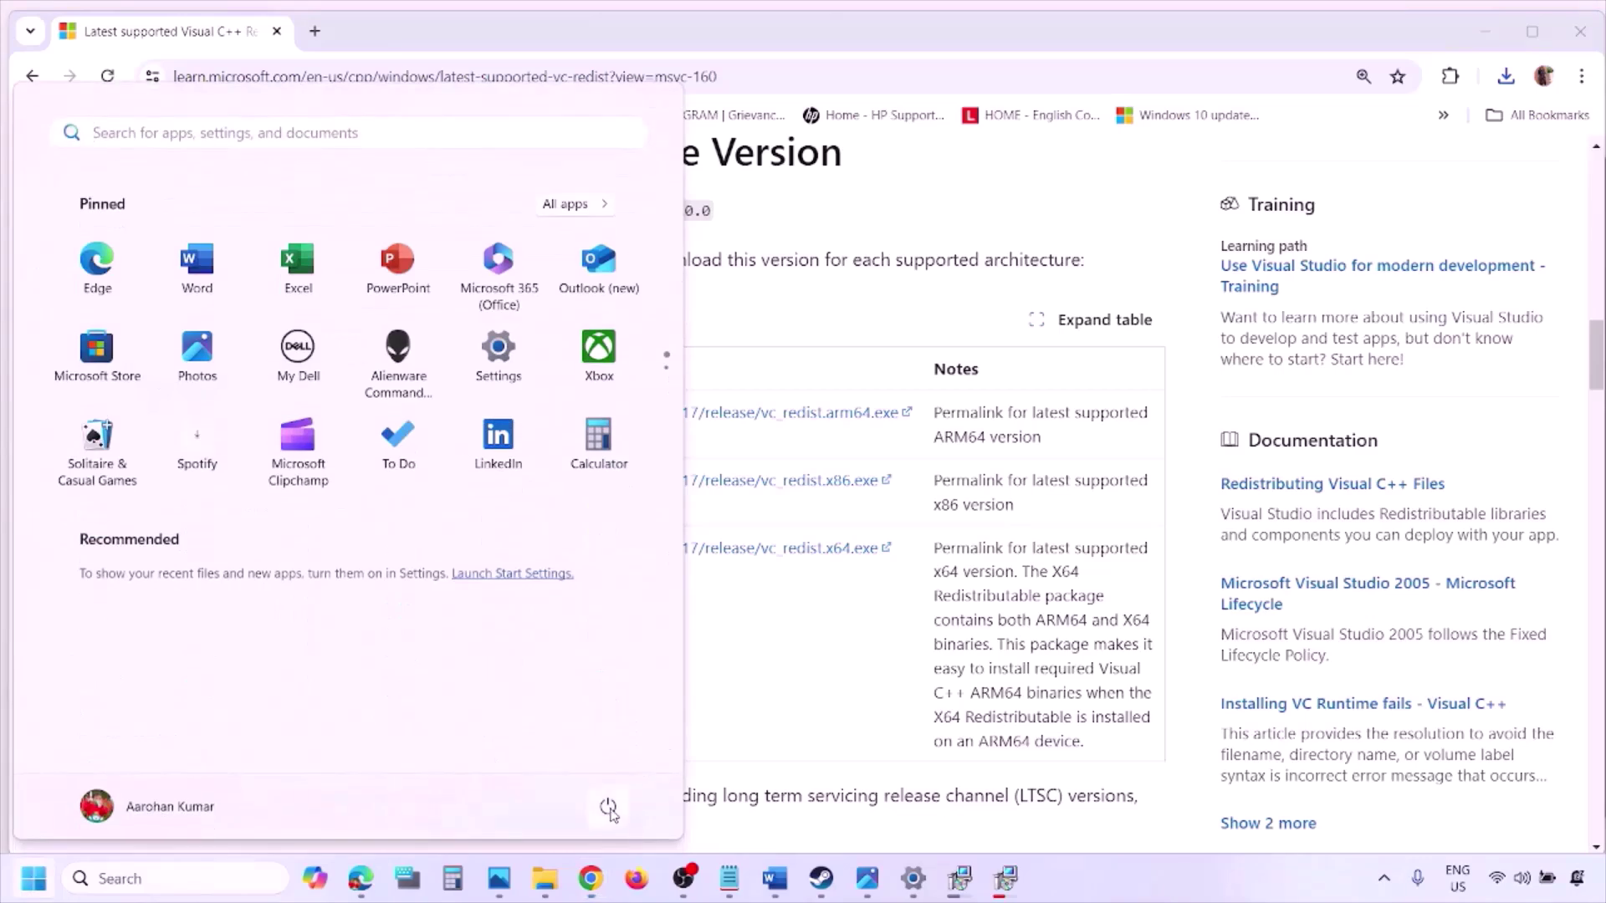
click(608, 806)
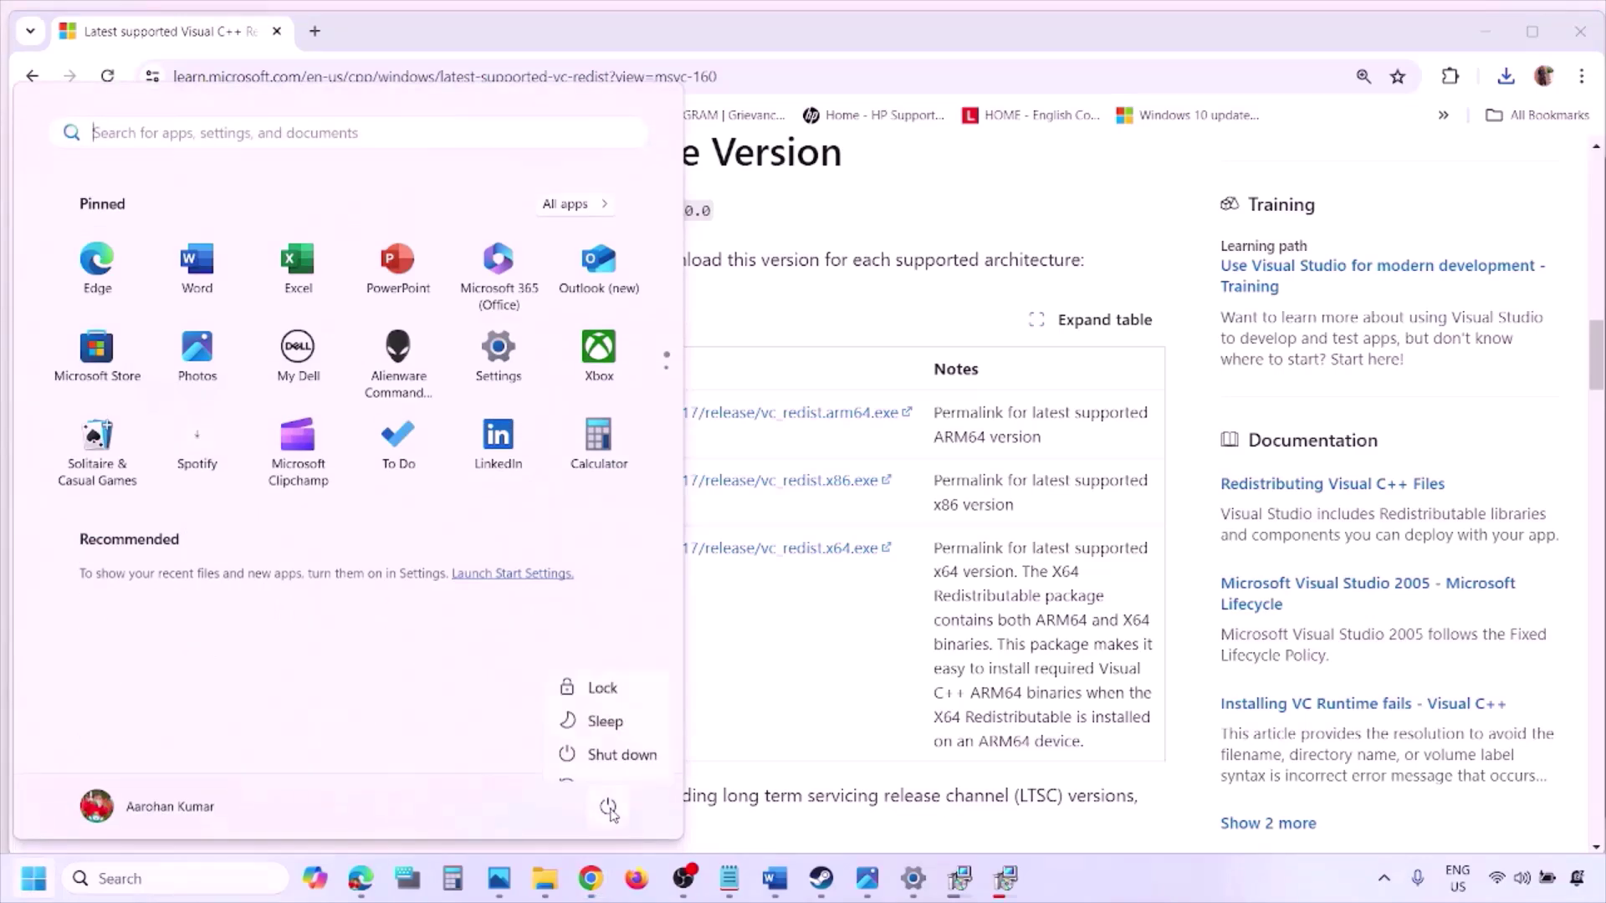
click(816, 720)
click(831, 711)
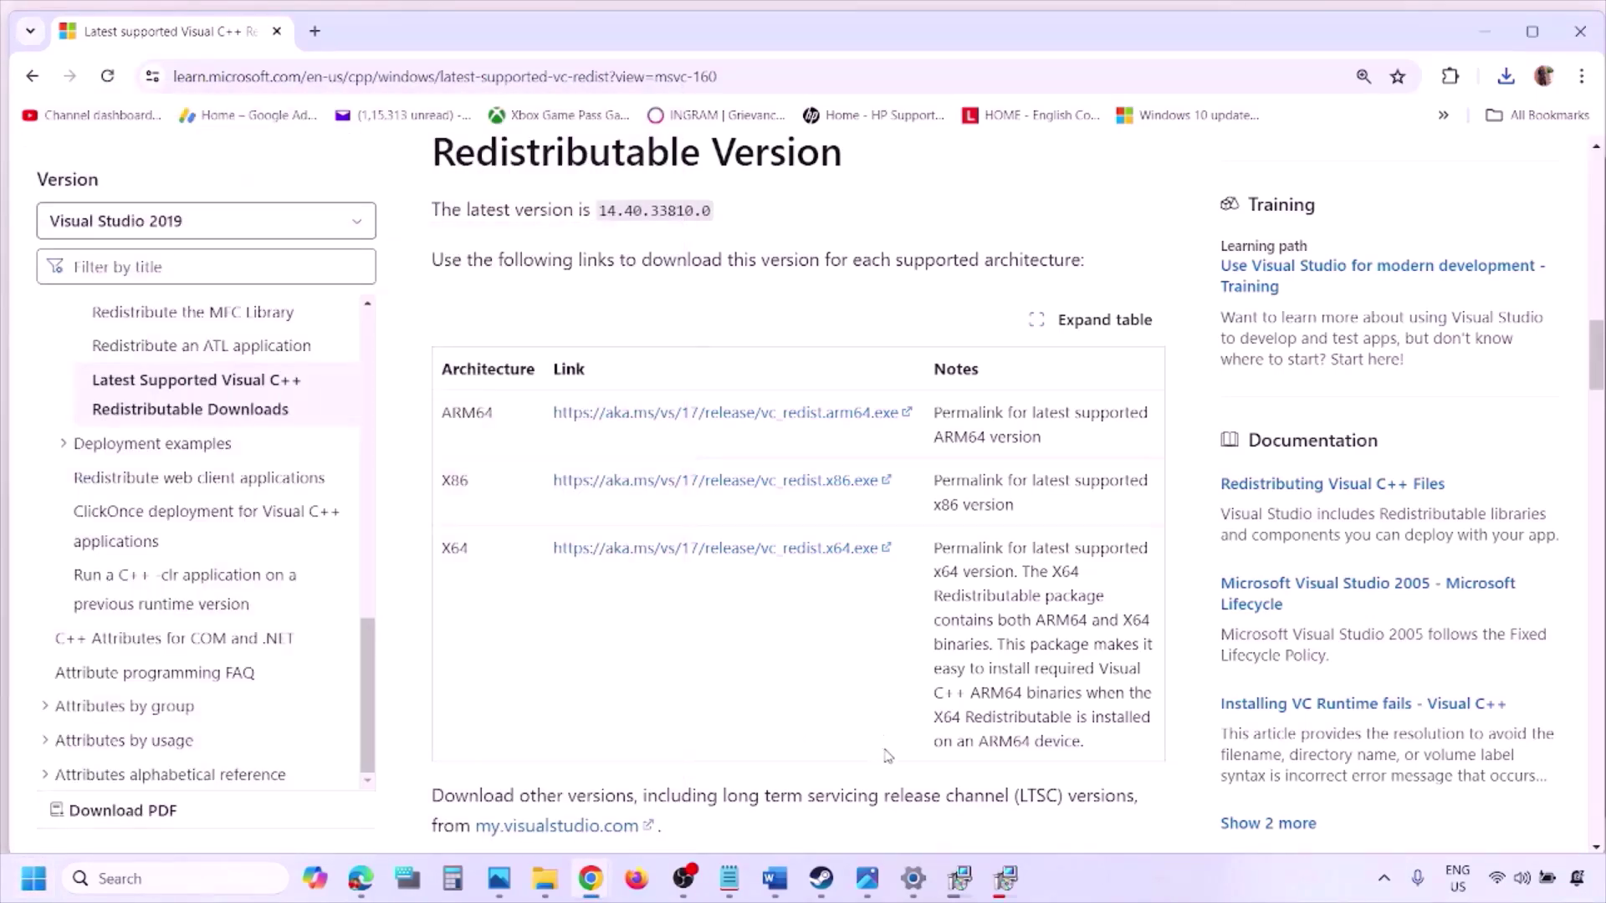
Step: Return to the Word document, maximize it, and highlight the Step 9 text on unplugging external devices, USB adapters, controllers and multiple monitors
click(776, 878)
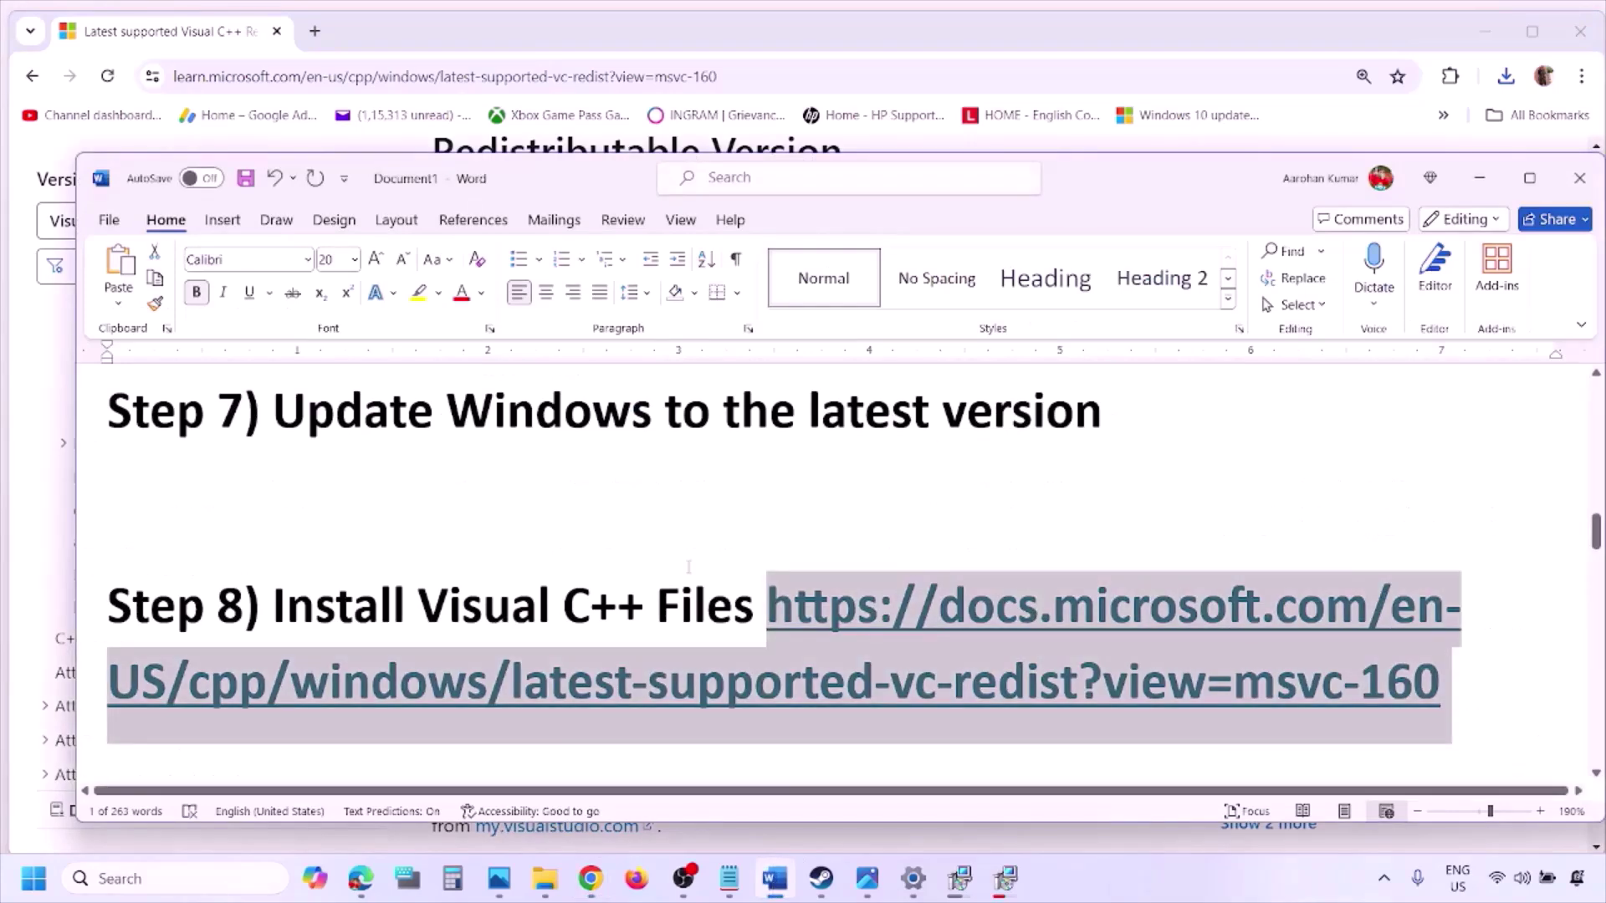
scroll(688, 567, down, 5)
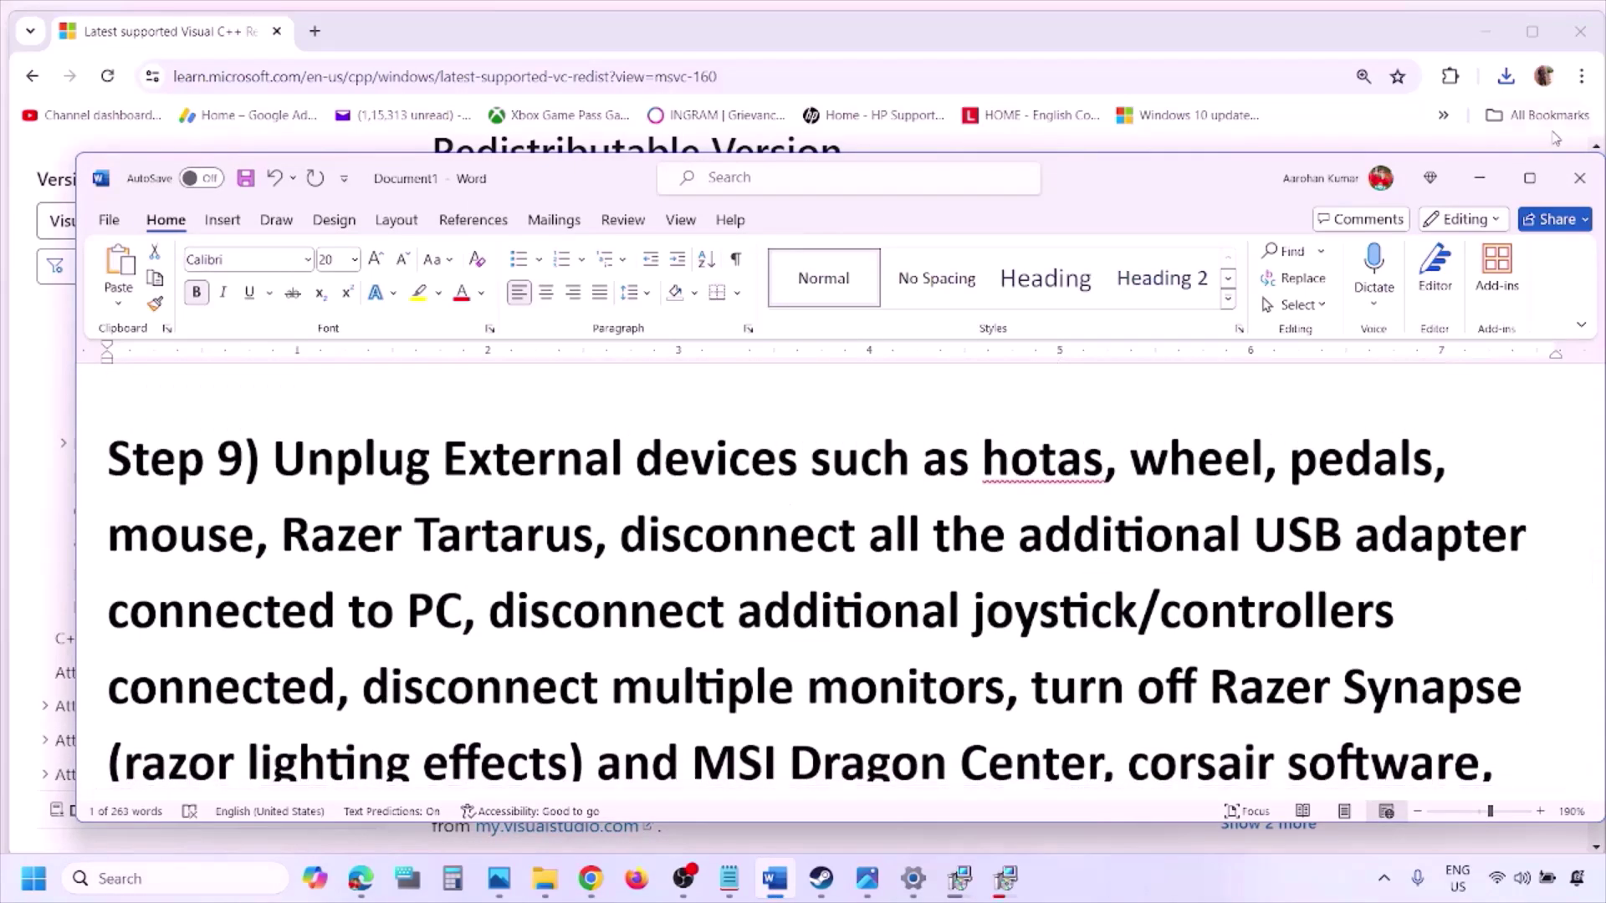
click(1529, 178)
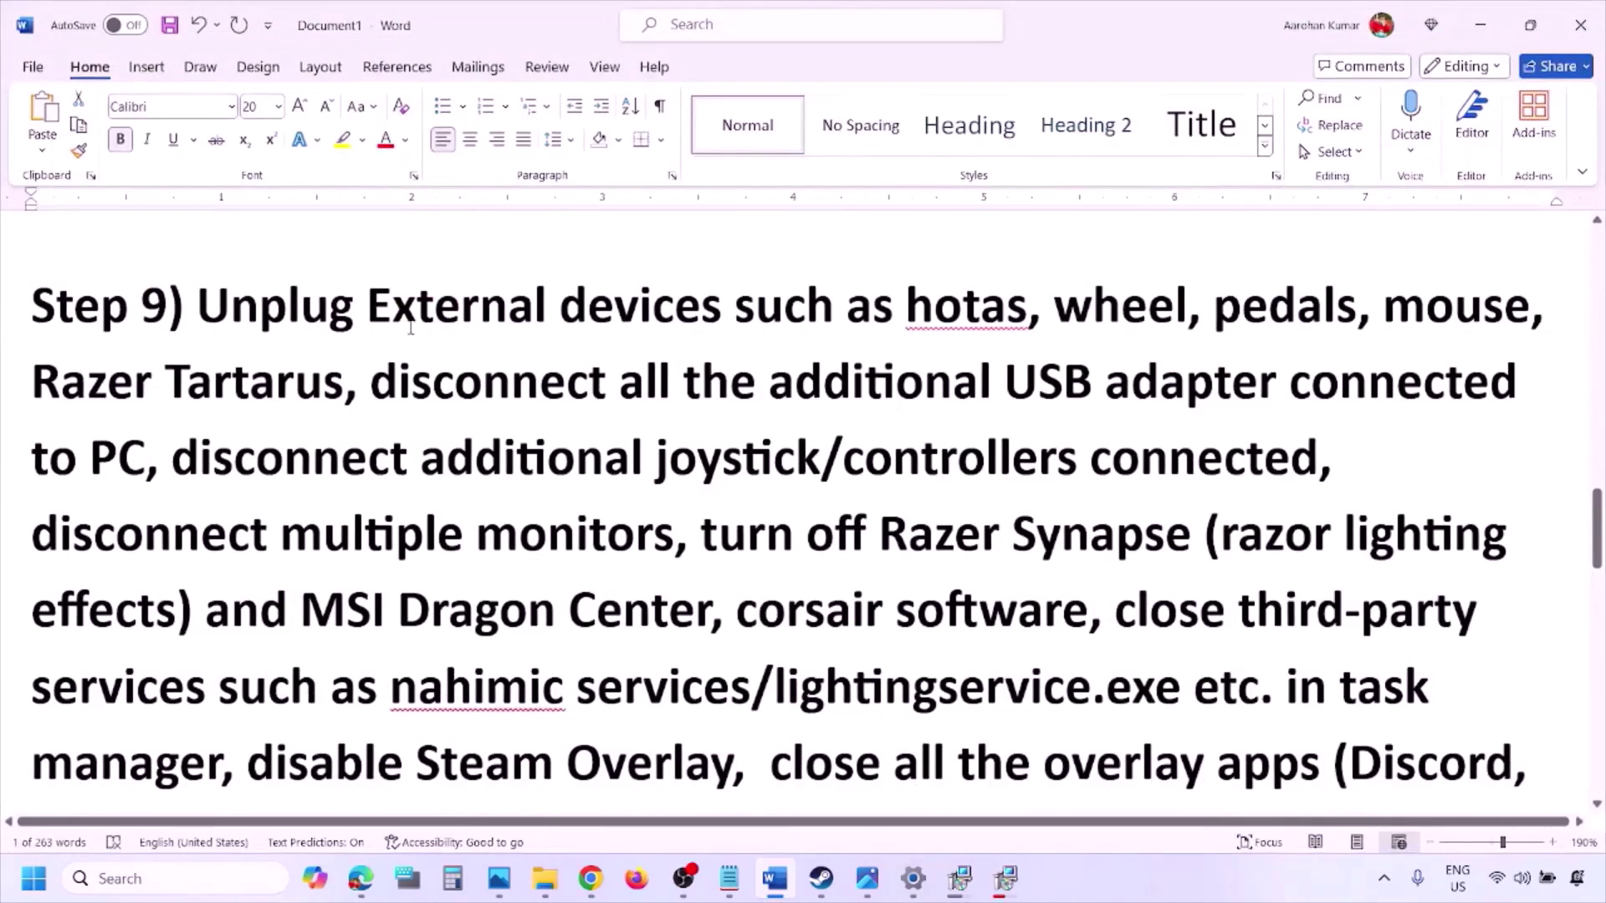
drag(201, 312, 1189, 381)
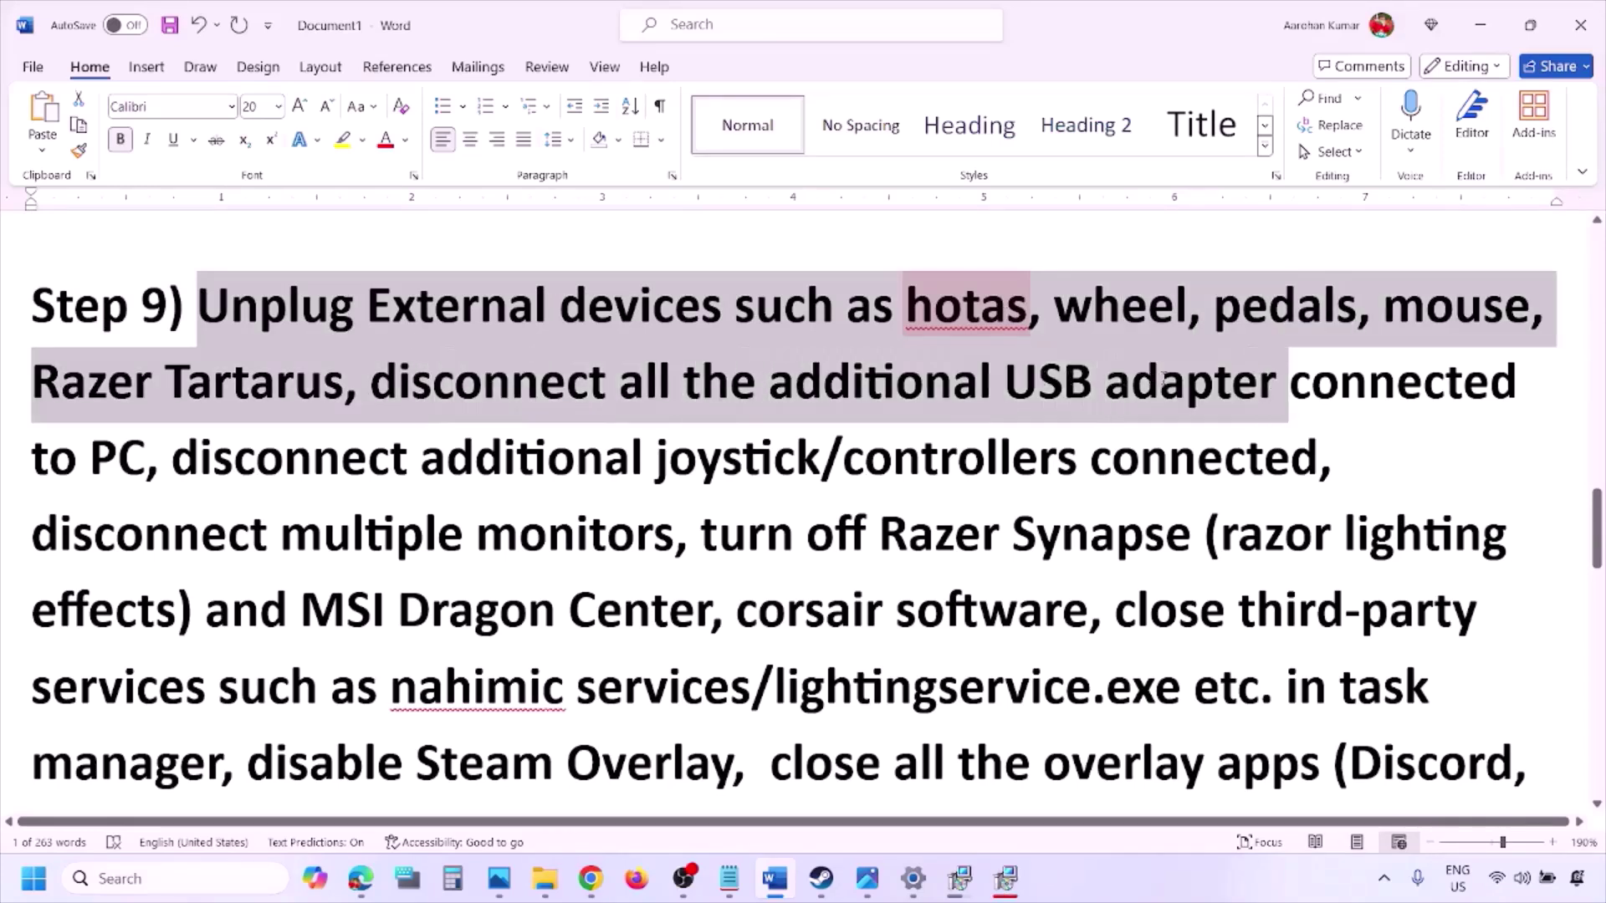
click(1189, 378)
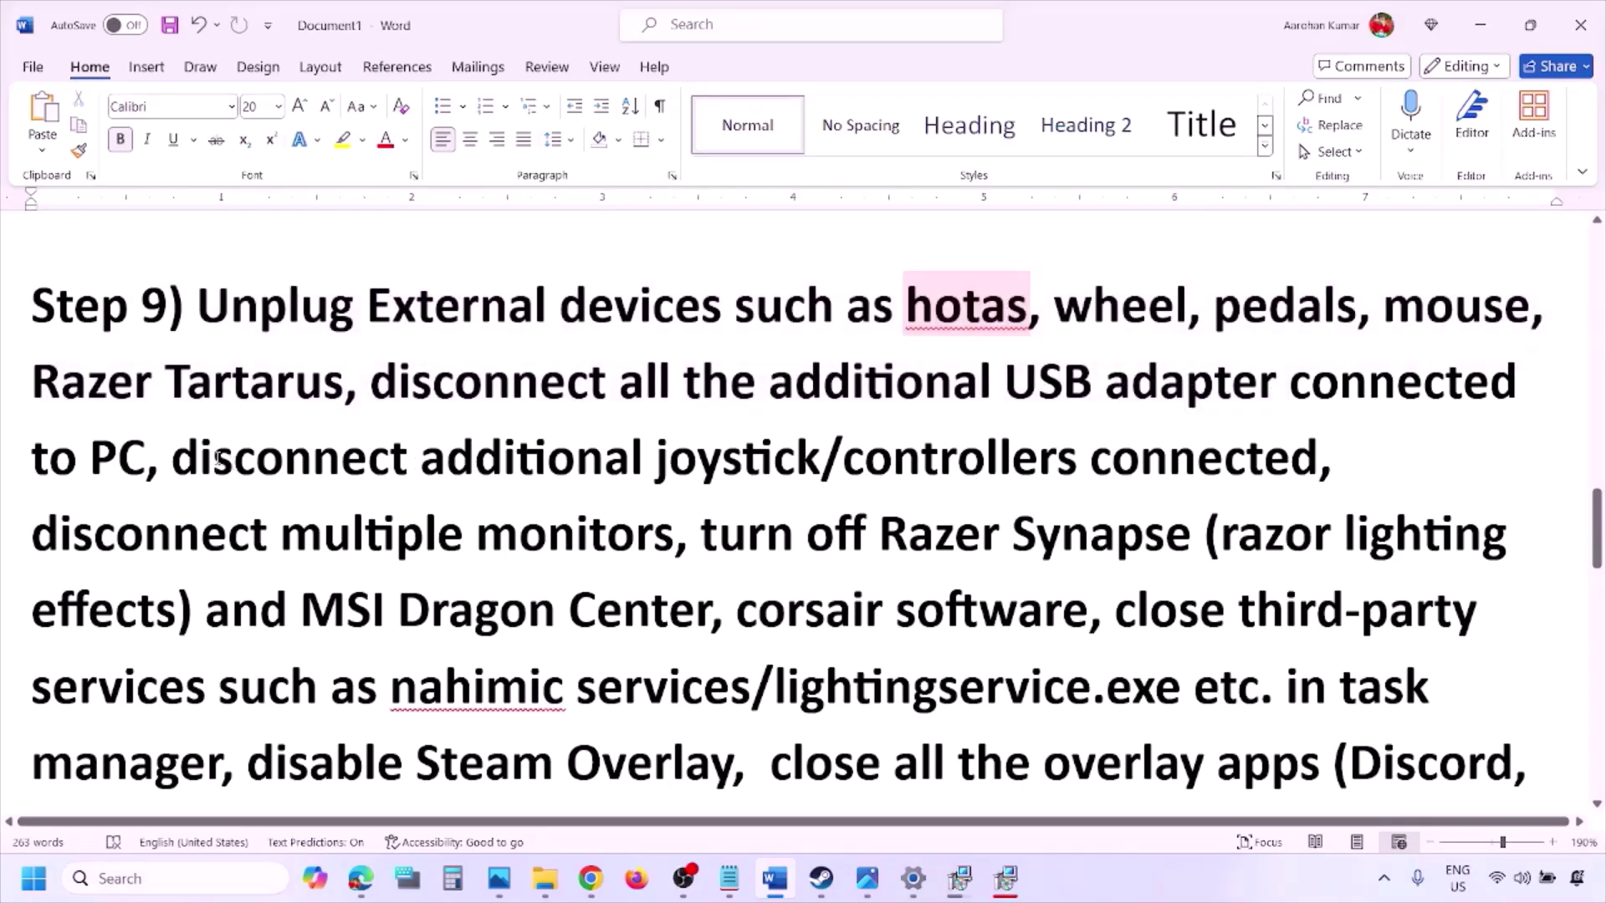
drag(184, 457, 1117, 470)
click(1078, 466)
drag(55, 540, 560, 540)
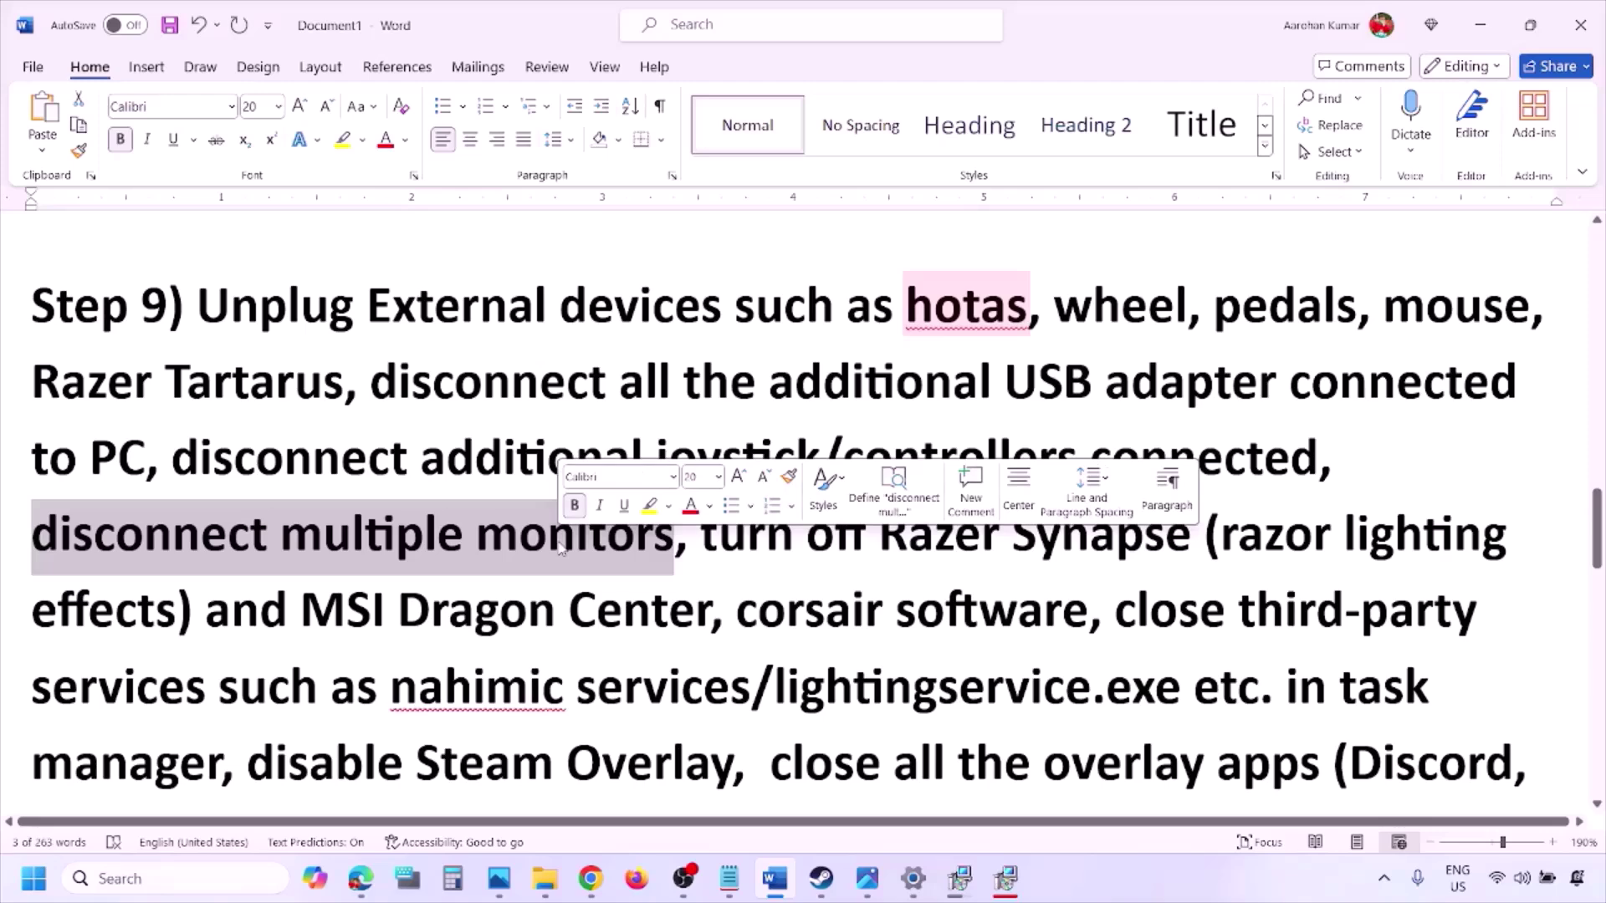
Step: Highlight the Step 9 text from turning off Razer Synapse through disabling Steam Overlay, and view the Steam example images
scroll(665, 476, down, 1)
drag(701, 441, 222, 669)
scroll(321, 569, down, 1)
drag(248, 583, 732, 582)
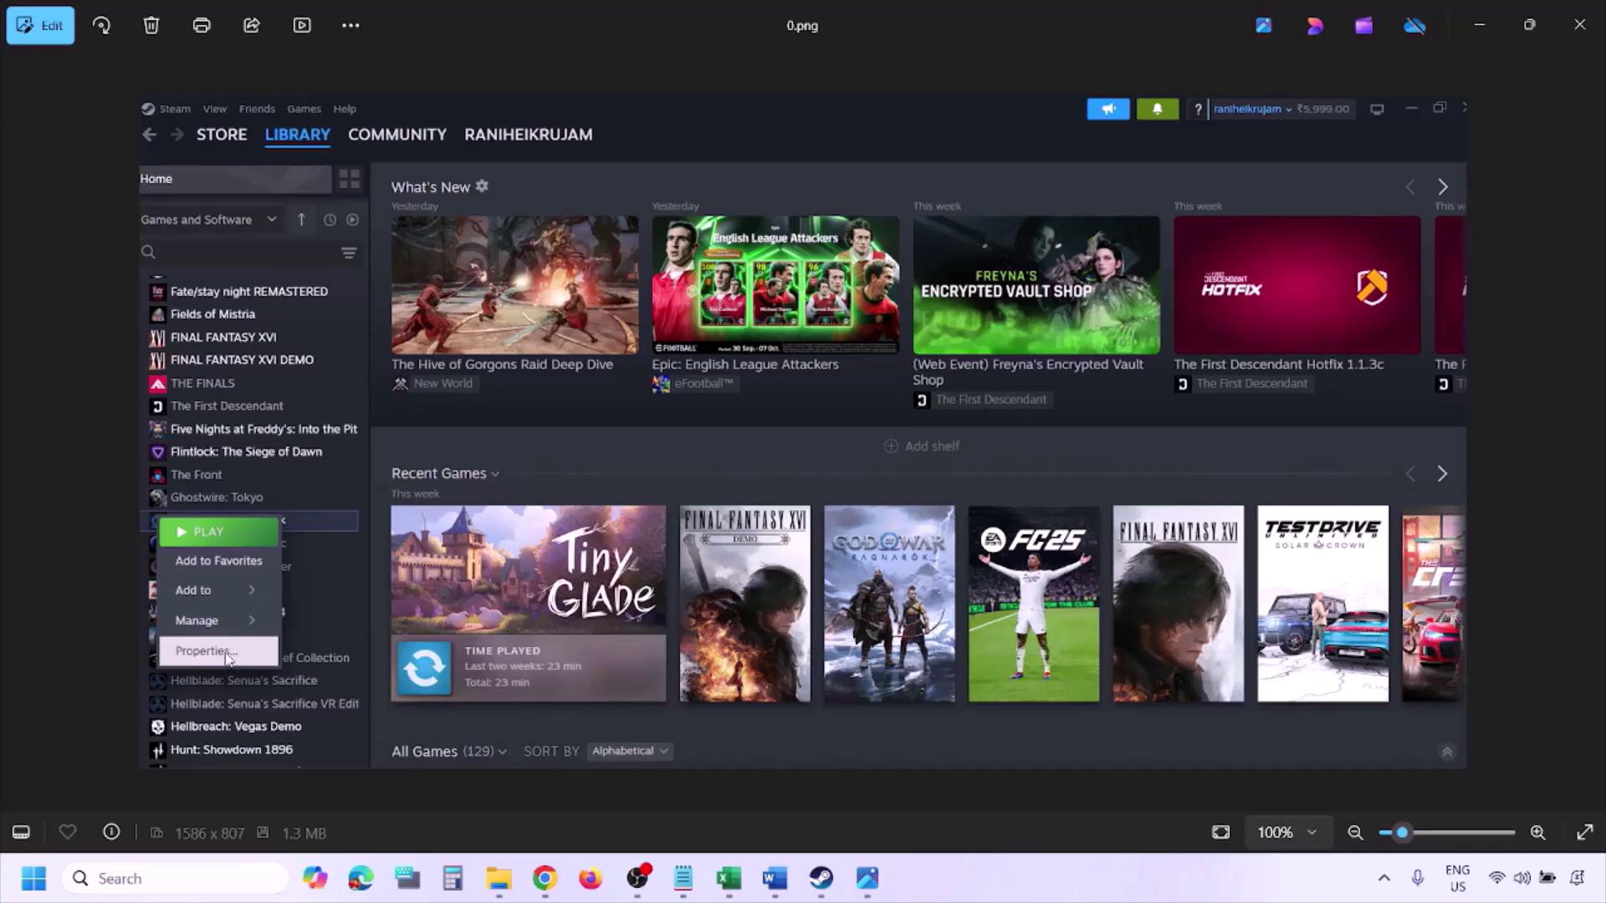
key(Right)
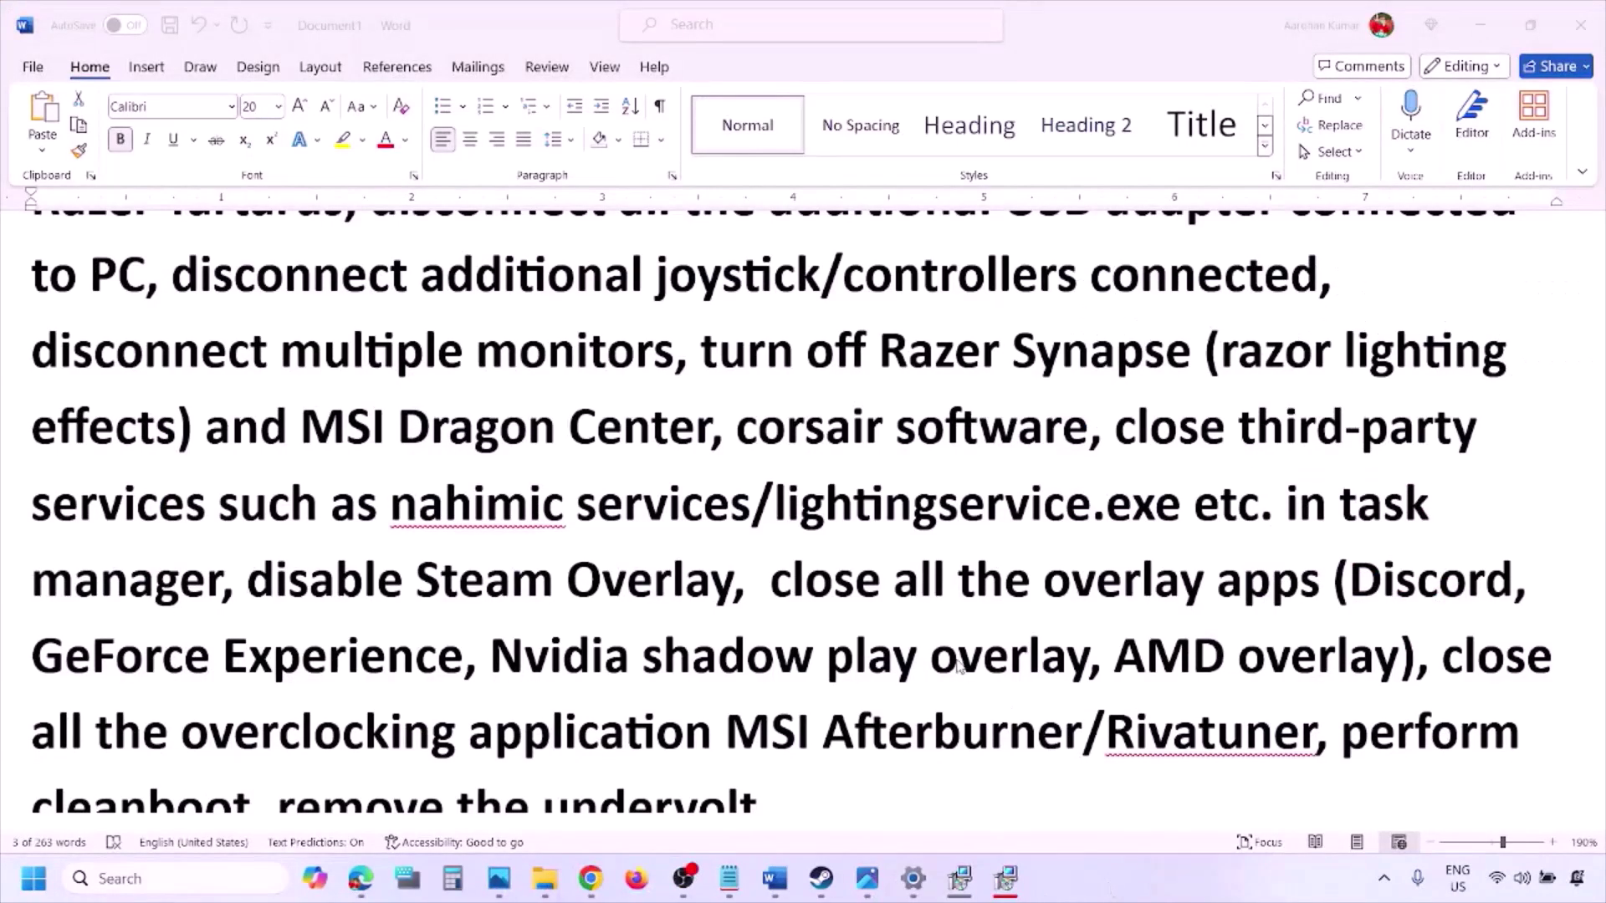
scroll(960, 667, down, 3)
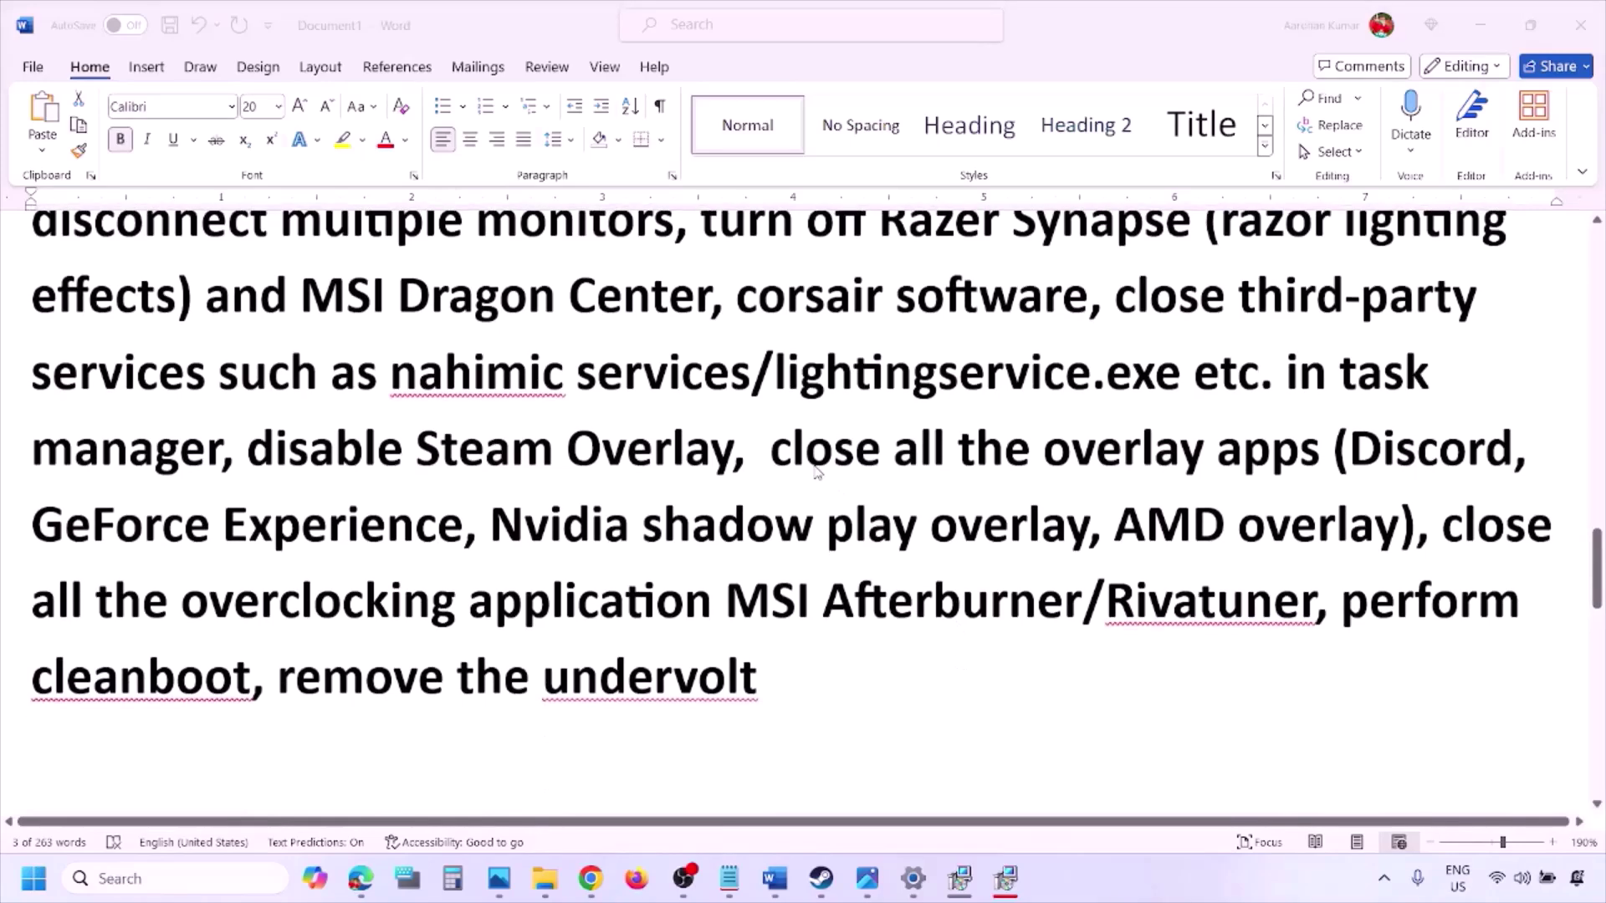
drag(733, 452, 248, 451)
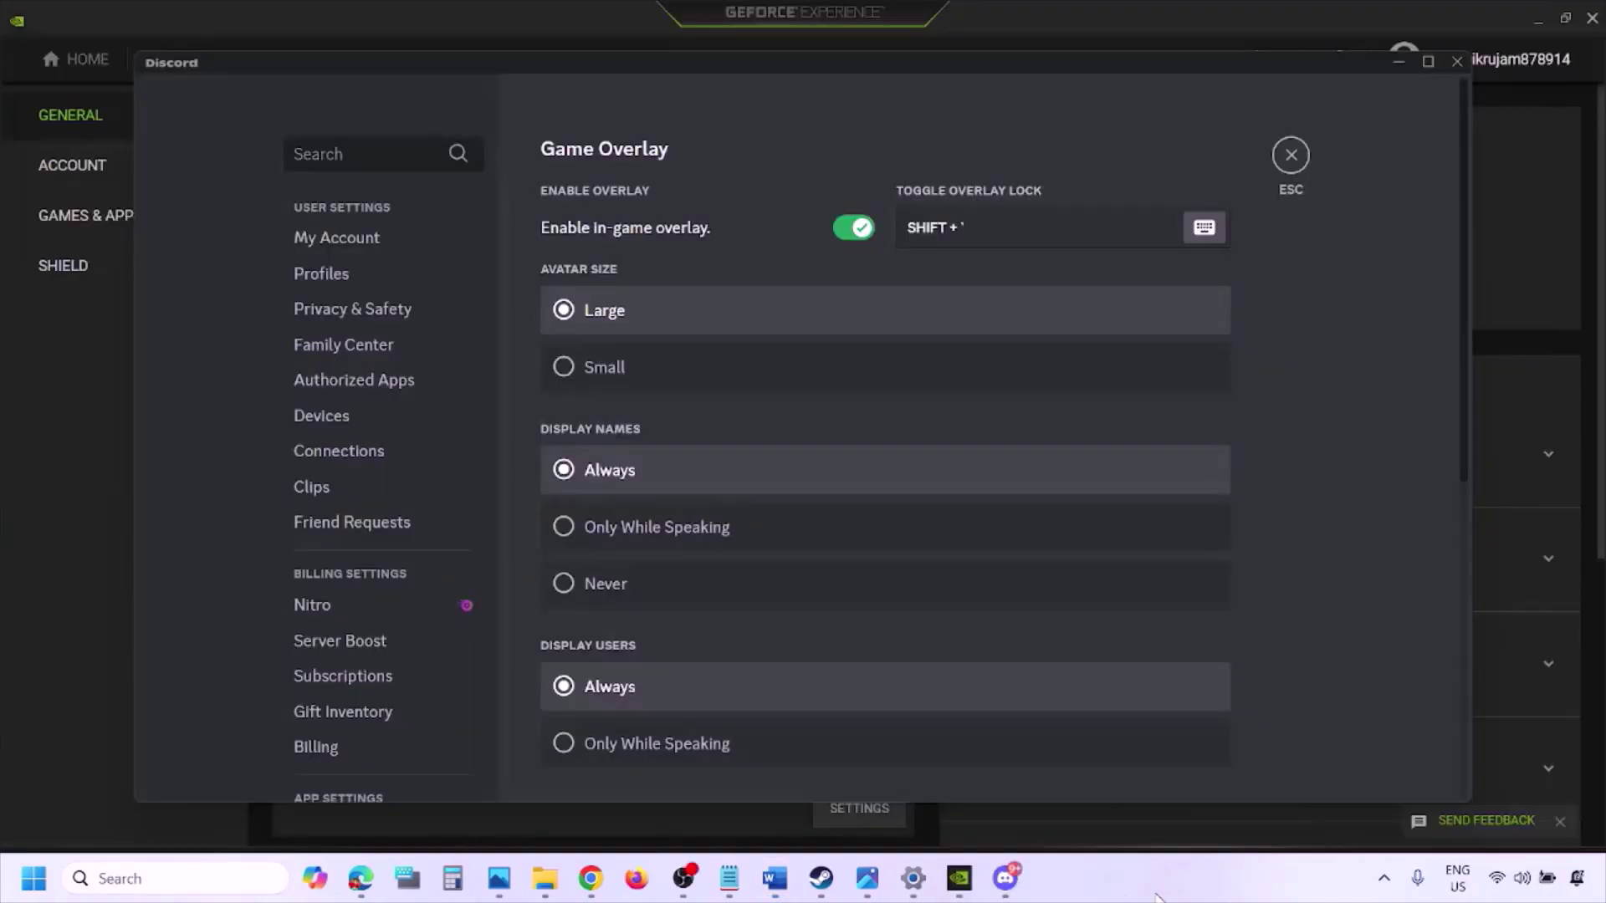
Step: Open Discord's Game Overlay settings and turn off the in-game overlay
scroll(395, 451, down, 10)
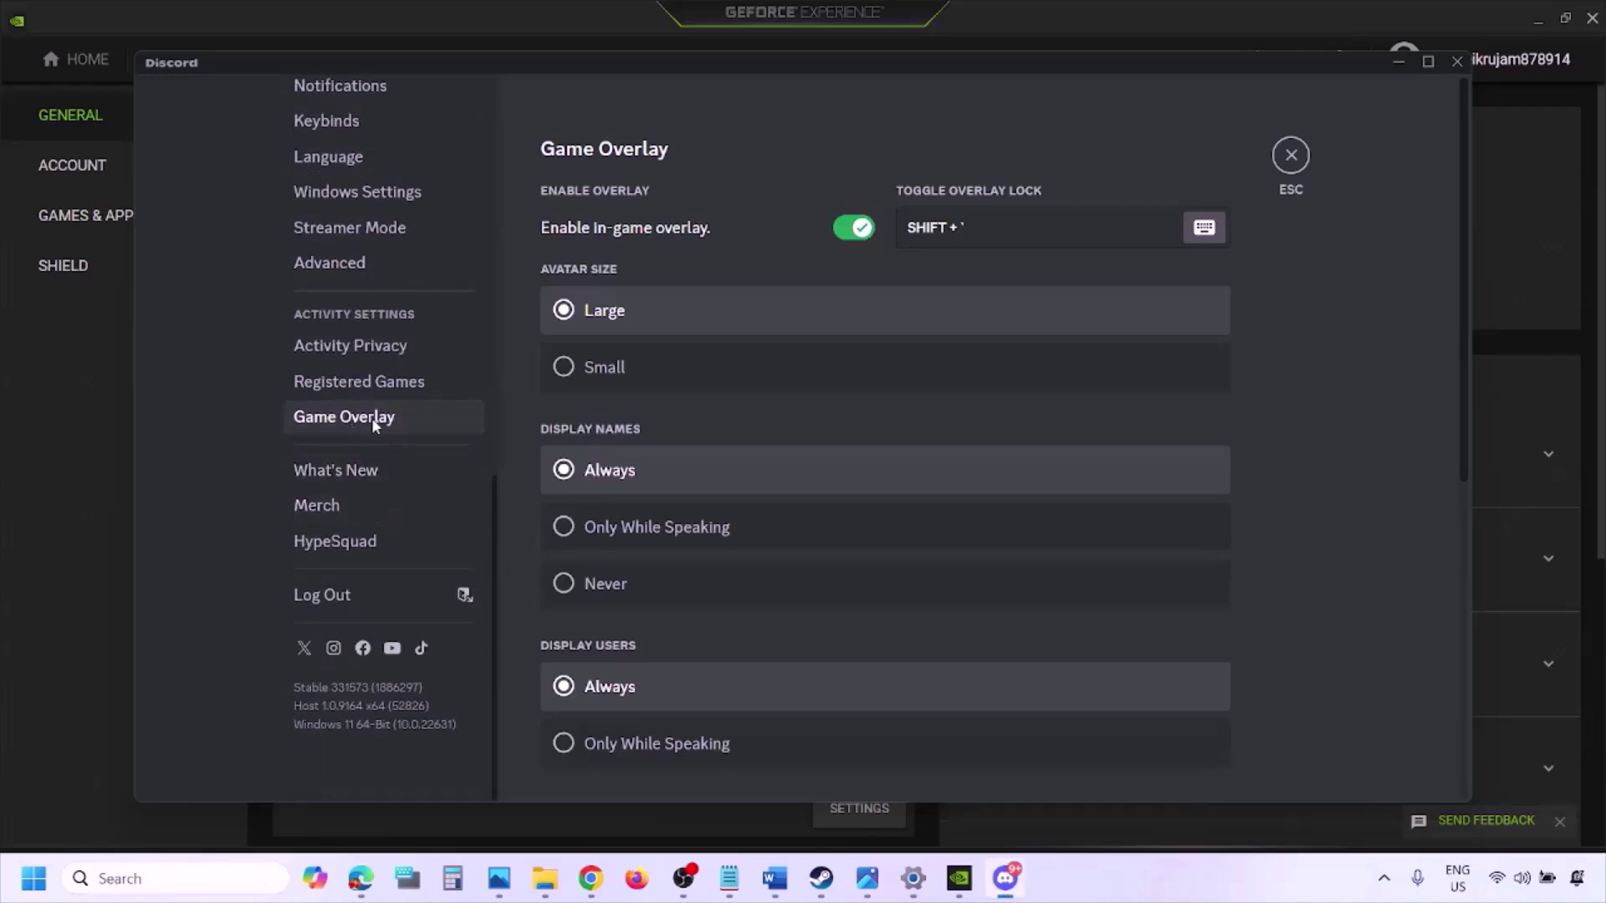
click(371, 418)
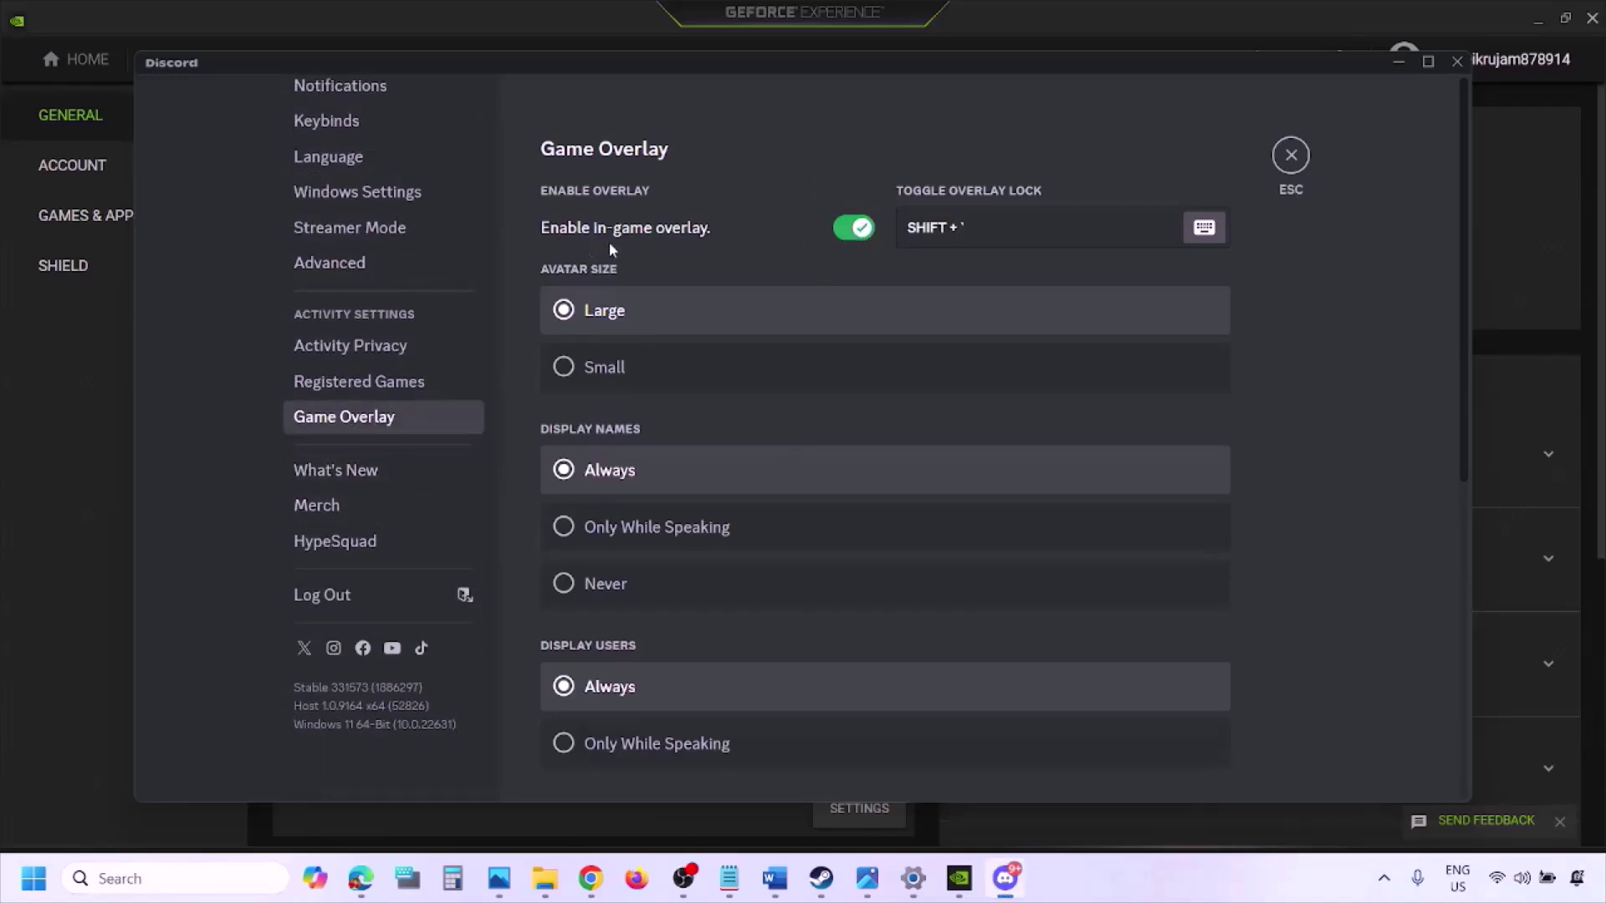
click(853, 228)
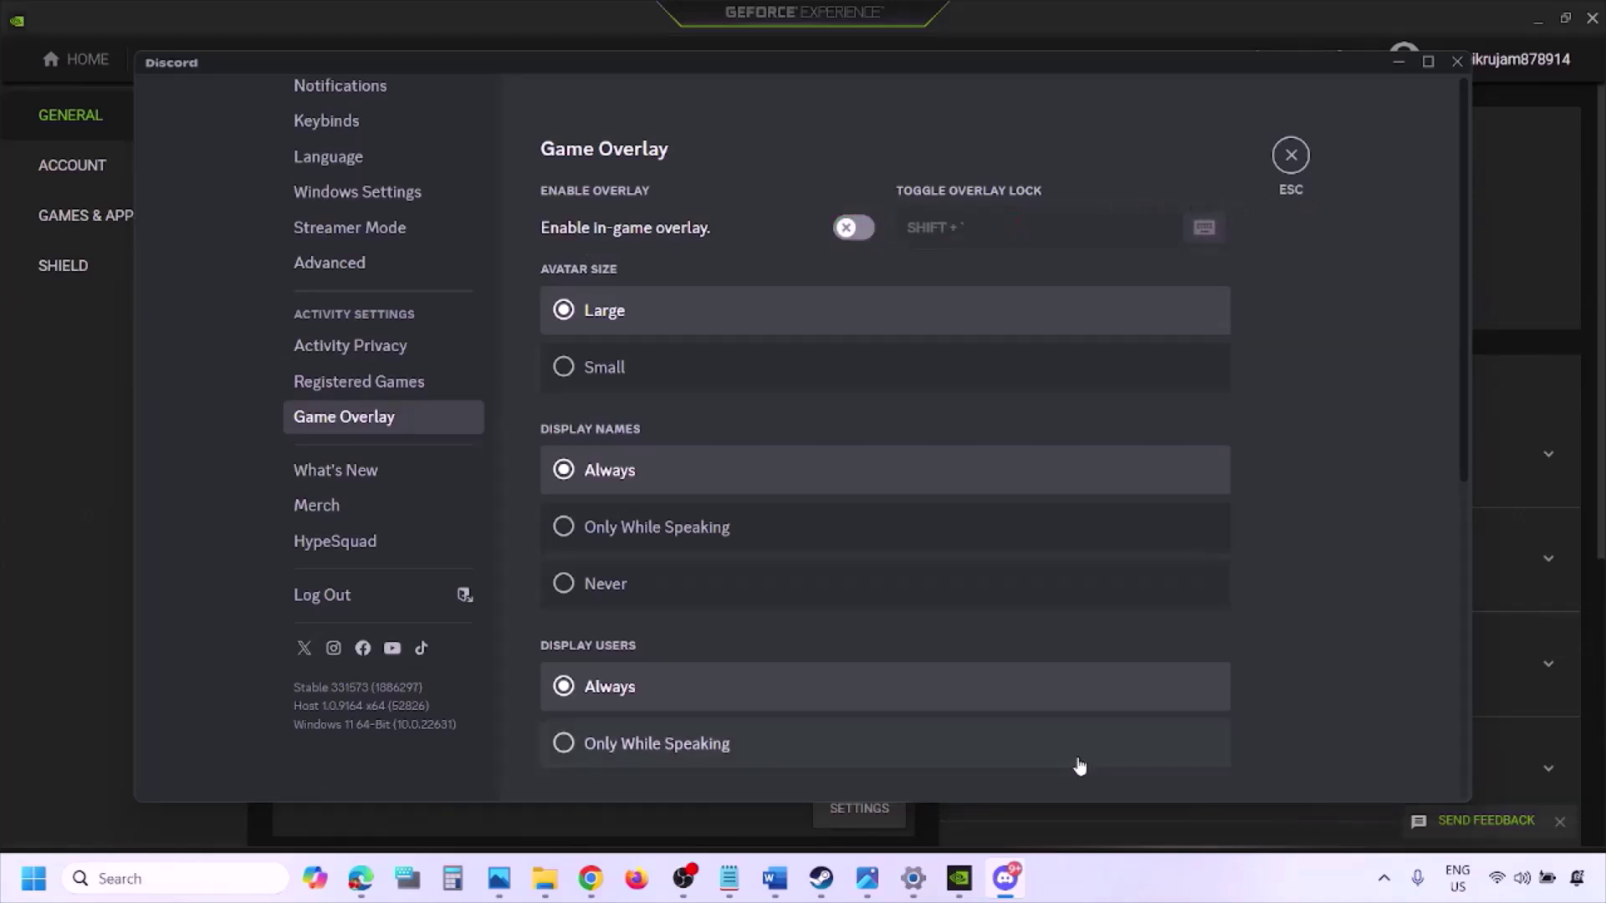
Step: Turn off the in-game overlay in GeForce Experience's general settings and return to Step 9 in the Word document
click(962, 880)
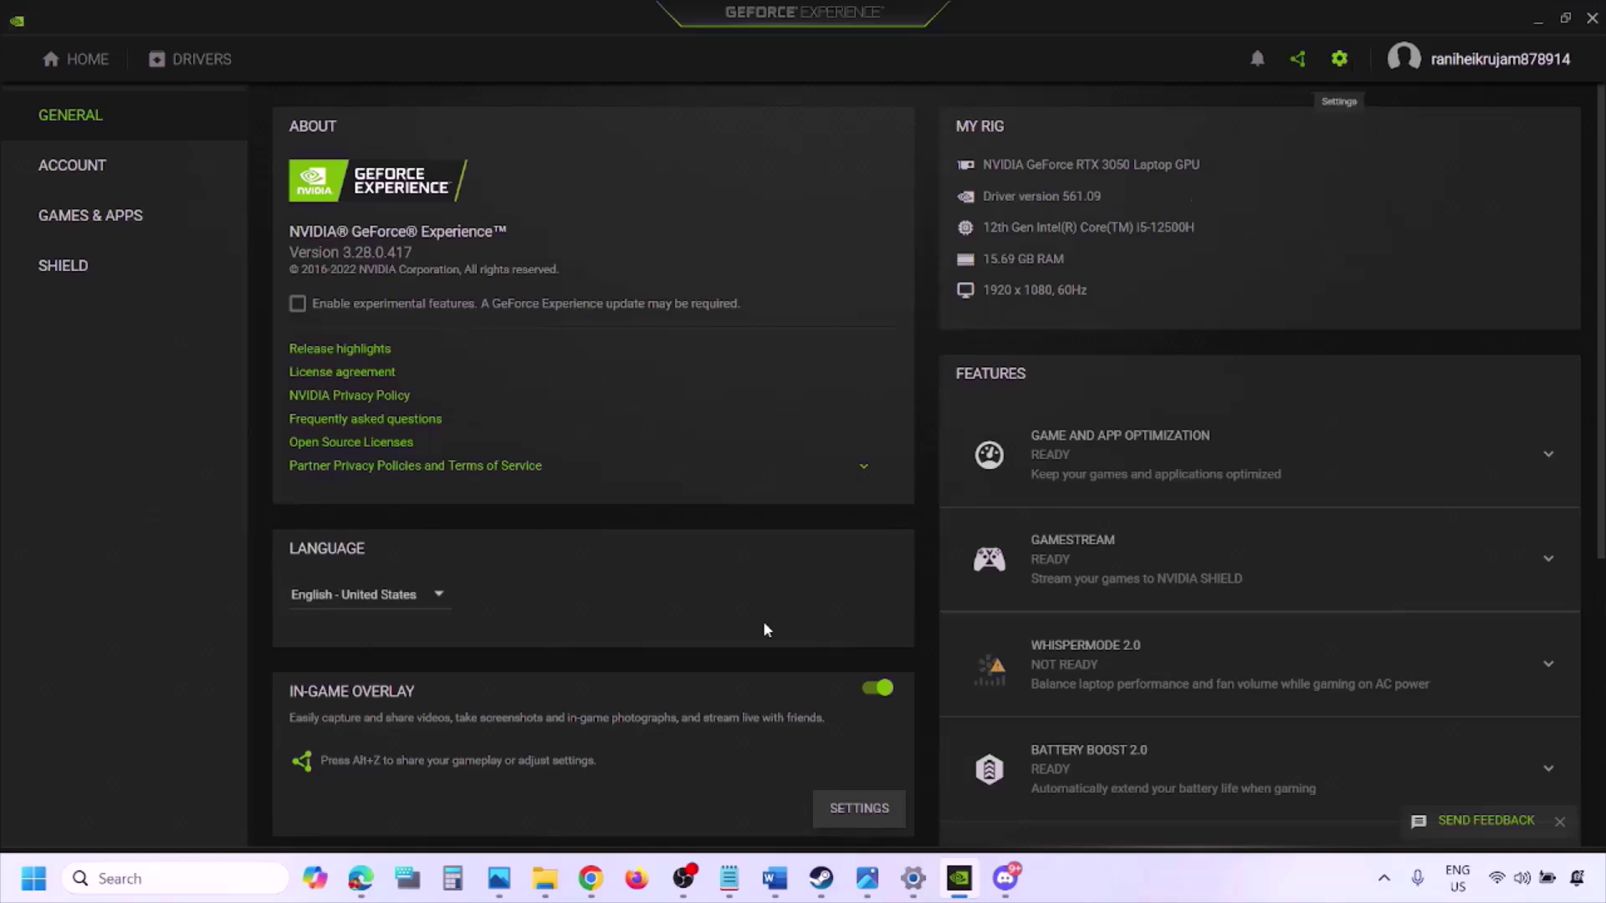
click(876, 688)
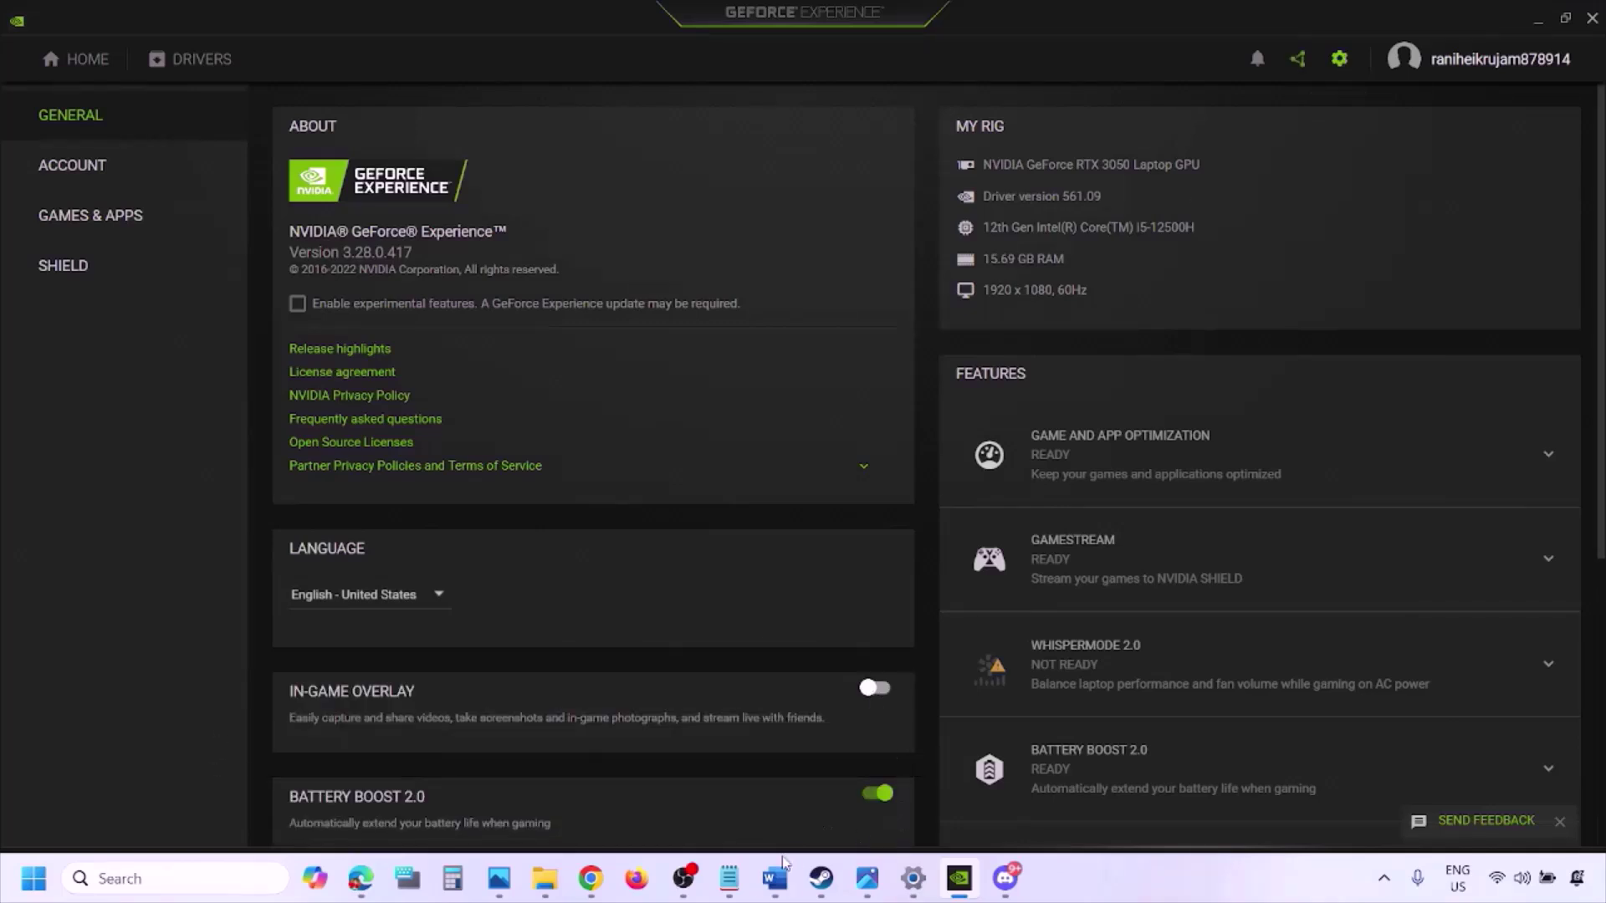
click(772, 885)
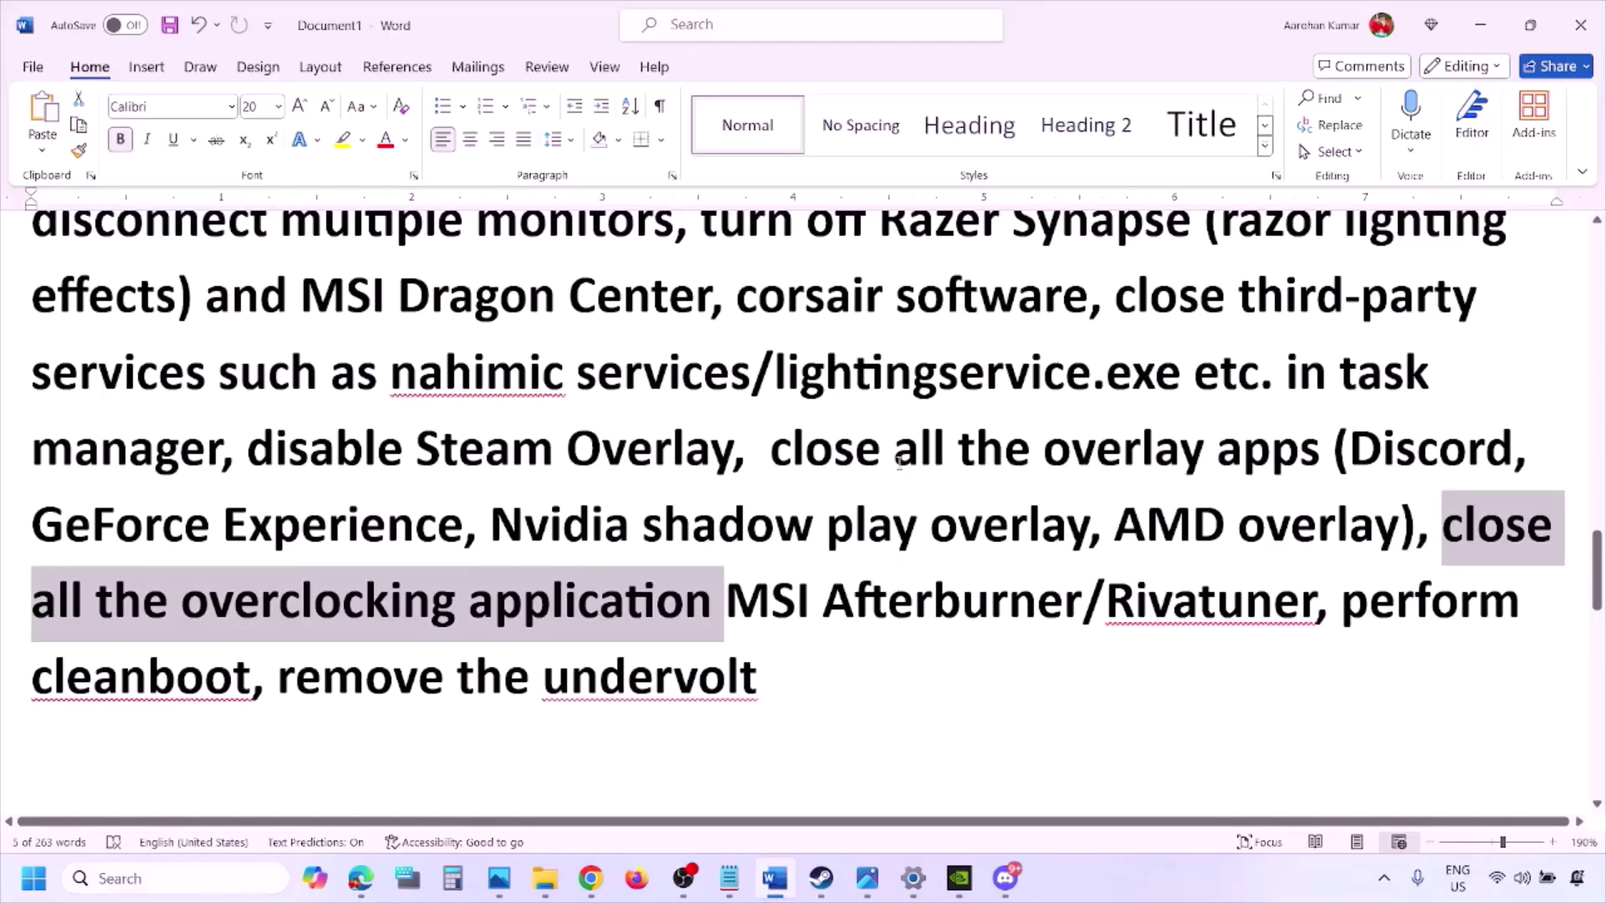
scroll(1149, 338, up, 3)
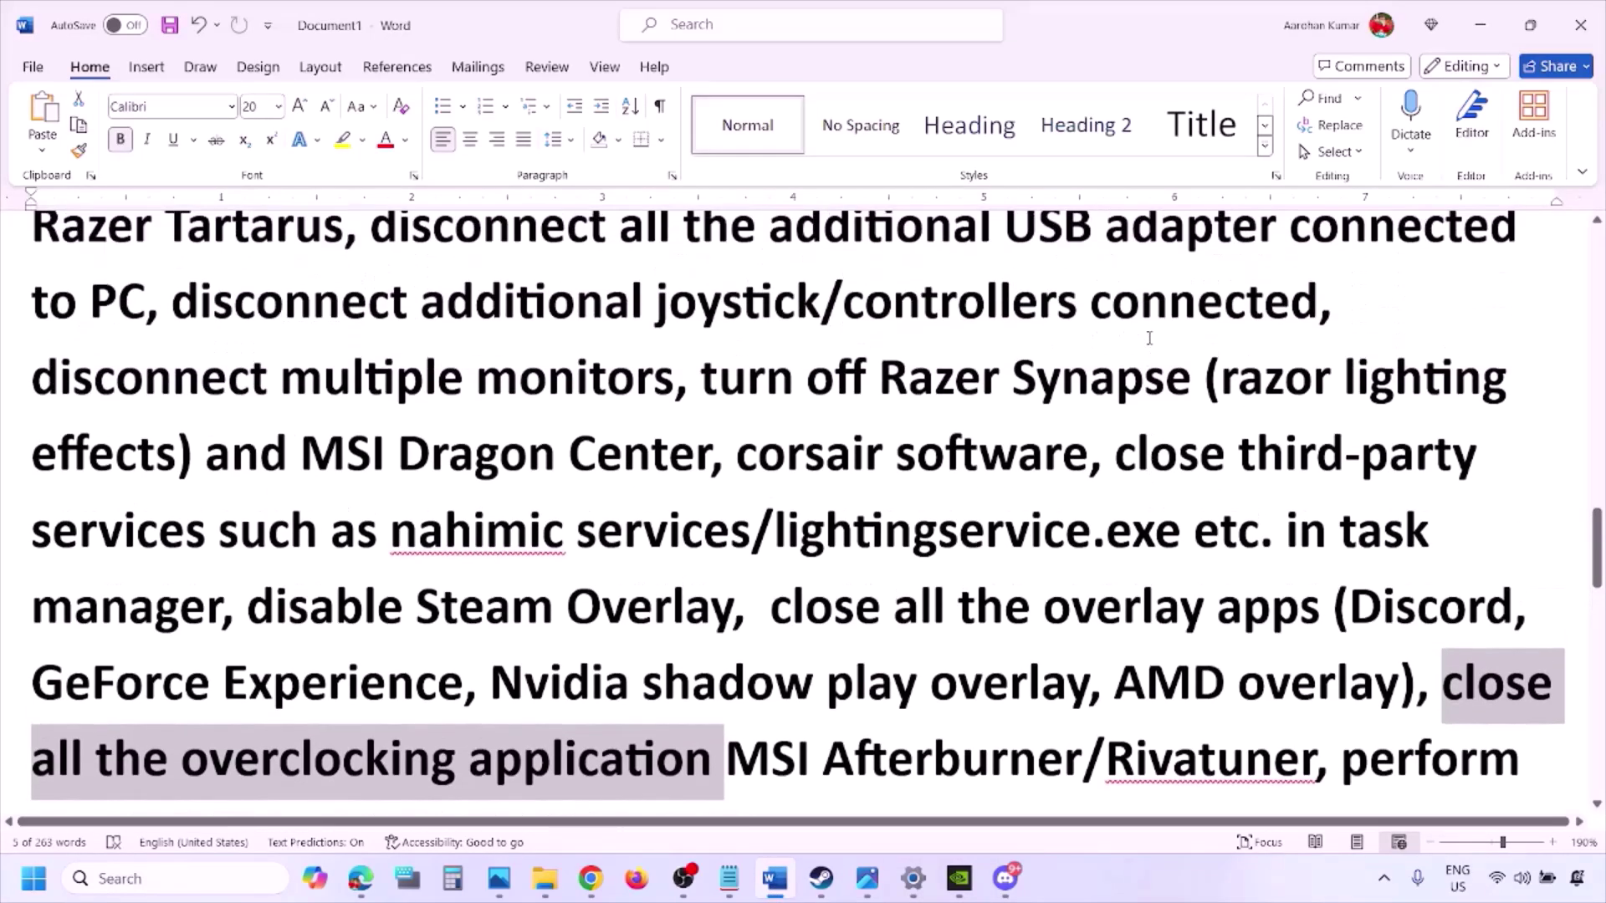
Step: Highlight the Step 9 text "close all the overlay apps" in the Word document
scroll(825, 489, down, 2)
drag(792, 490, 1253, 500)
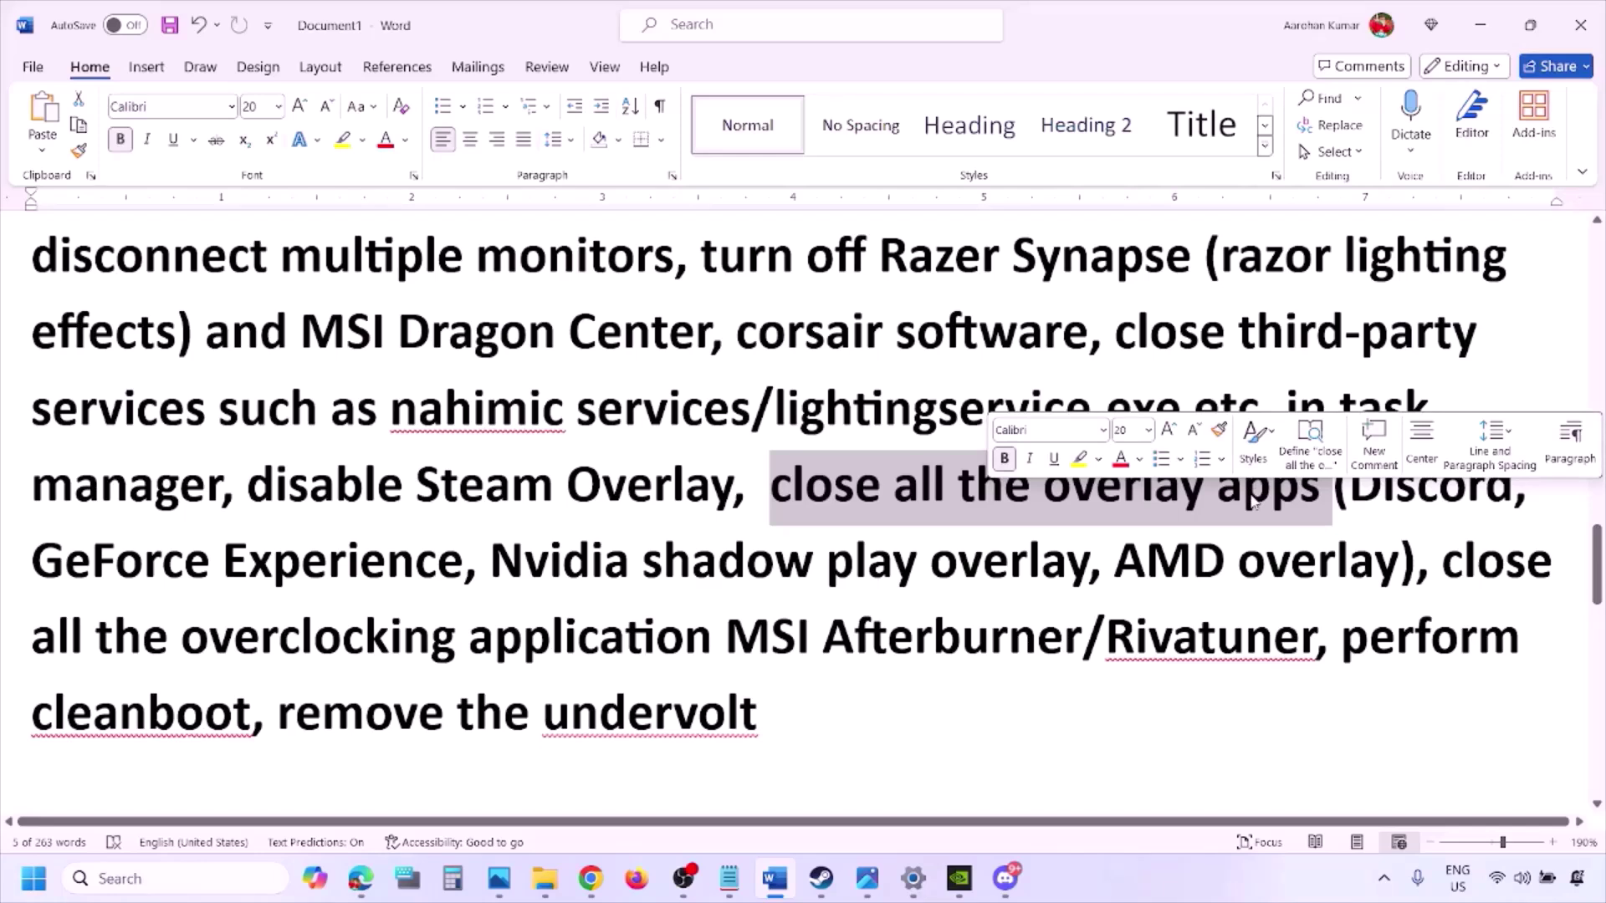
click(799, 489)
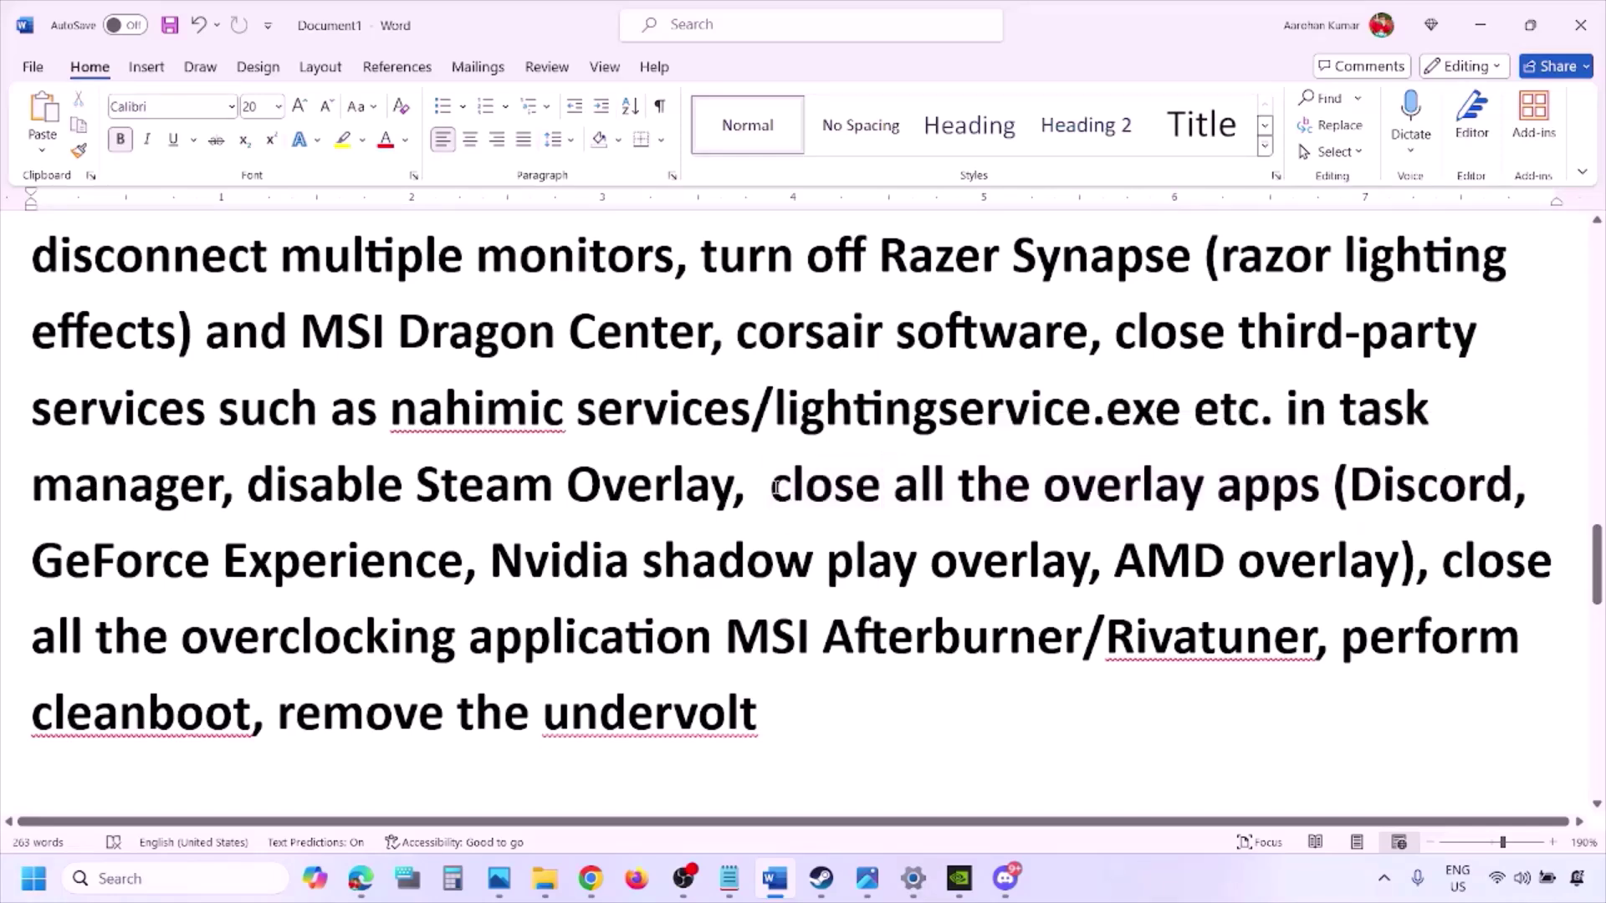
drag(776, 488, 1329, 491)
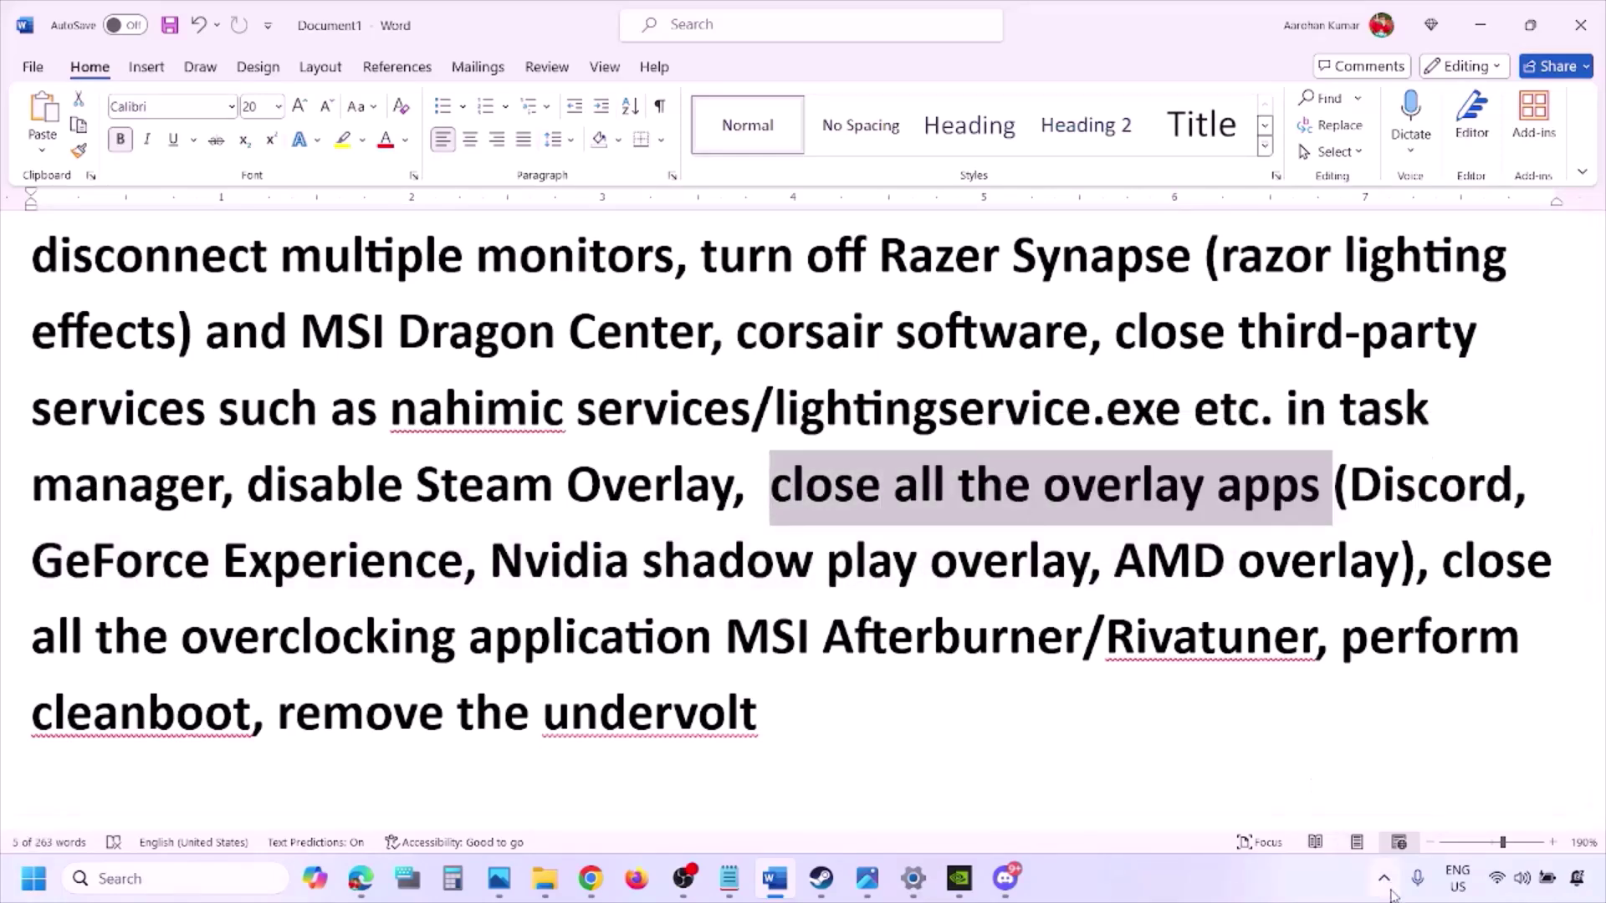
Step: Quit Discord, the NVIDIA app and the other non-essential background apps running in the system tray, leaving MSI Afterburner running
click(1384, 883)
right_click(1344, 781)
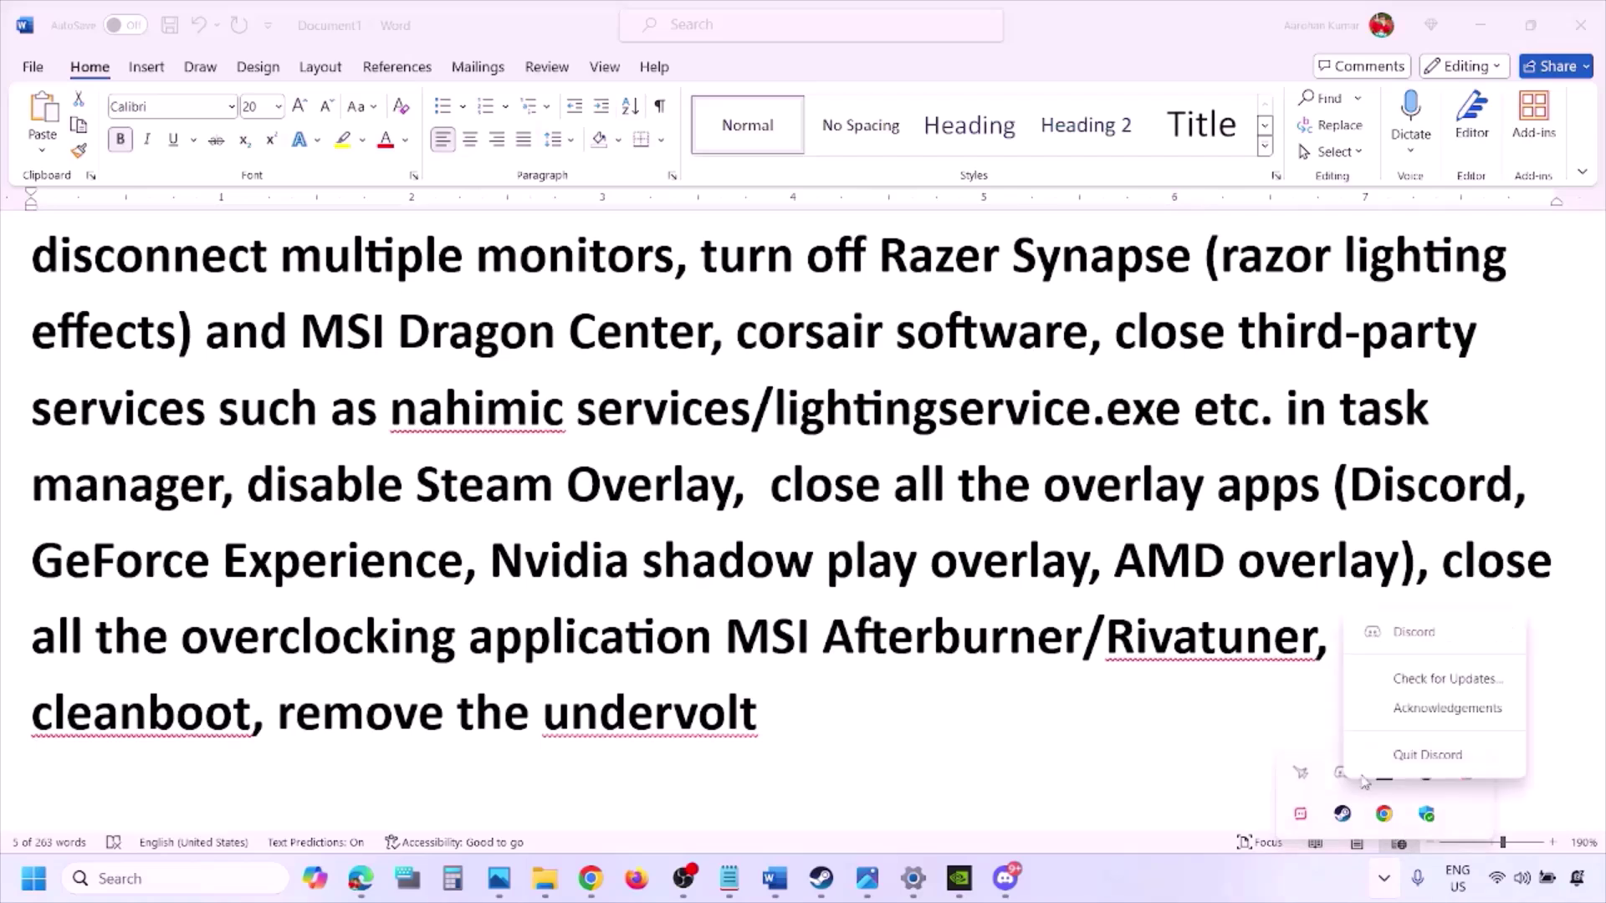
click(1422, 755)
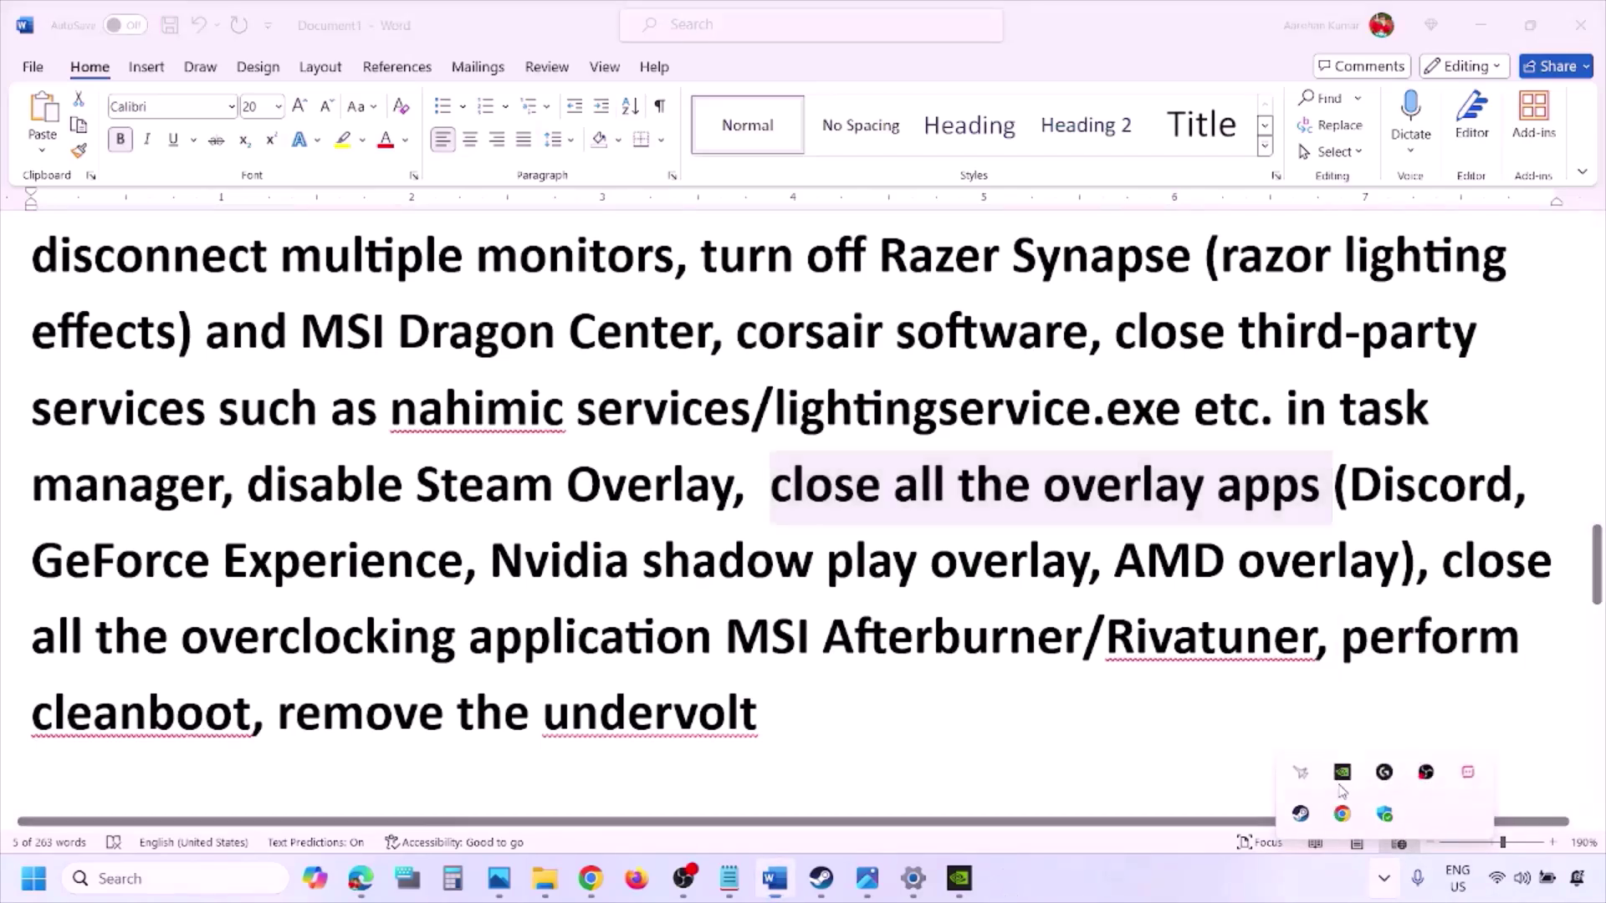
right_click(1342, 776)
click(1390, 770)
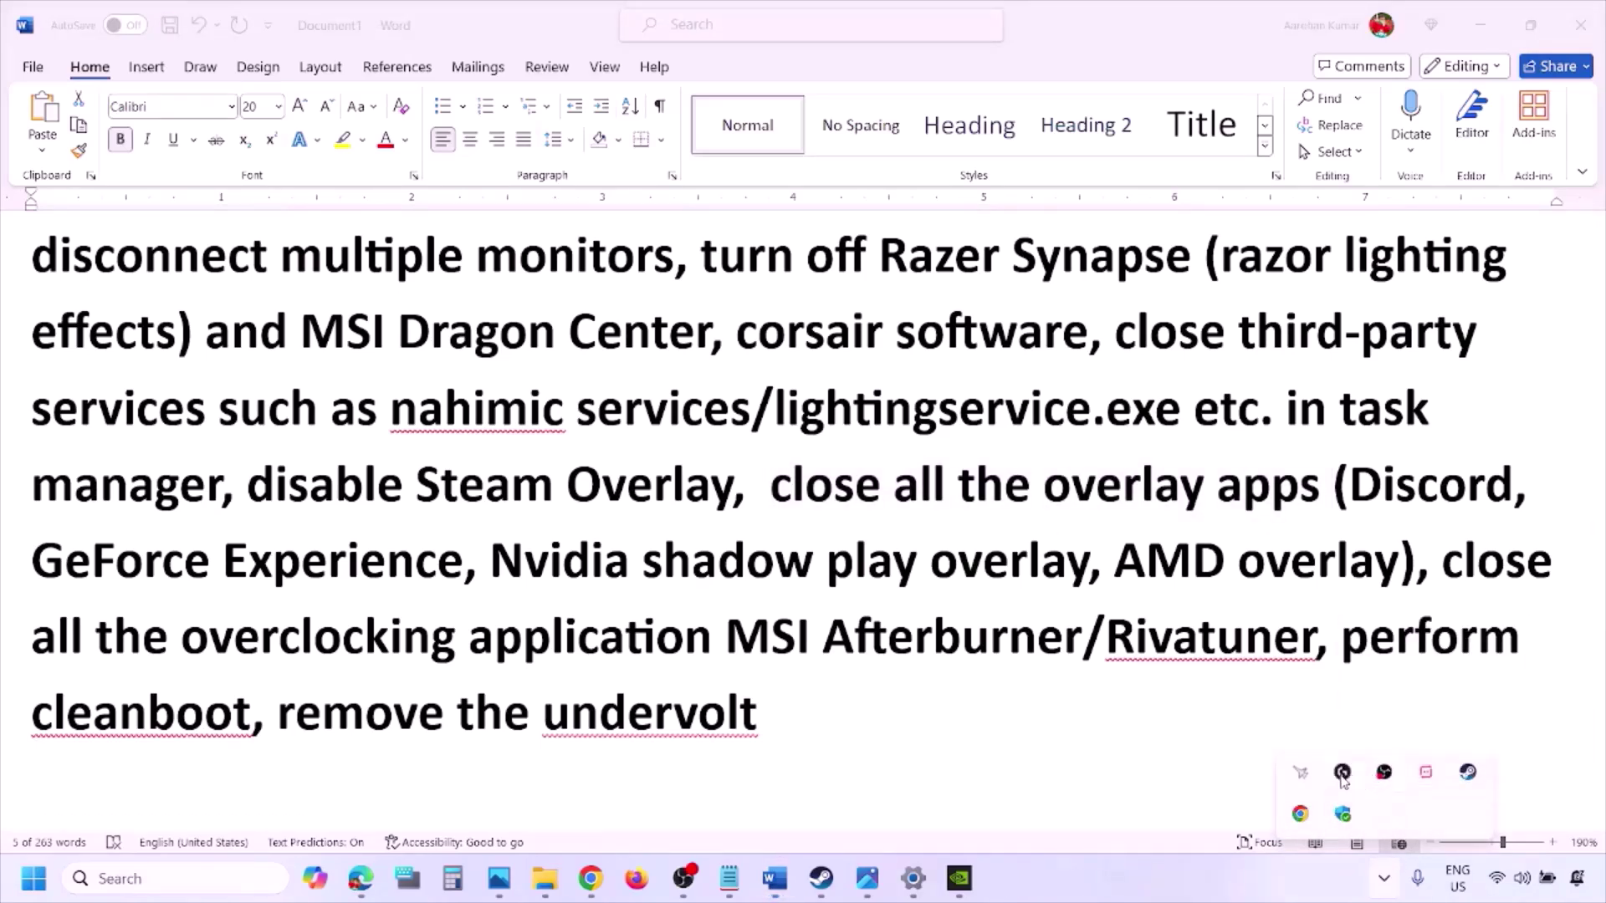
right_click(1341, 778)
click(1328, 828)
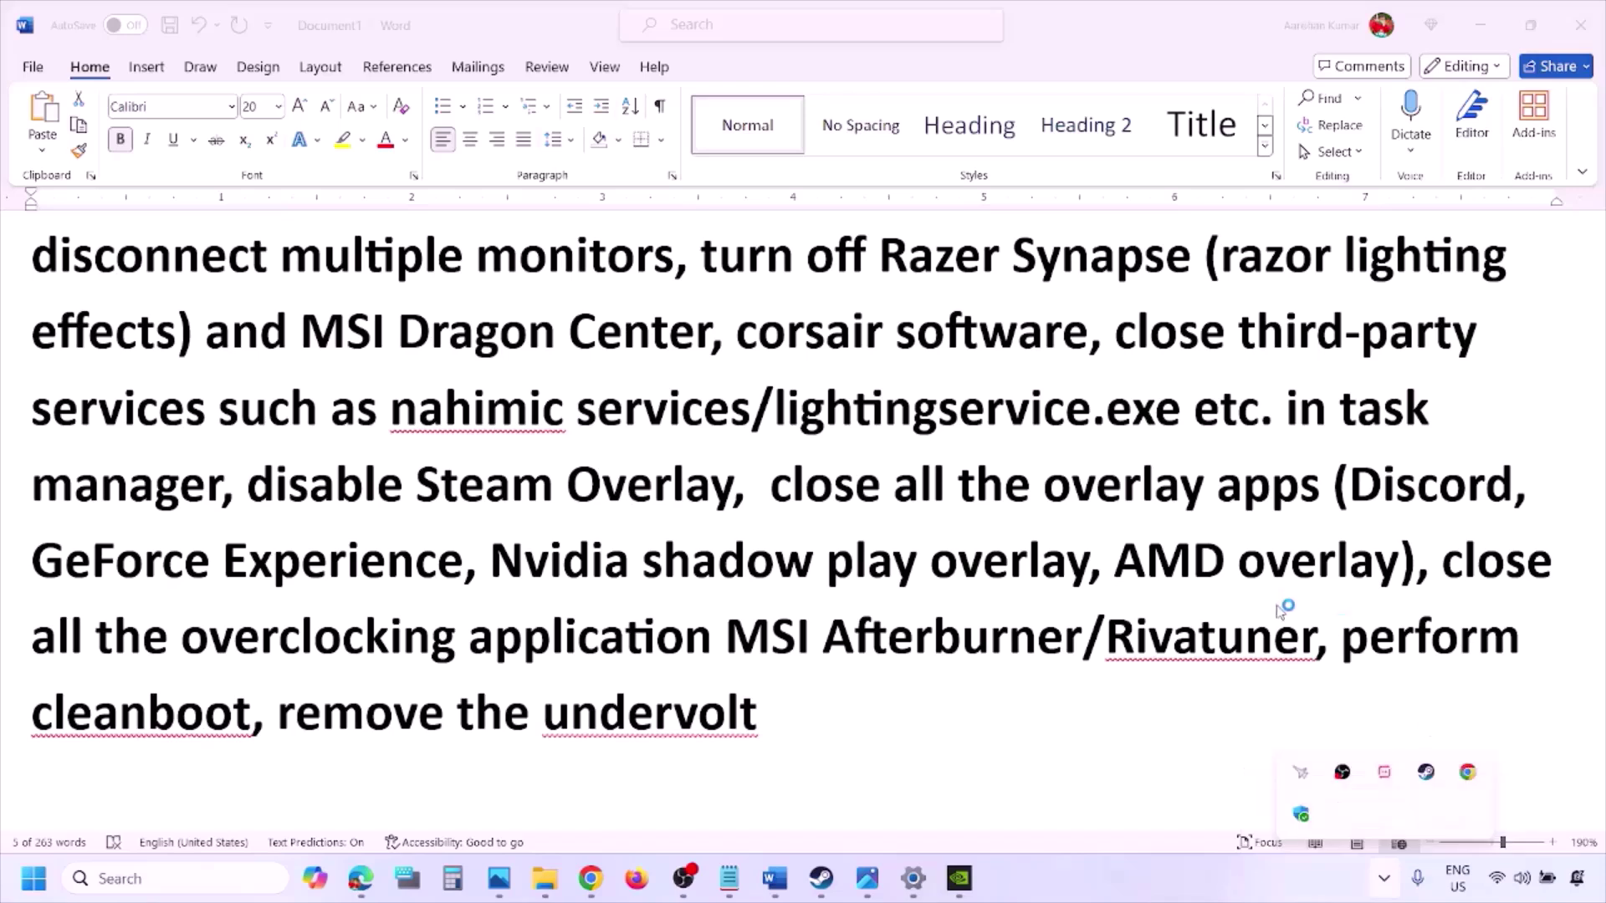
click(1236, 552)
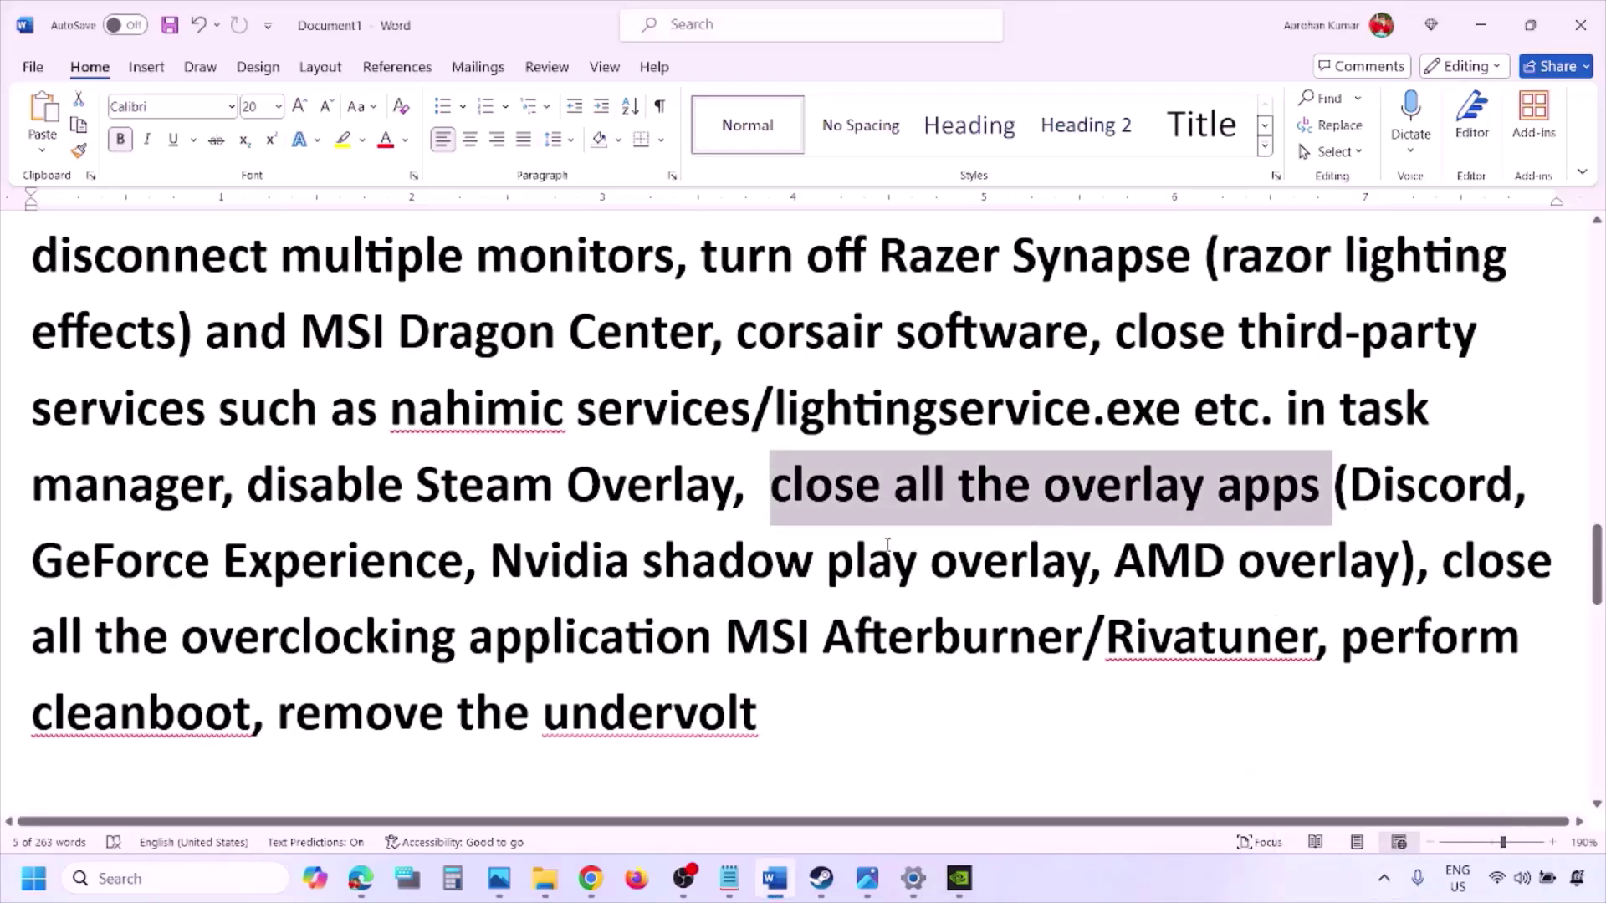
click(1384, 878)
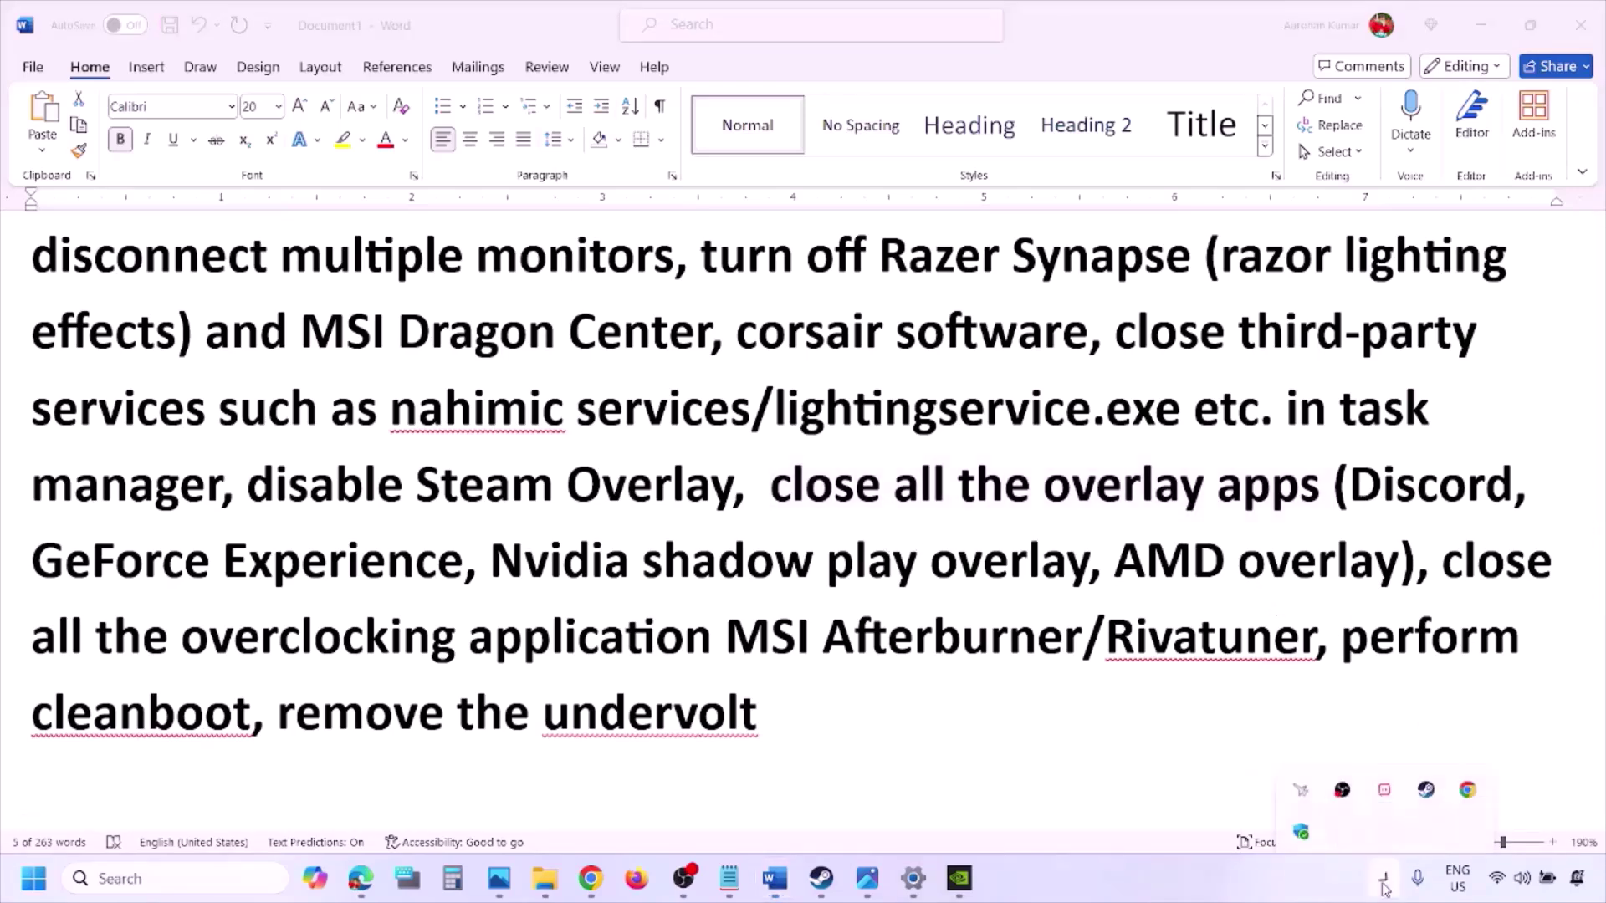
right_click(1385, 776)
click(1422, 761)
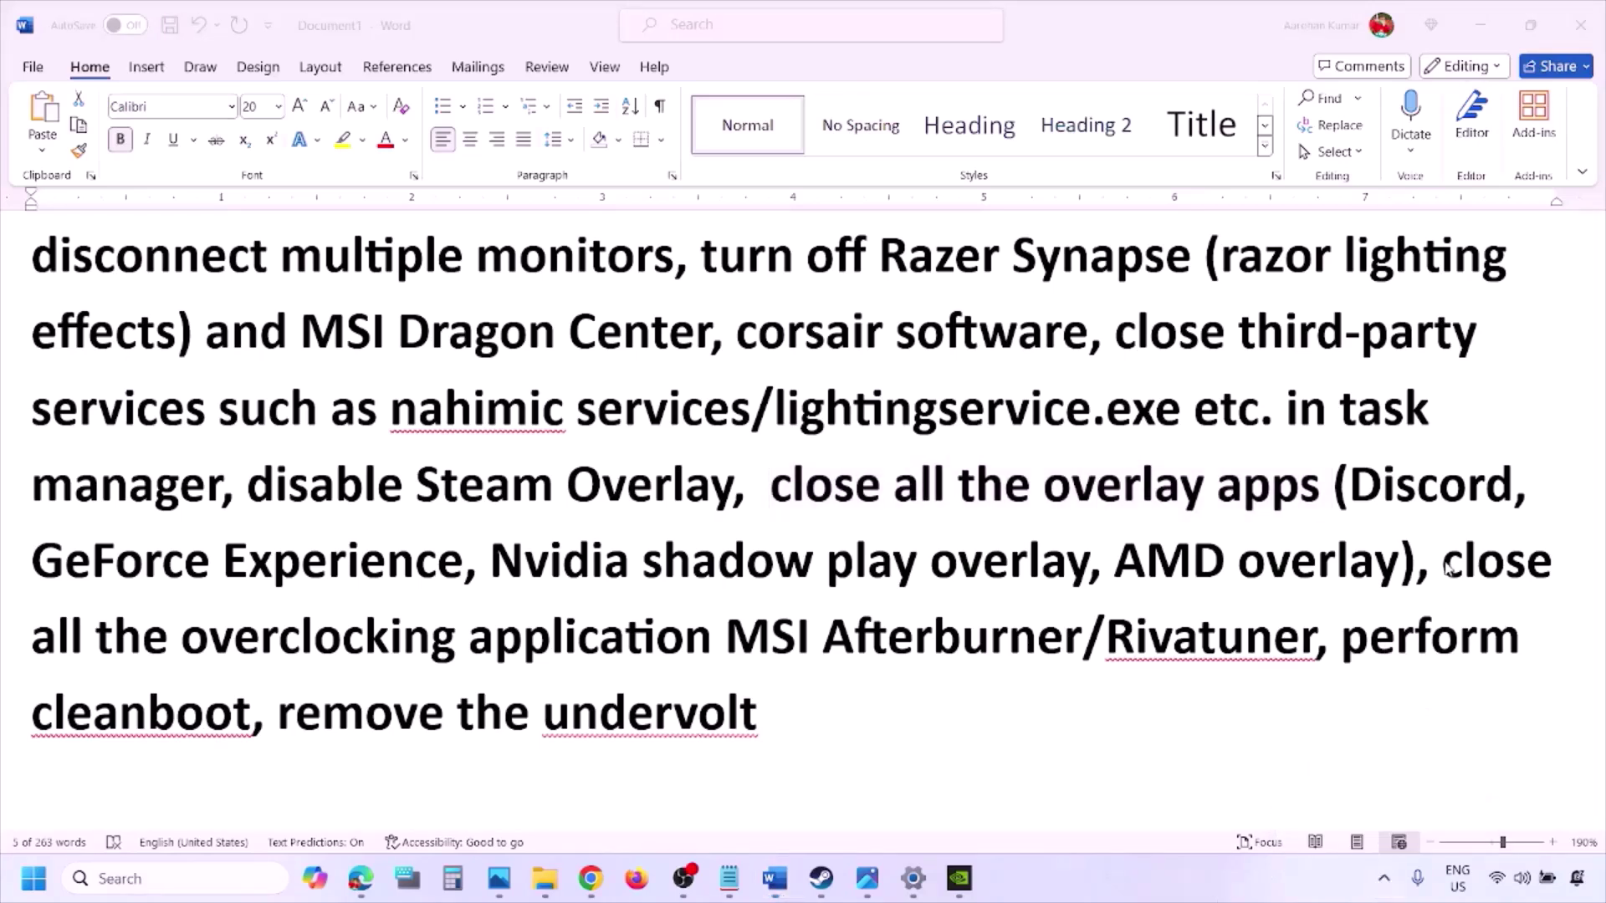
Step: Highlight the Step 9 text on closing overclocking applications, including Rivatuner, and close MSI Afterburner from the system tray
drag(1445, 567, 771, 640)
click(1385, 876)
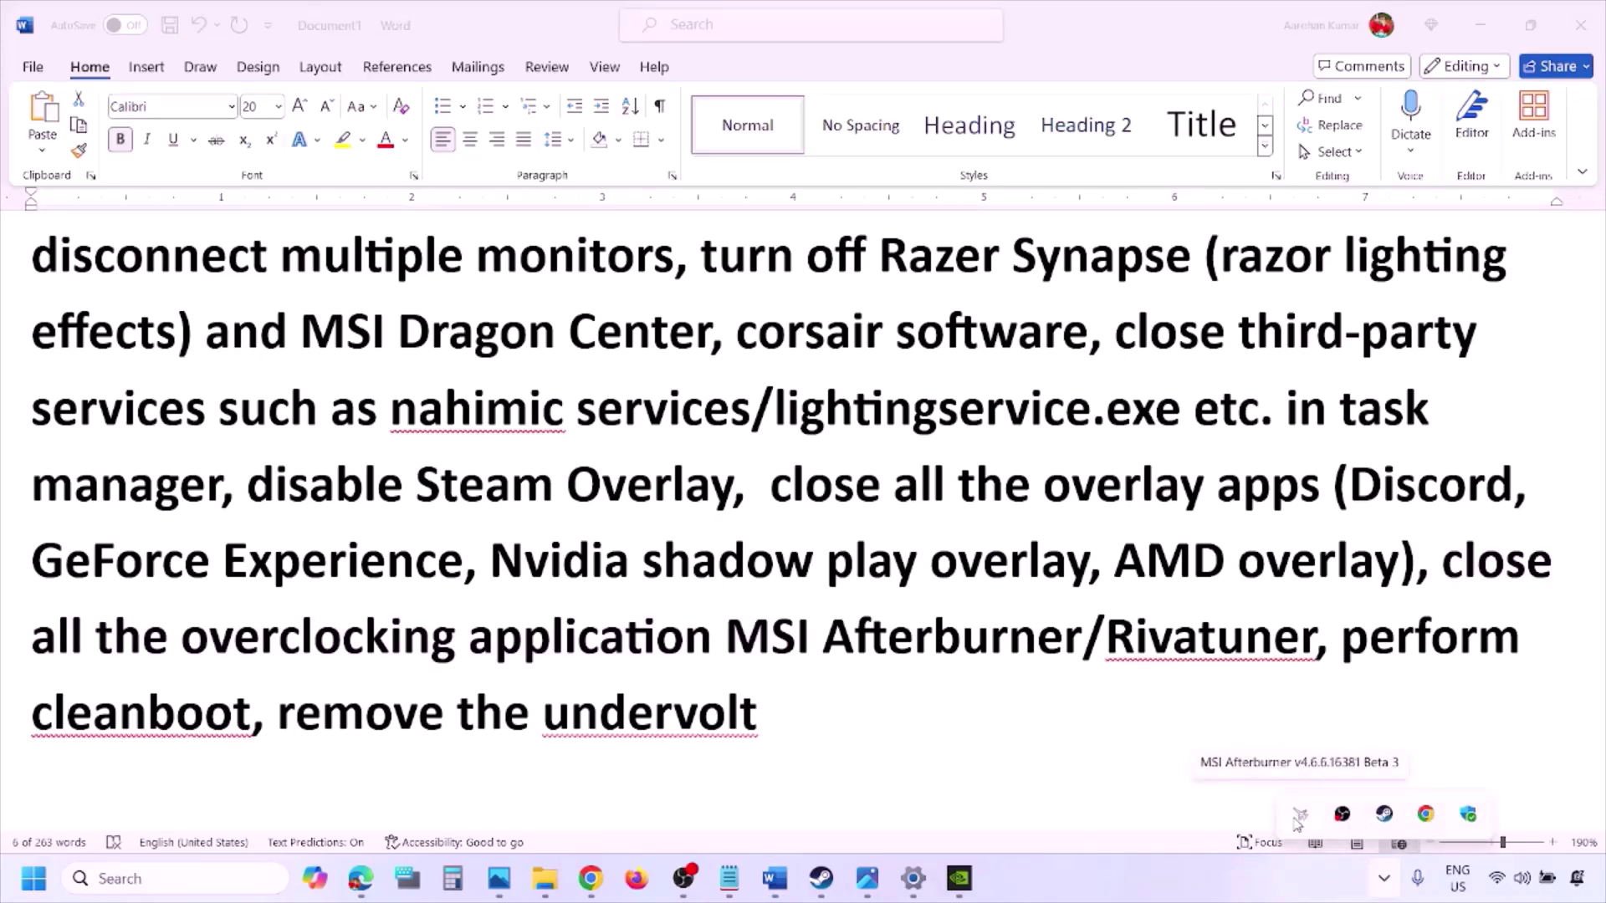
right_click(1299, 816)
click(1336, 803)
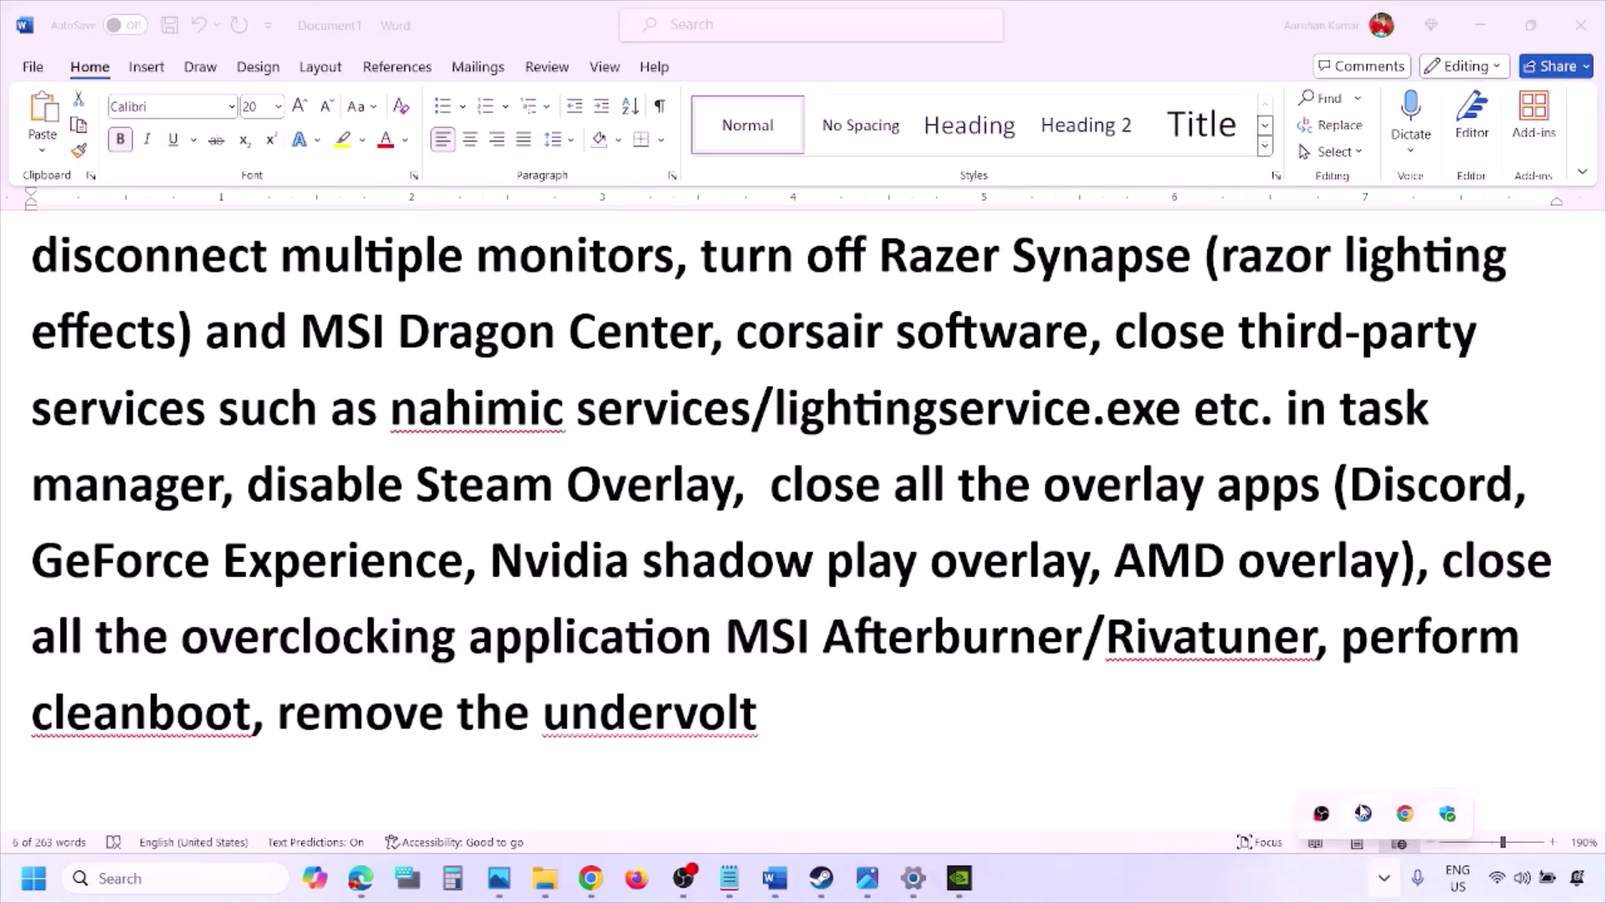
click(1142, 586)
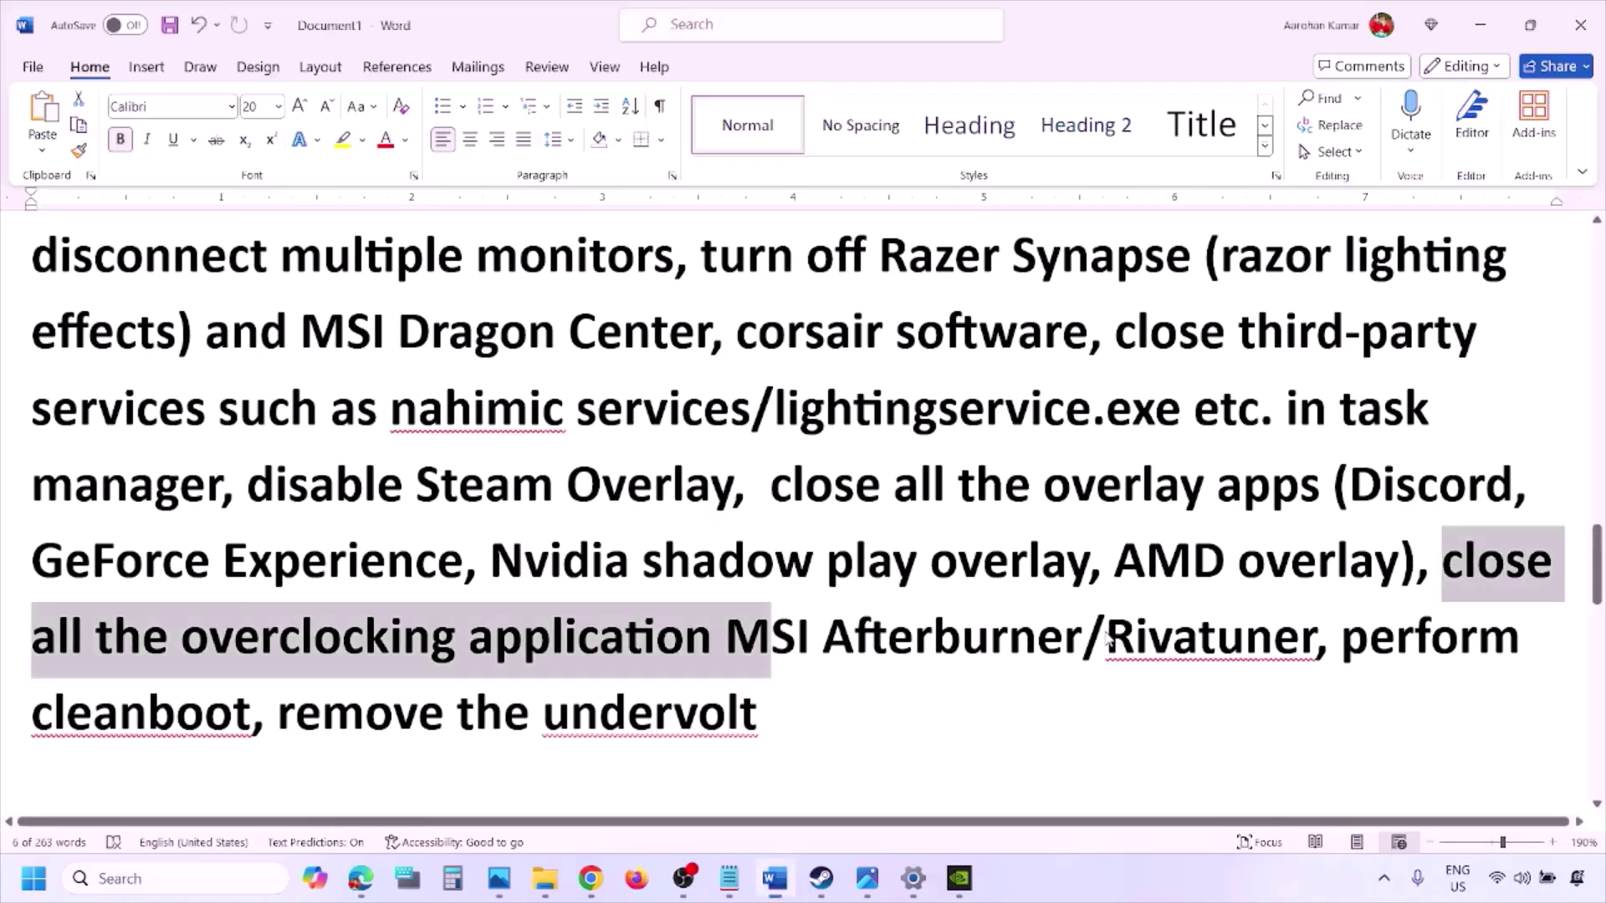
double_click(1184, 629)
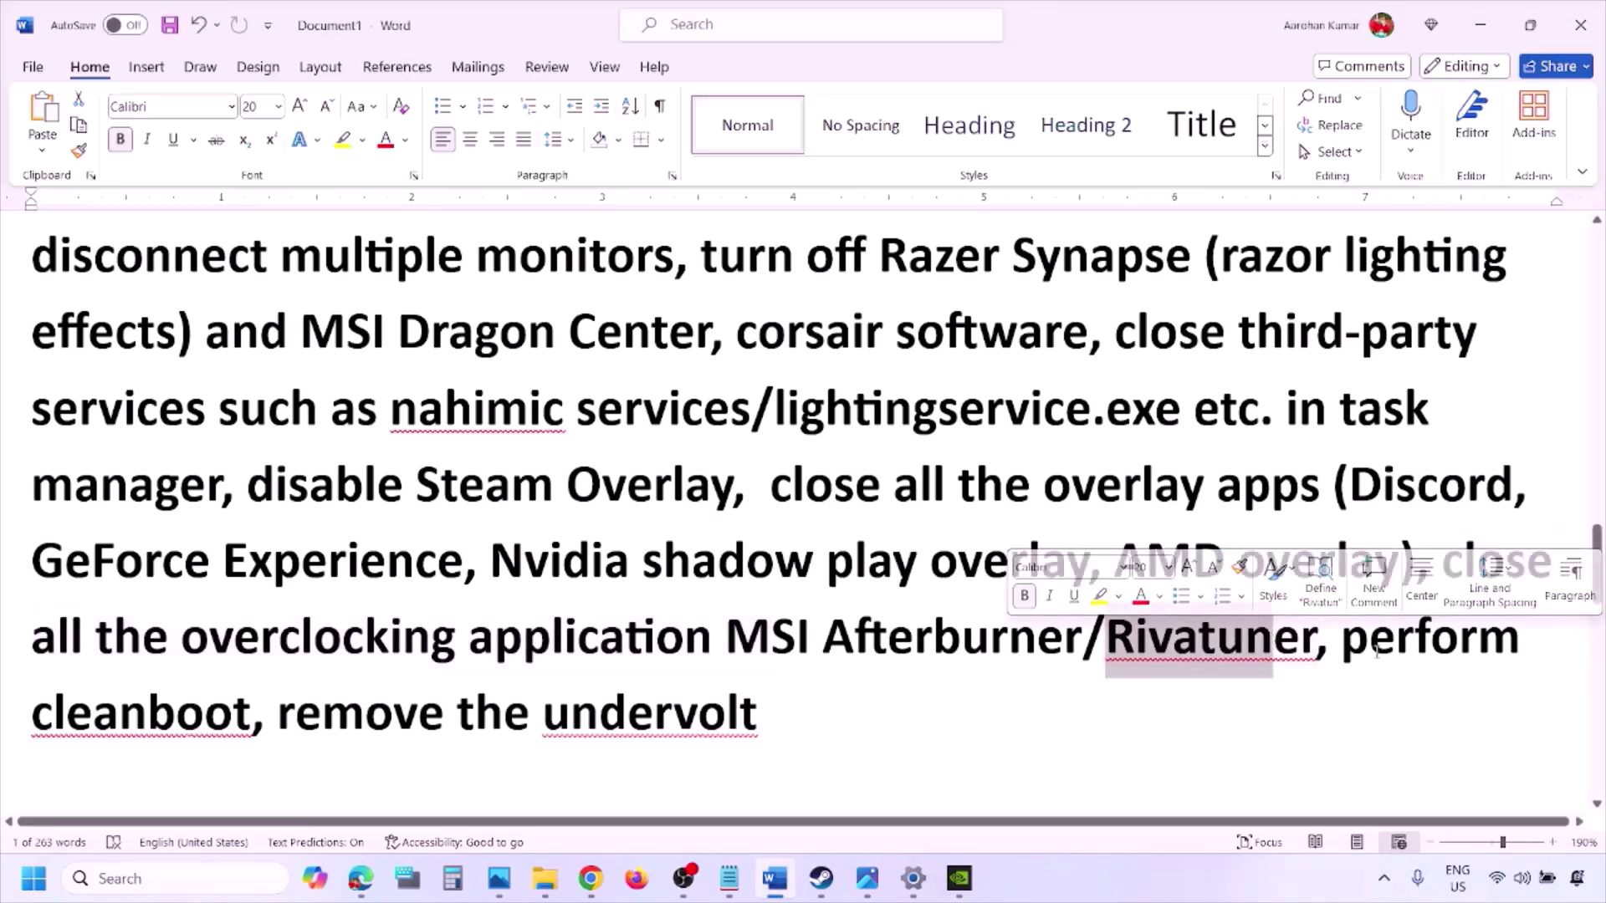
Step: For the clean boot in Step 9, open System Configuration, hide all Microsoft services in the services list, and accept the dialog
drag(1342, 644, 1476, 657)
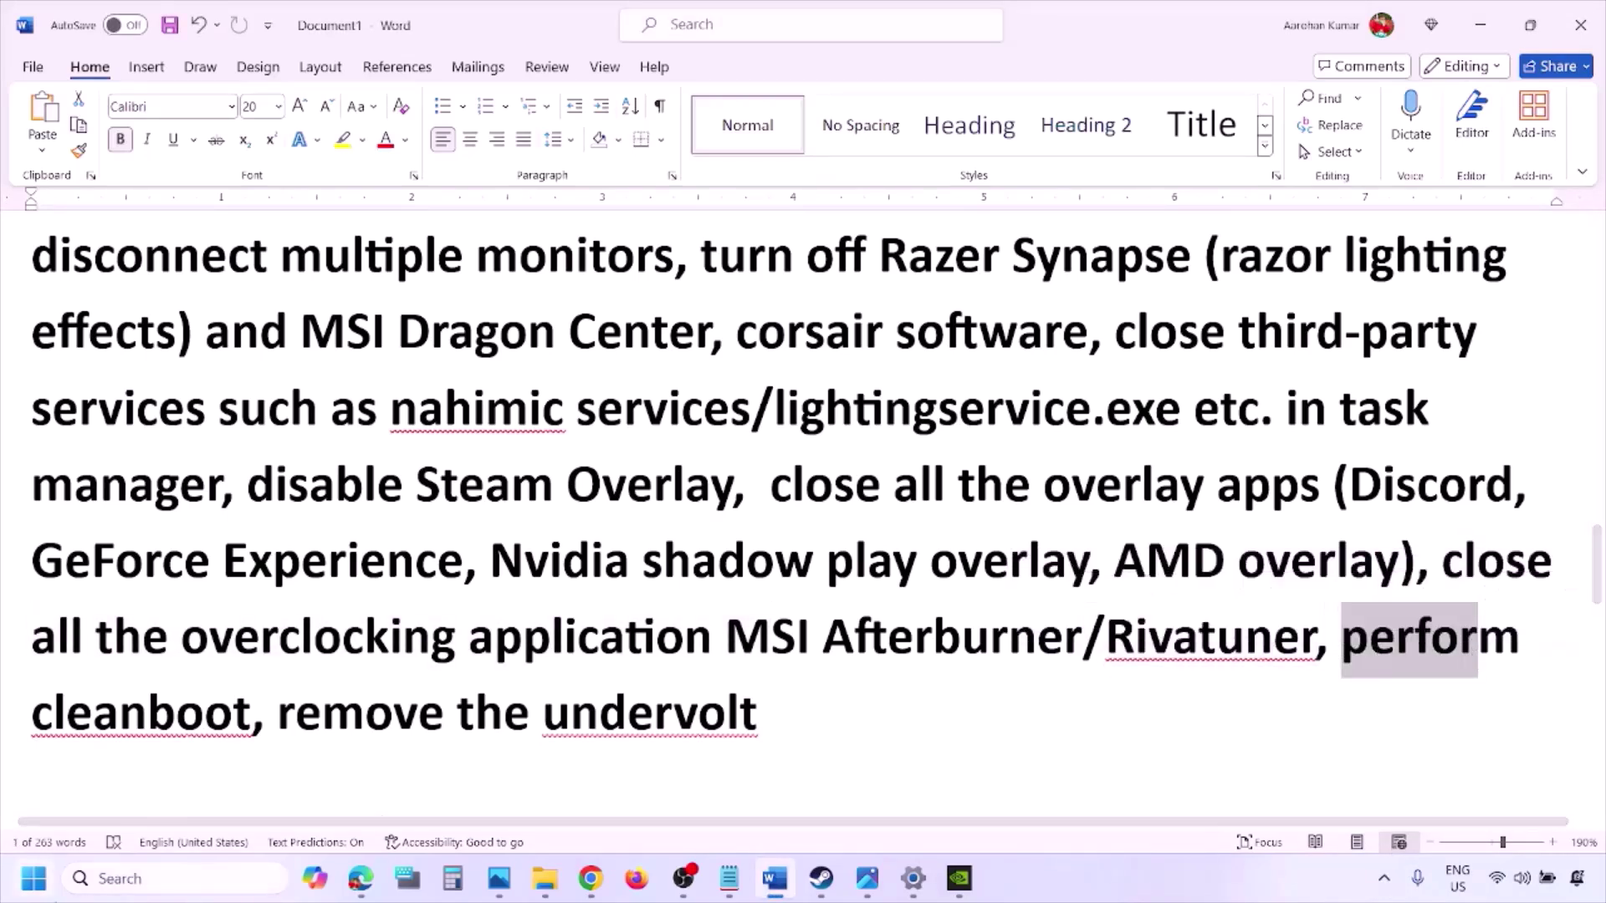
click(92, 871)
text(ystem)
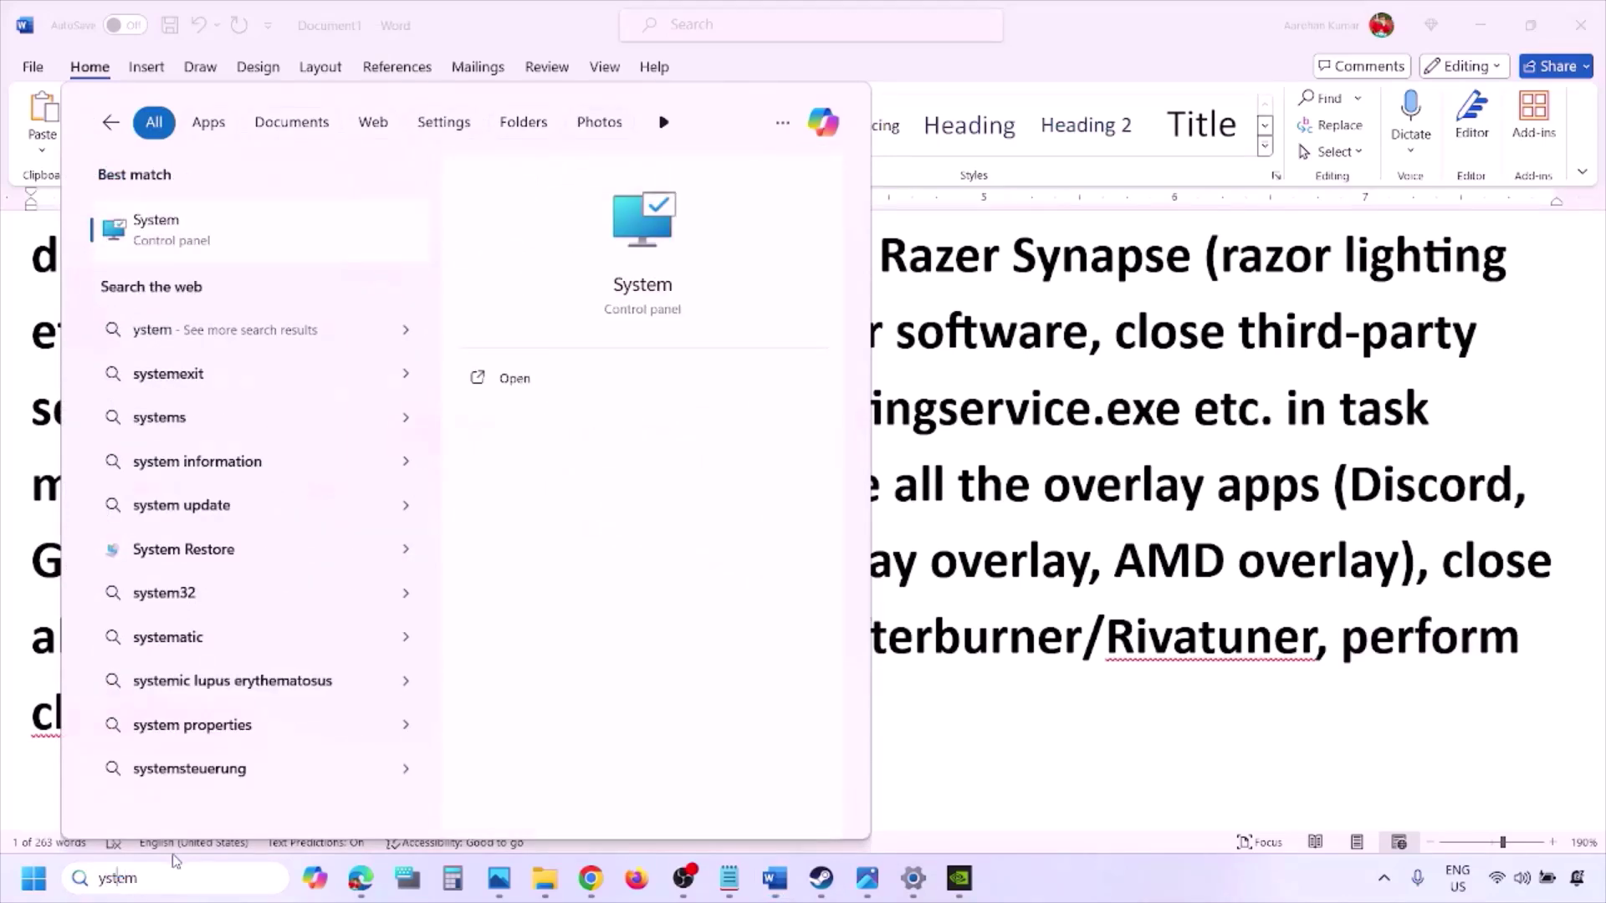
text(s)
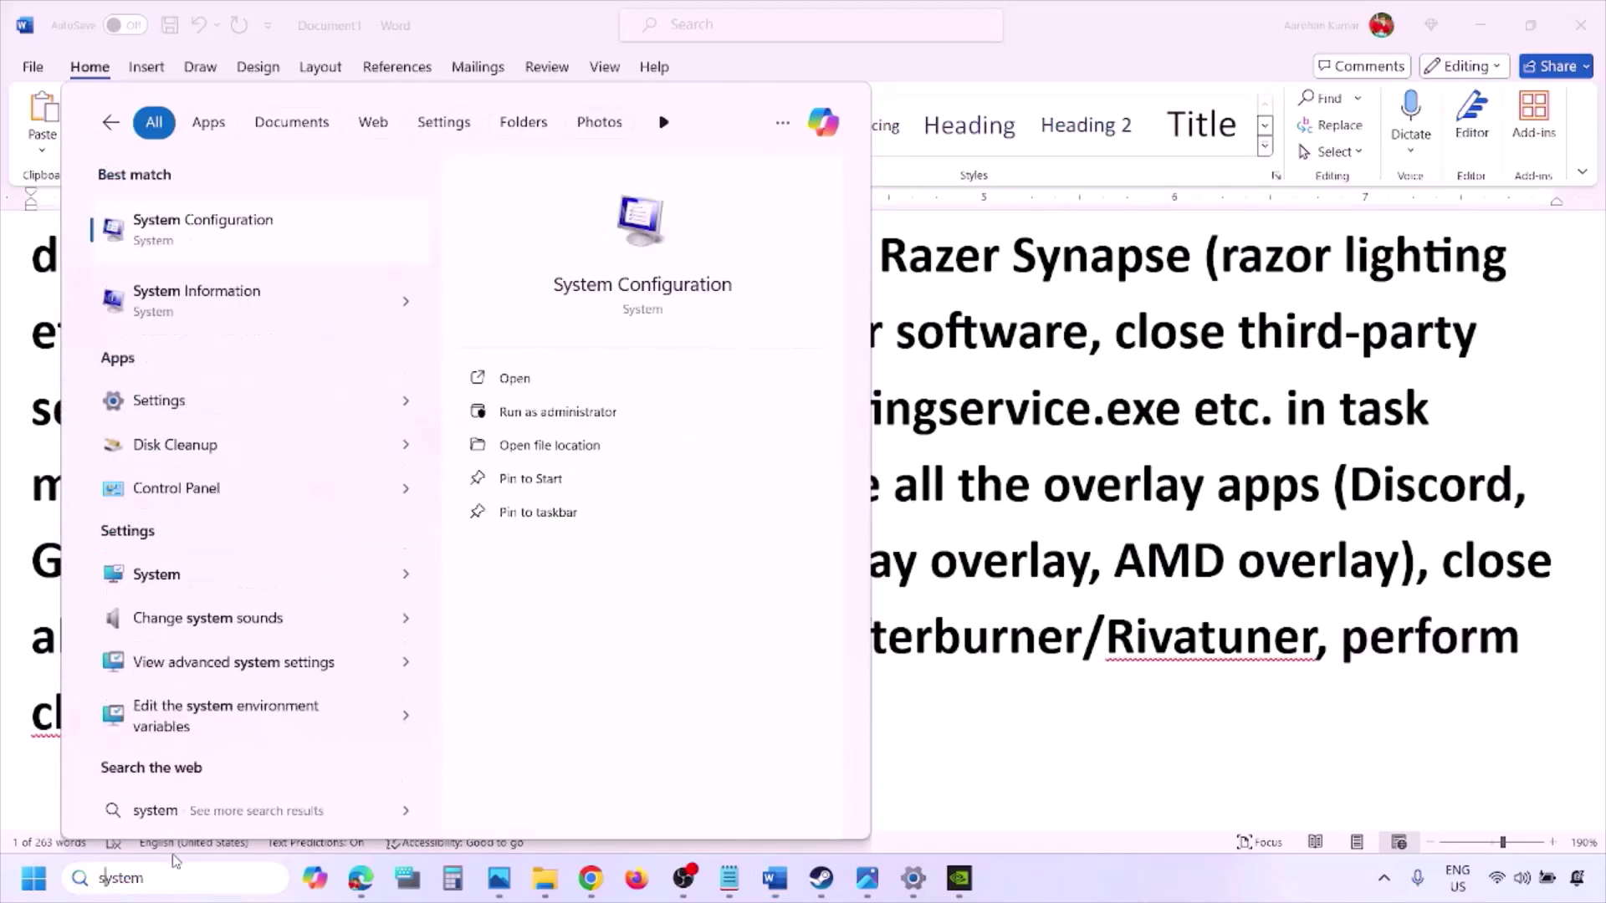
click(252, 236)
click(660, 279)
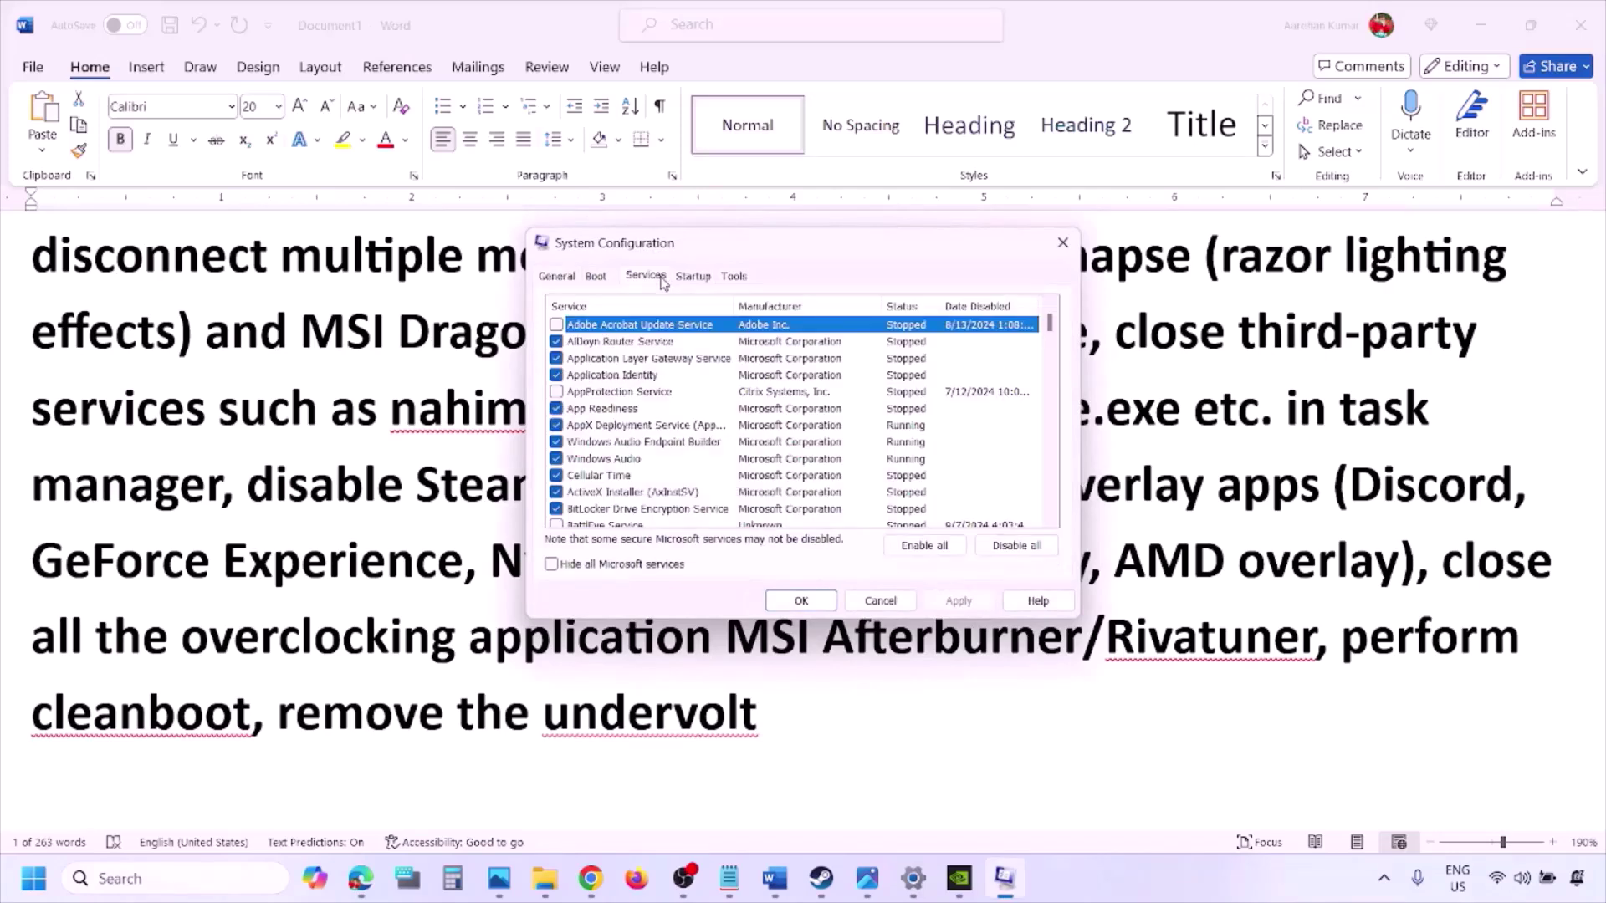
click(552, 566)
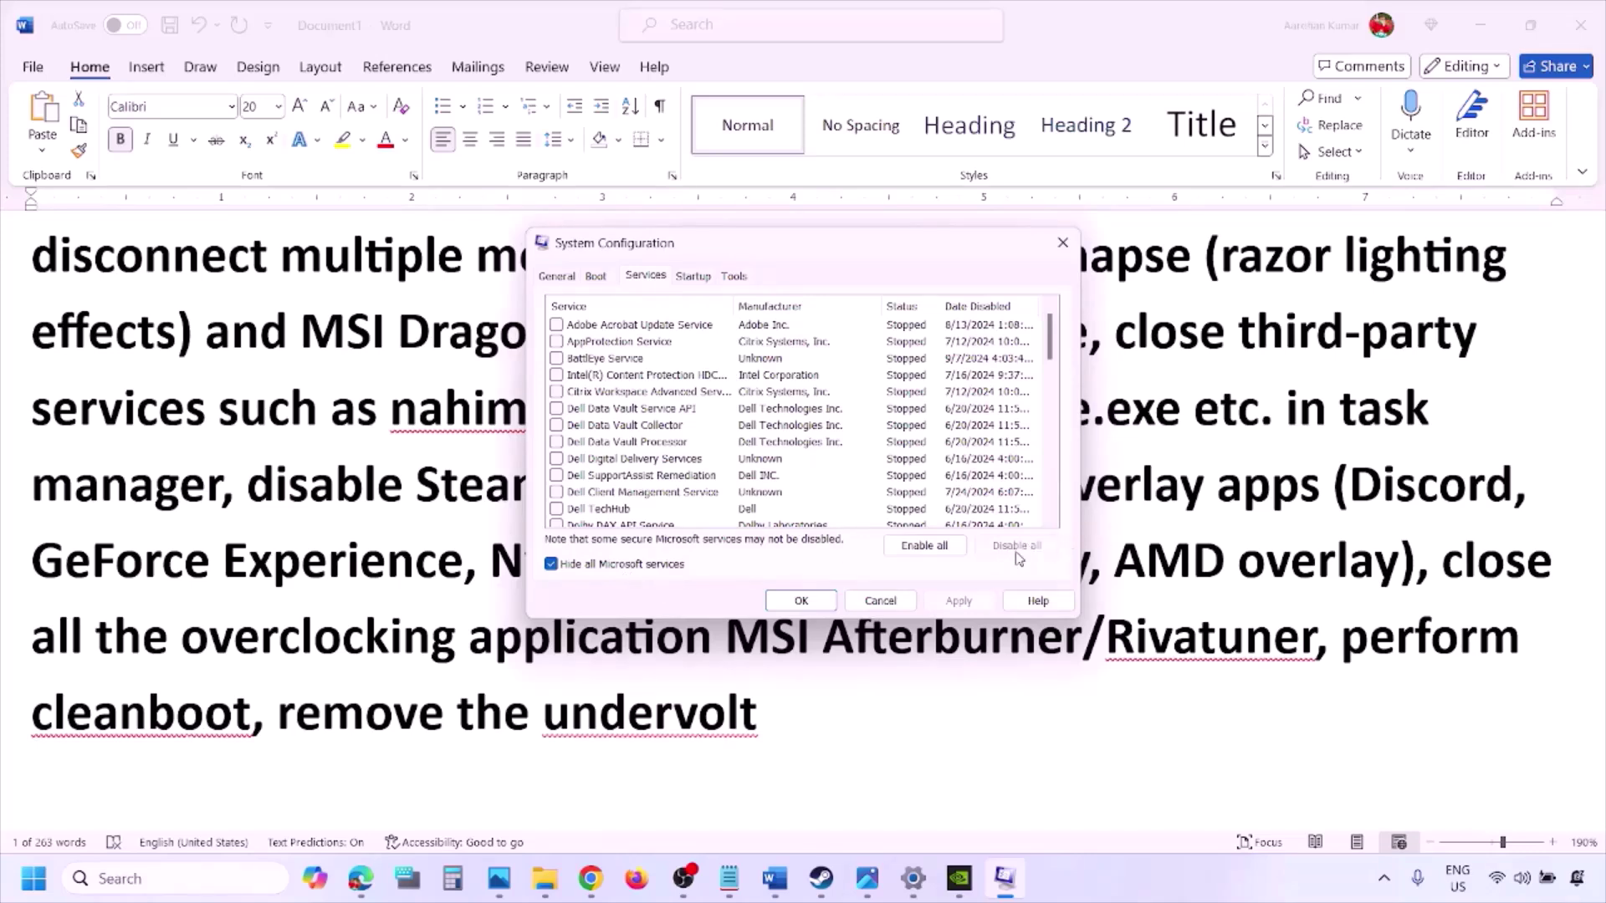
click(816, 599)
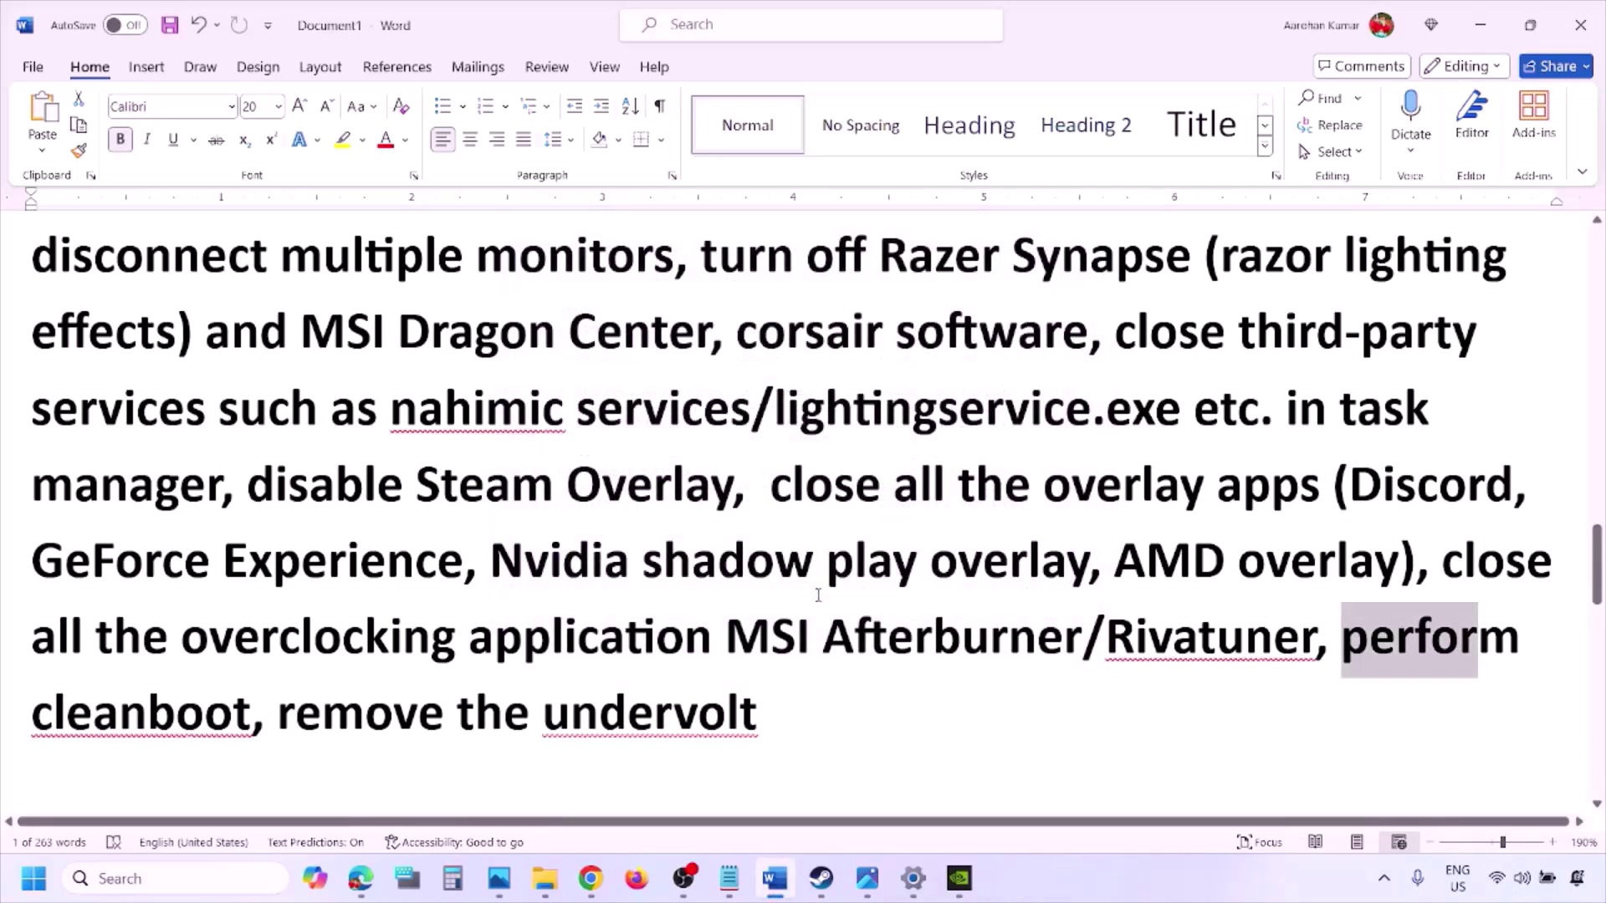
Step: Highlight "remove the undervolt" in Step 9 and the Step 10 heading on increasing the virtual memory
drag(283, 716, 753, 713)
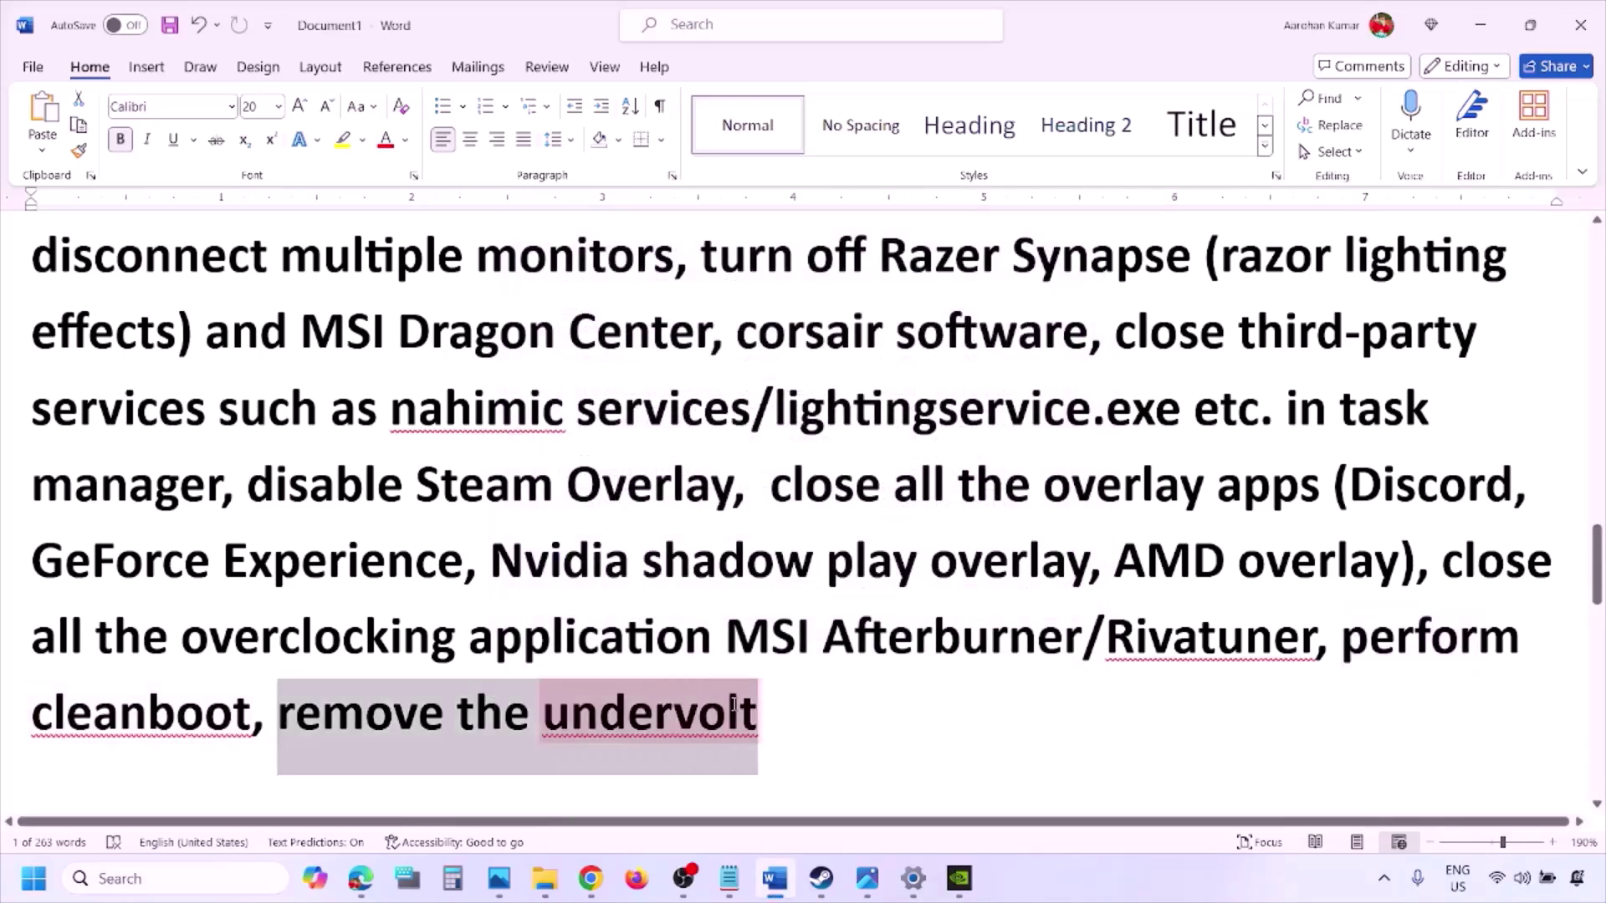
click(1005, 713)
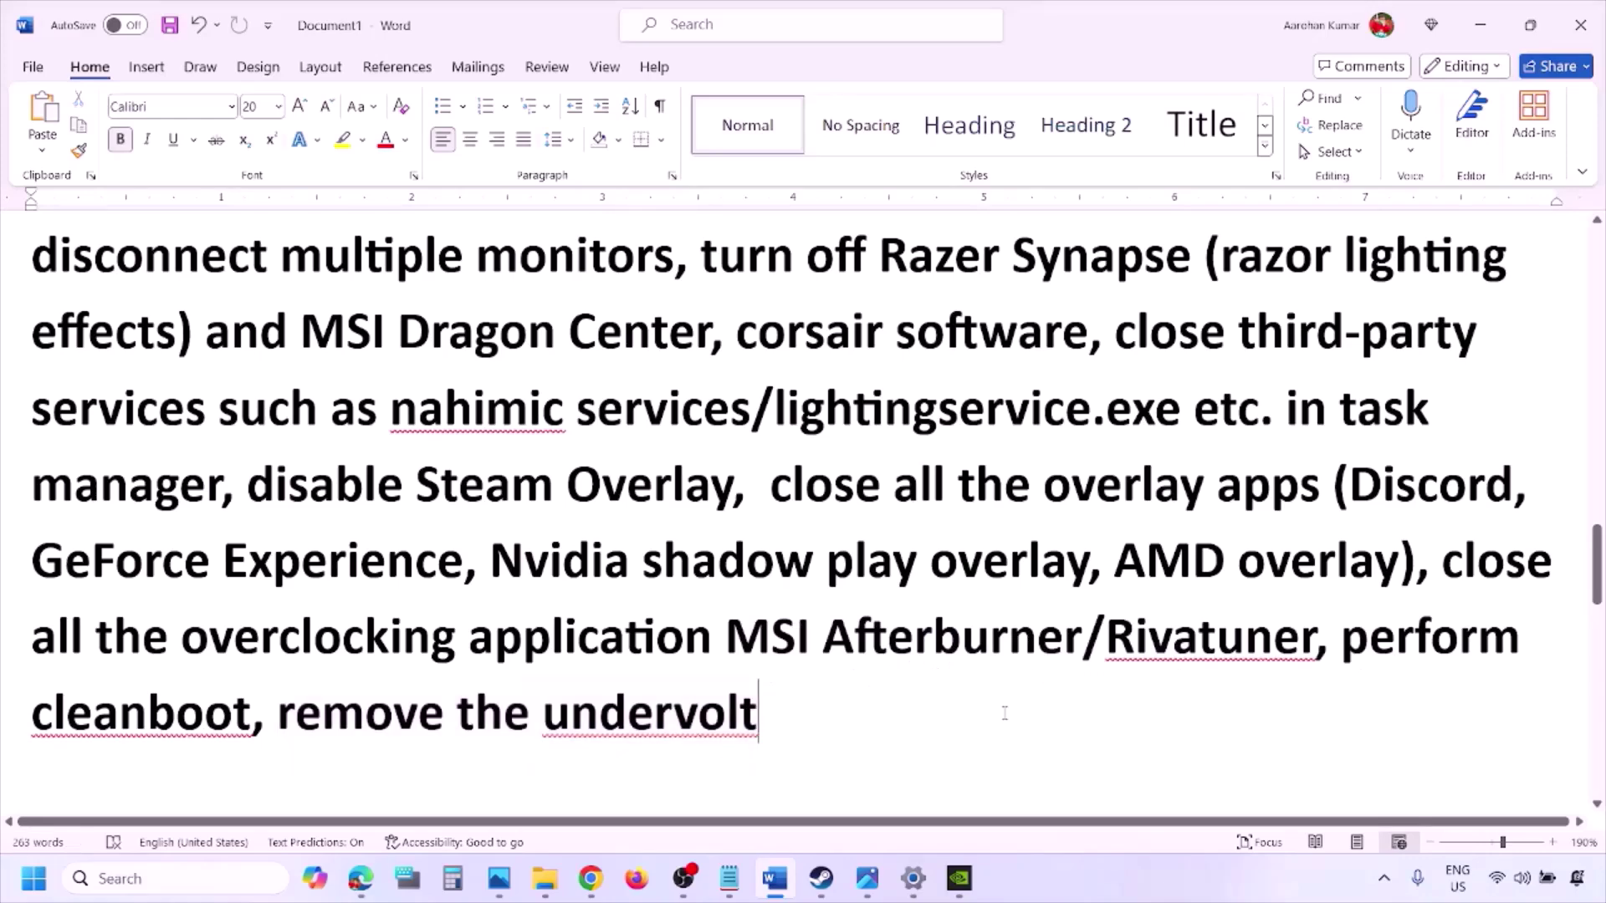
scroll(1005, 713, down, 2)
scroll(1004, 713, down, 1)
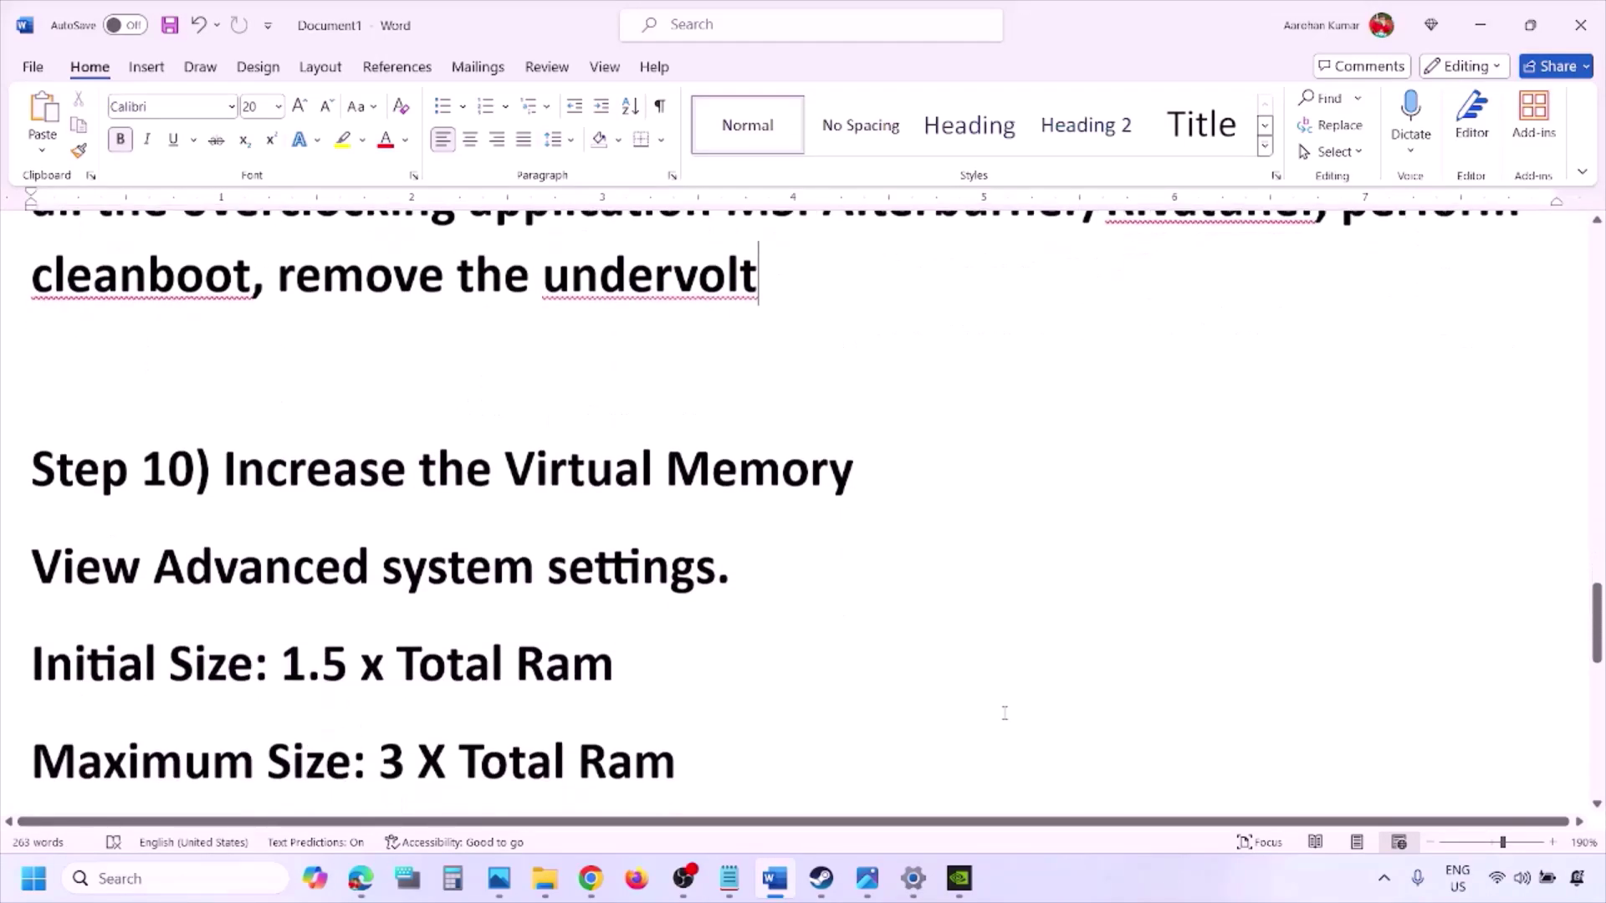
drag(274, 474, 793, 470)
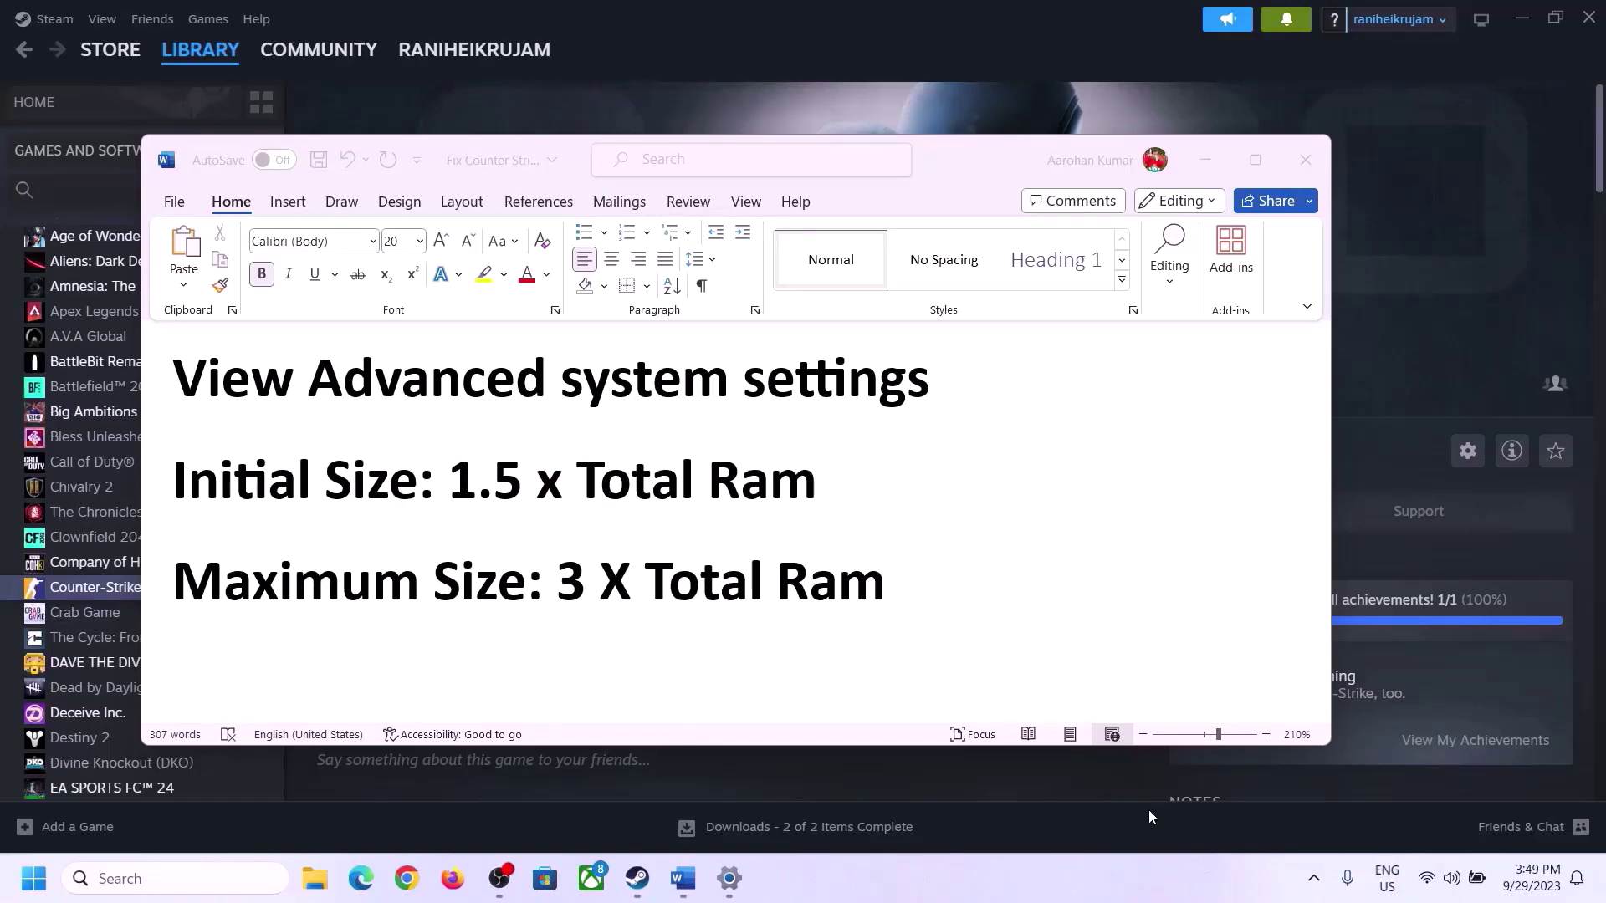
Step: Copy "View Advanced system settings" from the document, search Windows for it, and open the matching control panel entry
click(195, 385)
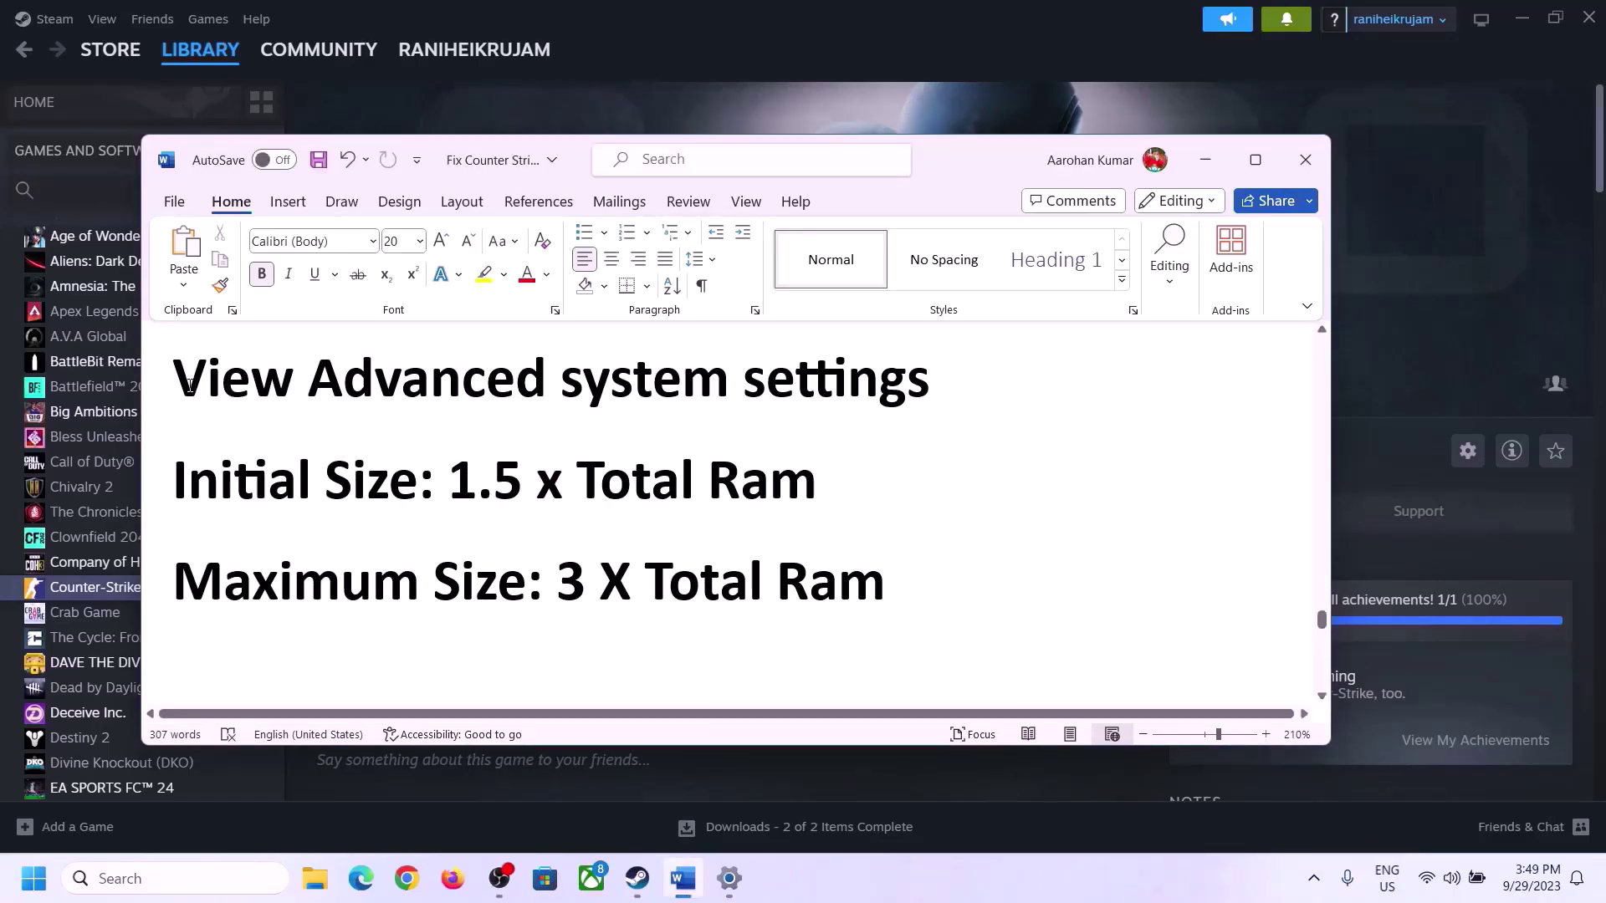
drag(191, 386, 894, 397)
key(ctrl+c)
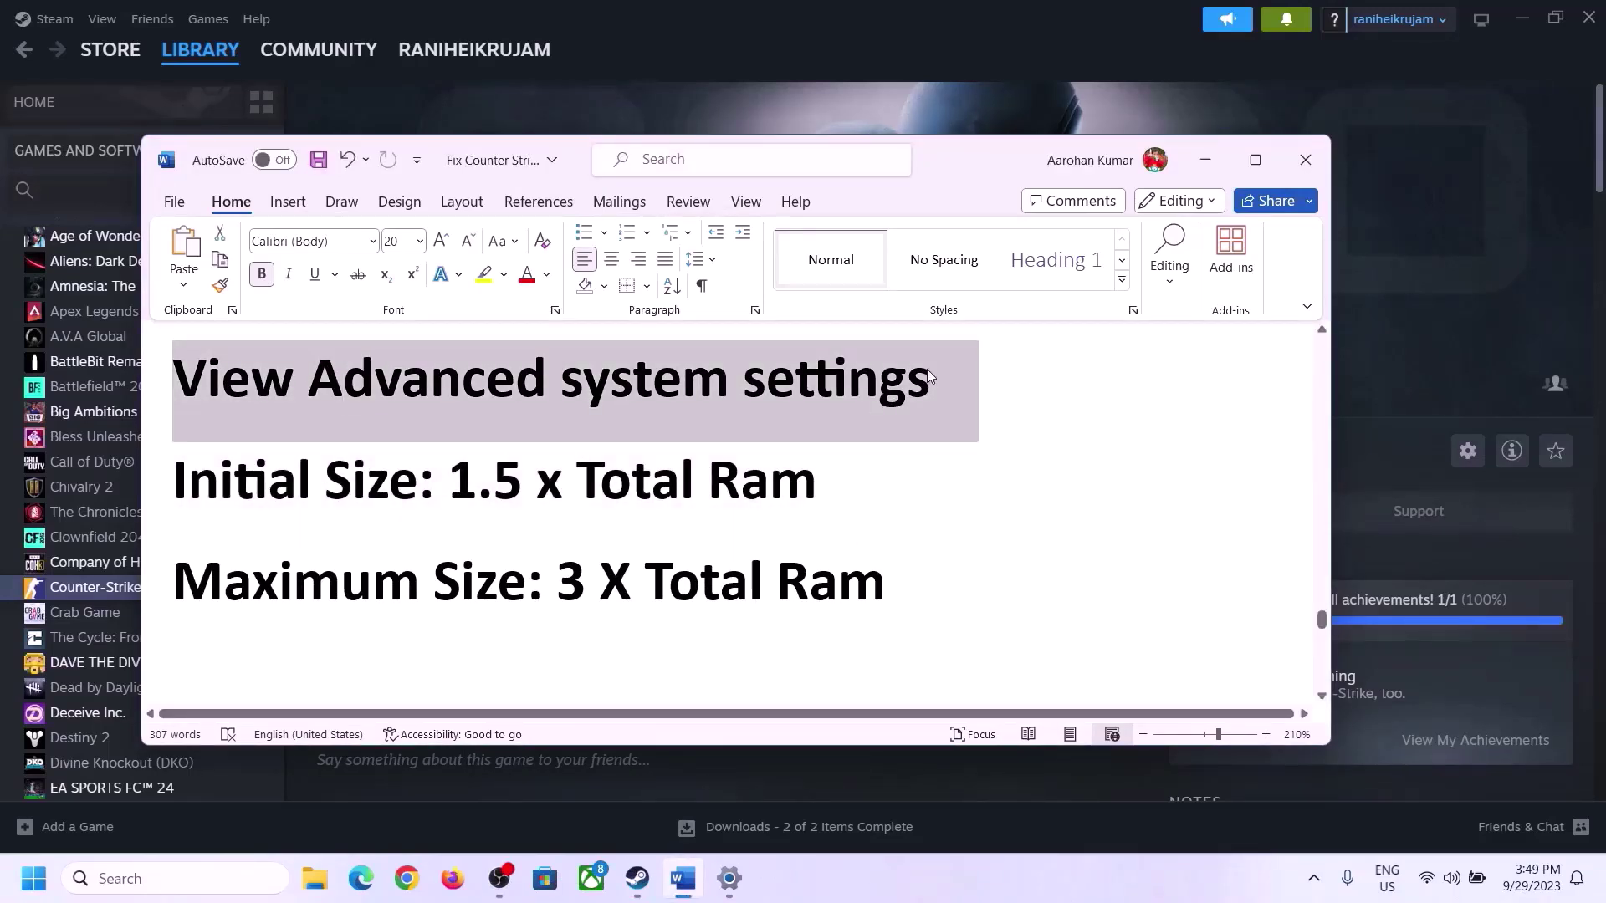
click(191, 878)
key(ctrl+v)
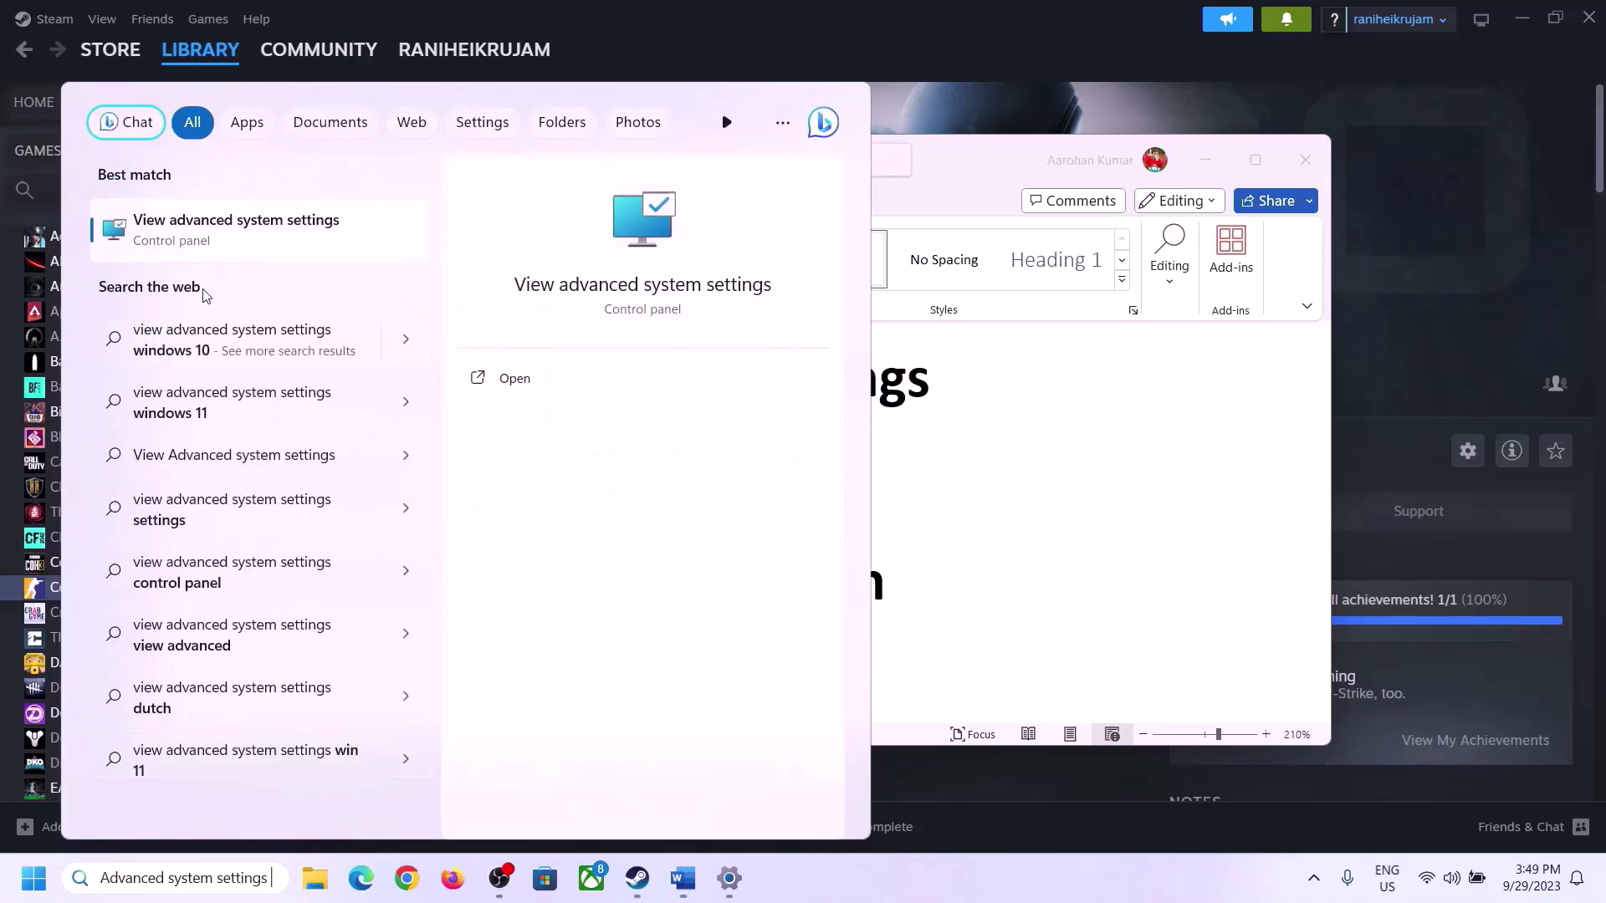
click(224, 243)
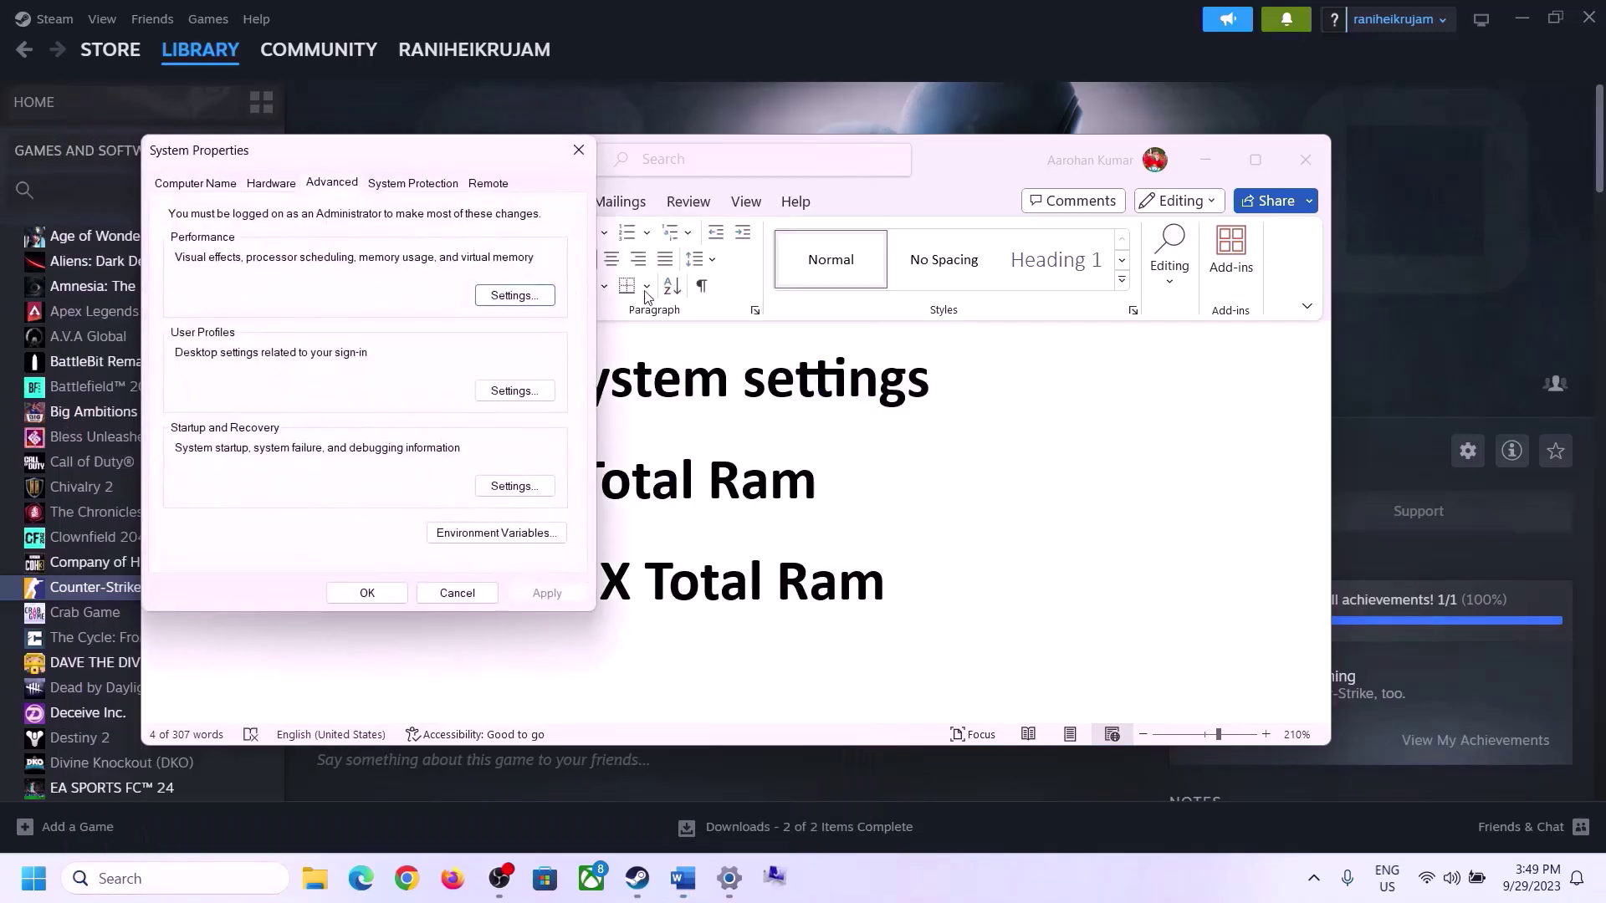
Step: Move the System Properties window aside and open the Virtual Memory settings from the advanced Performance Options
drag(330, 161, 717, 287)
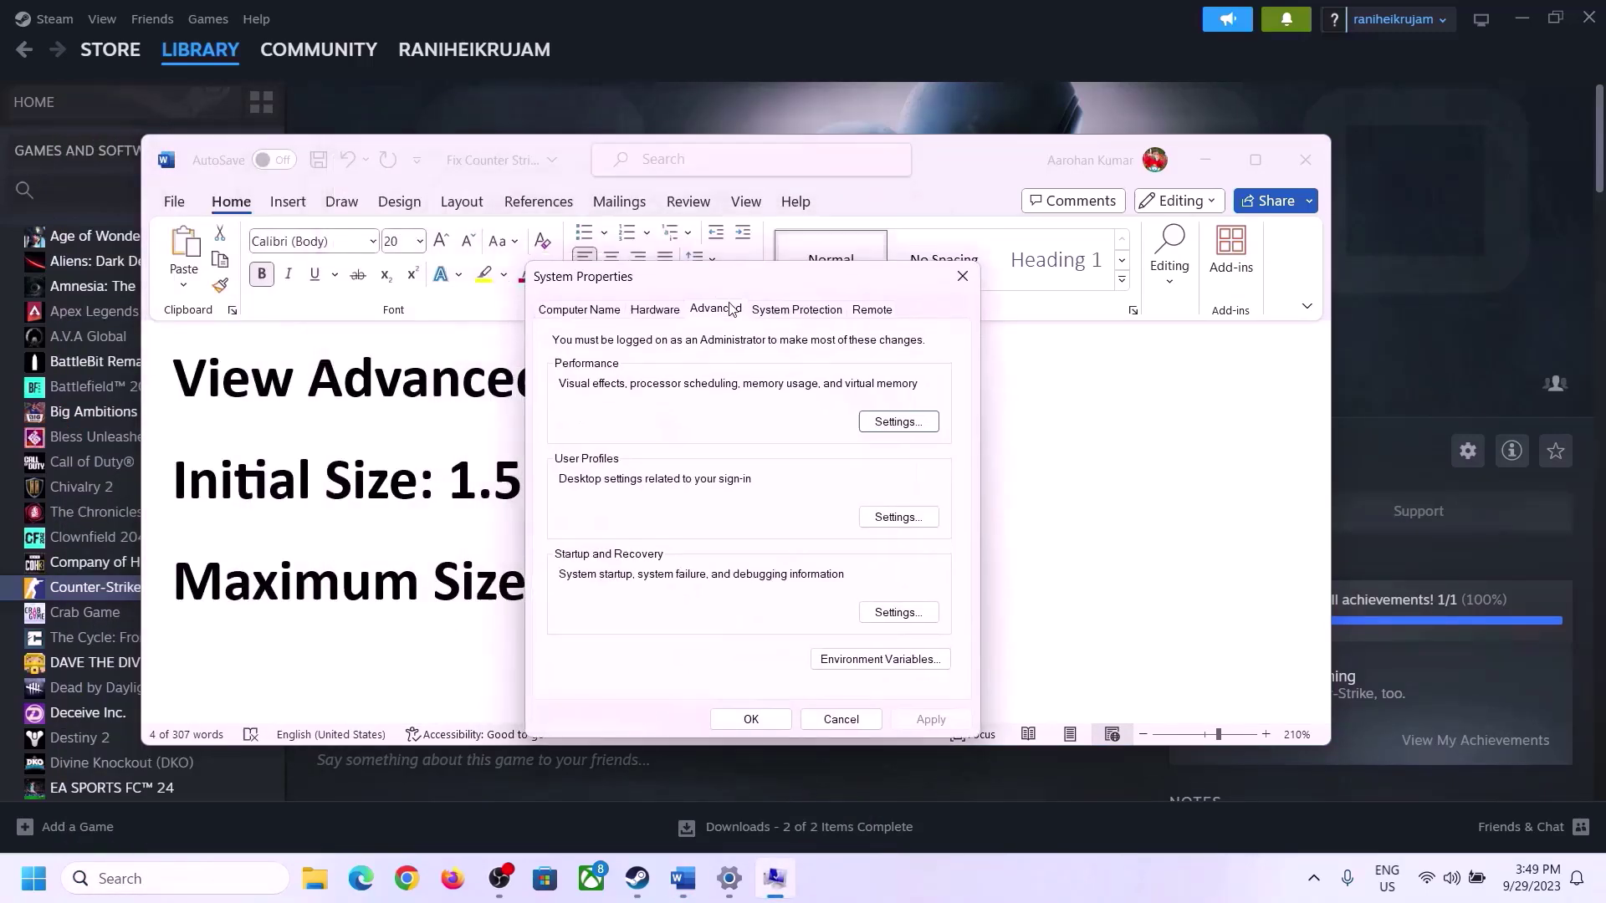
click(893, 428)
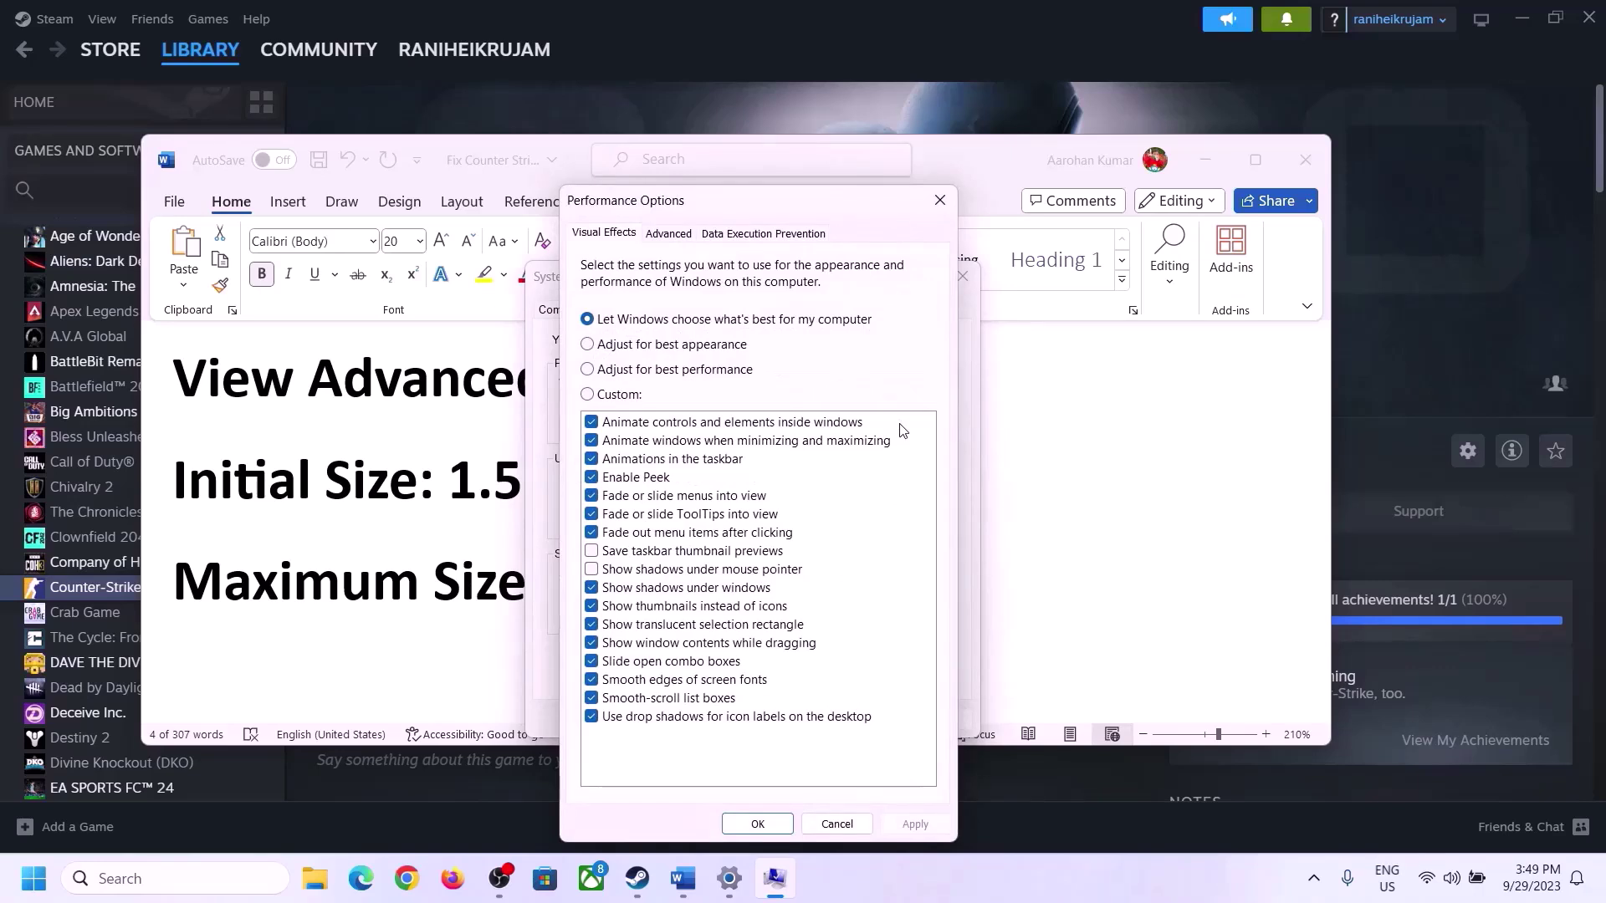
click(674, 235)
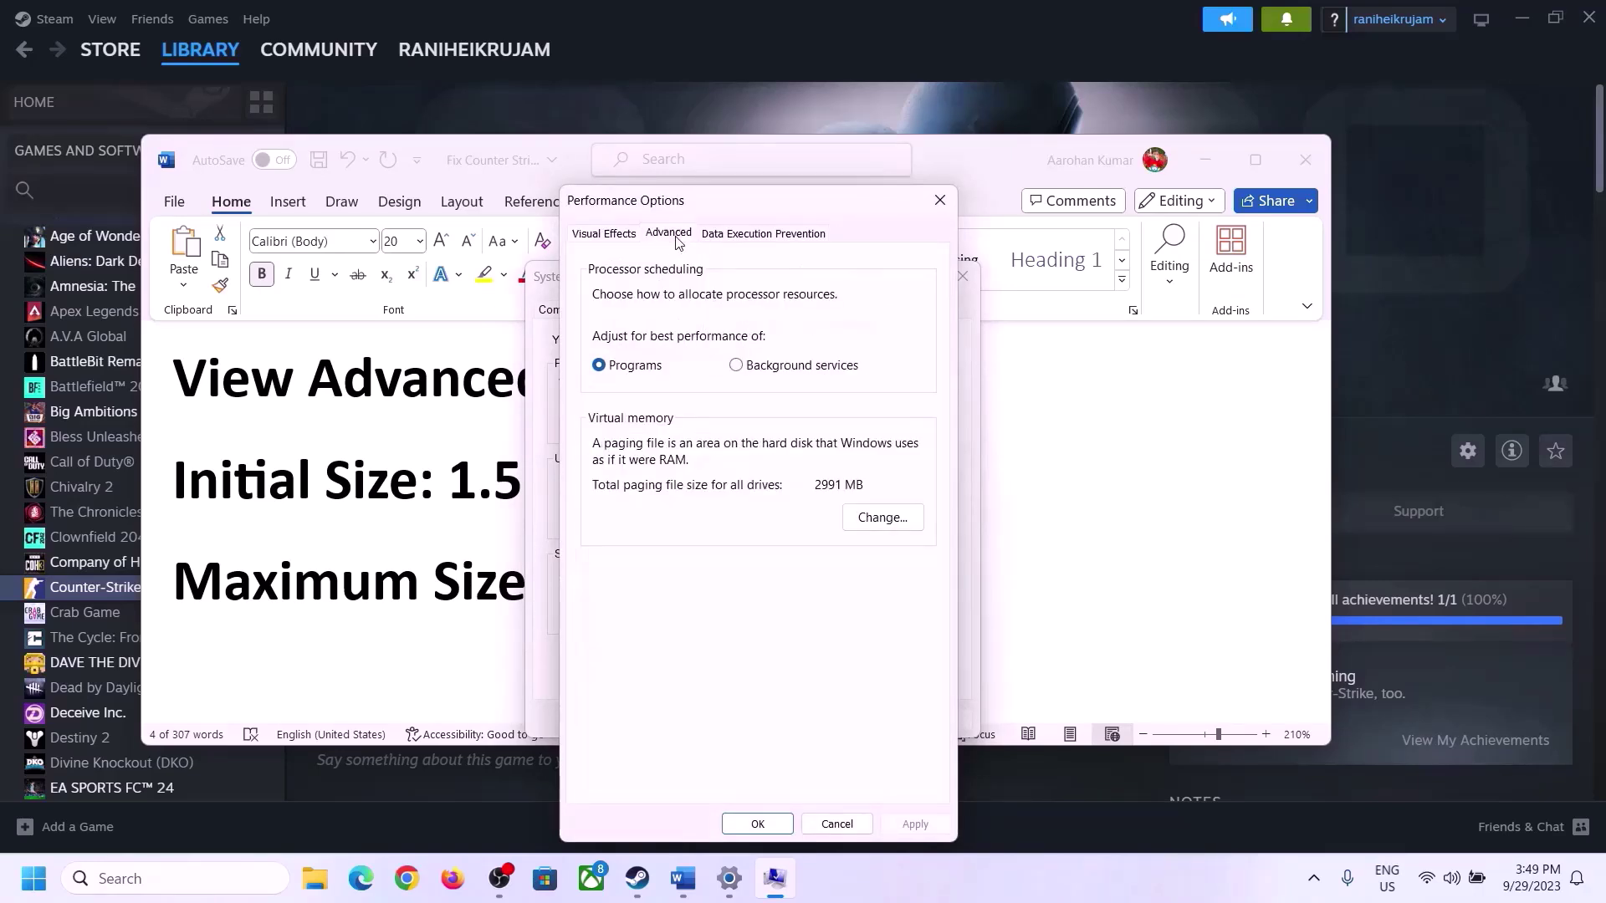
click(888, 516)
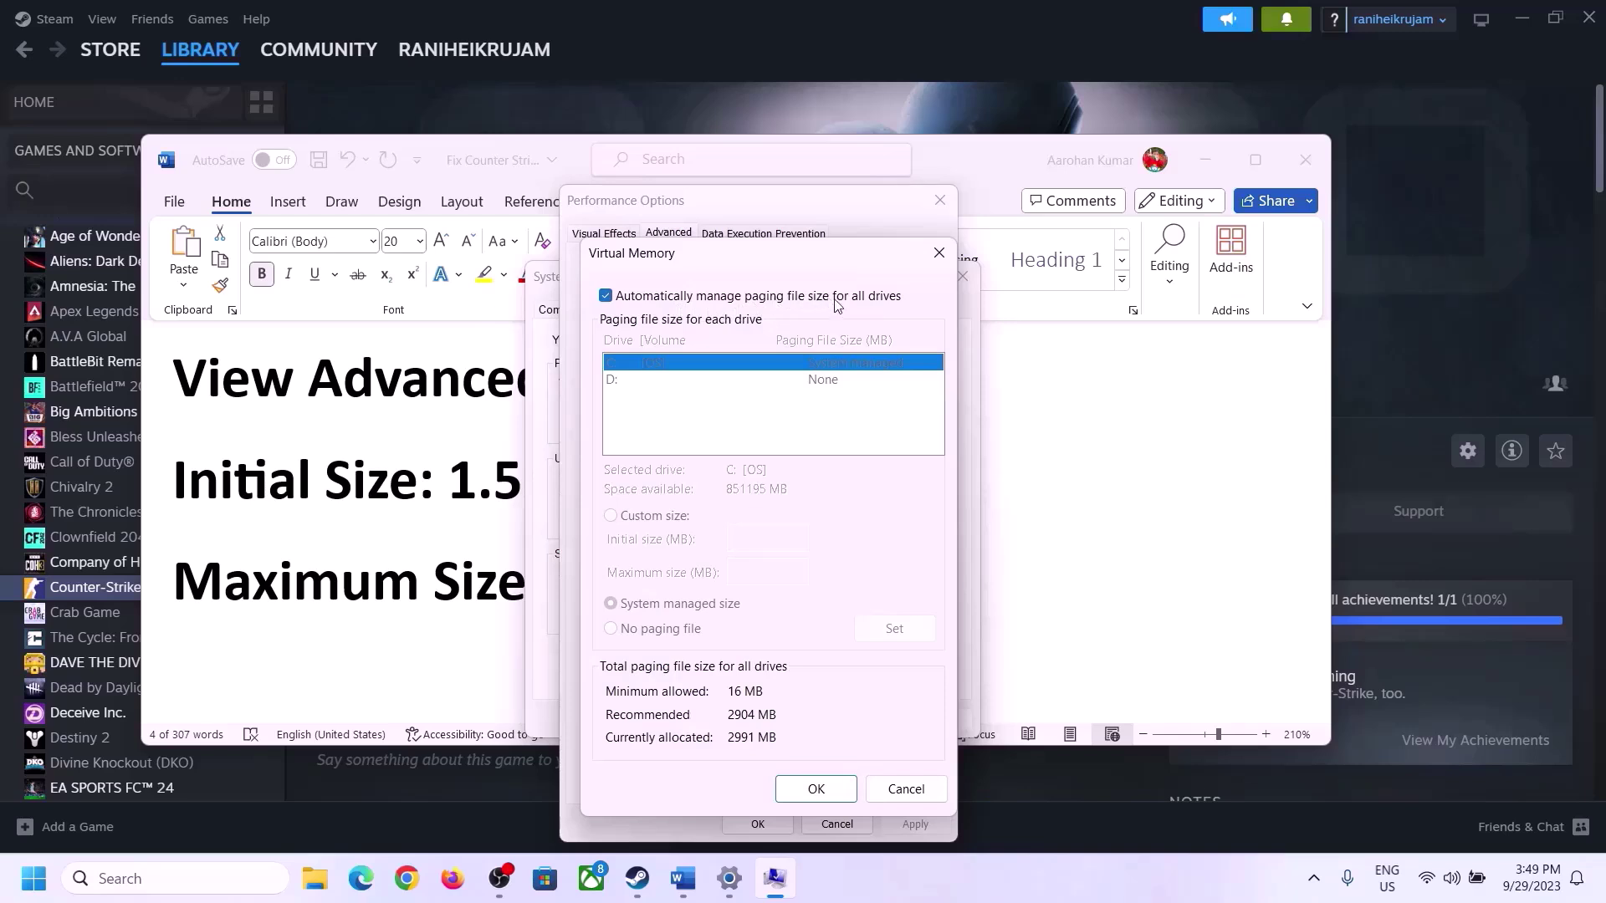
Step: Turn off automatic paging file management, choose a custom size for drive C:, and highlight "1.5 x Total Ram" in the document
click(606, 296)
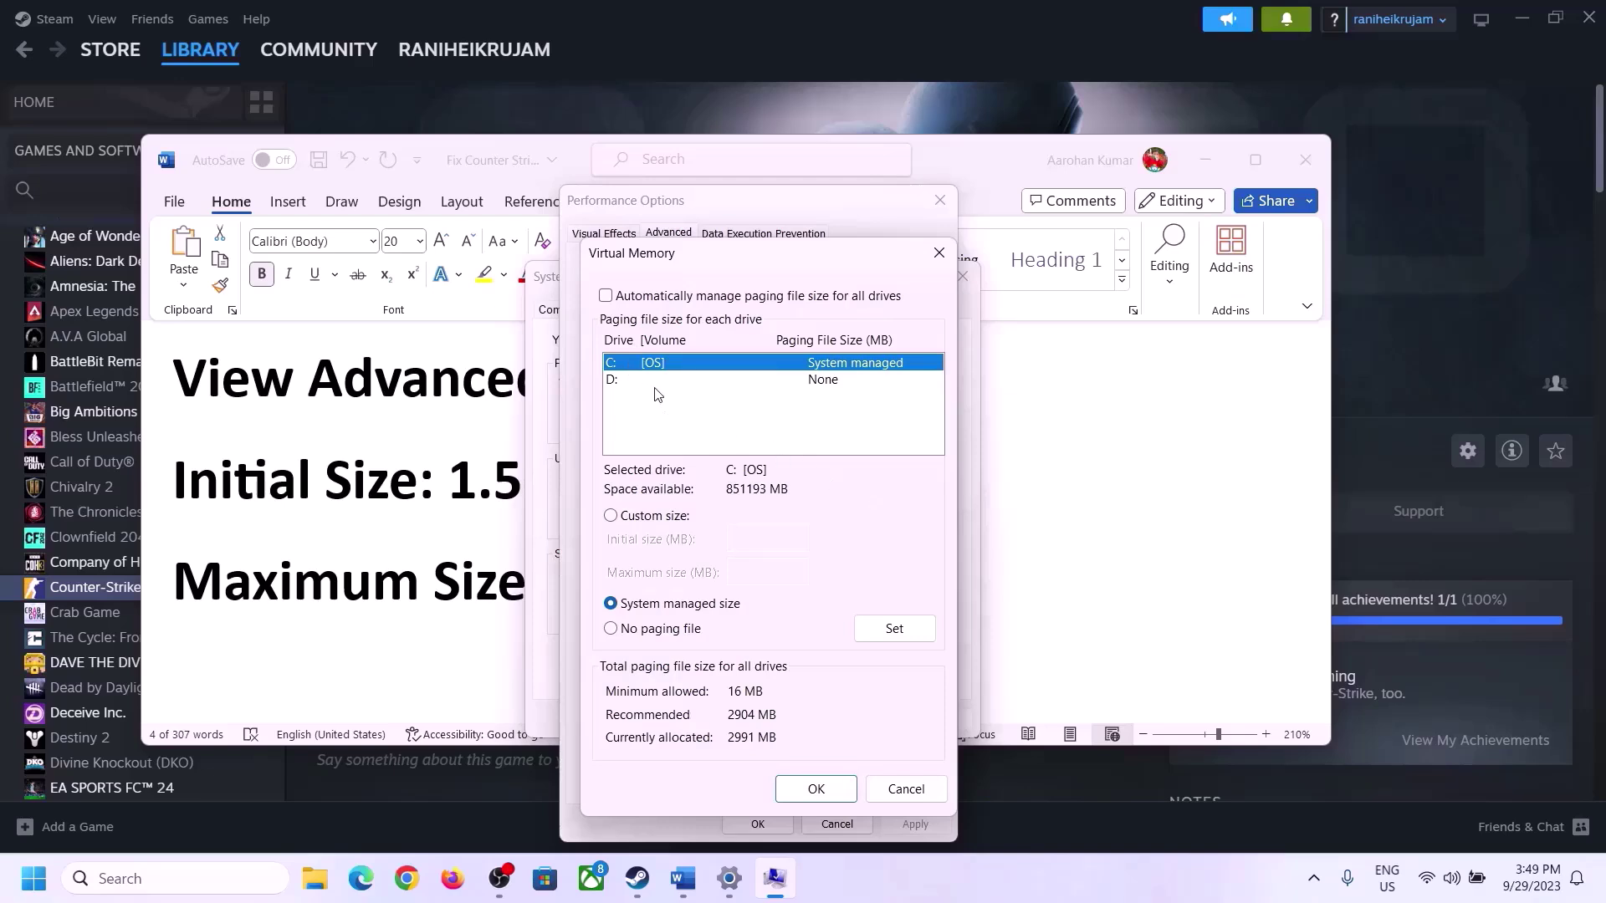
click(612, 516)
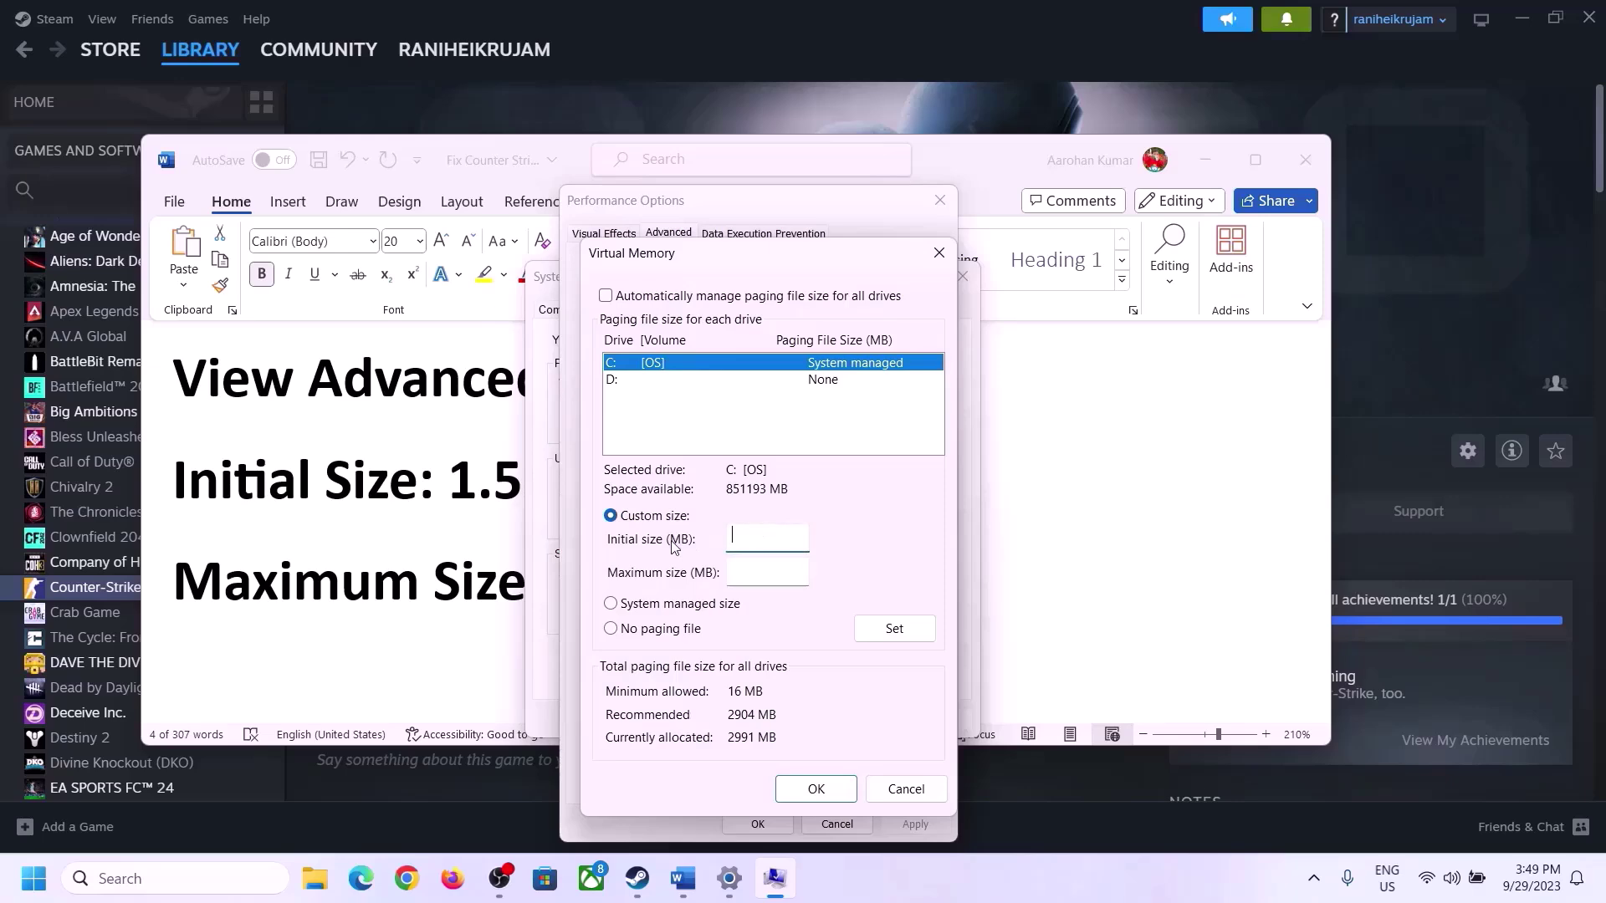
click(467, 491)
drag(466, 491, 744, 500)
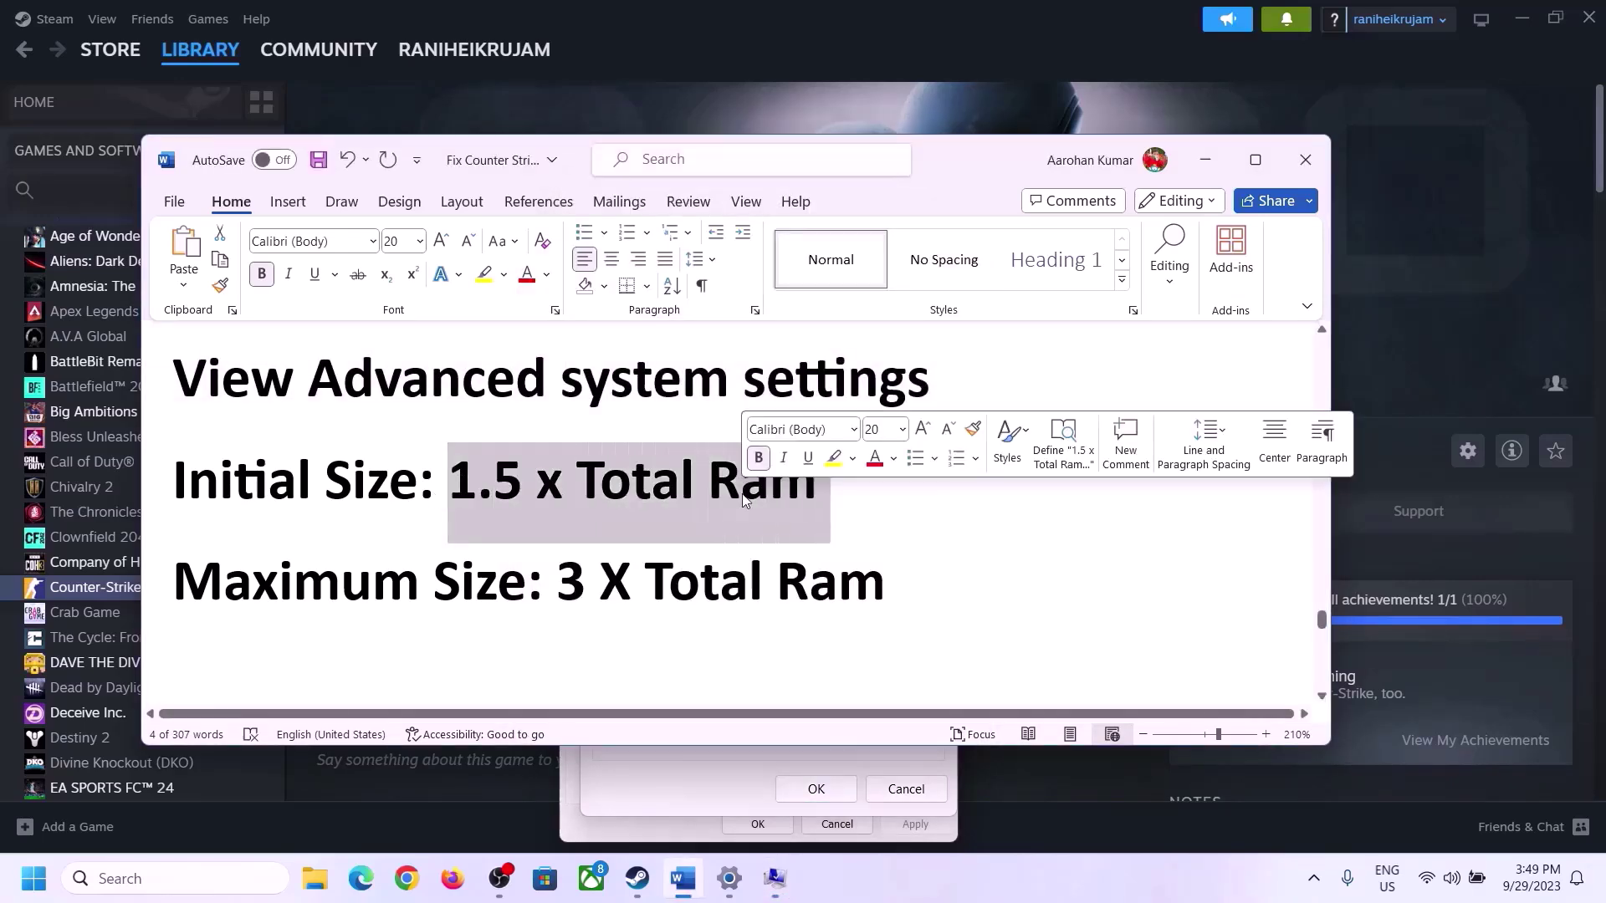
Step: Switch to Settings, open the About page under System, and highlight the installed RAM figure
click(729, 880)
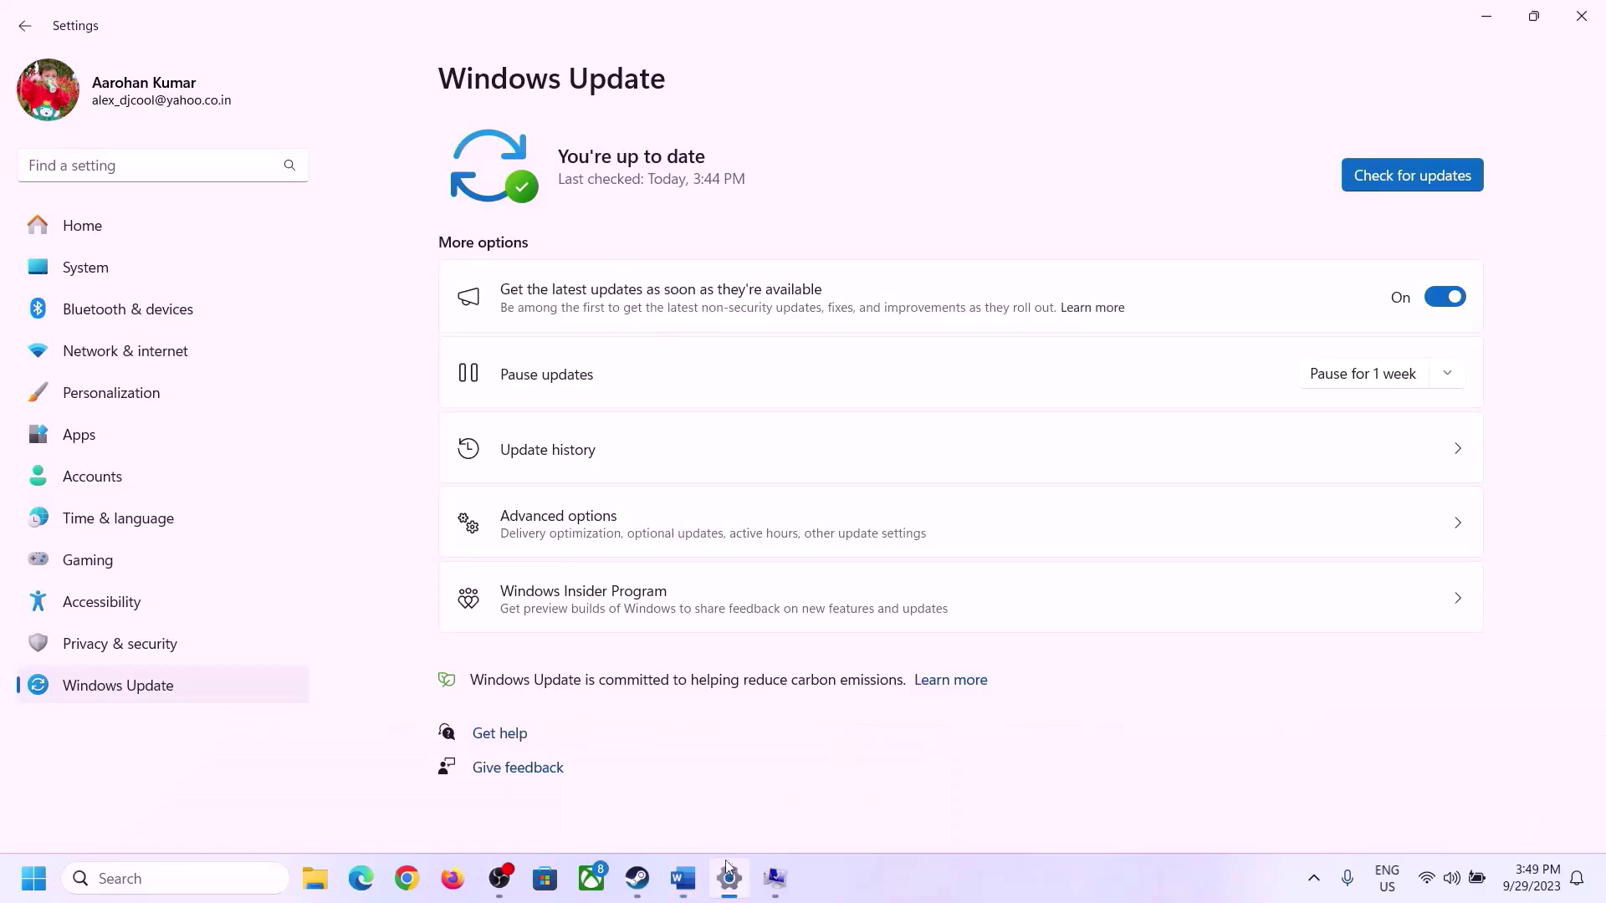
click(74, 272)
scroll(555, 716, down, 8)
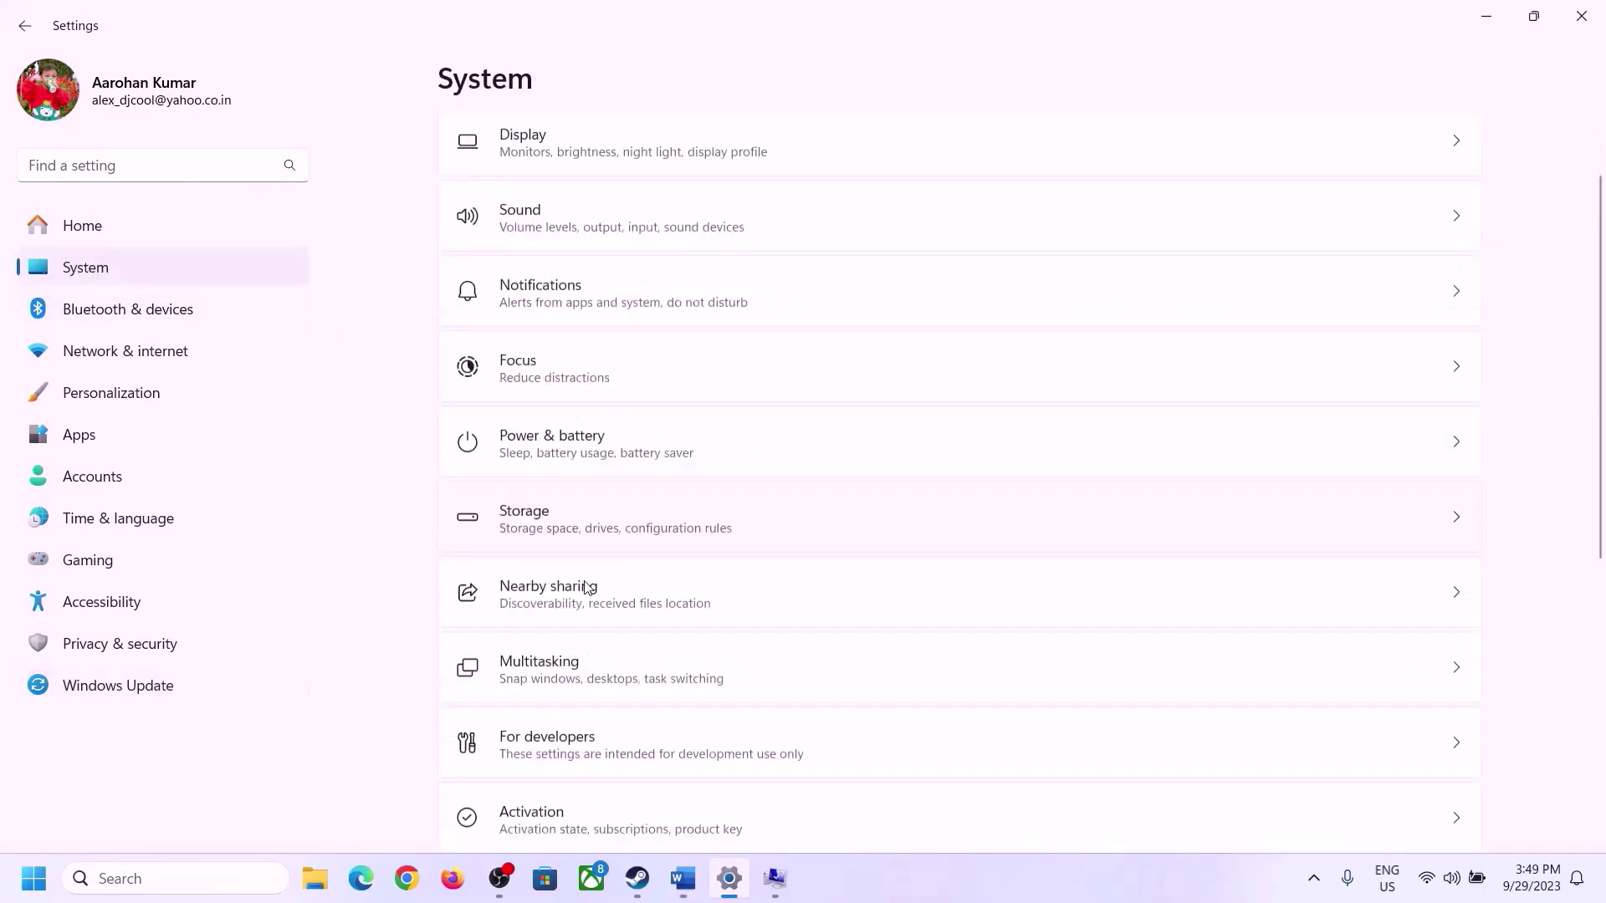
click(529, 794)
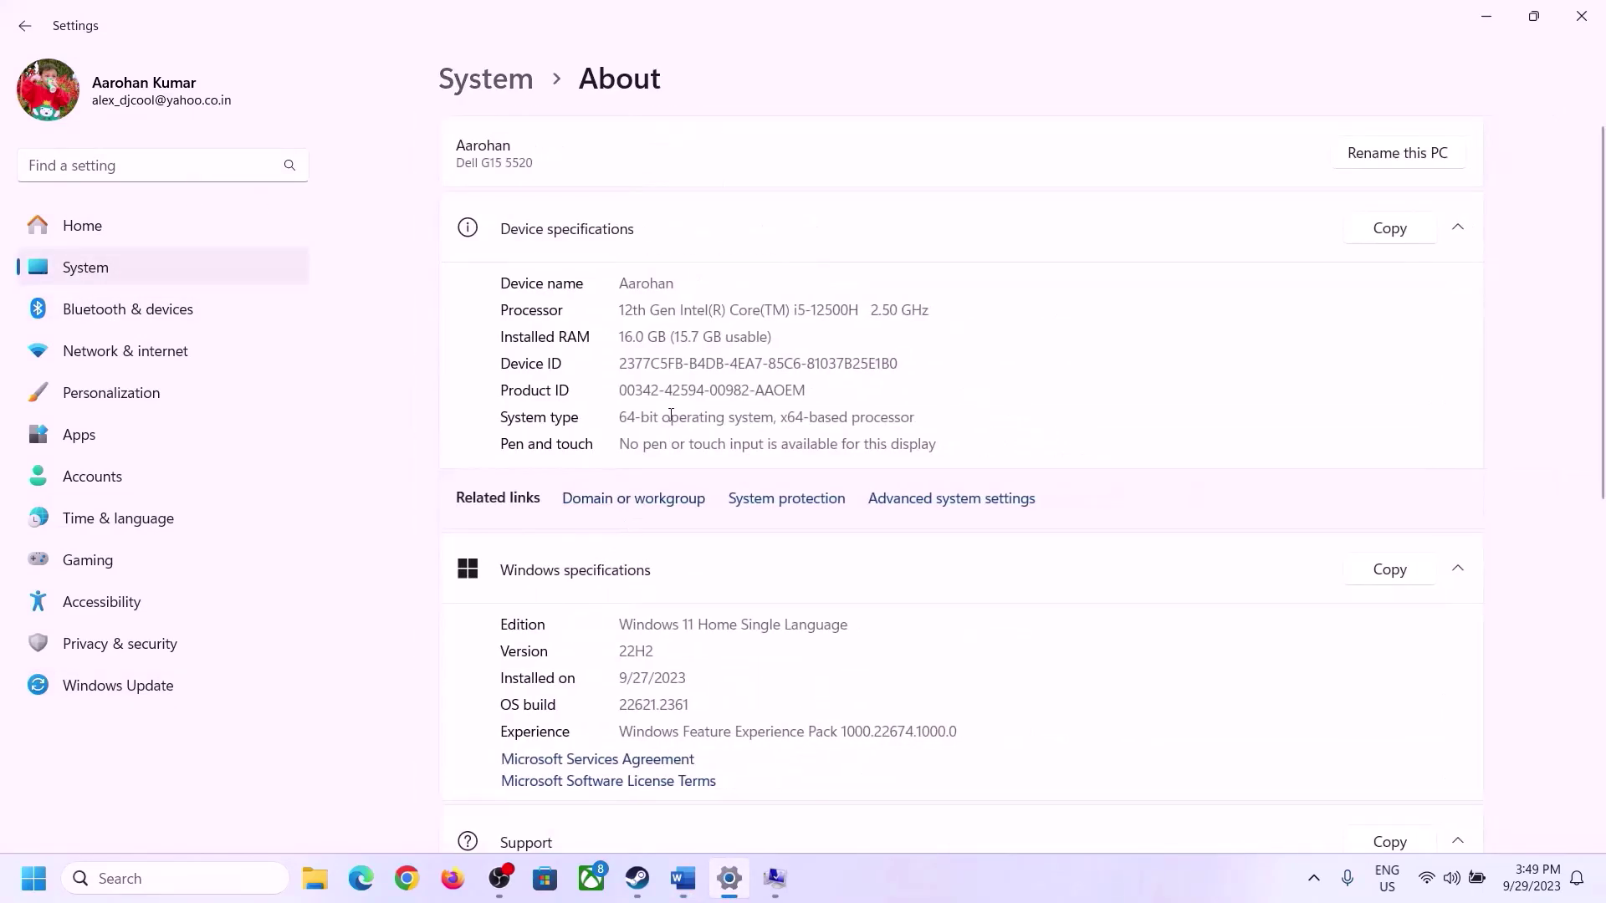
drag(639, 336, 620, 336)
click(632, 335)
drag(635, 328, 613, 330)
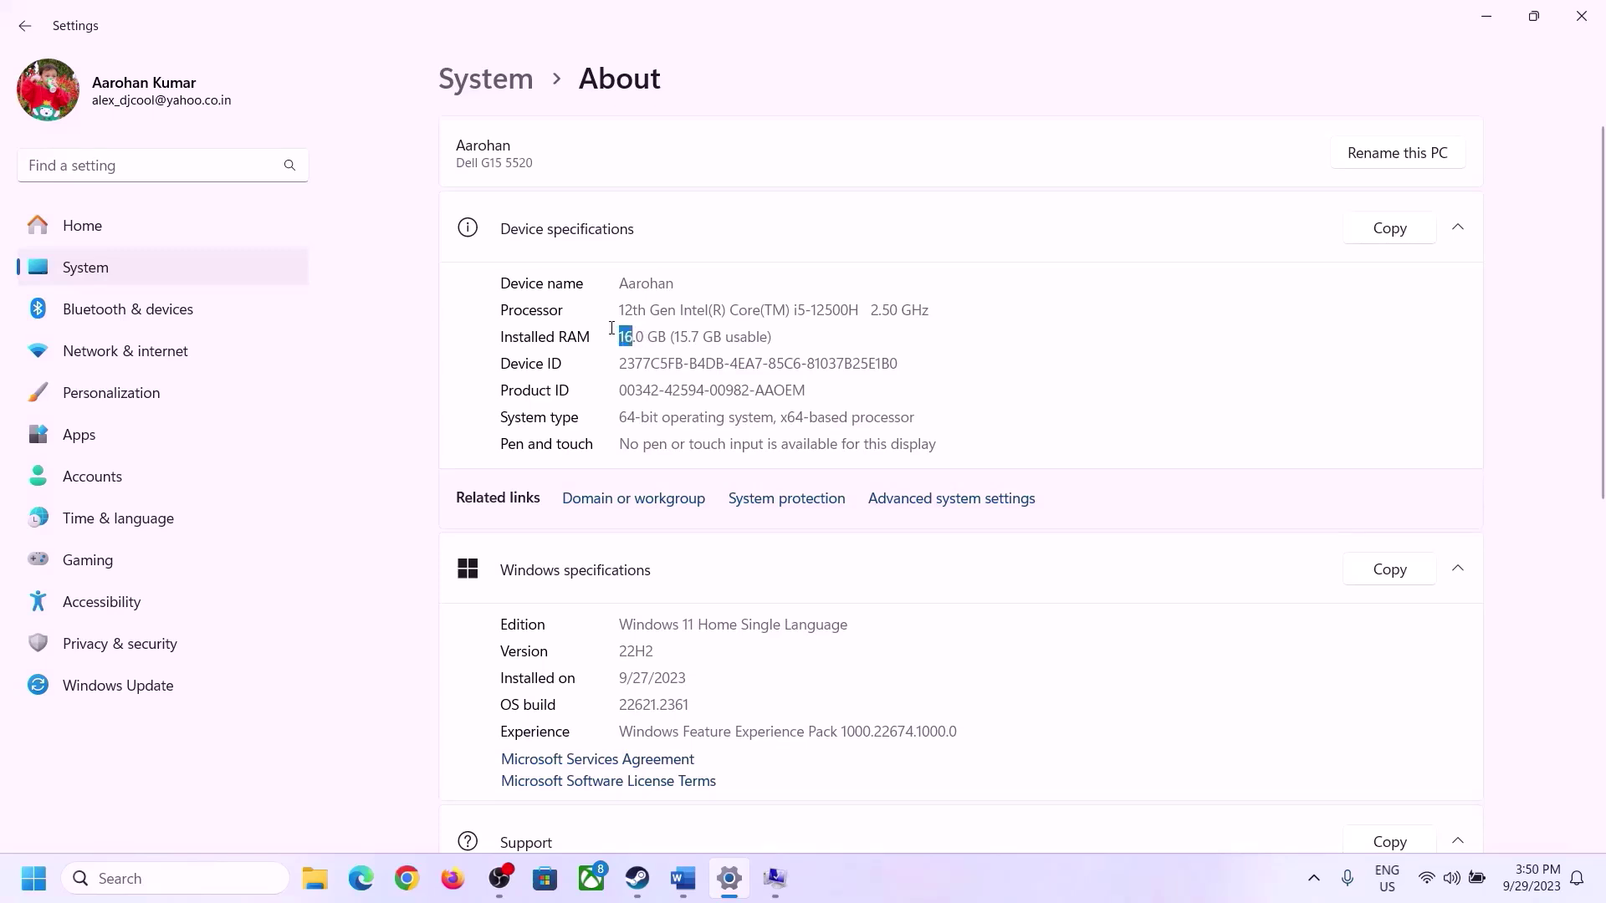
Step: Bring the Virtual Memory dialog back up, launch Calculator with the Run command "calc", and place it beside the dialog
click(775, 879)
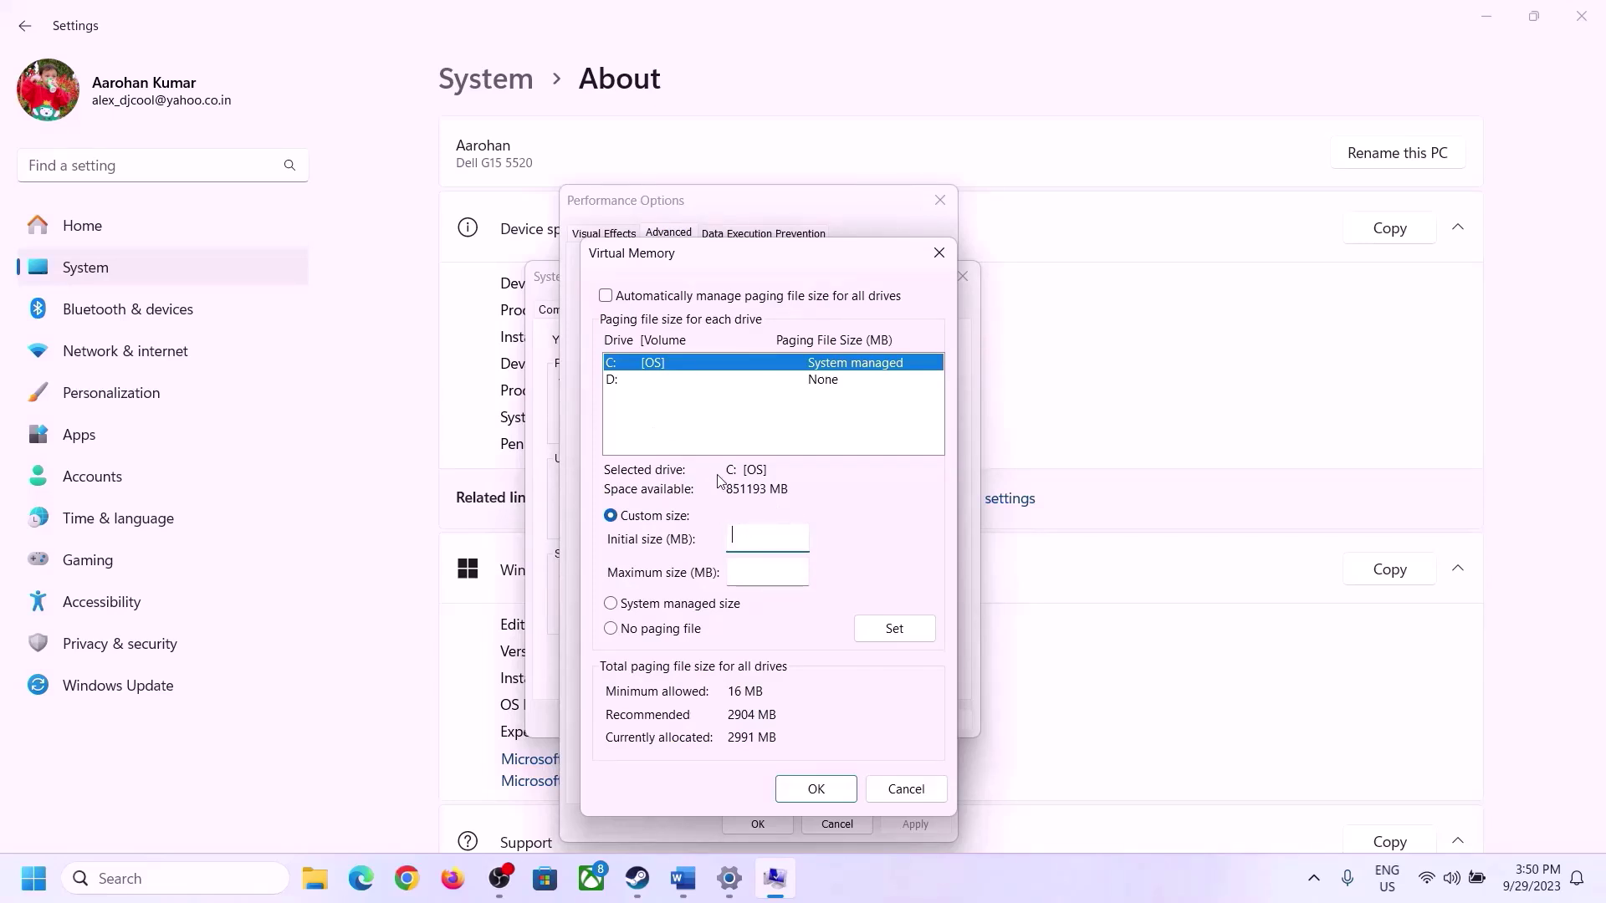
mouse_move(729, 878)
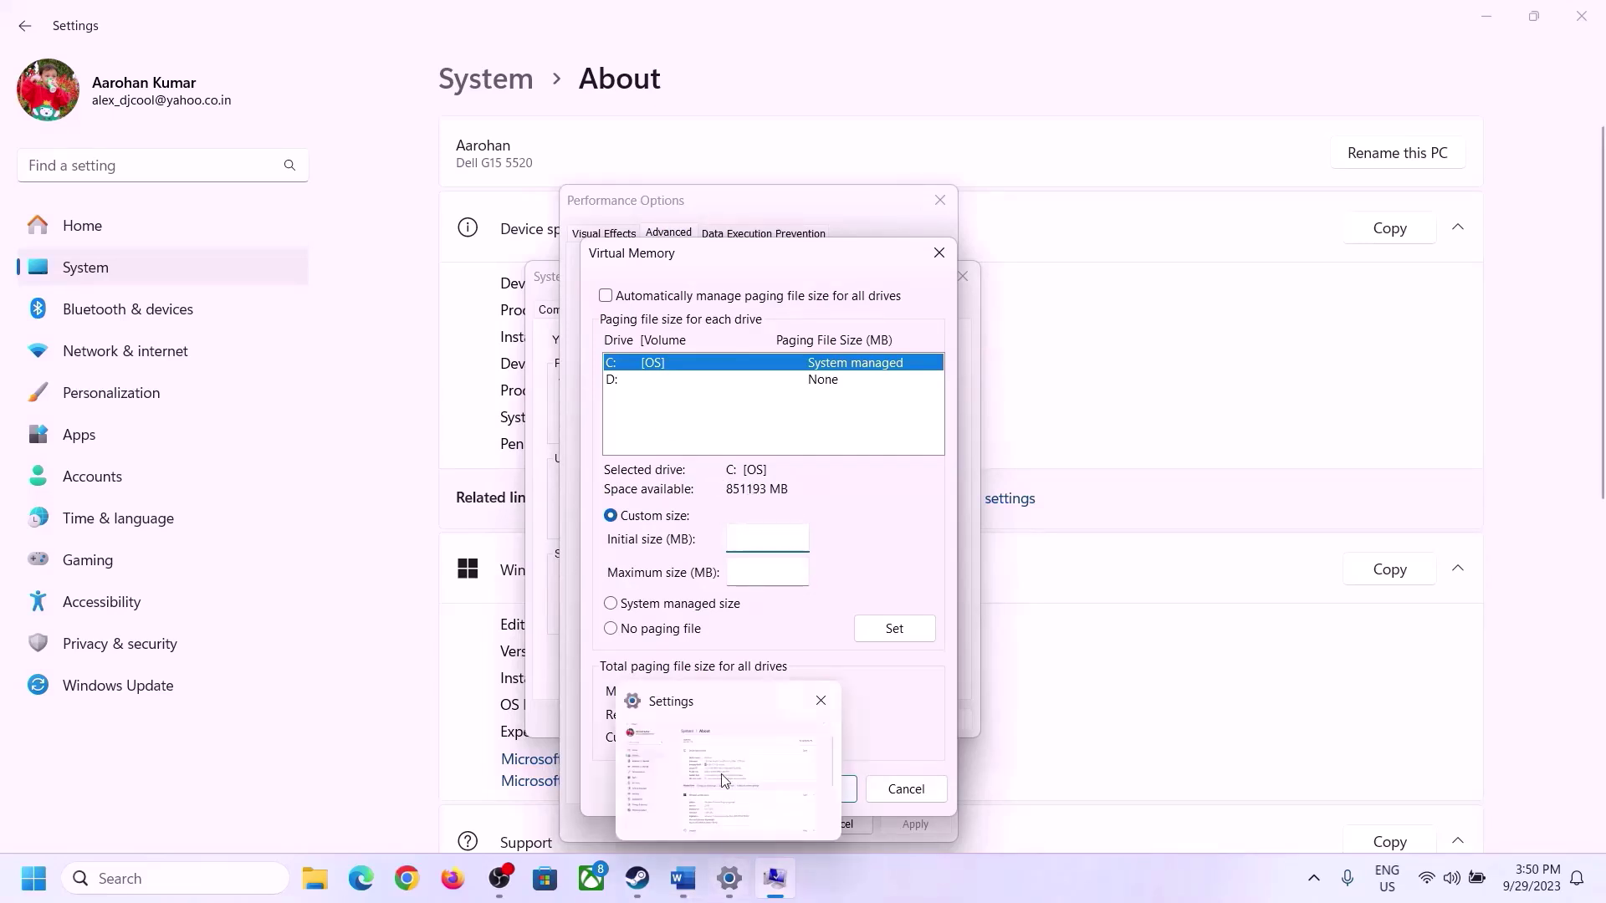
click(725, 774)
key(super+r)
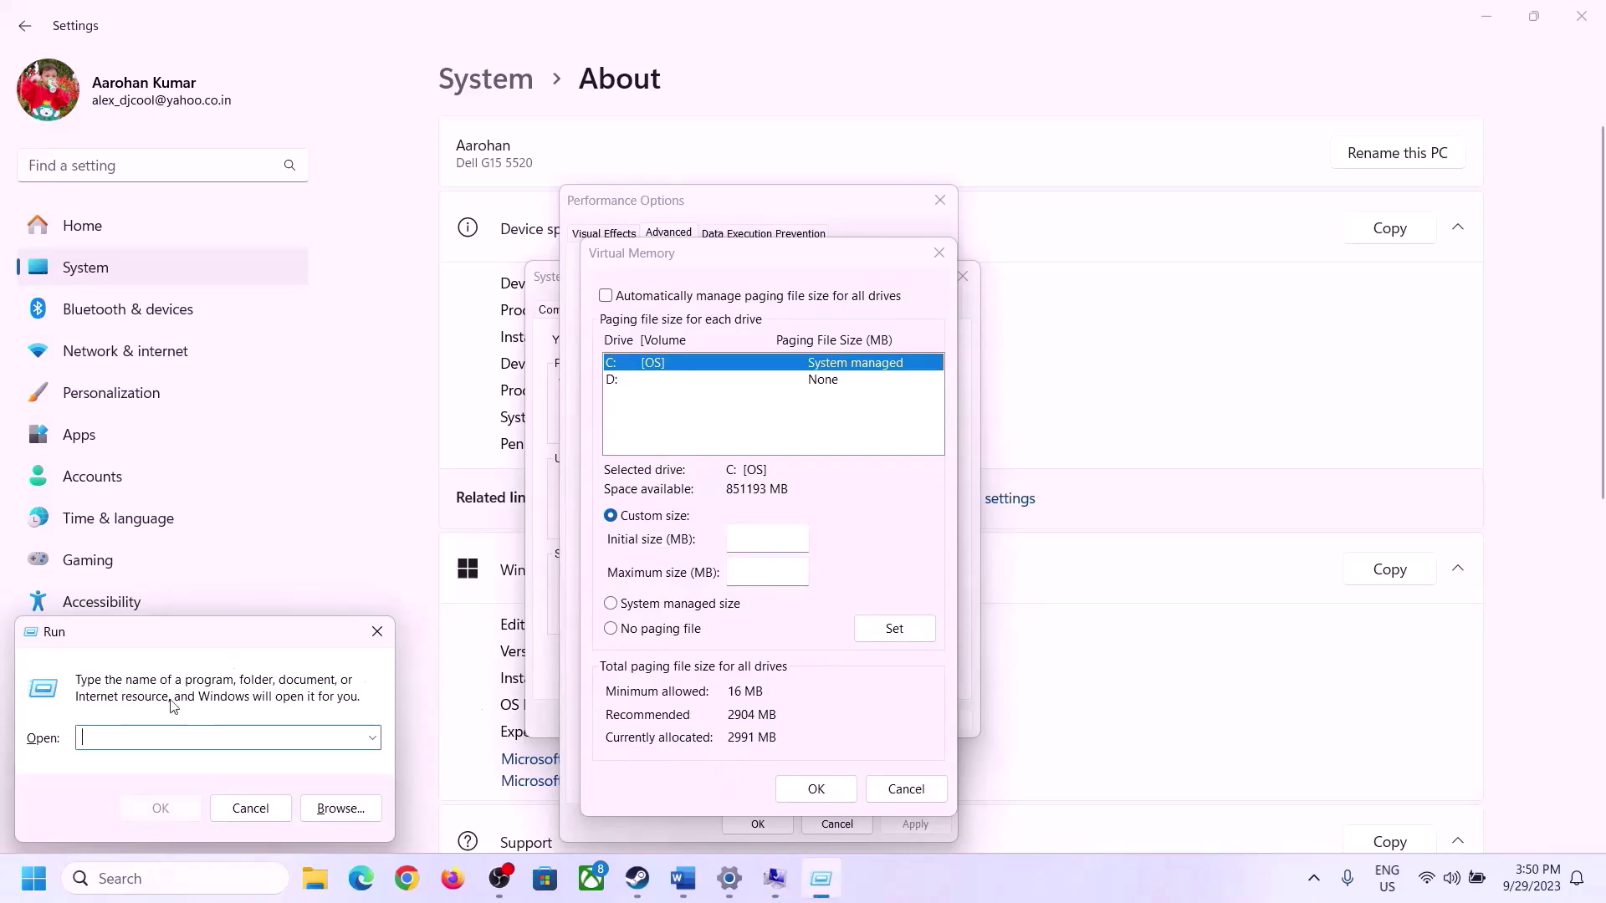
text(calc)
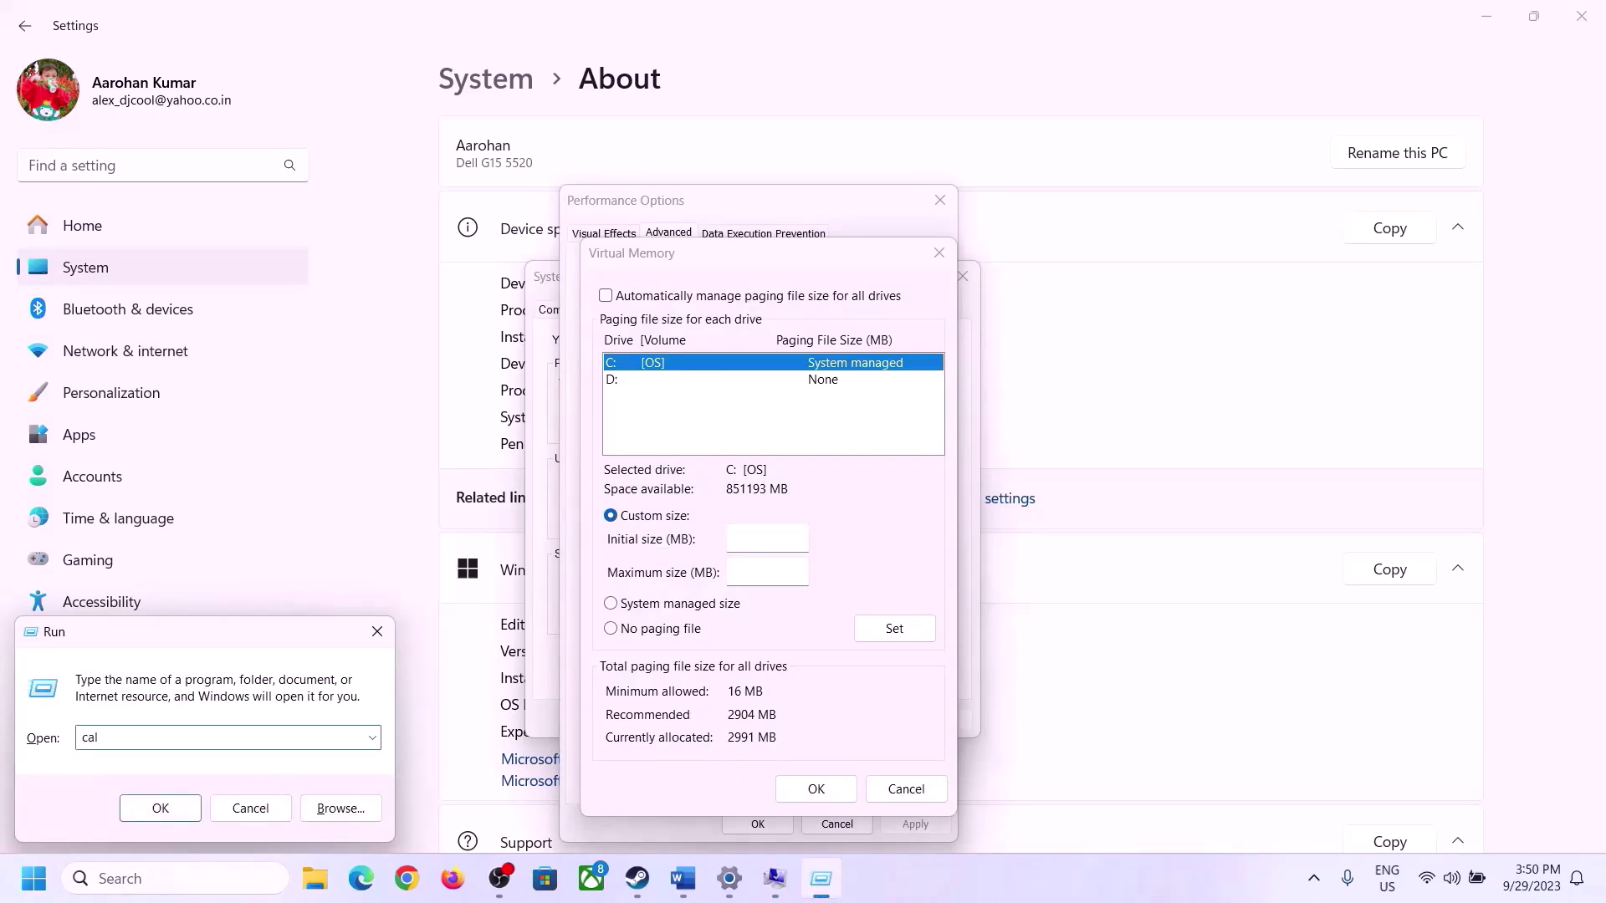
click(160, 808)
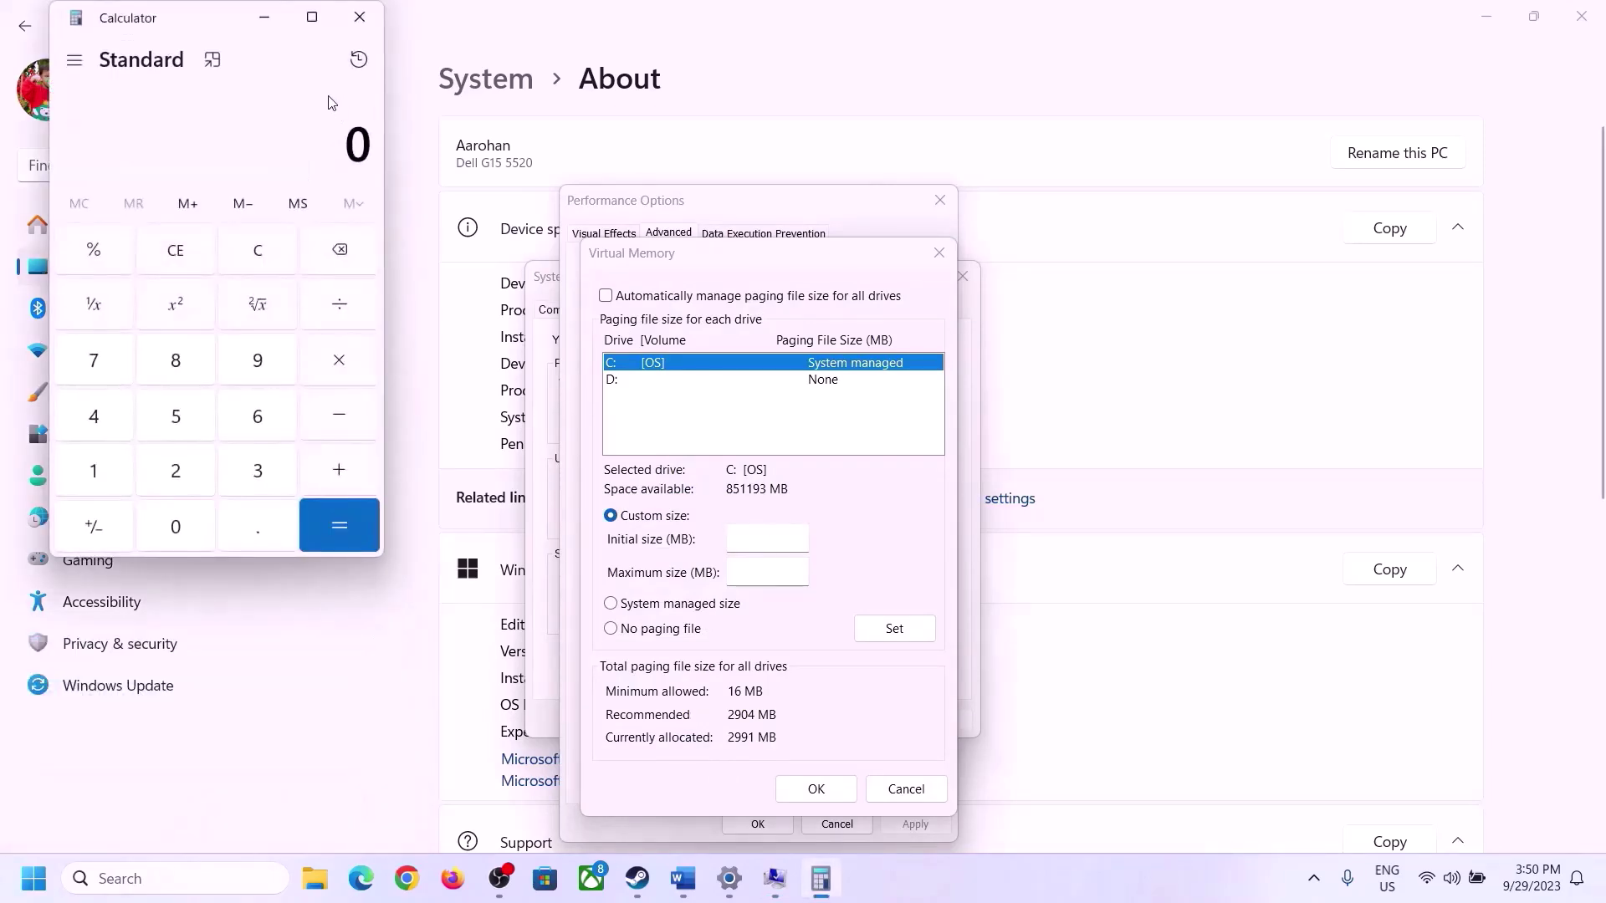
drag(201, 30, 1173, 276)
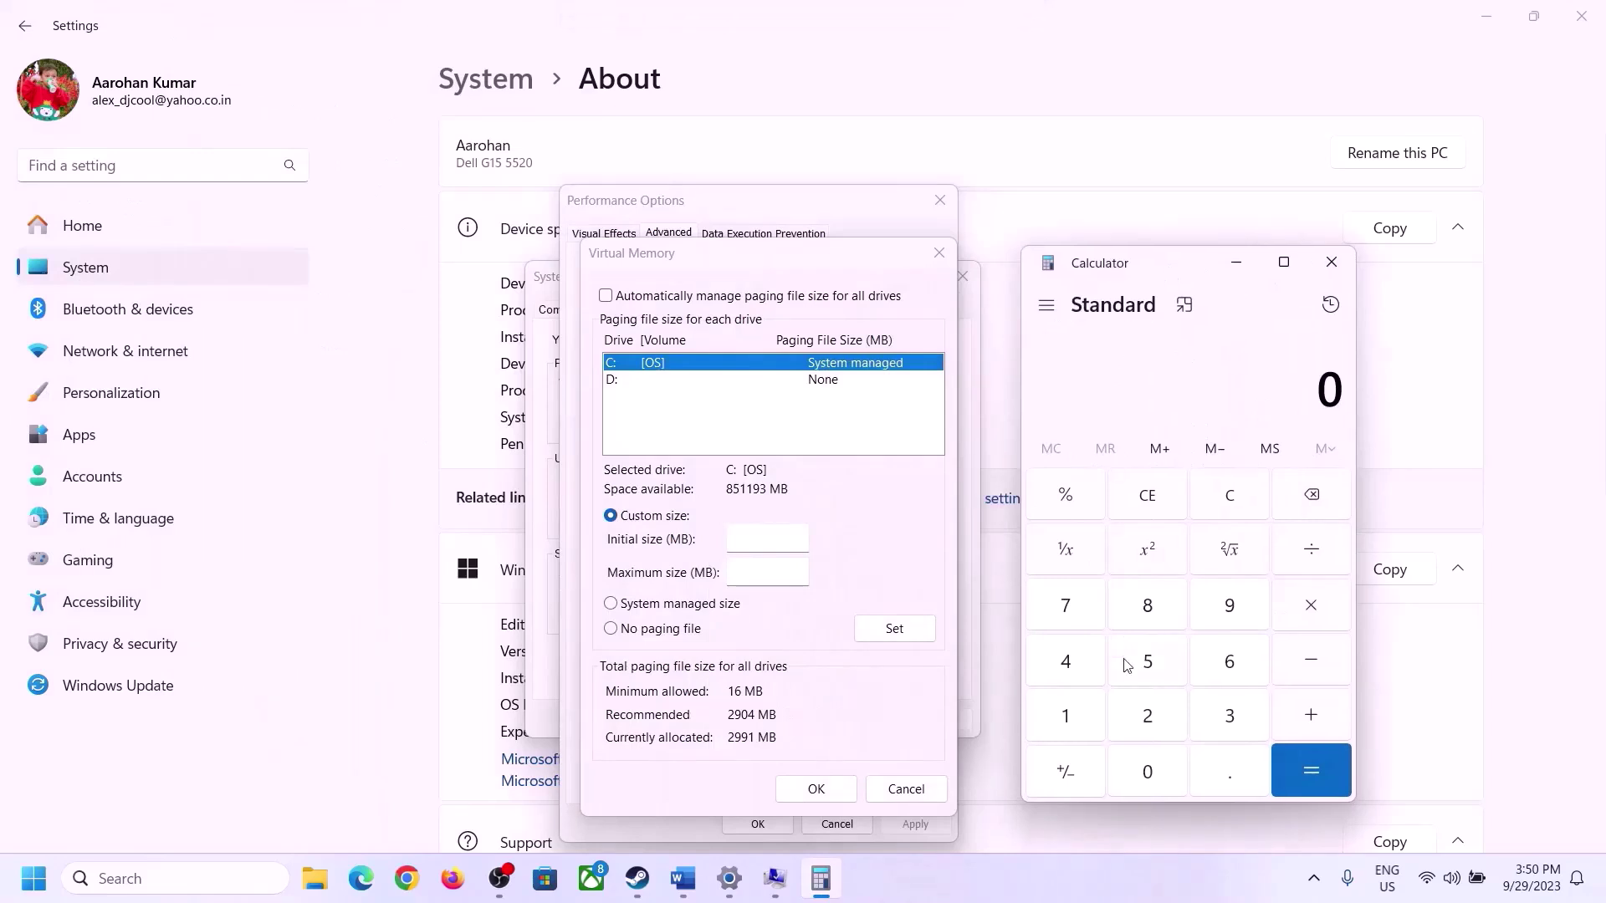
Step: Bring up the document's size formulas beside Calculator and convert the RAM to megabytes by calculating 16 × 1024
click(683, 878)
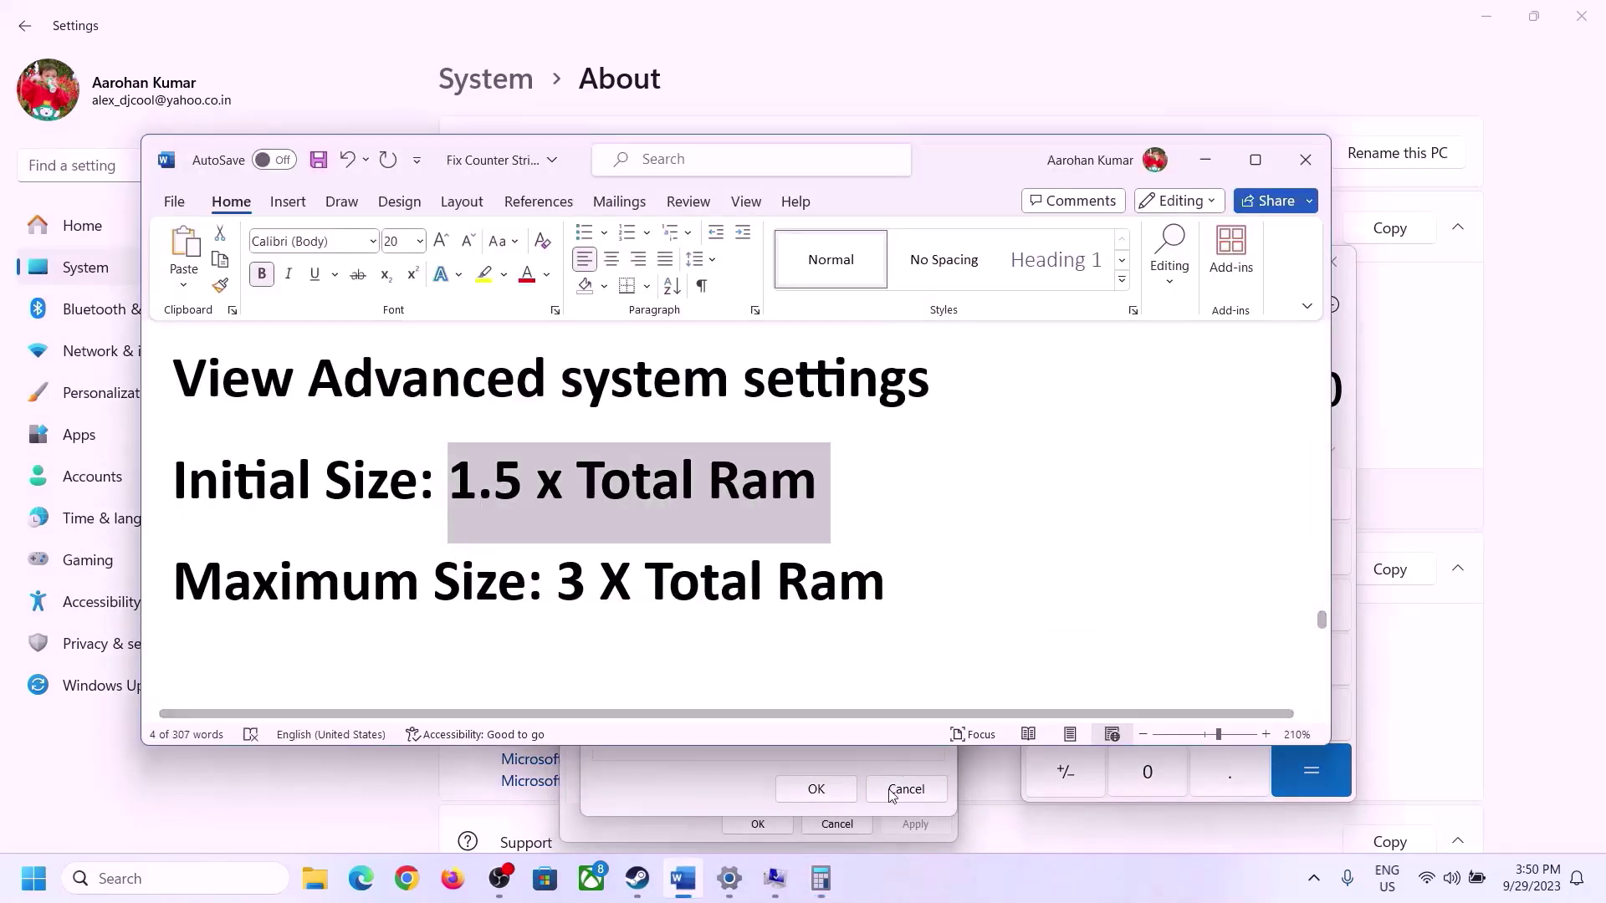
click(822, 878)
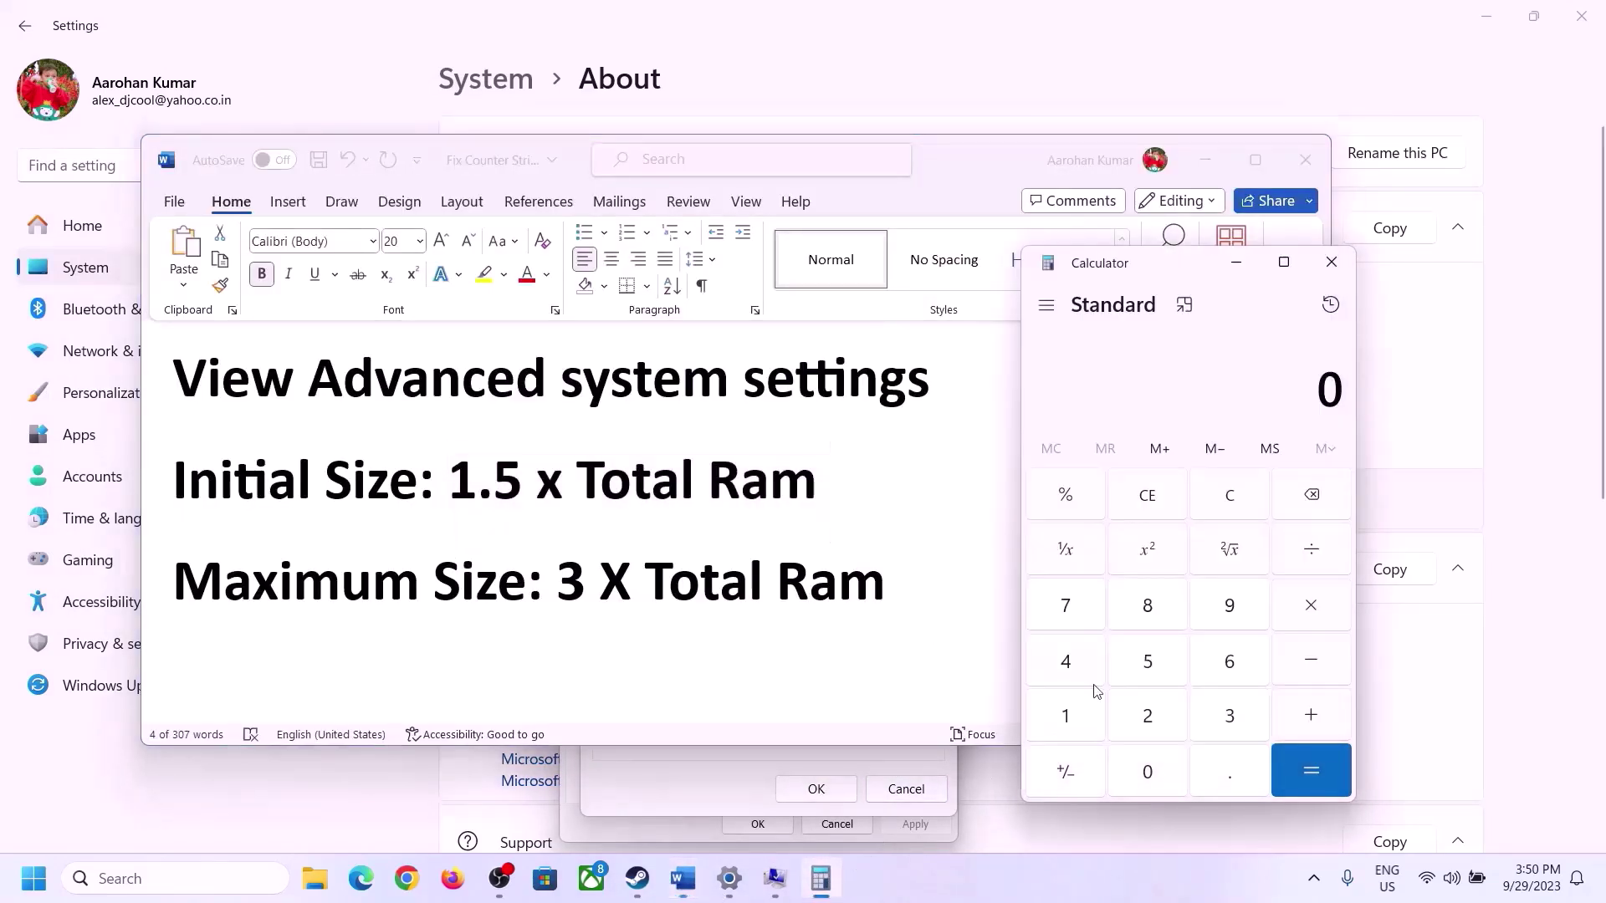
click(1066, 716)
click(1223, 678)
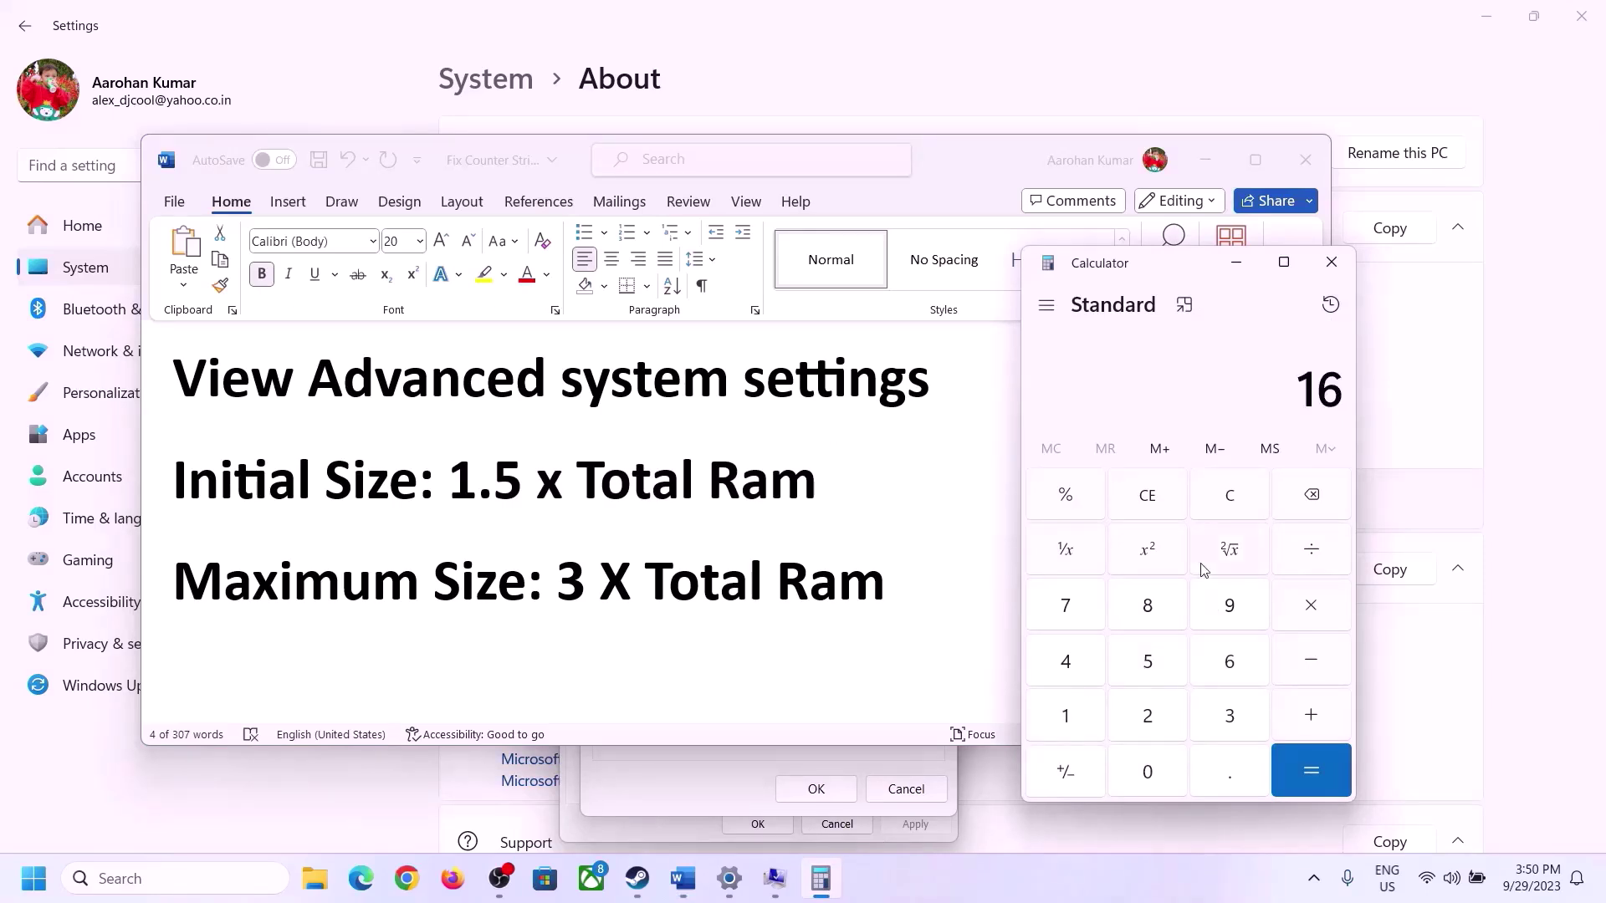
click(1232, 512)
click(1074, 716)
click(1219, 661)
click(1065, 721)
click(1167, 787)
click(1149, 725)
click(1078, 674)
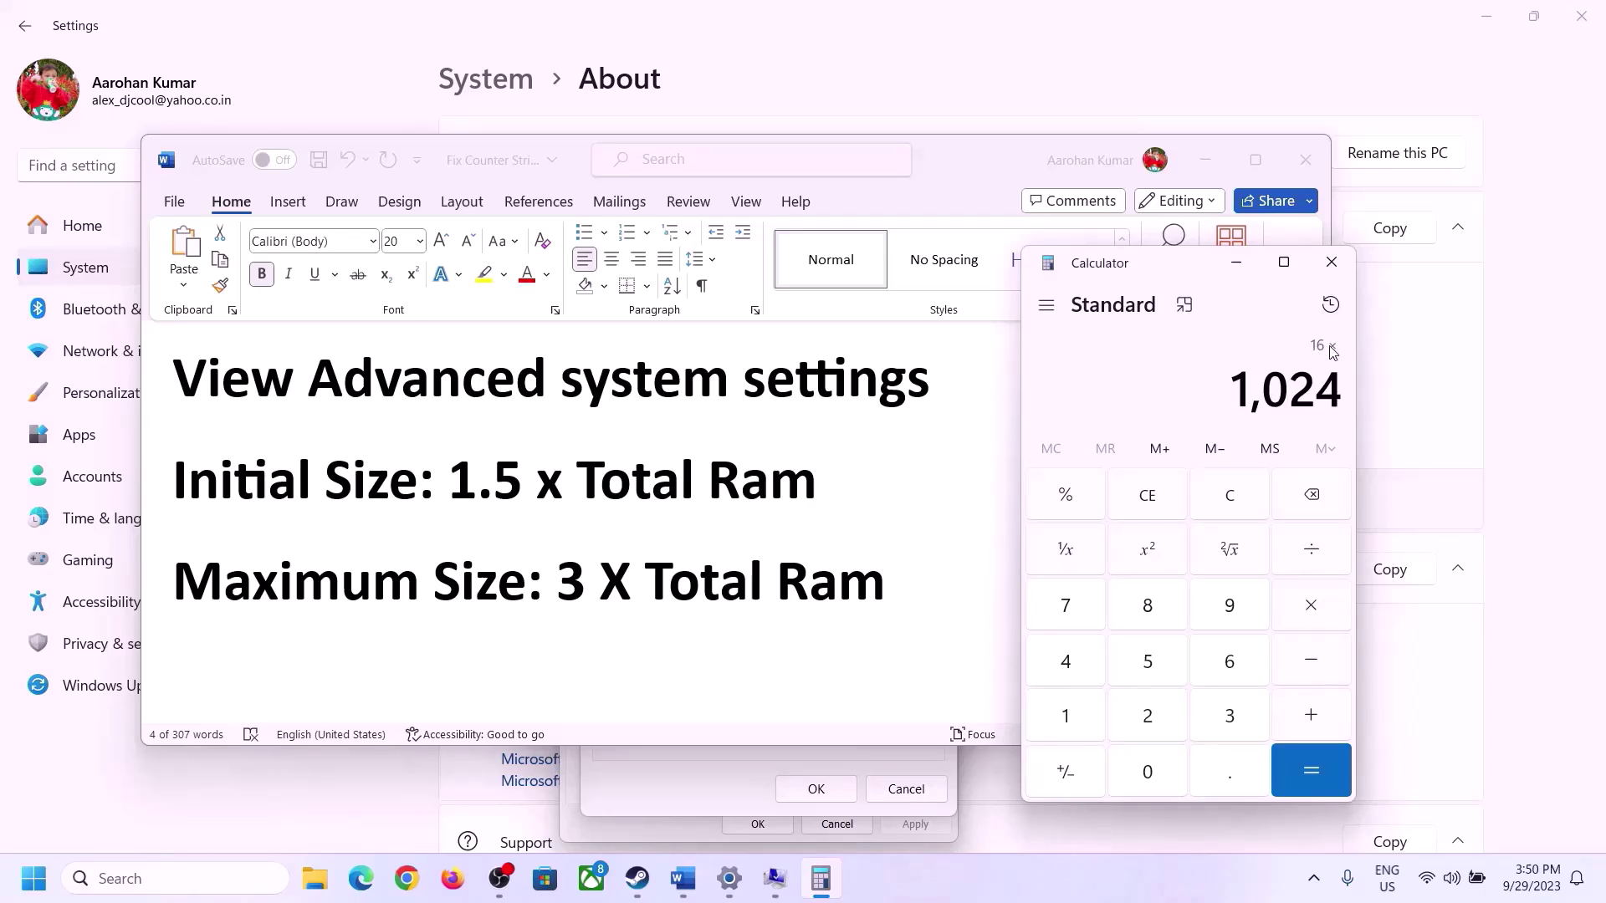
click(1309, 771)
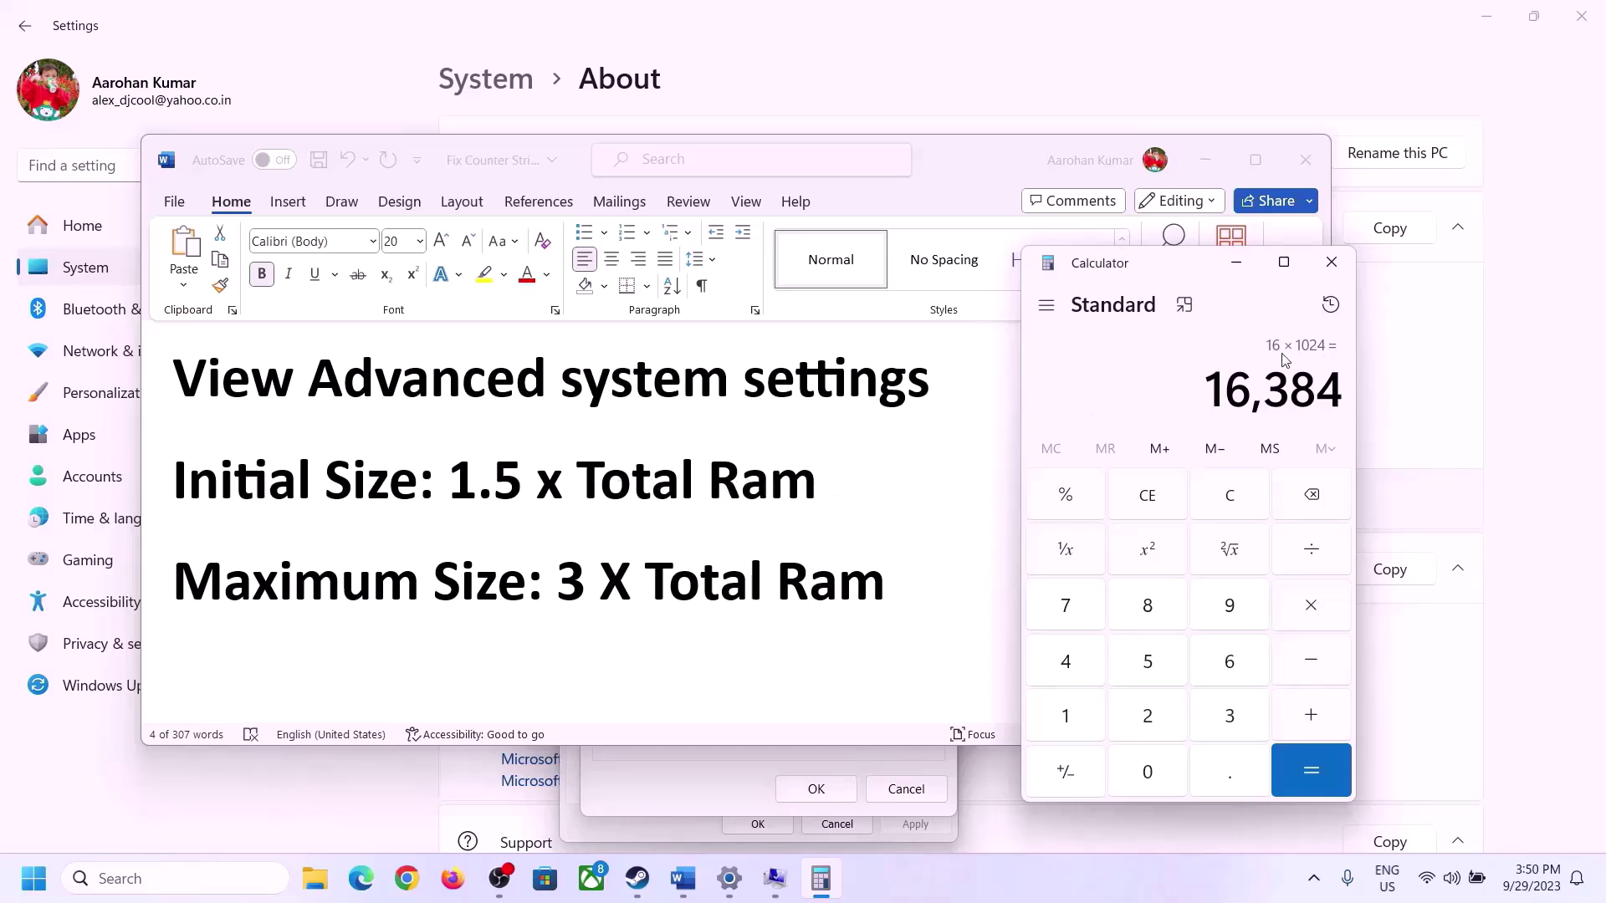
Step: Multiply the RAM size in megabytes by 1.5 in Calculator for the initial paging file size
click(1312, 610)
click(1087, 721)
click(1222, 784)
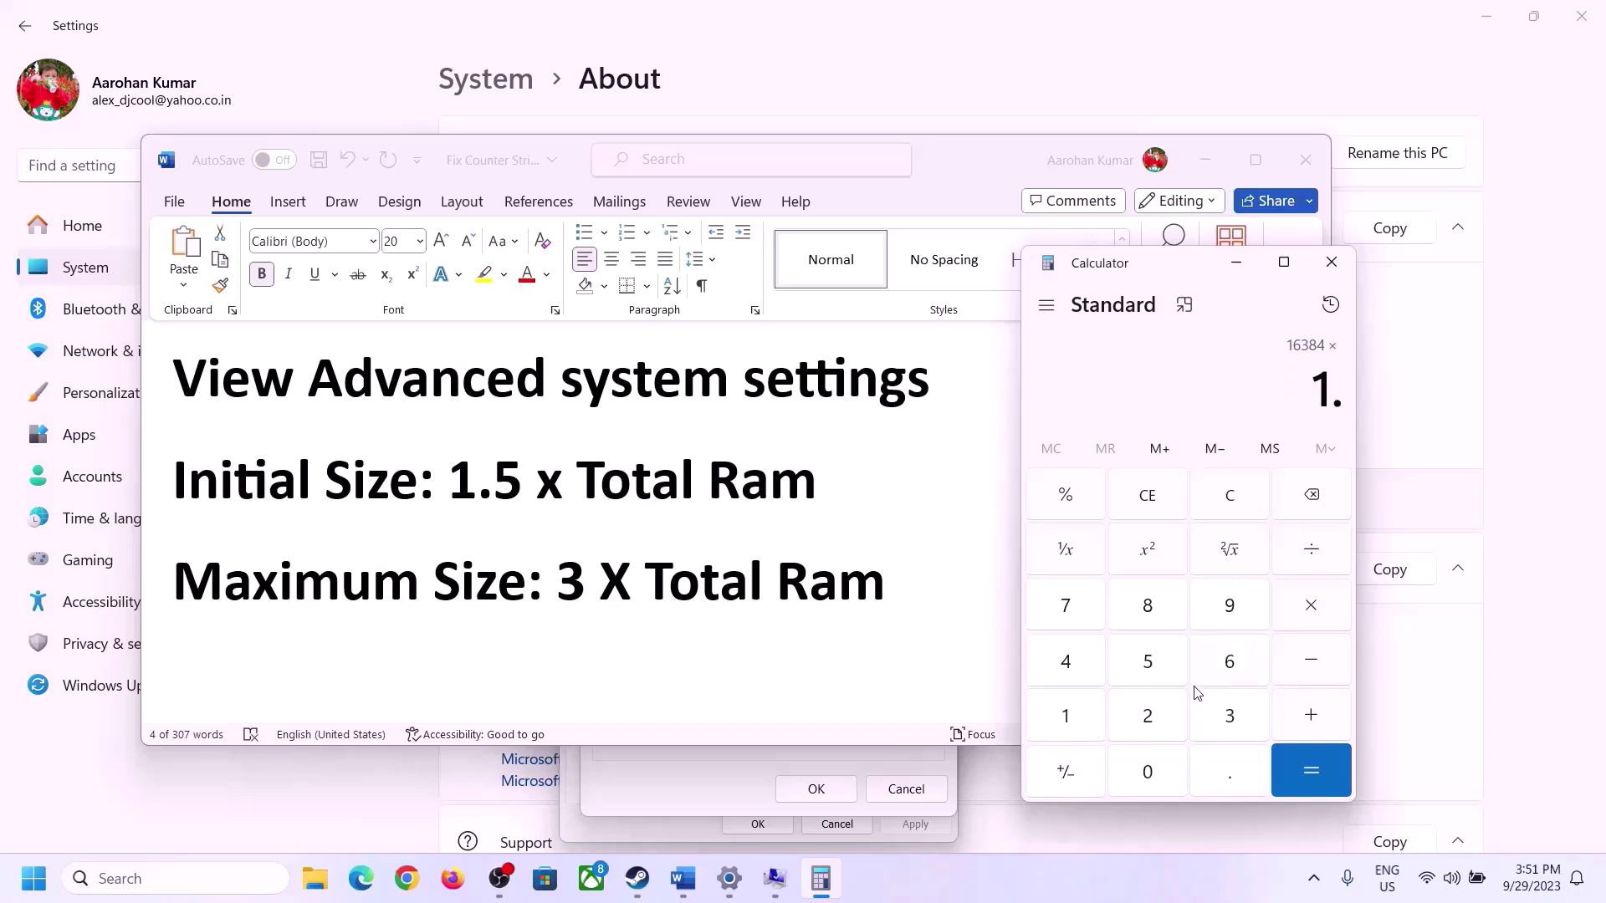
click(1157, 668)
click(1305, 757)
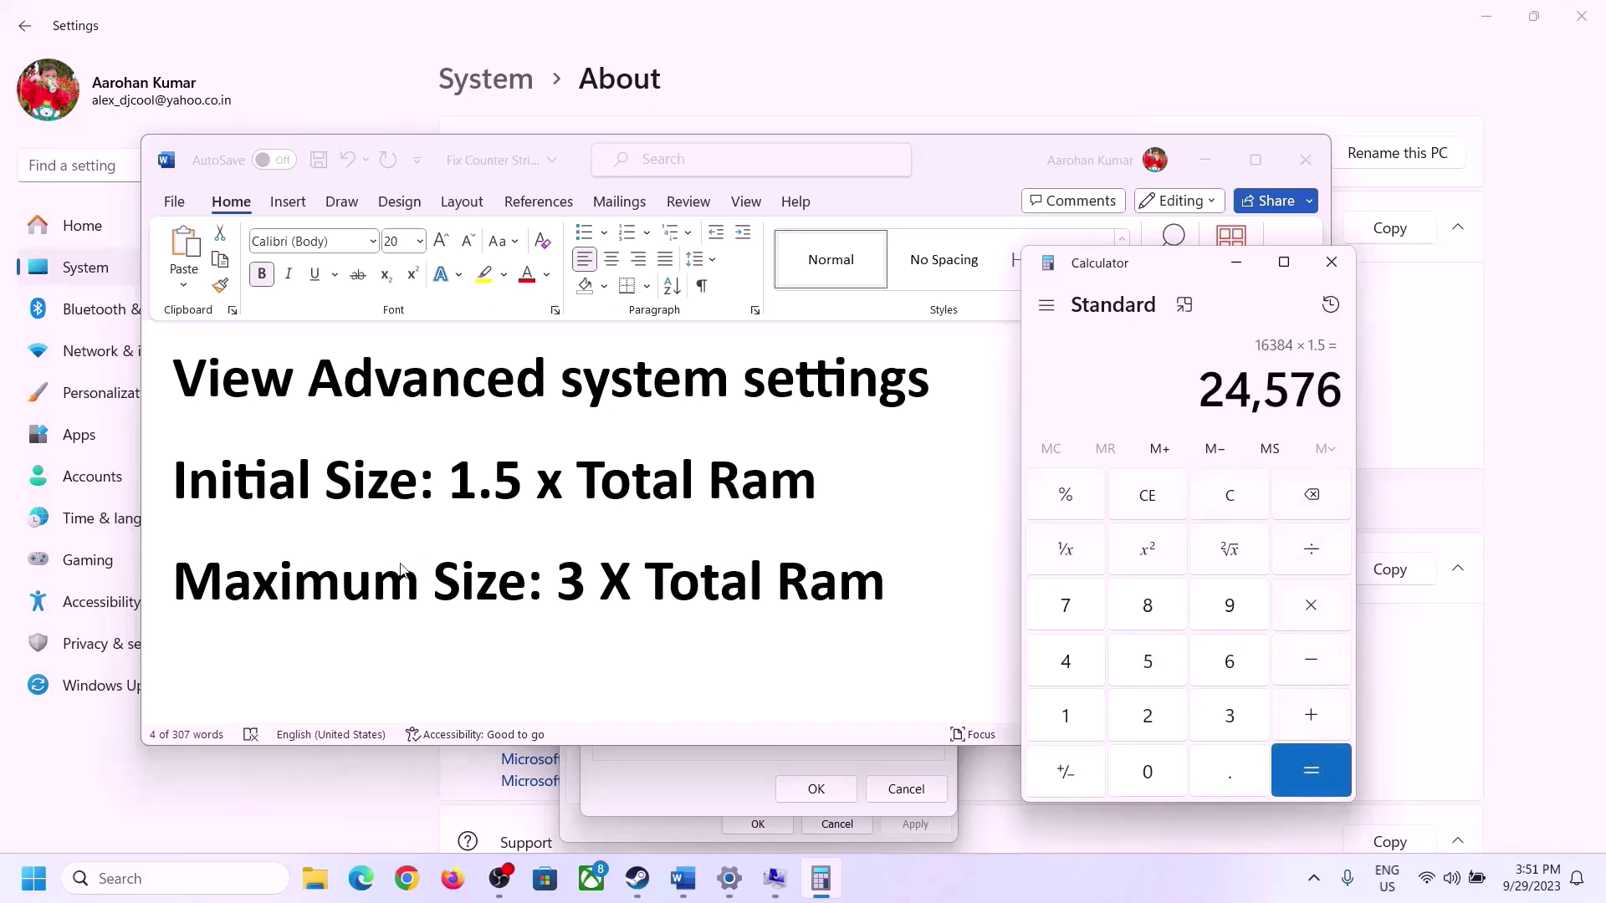
Step: Enter 24576 MB as the custom initial size for drive C: and move on to the maximum size
click(720, 770)
click(755, 531)
text(24576)
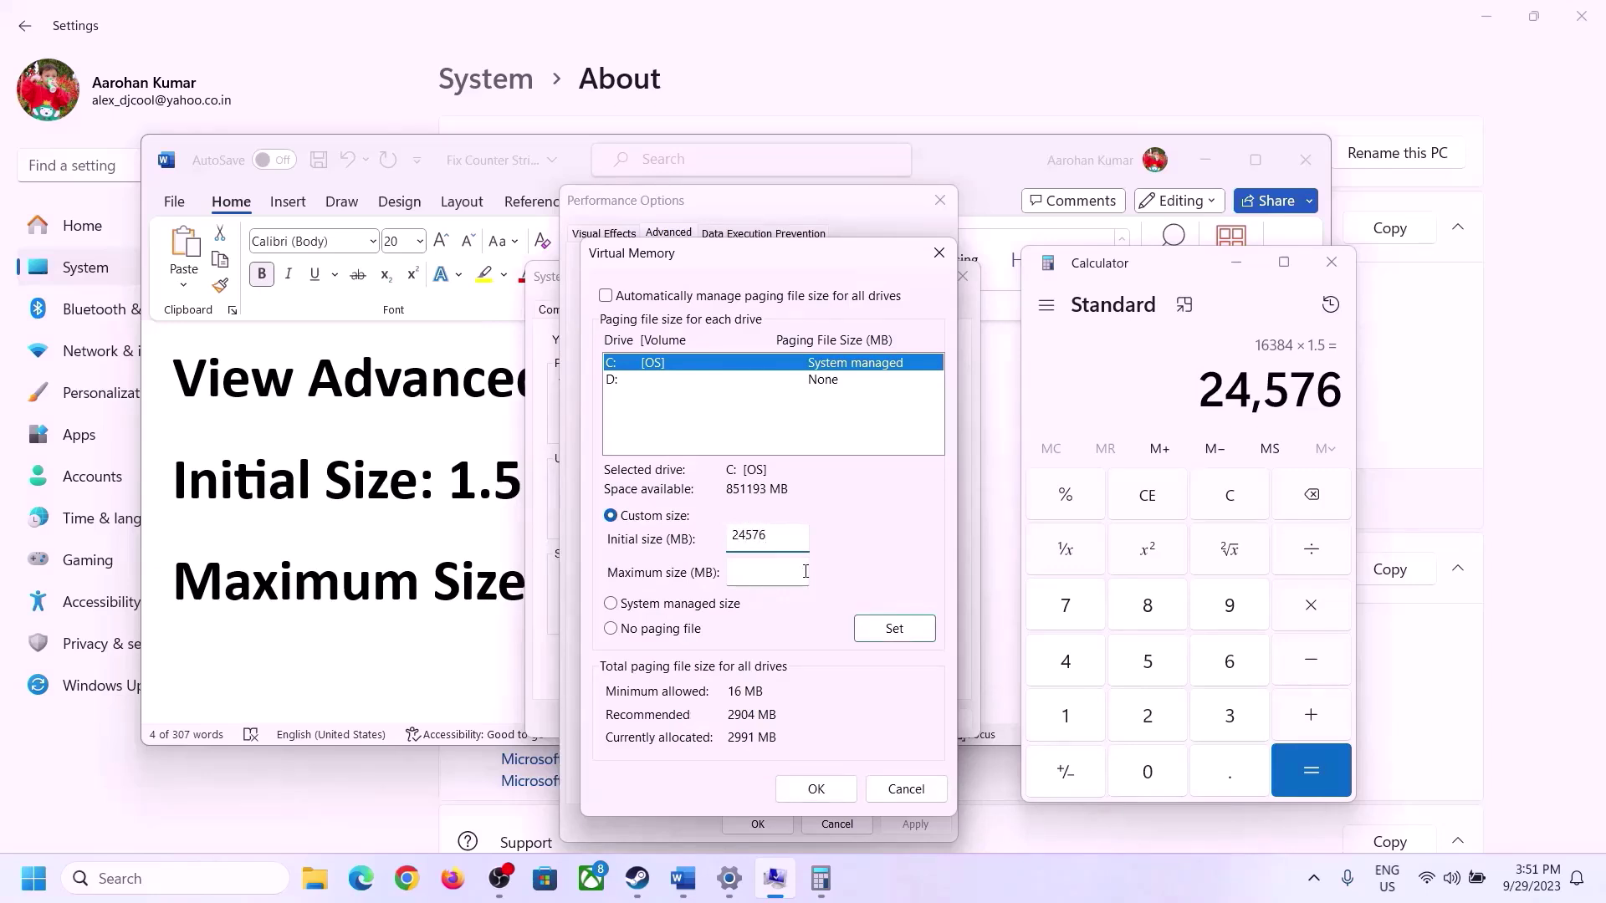
click(804, 571)
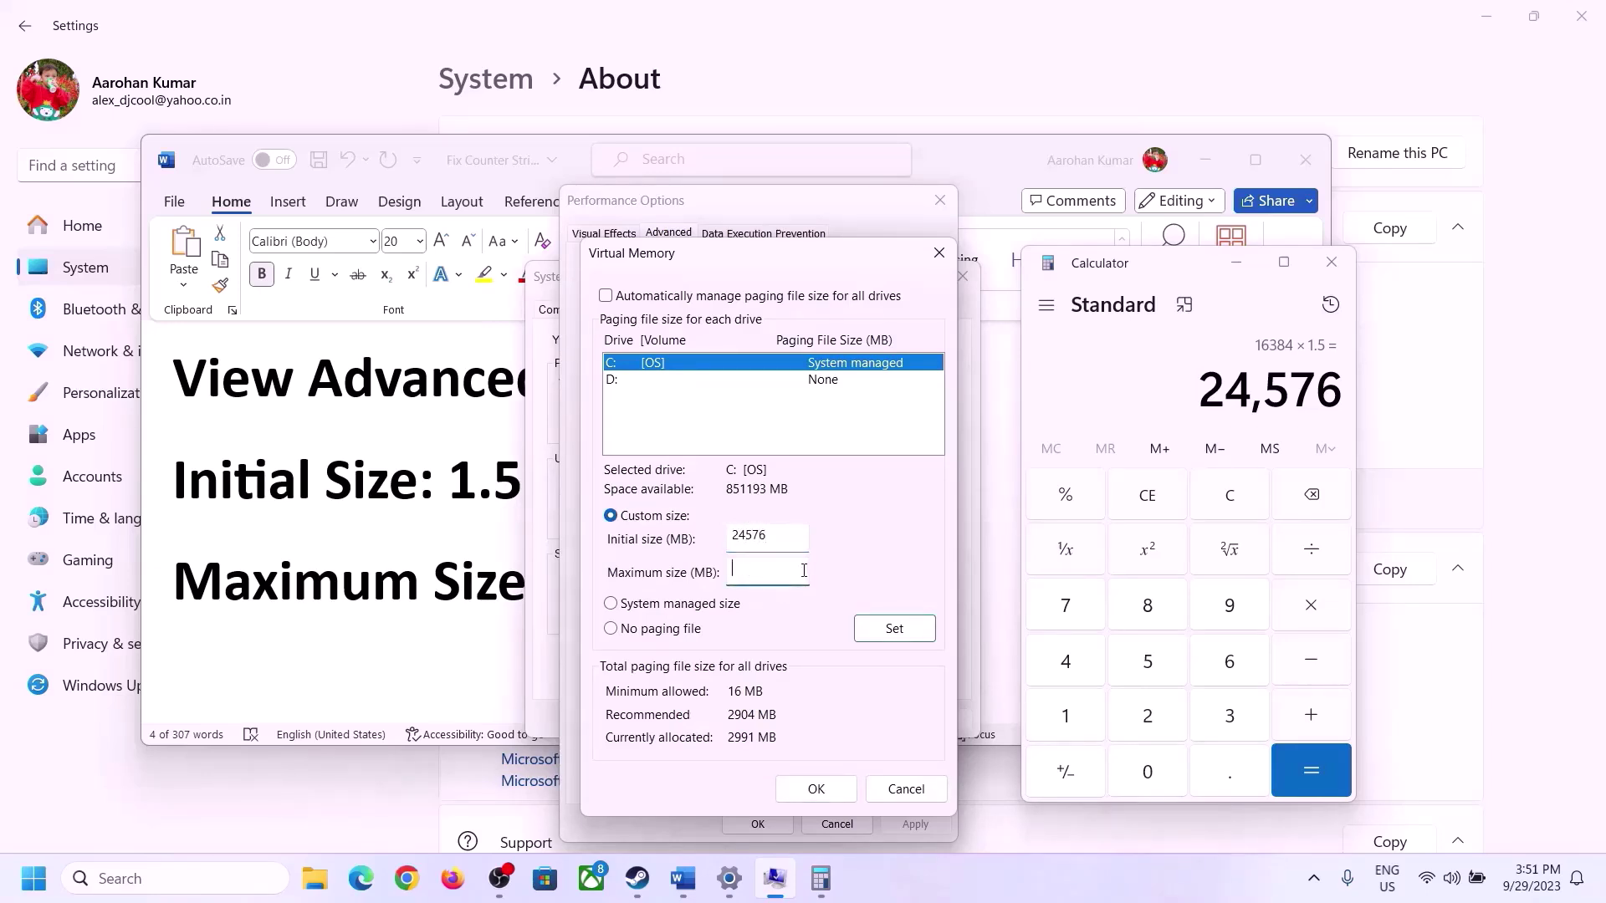
Step: Check the maximum size formula in the document, clear Calculator, and recheck the installed RAM in Settings
click(461, 590)
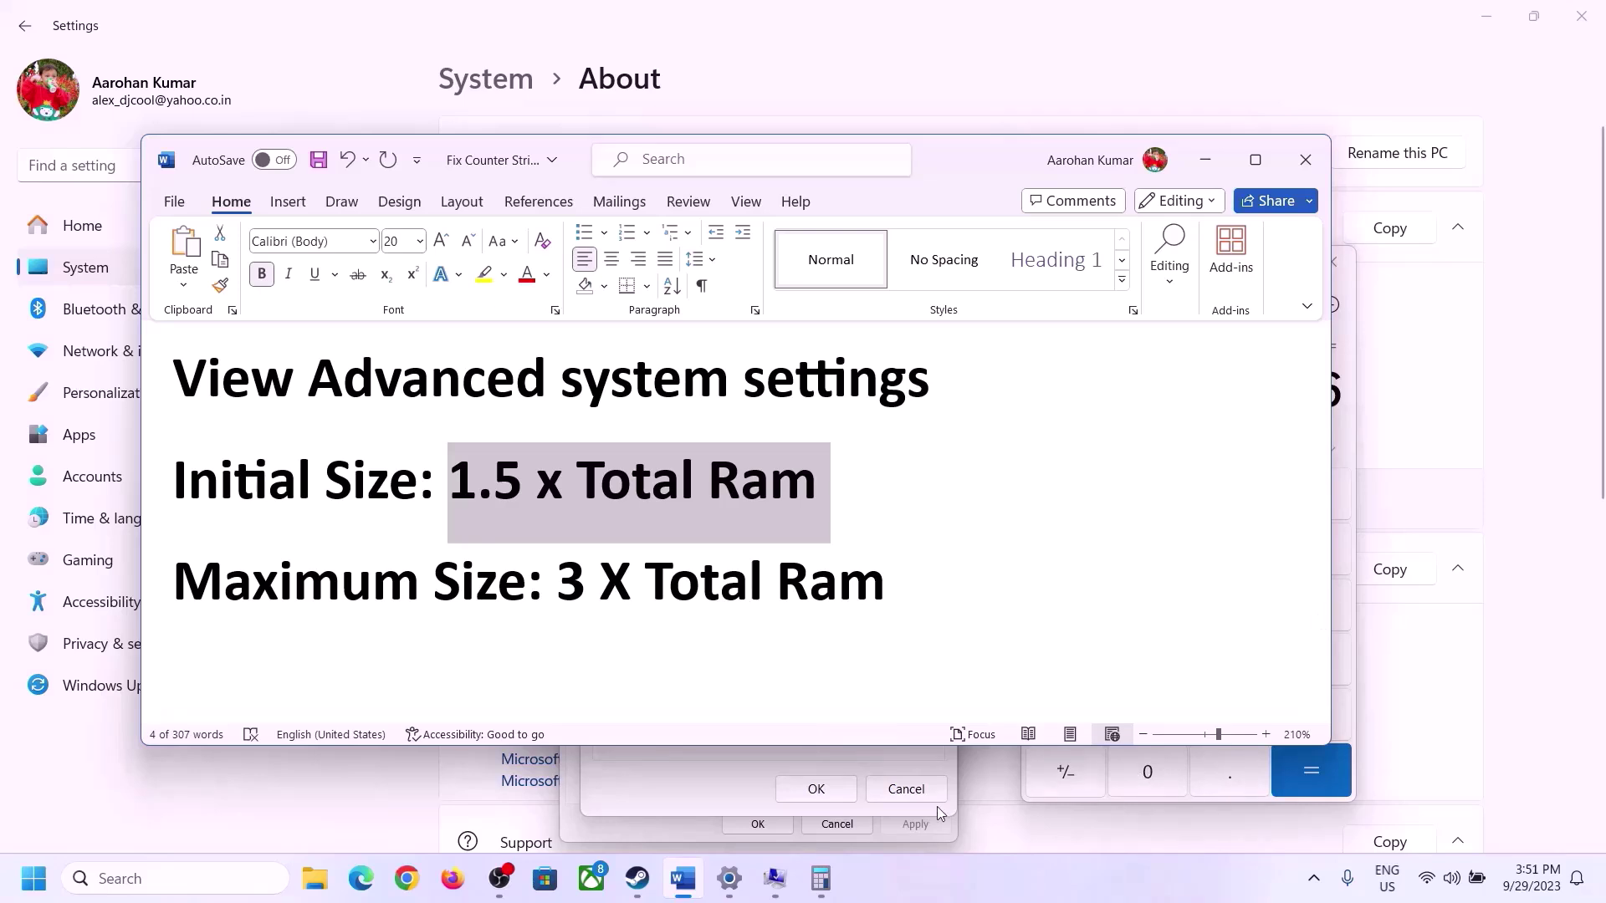
click(1348, 433)
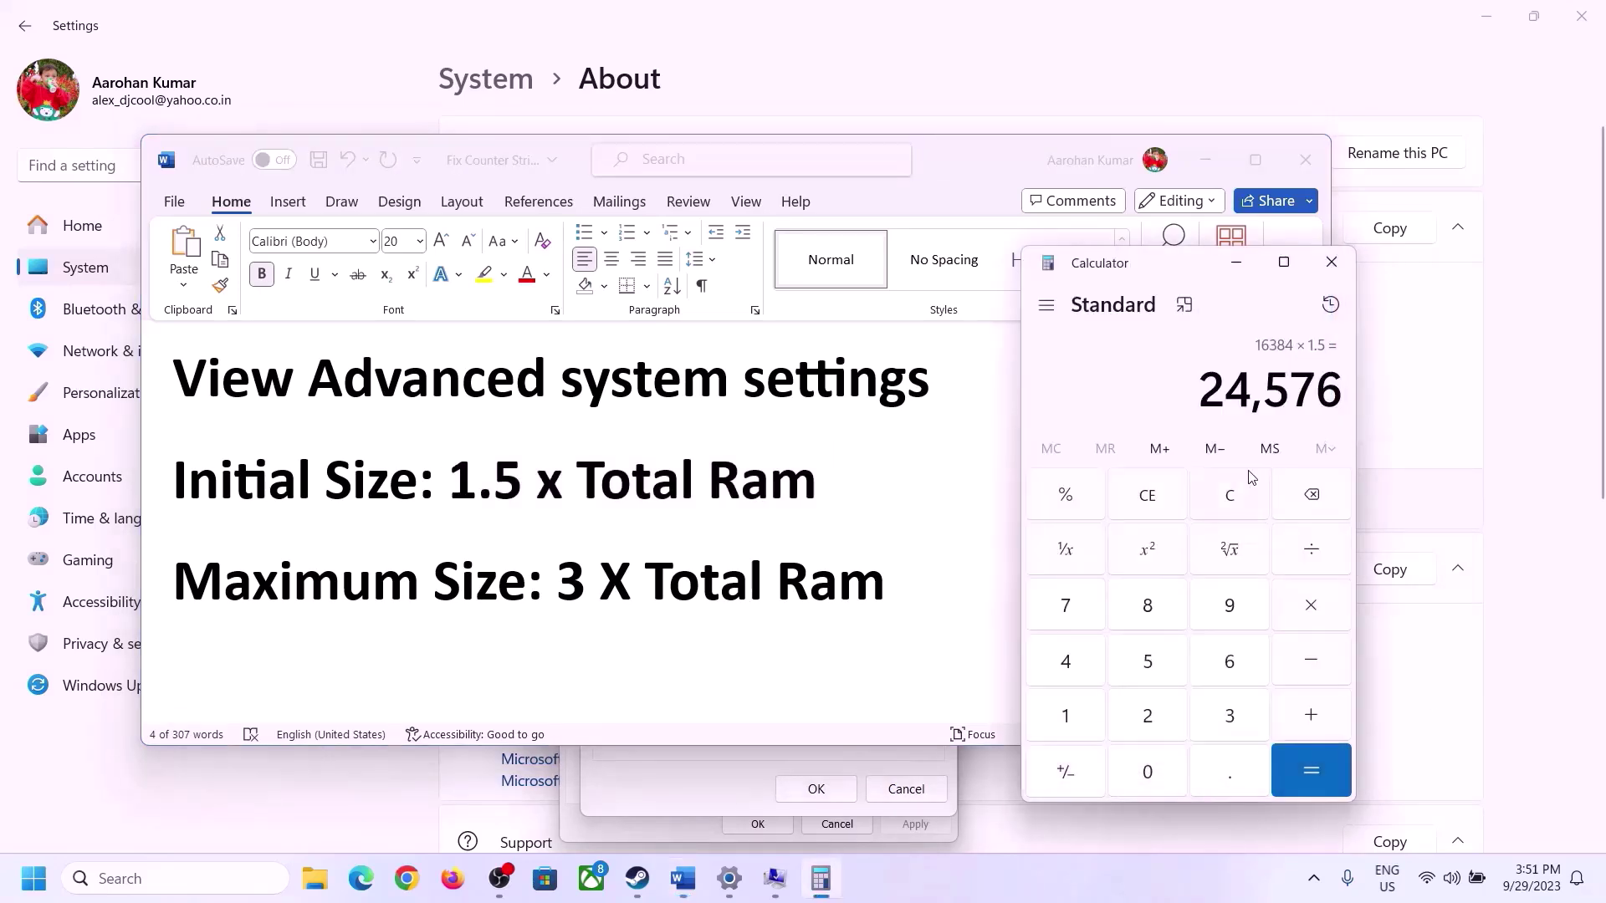
click(1245, 500)
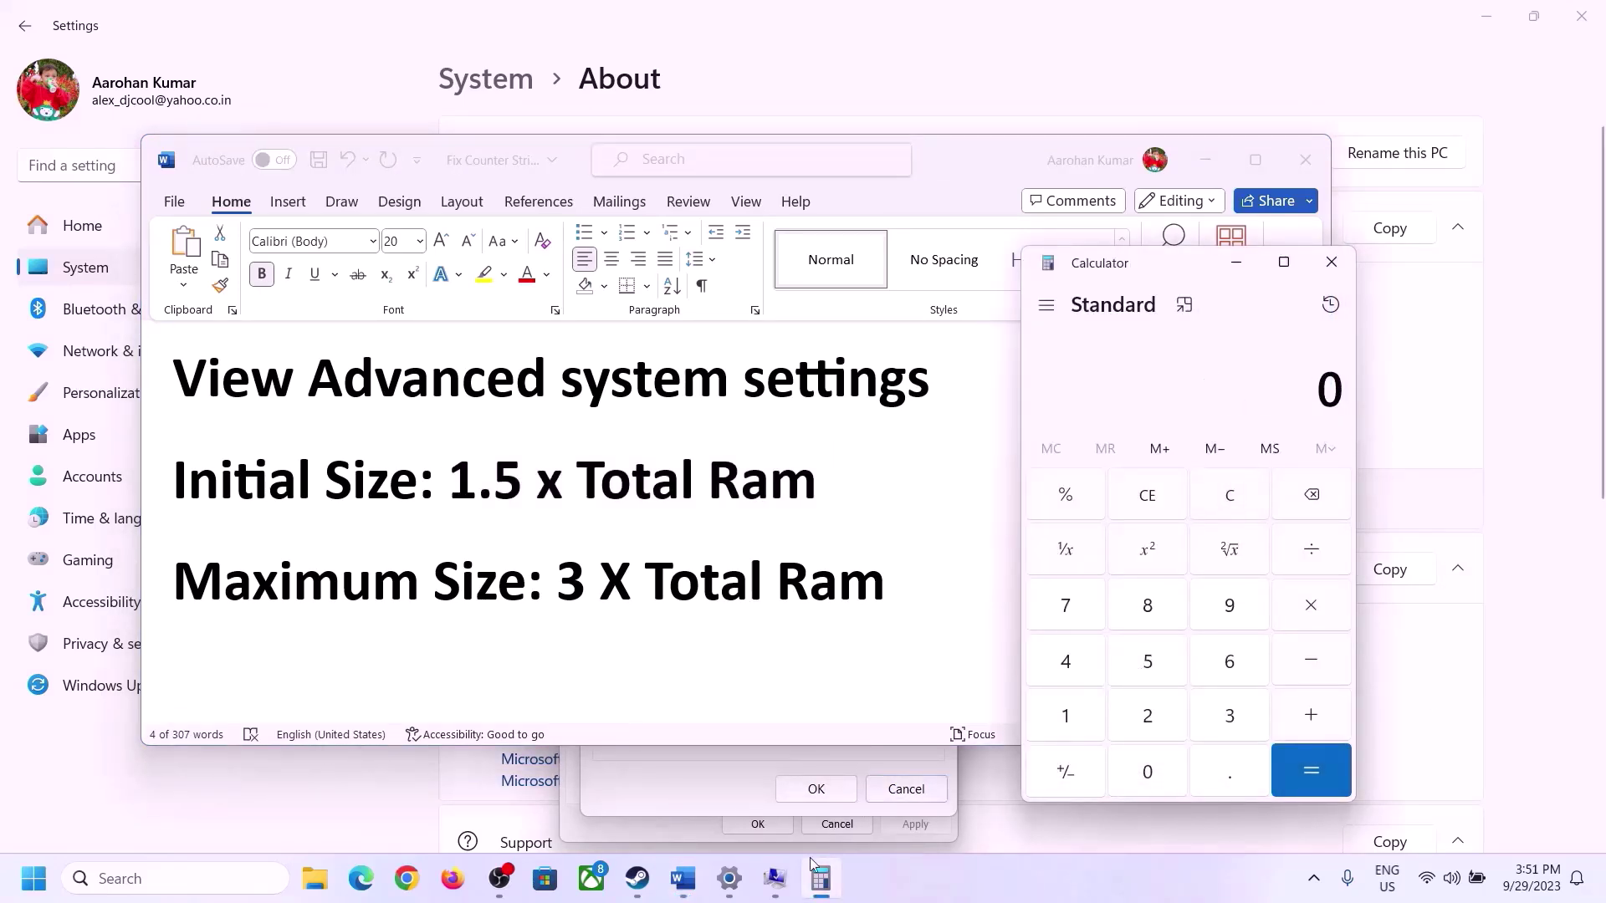
click(731, 878)
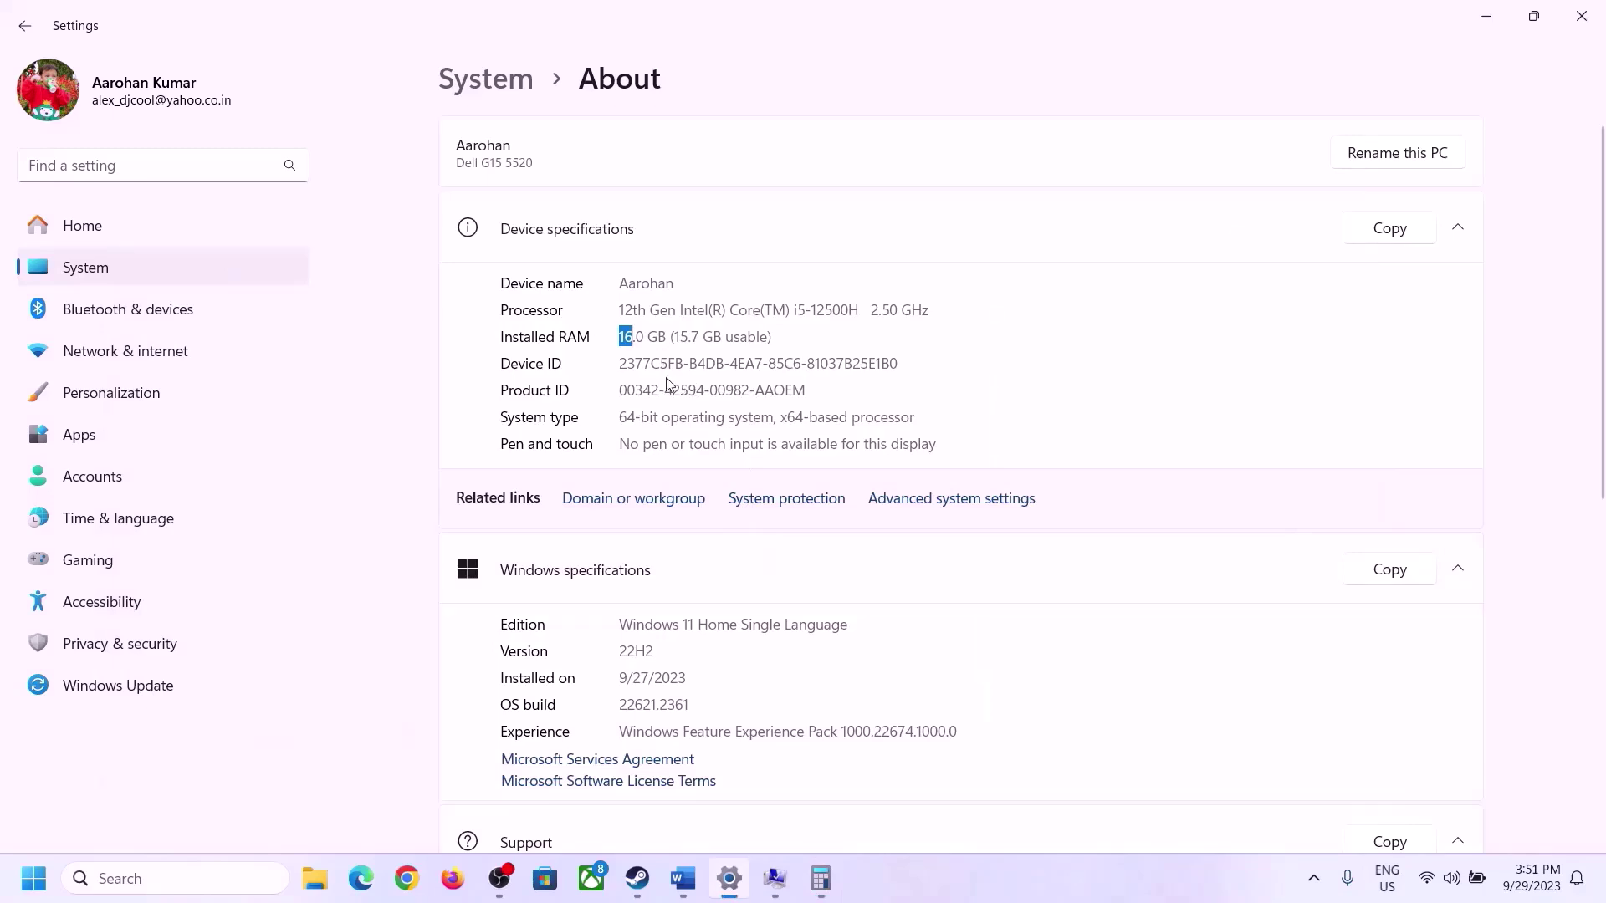
click(824, 884)
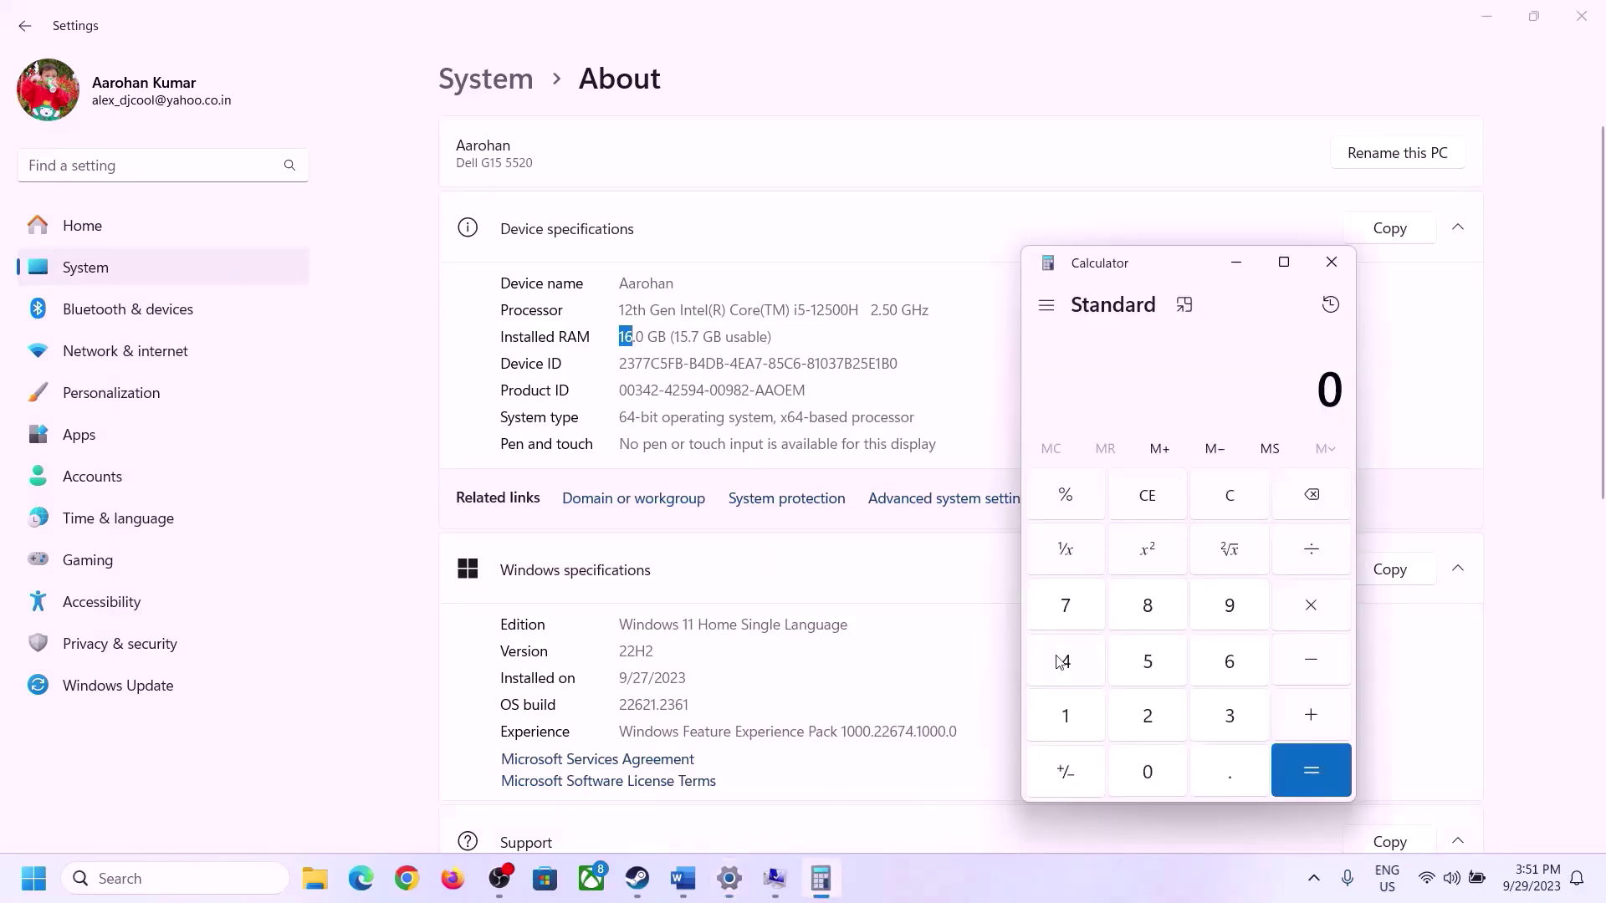
Step: Calculate 16 × 1024 again in Calculator as the basis for the maximum paging file size
click(1084, 712)
click(1226, 665)
click(1284, 617)
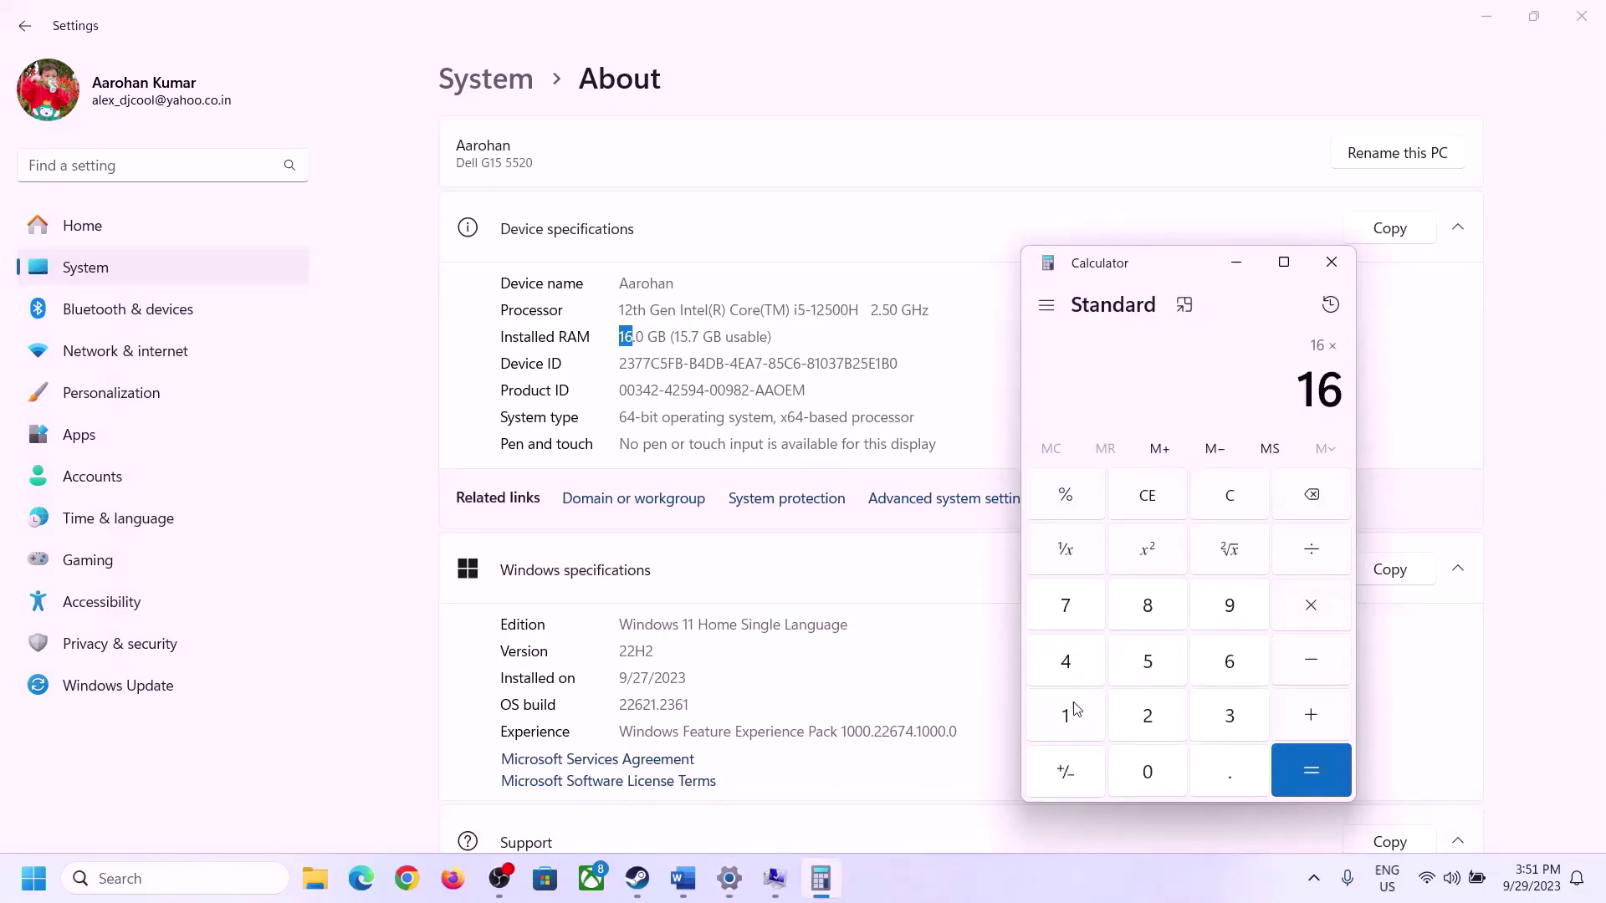
click(1075, 705)
click(1134, 762)
click(1148, 713)
click(1065, 661)
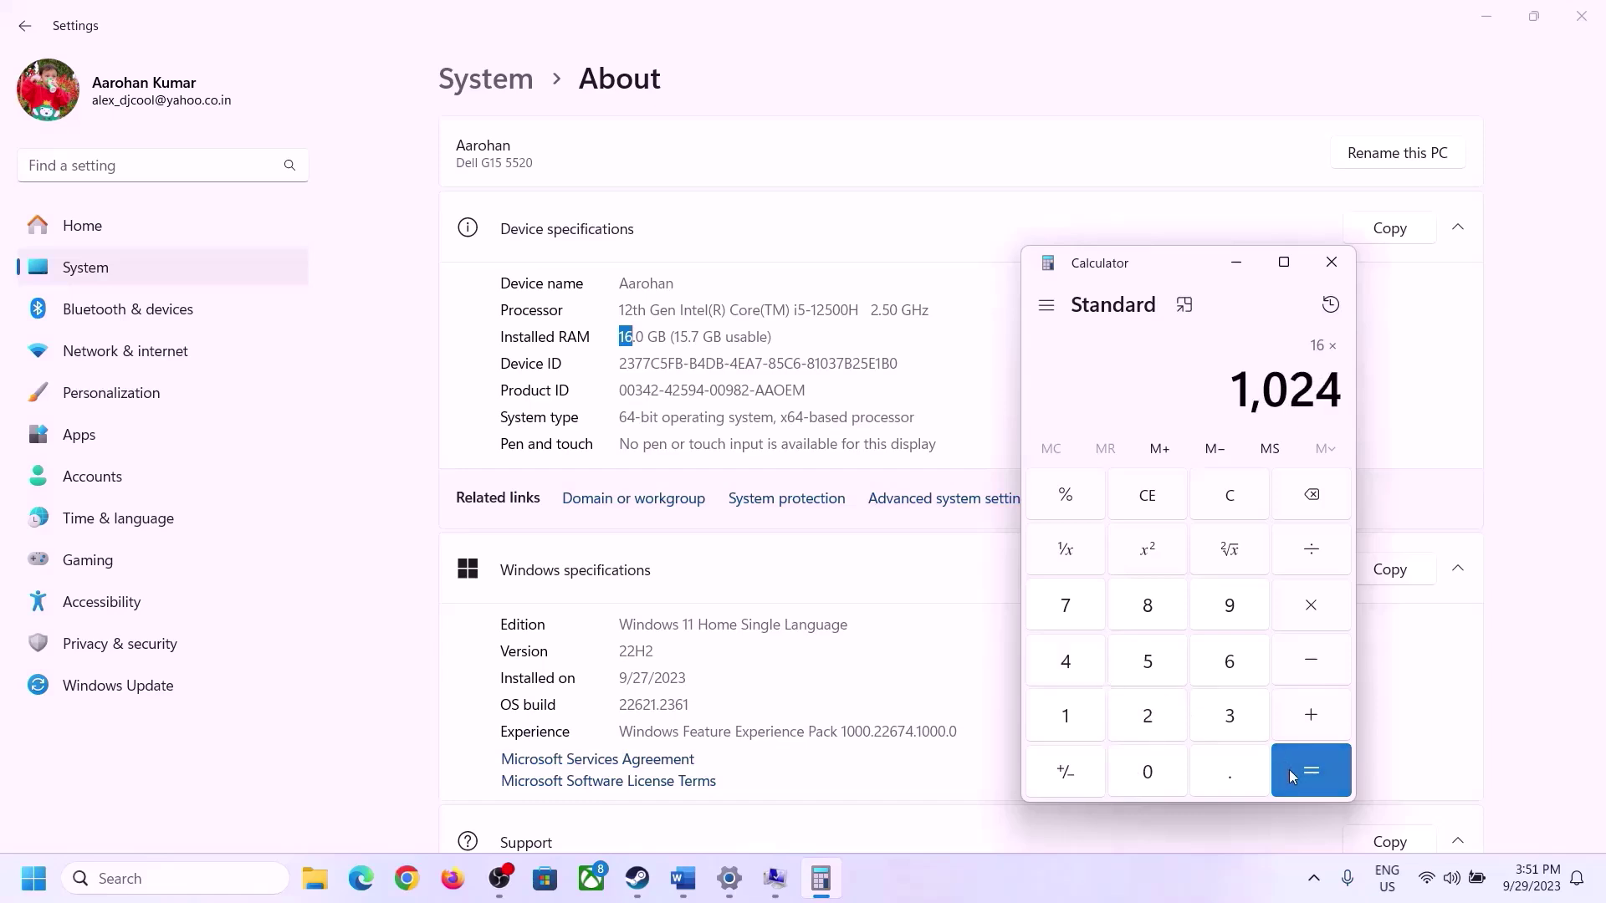
click(1292, 773)
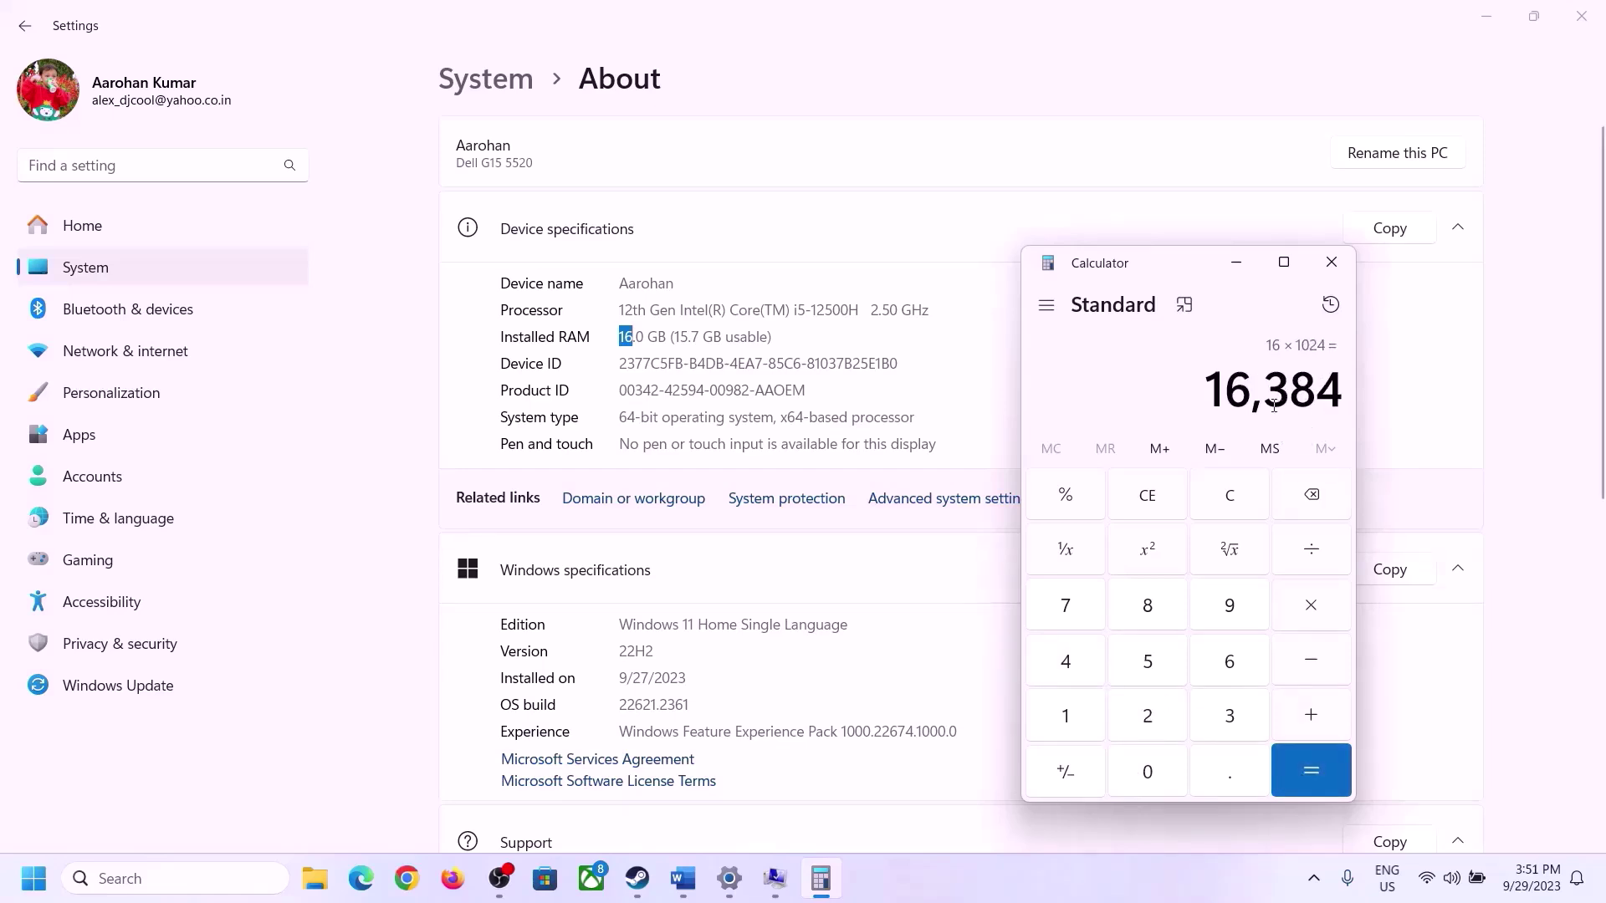
Step: Consult the document's "3 X Total Ram" formula and multiply the RAM size in megabytes by 3 in Calculator
click(683, 879)
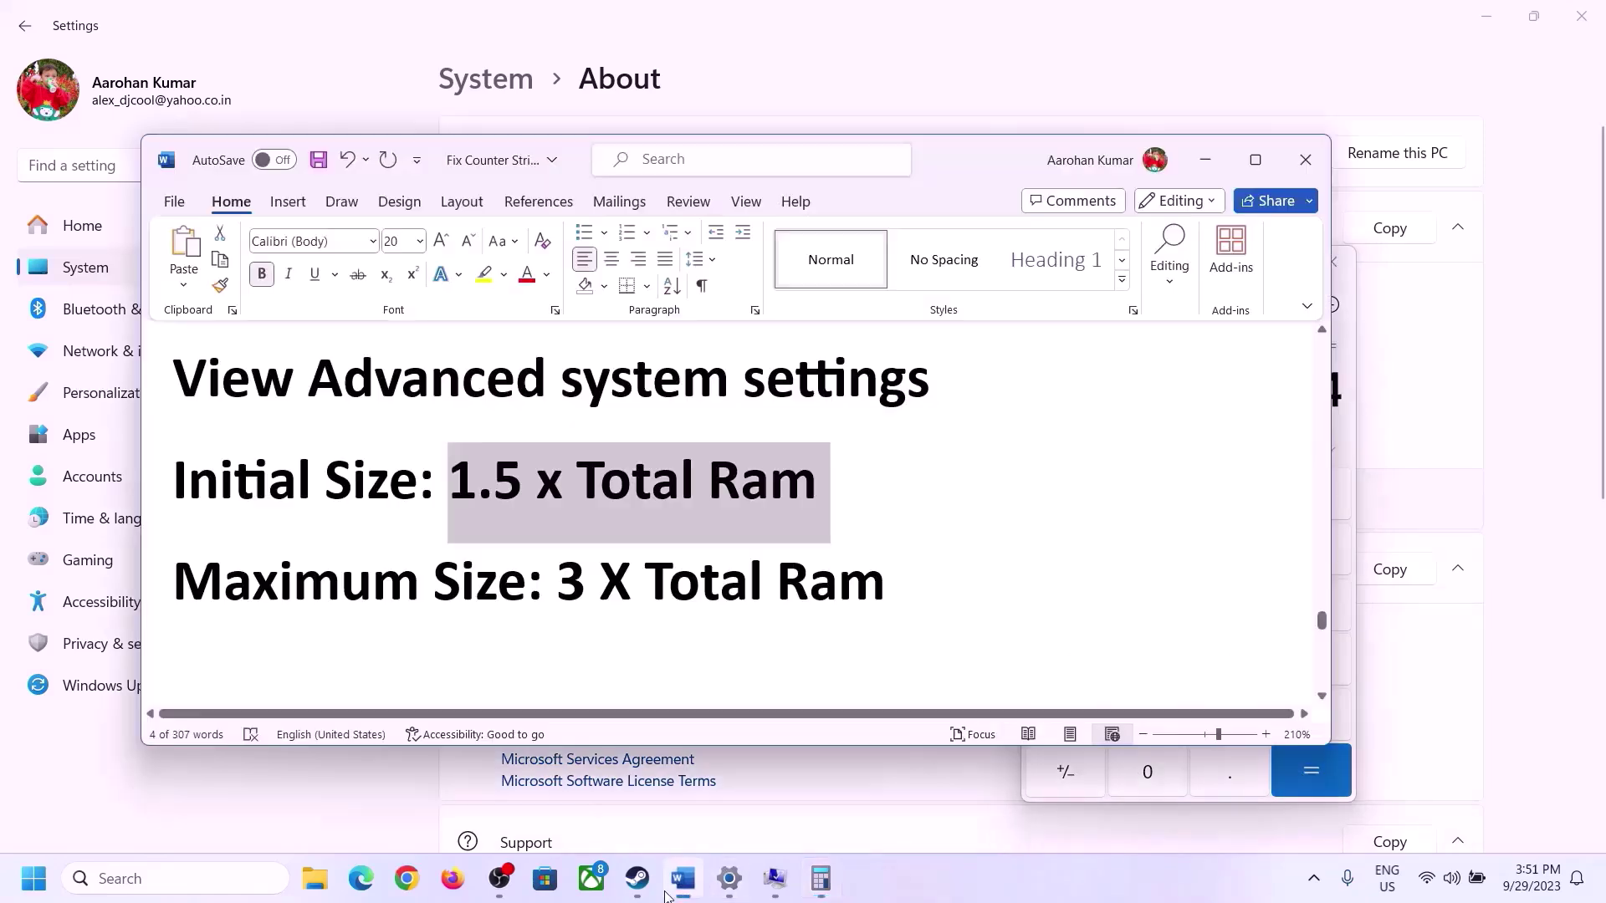
click(821, 878)
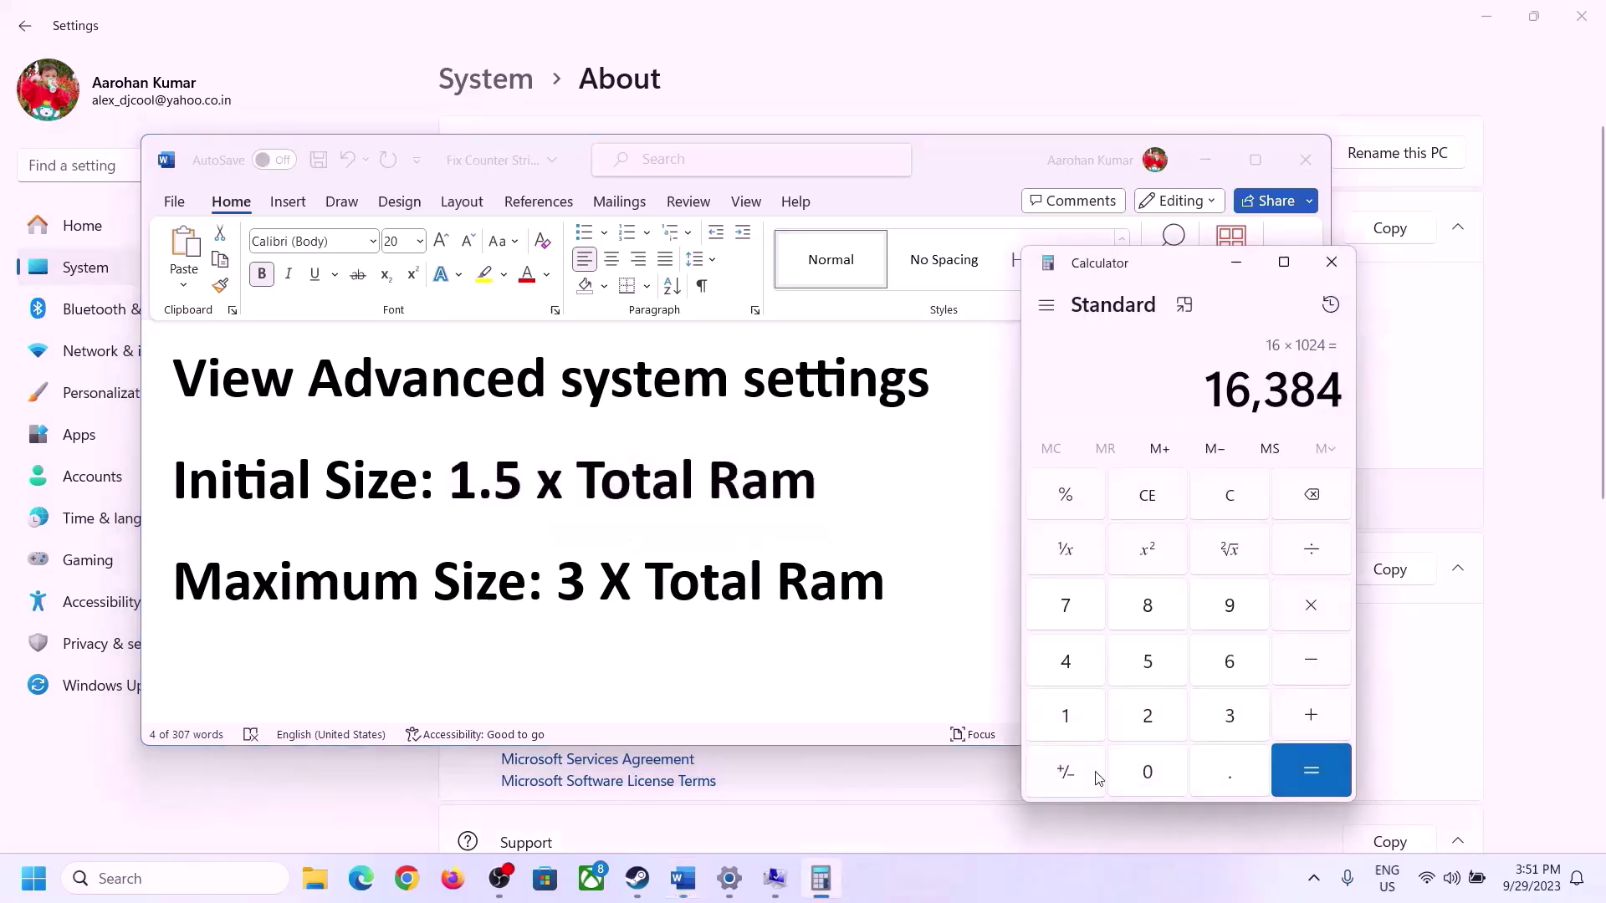
click(1310, 605)
click(1211, 718)
click(1310, 768)
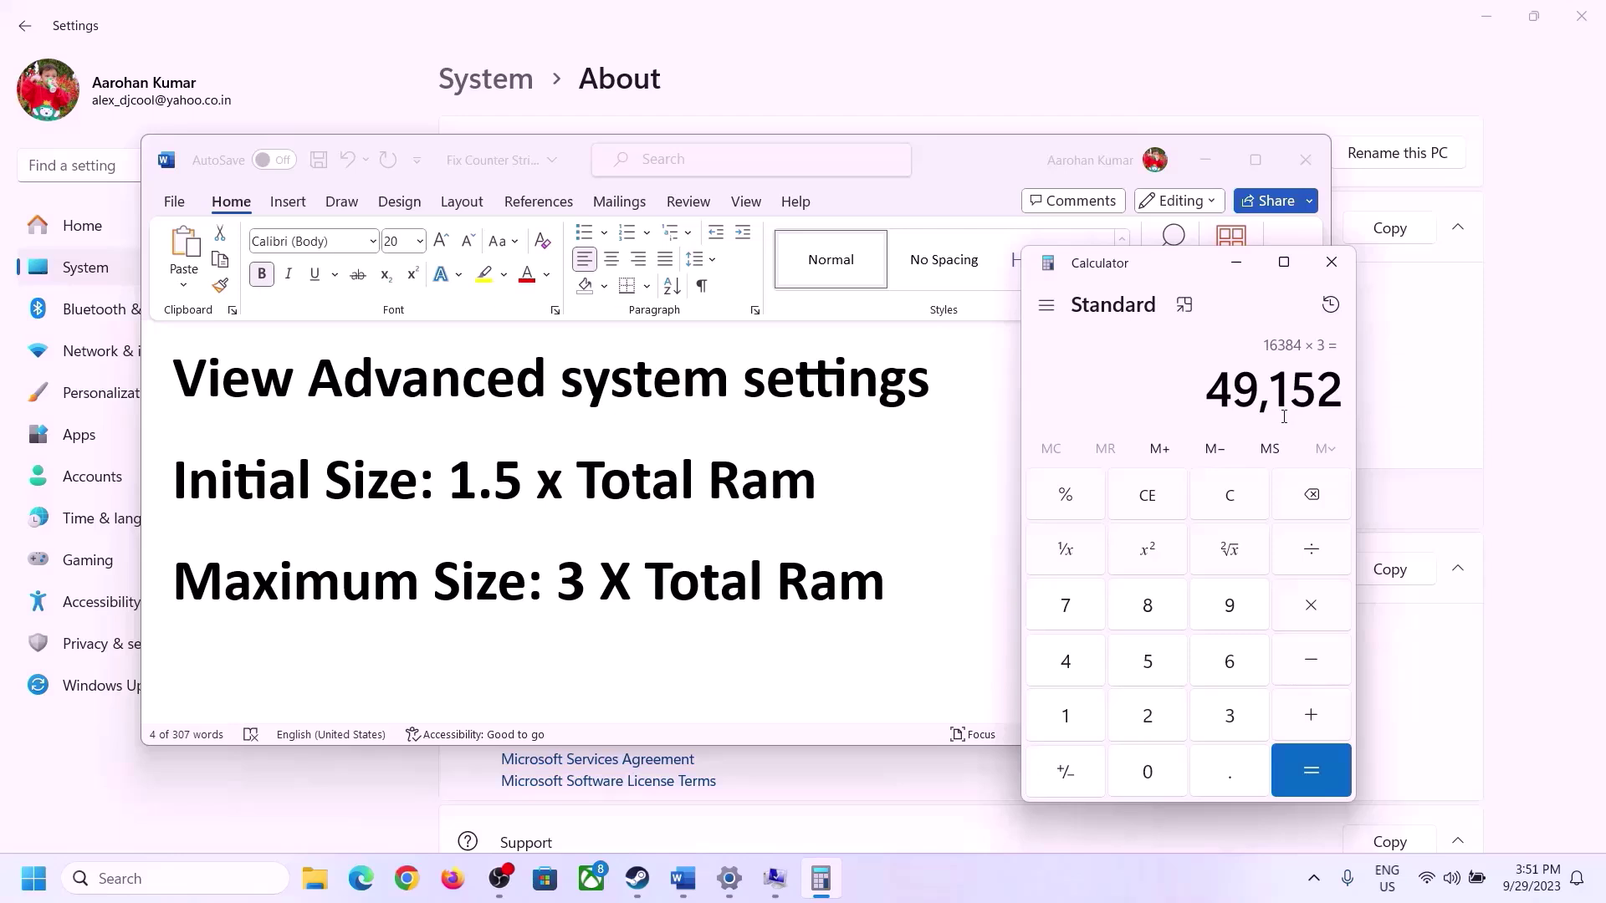
Step: Enter 49152 MB as the maximum size for drive C: and set the custom paging file size
click(774, 878)
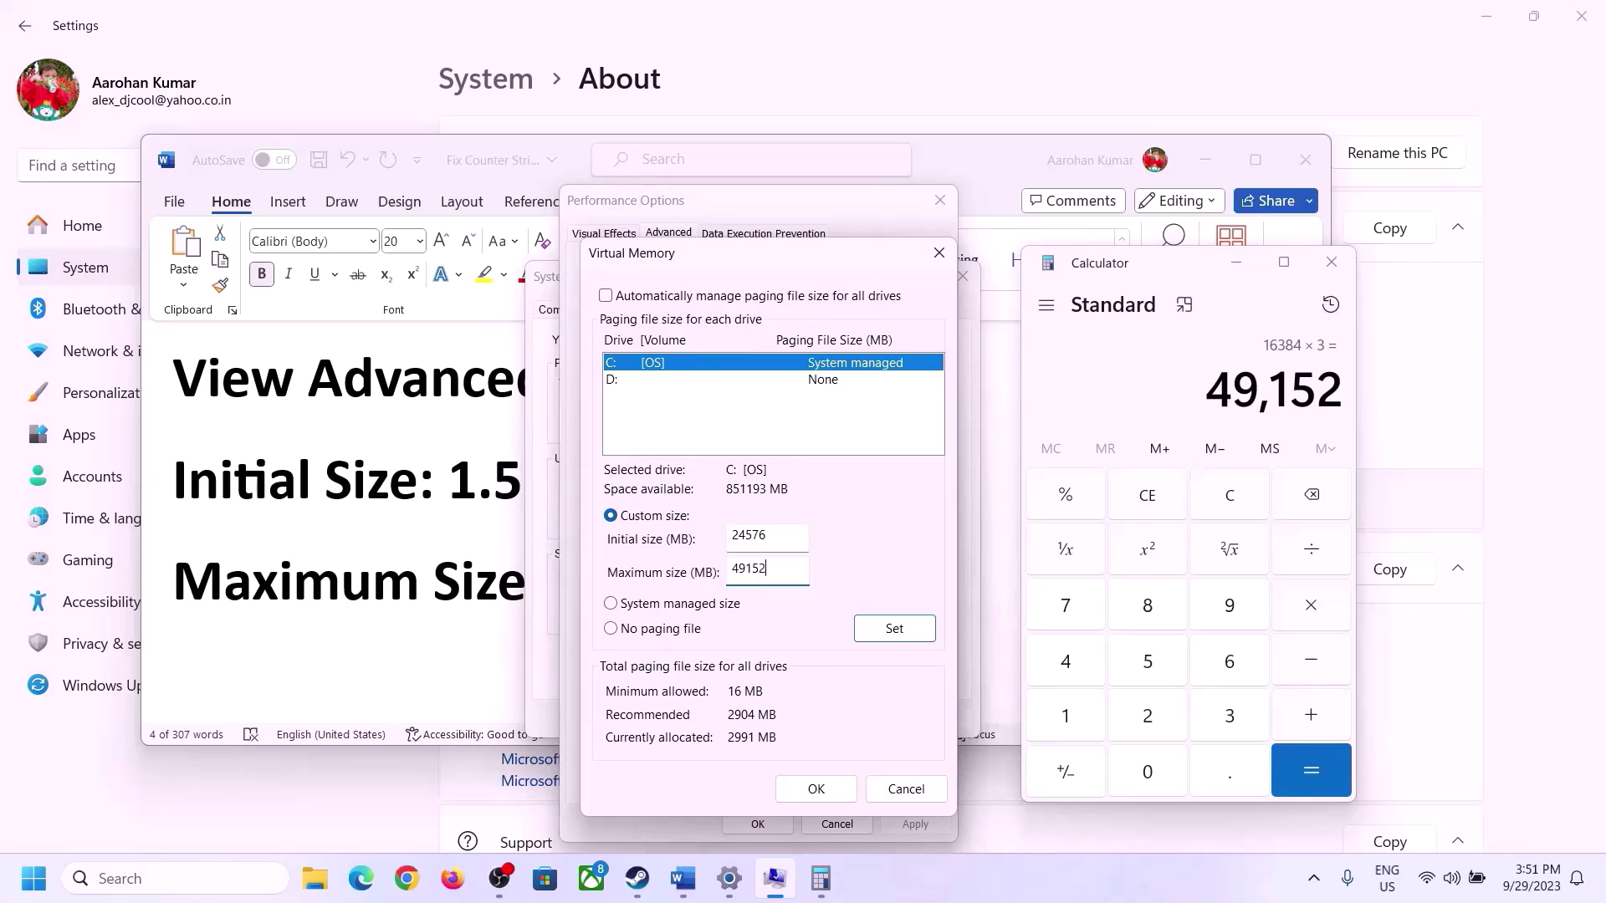
click(893, 629)
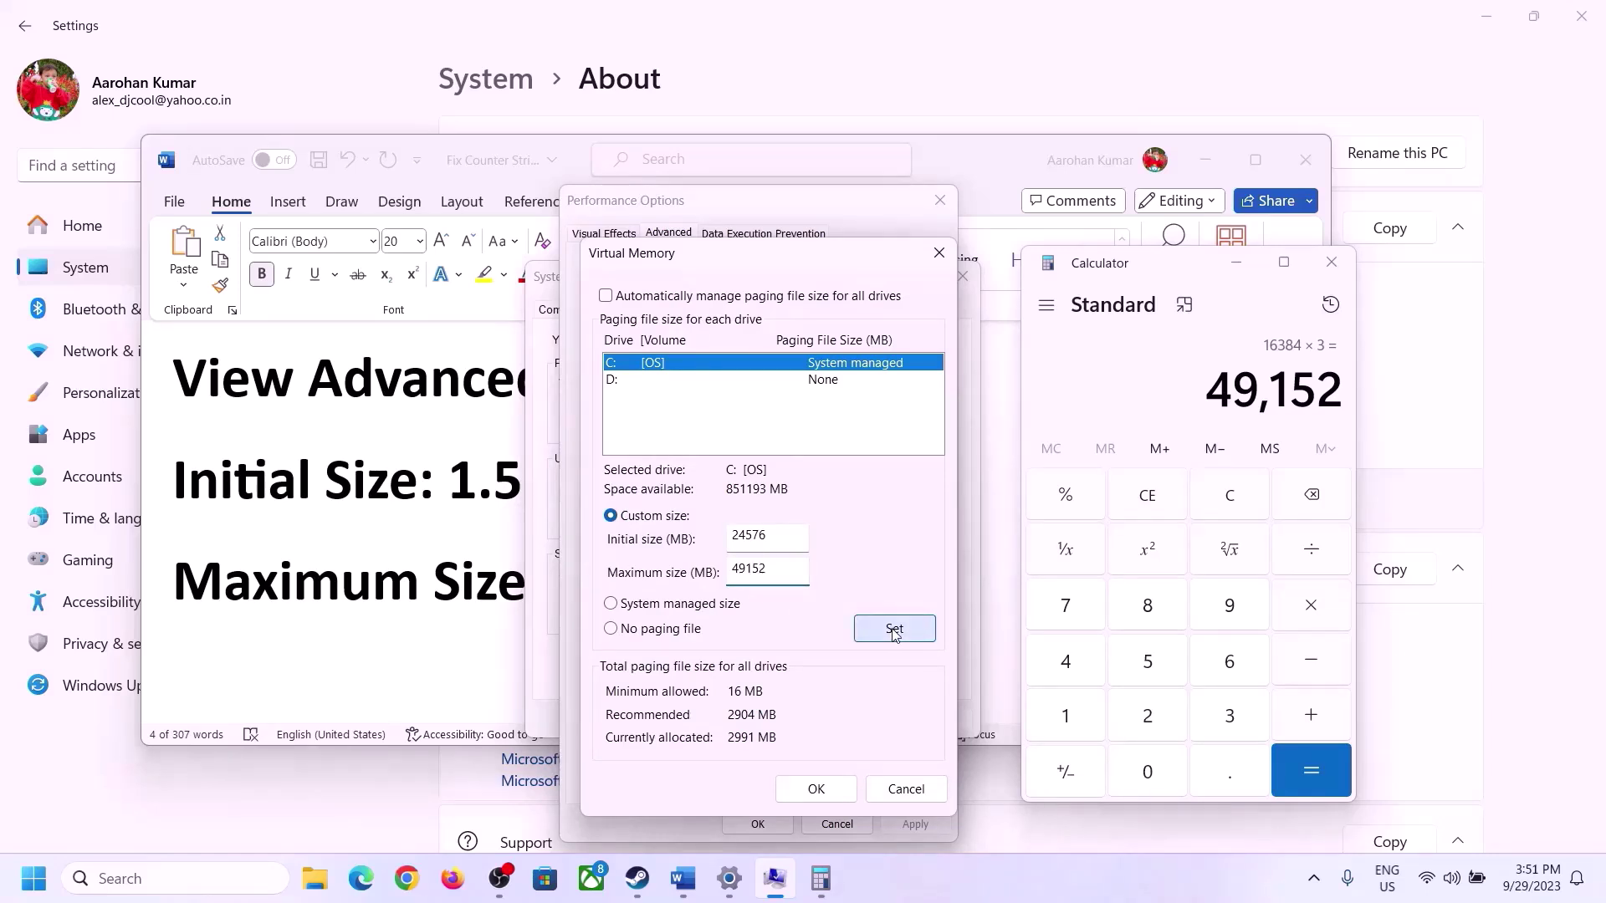
Step: Confirm the virtual memory changes through all open system dialogs and dismiss the restart request without restarting
click(818, 791)
click(995, 515)
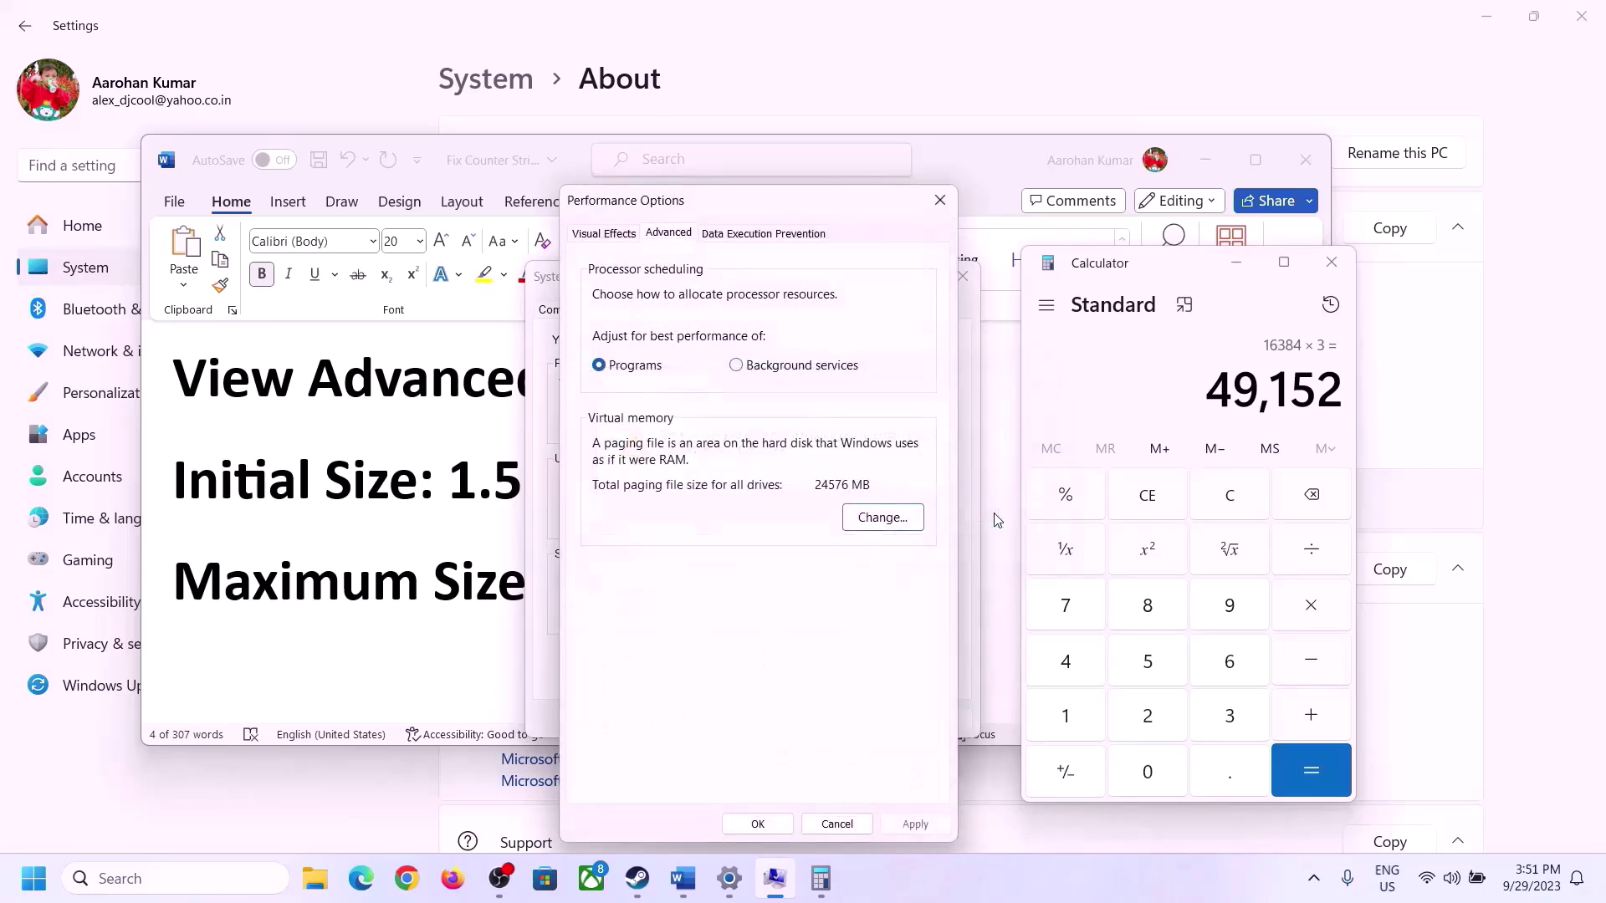
click(759, 825)
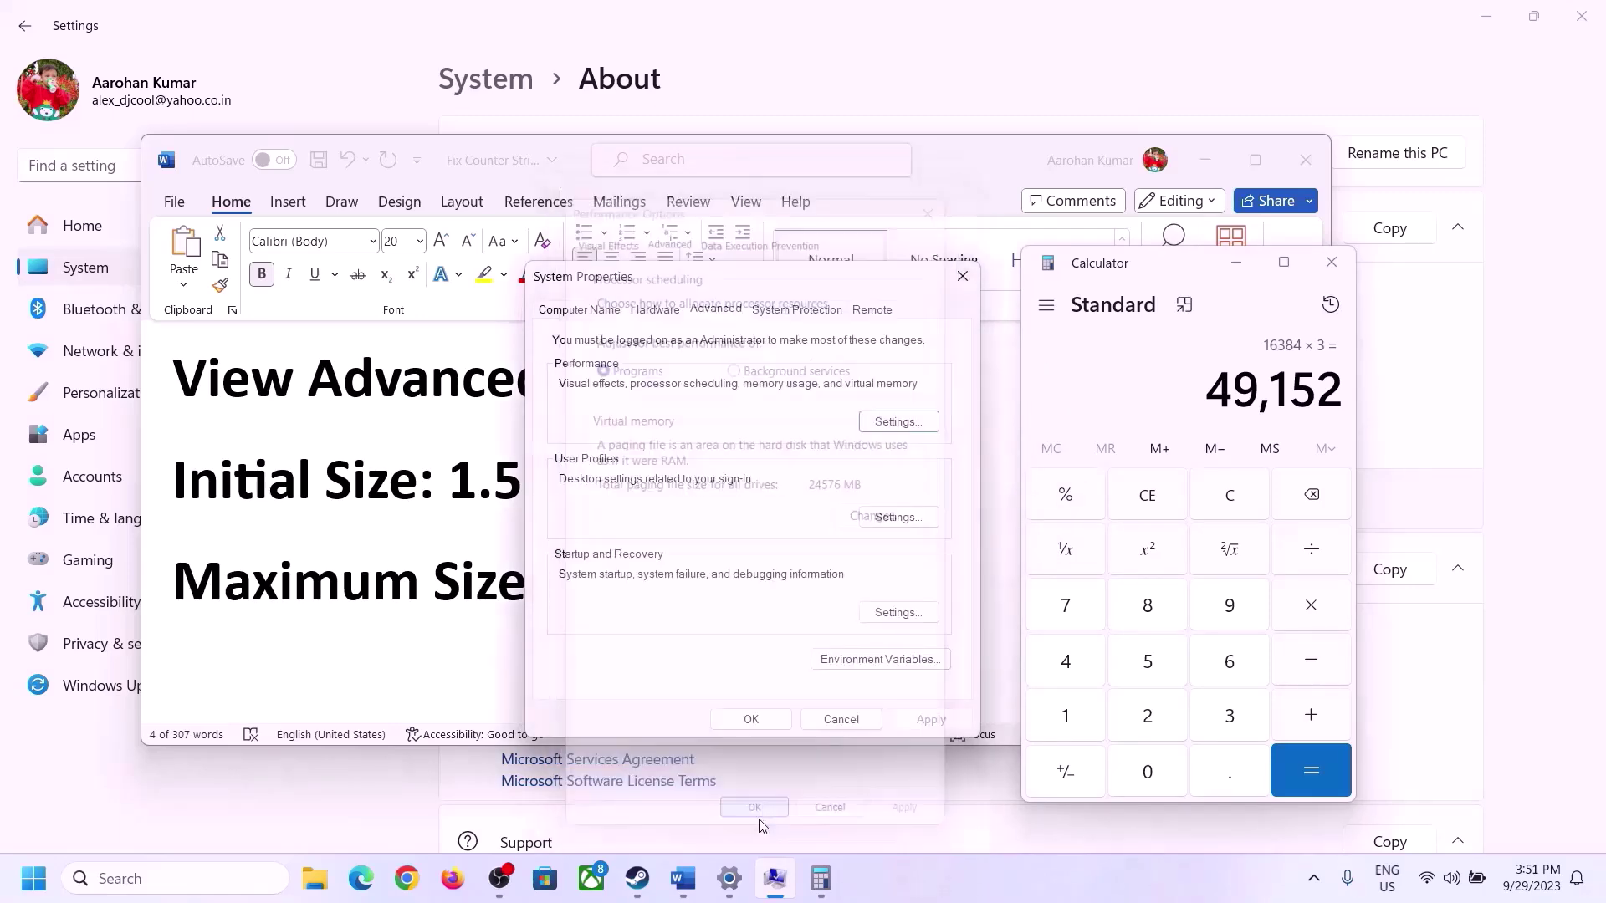
click(754, 719)
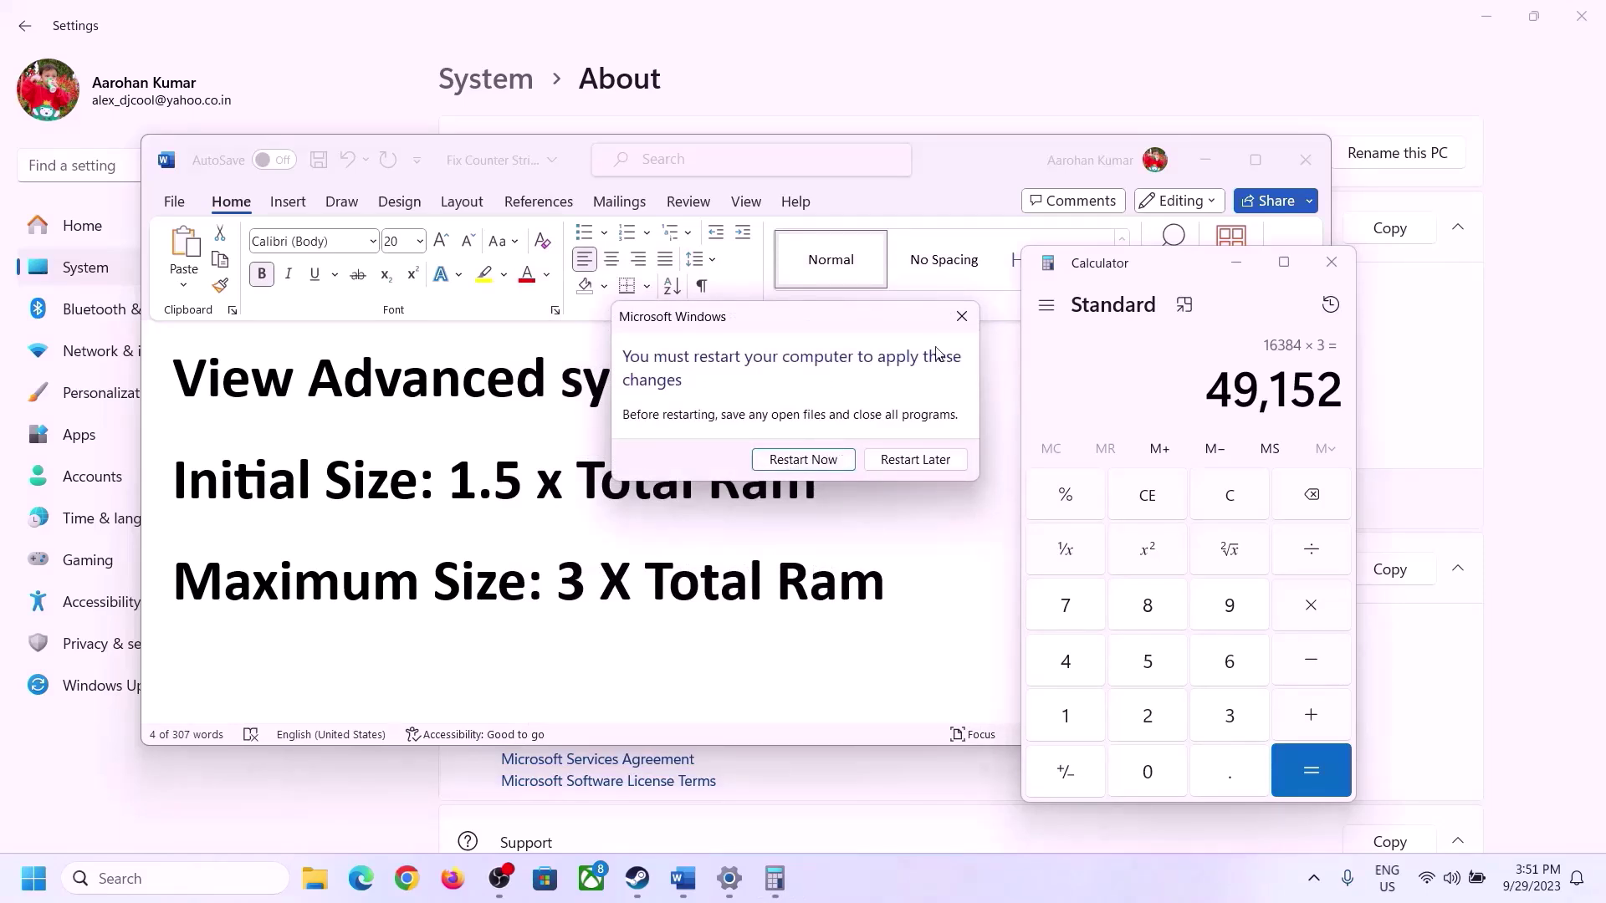
click(962, 316)
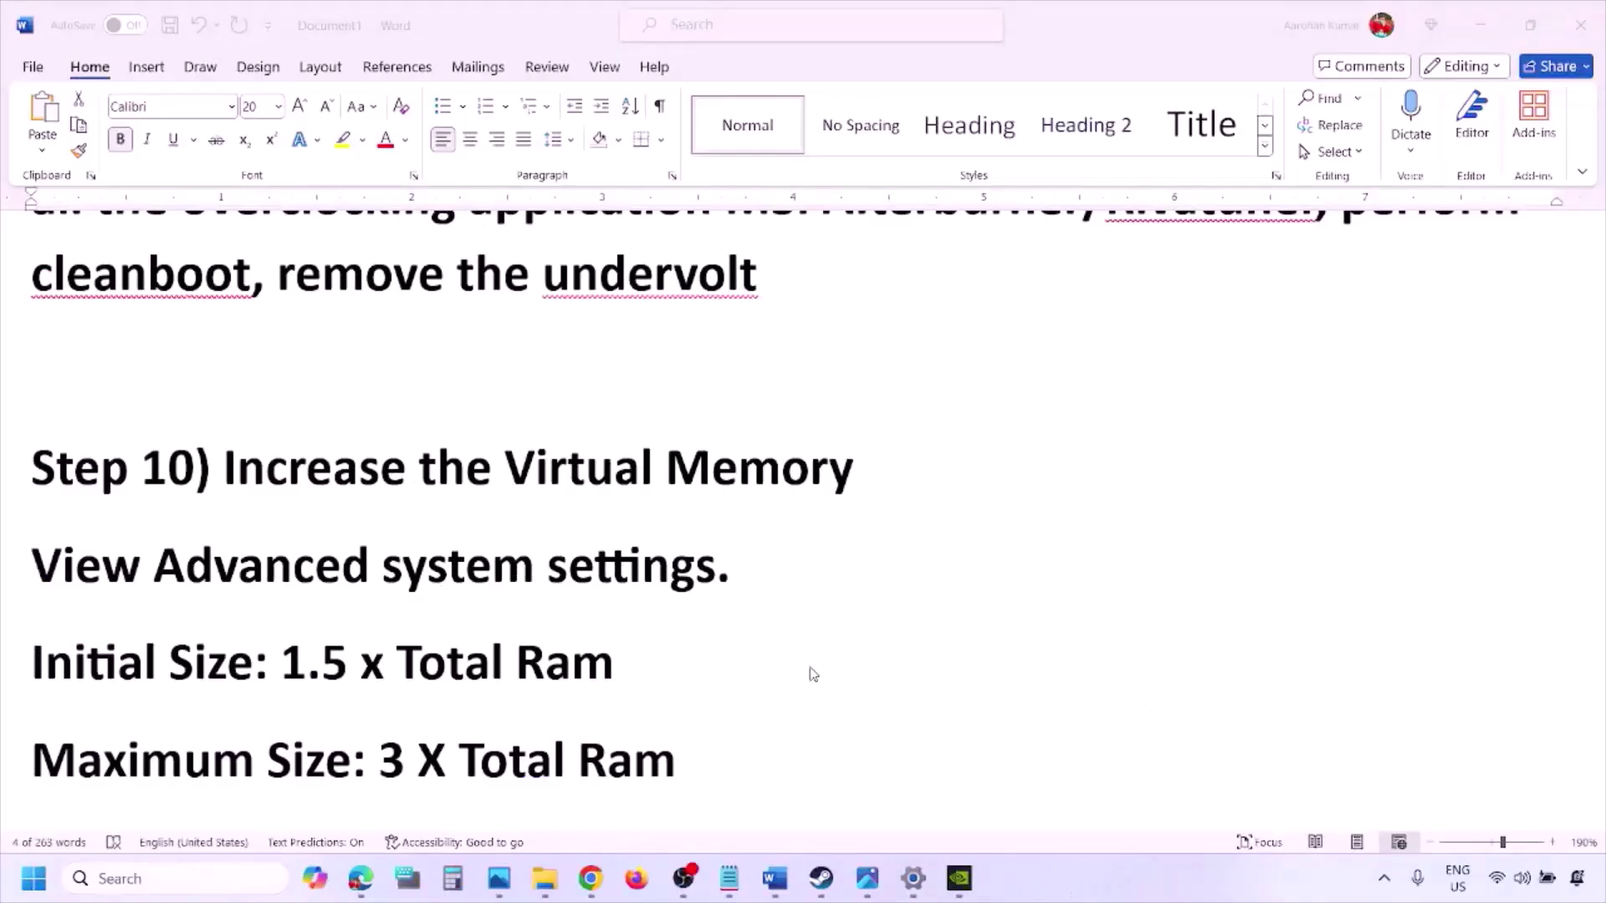
Step: Go to Step 11 of the troubleshooting document and highlight its "Update BIOS" instruction while reading it
scroll(556, 603, down, 3)
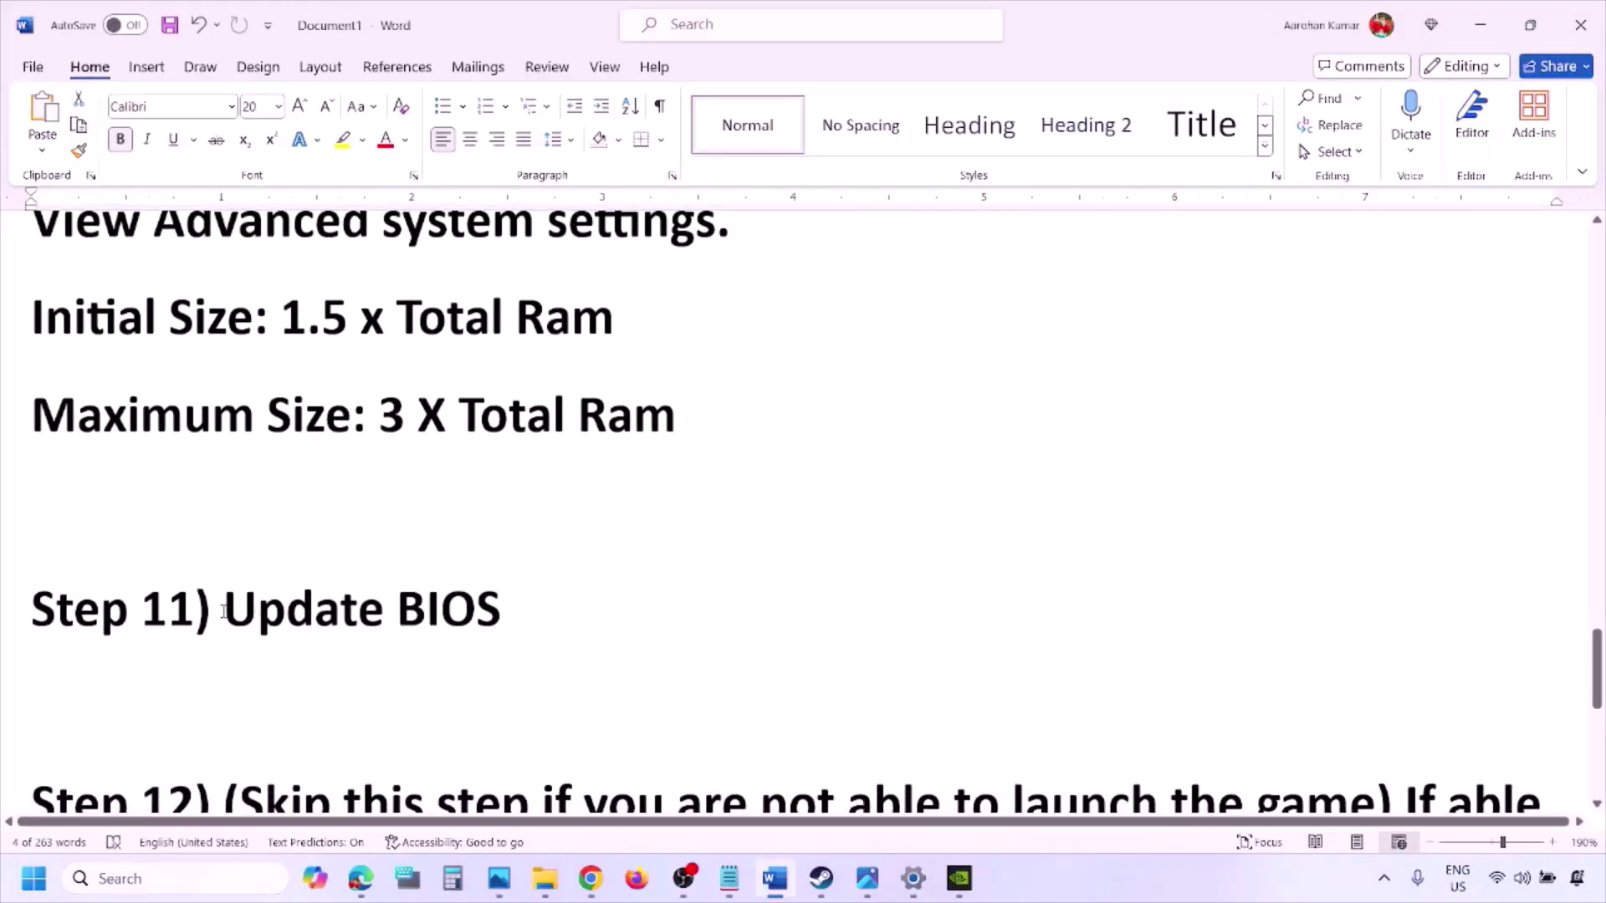
drag(224, 611, 538, 604)
click(542, 608)
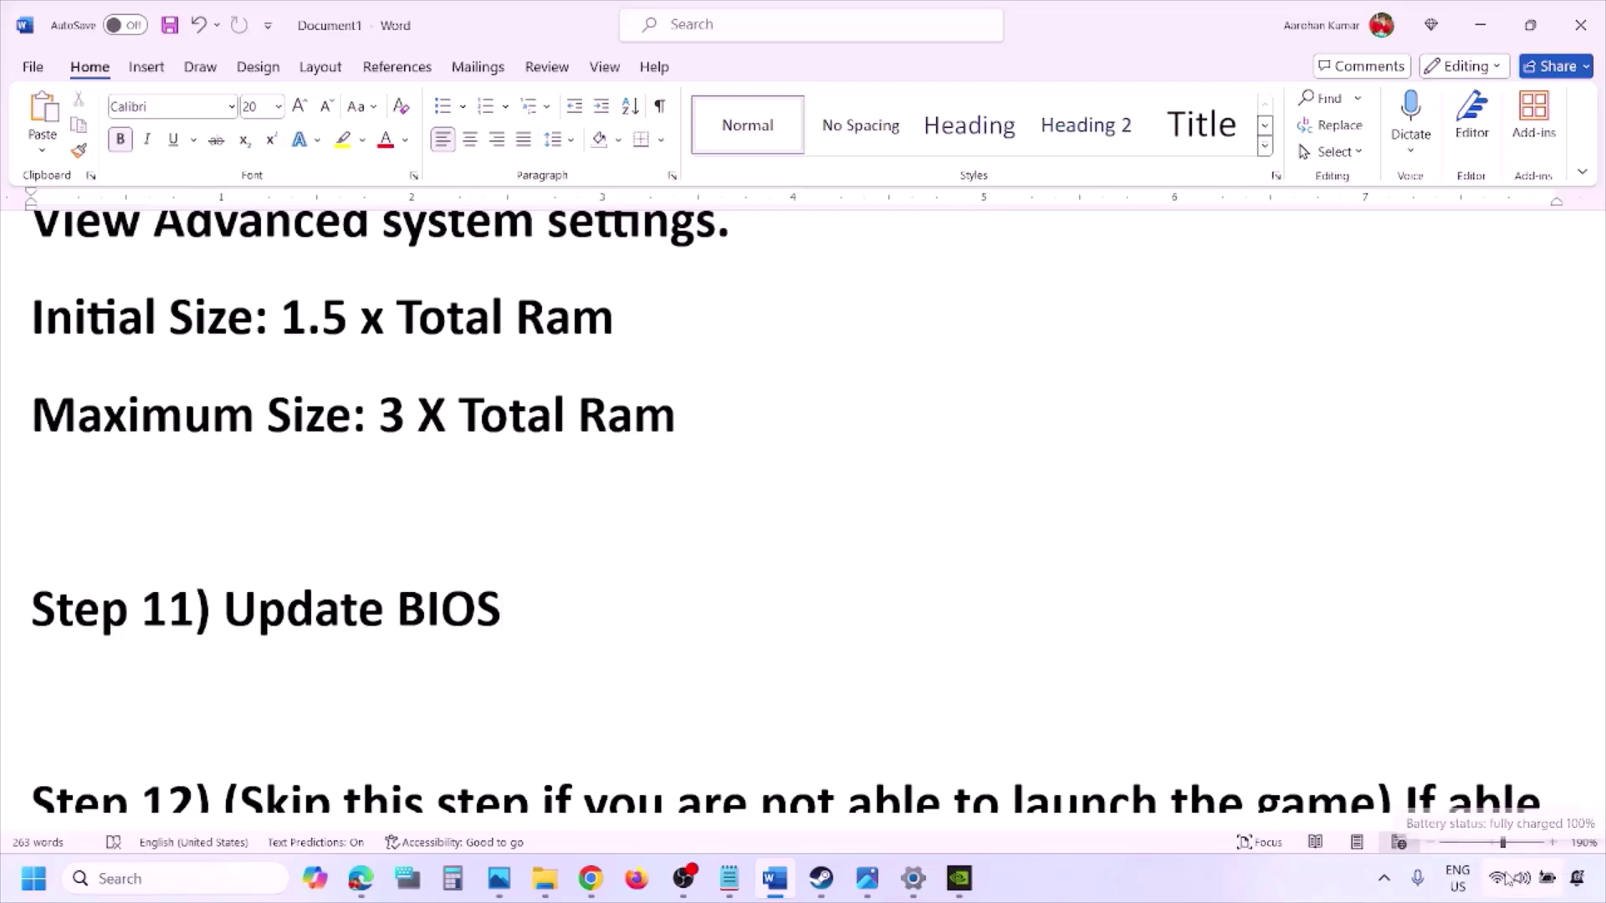
click(1170, 878)
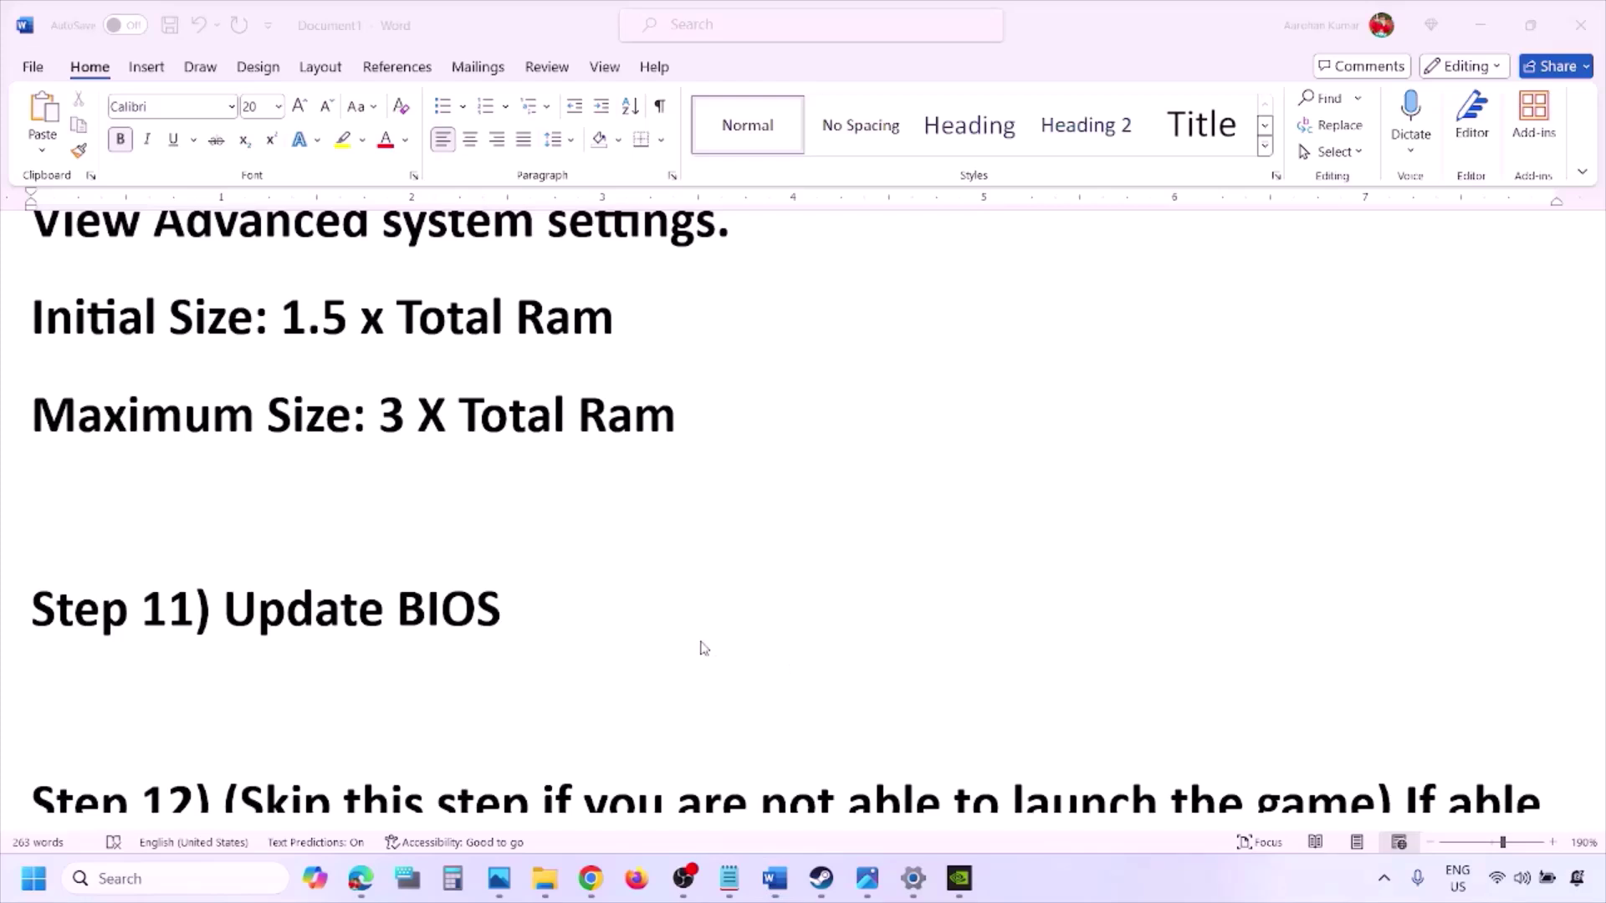
Step: Read Step 12 of the document, highlighting the advice on windowed mode, lower video settings and the medium/low graphics preset
scroll(703, 649, down, 5)
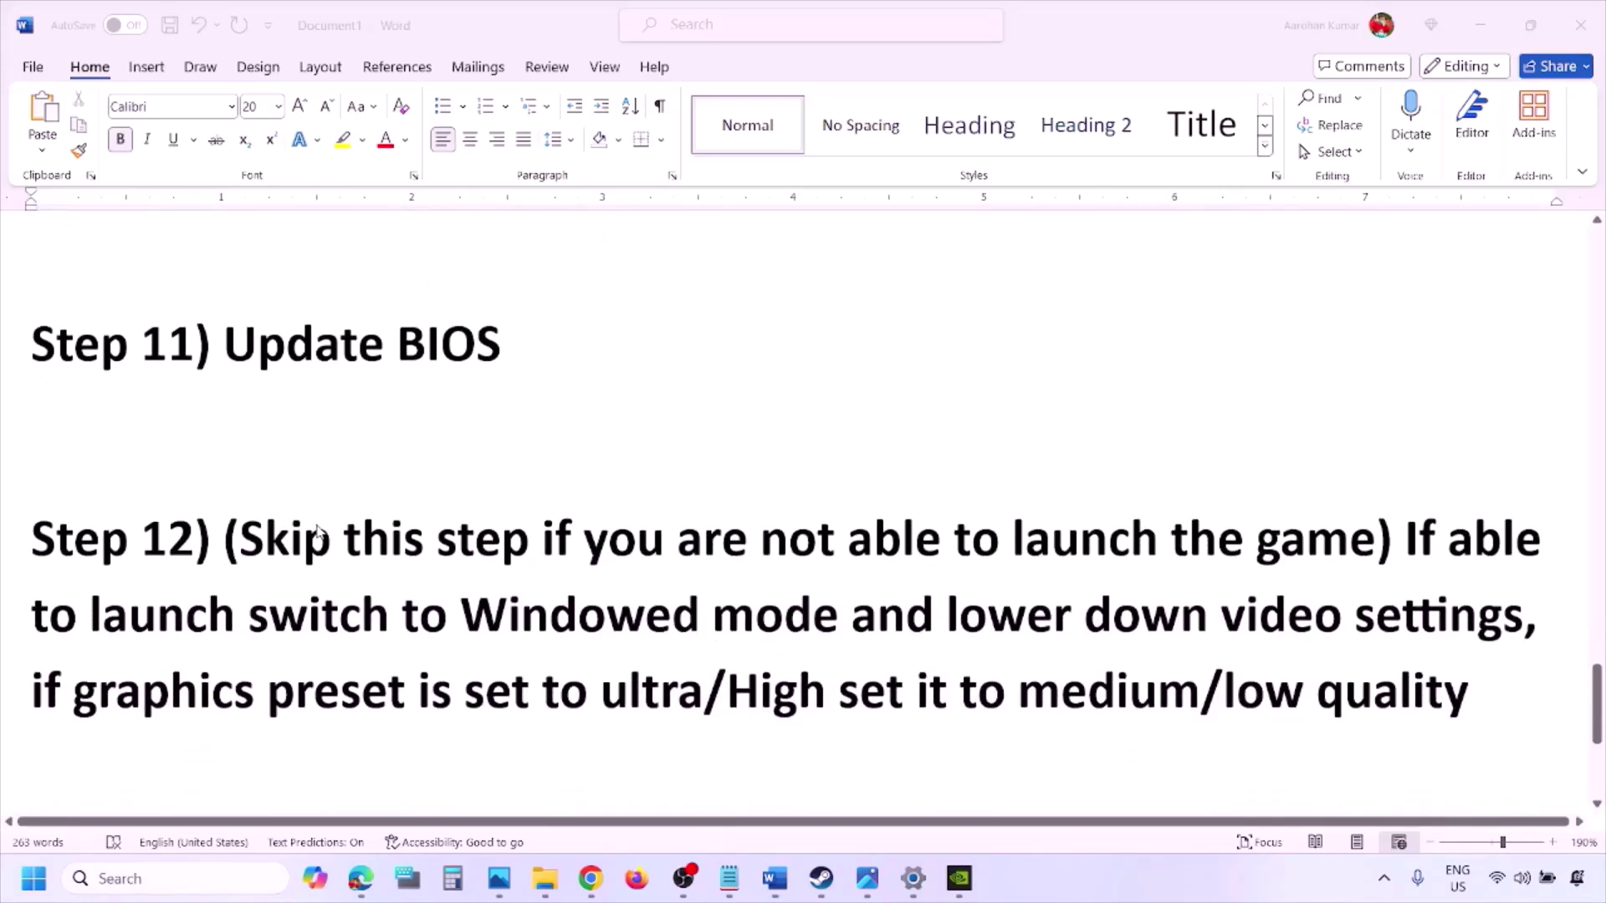
drag(245, 539, 1526, 615)
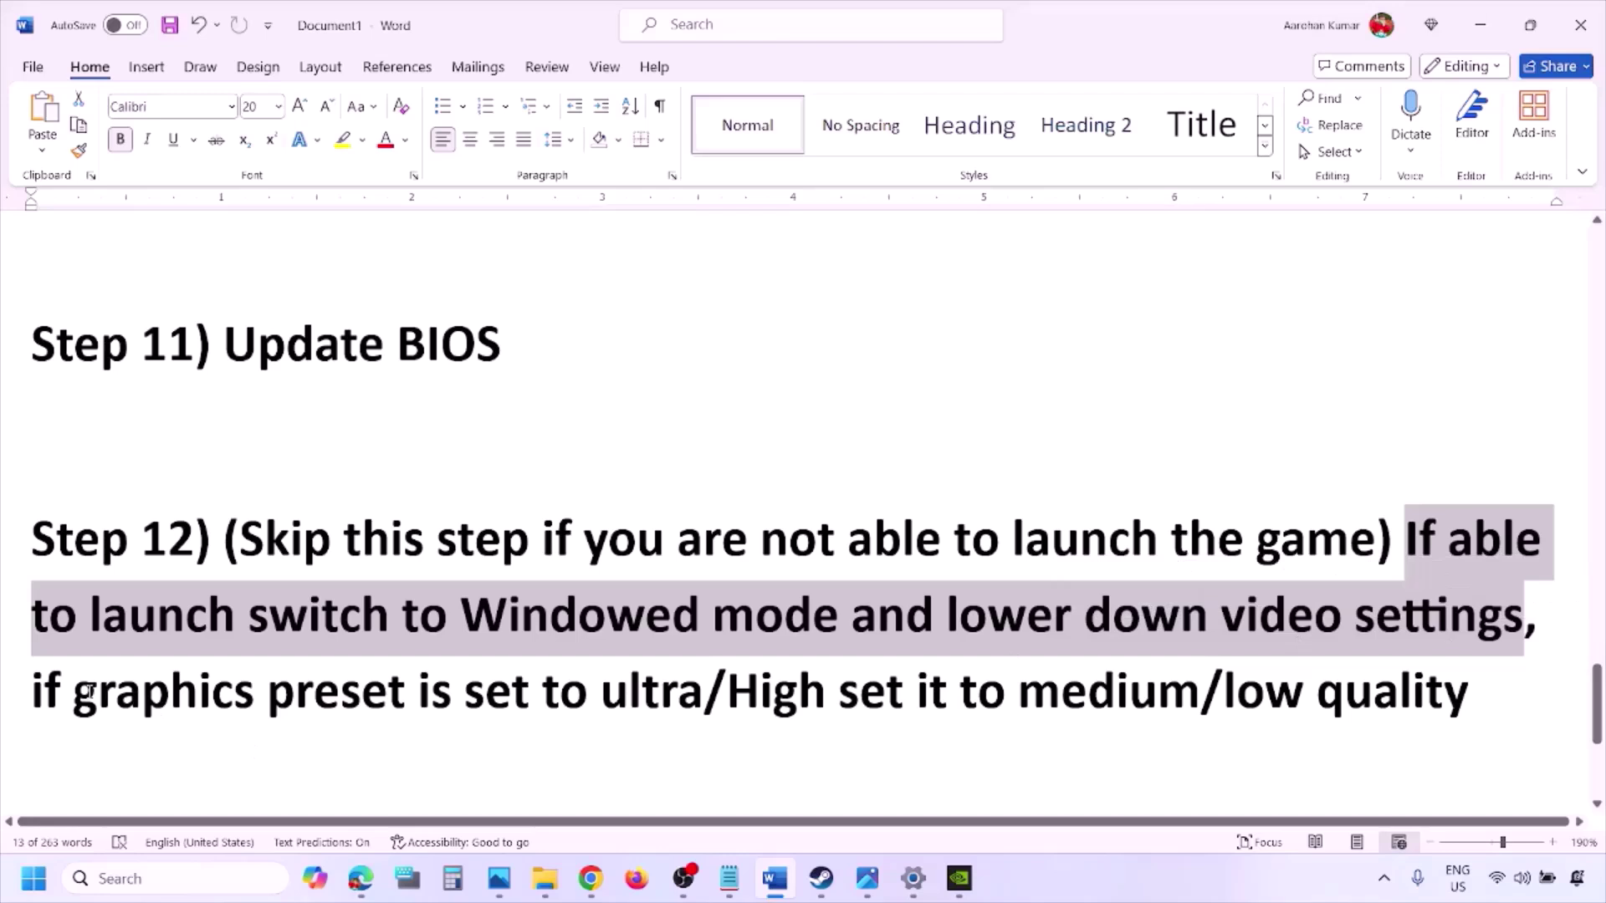
drag(84, 694, 876, 713)
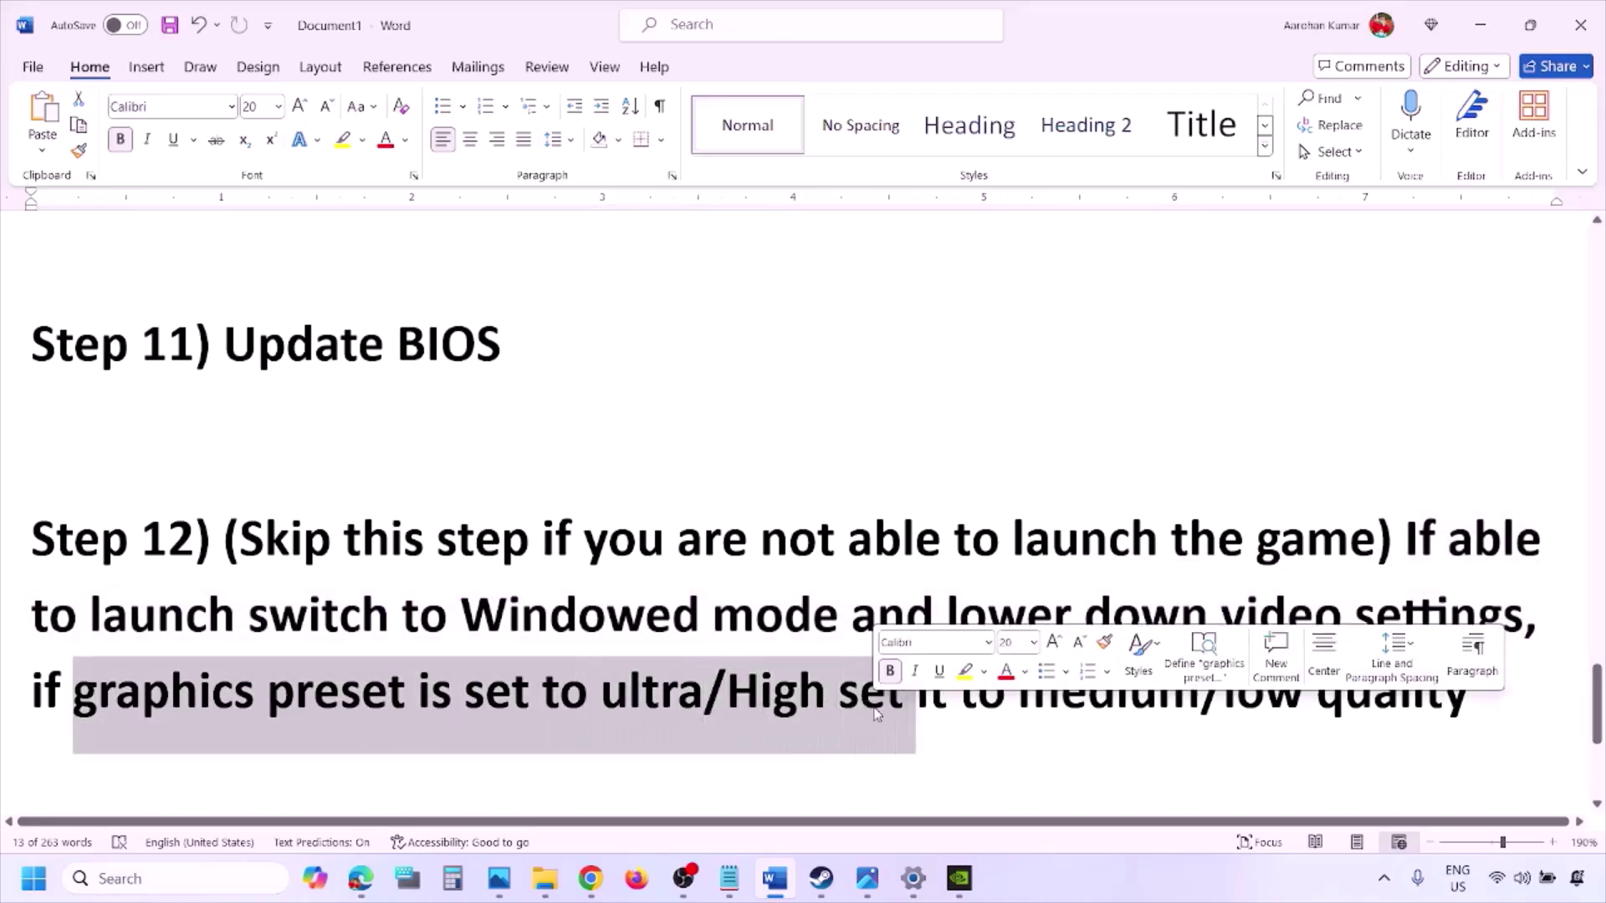
drag(1019, 694, 1356, 690)
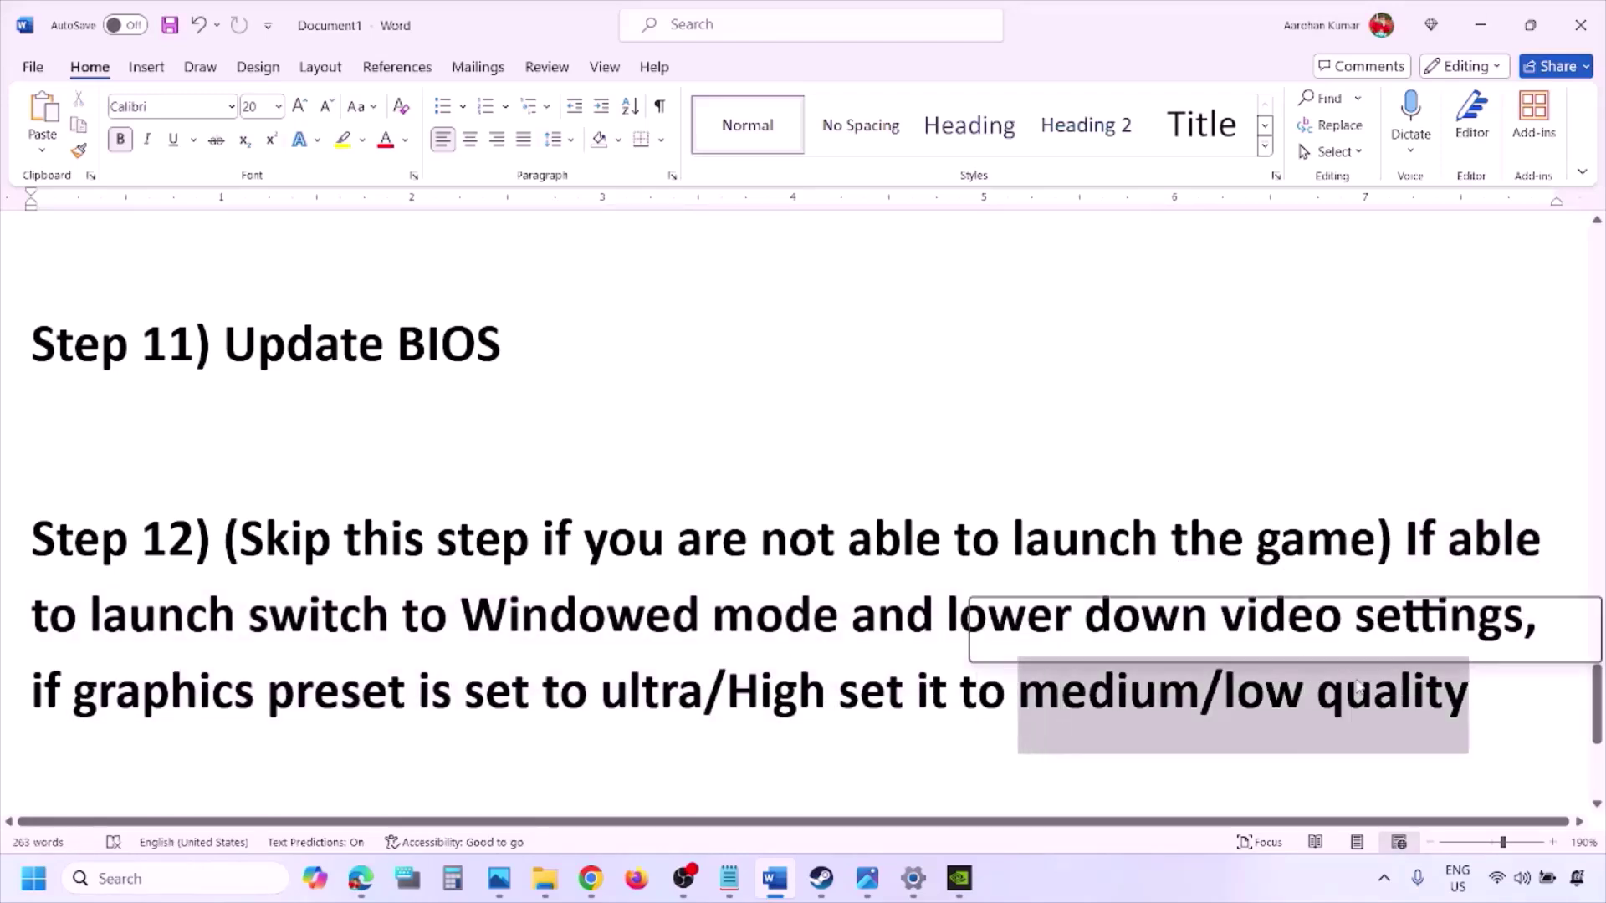
click(761, 621)
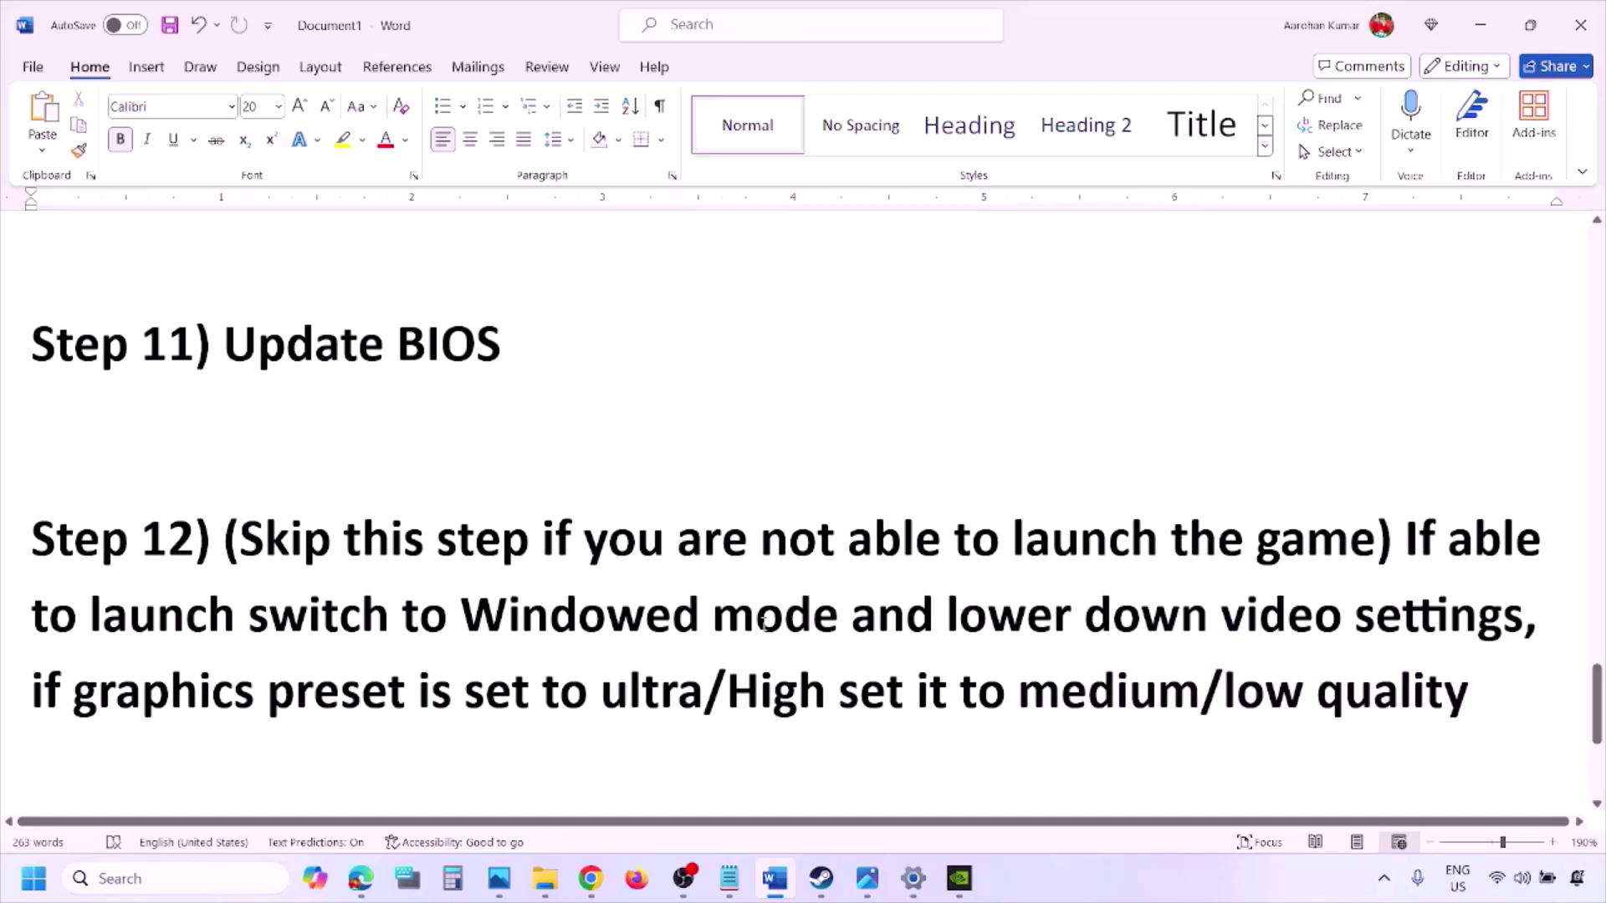